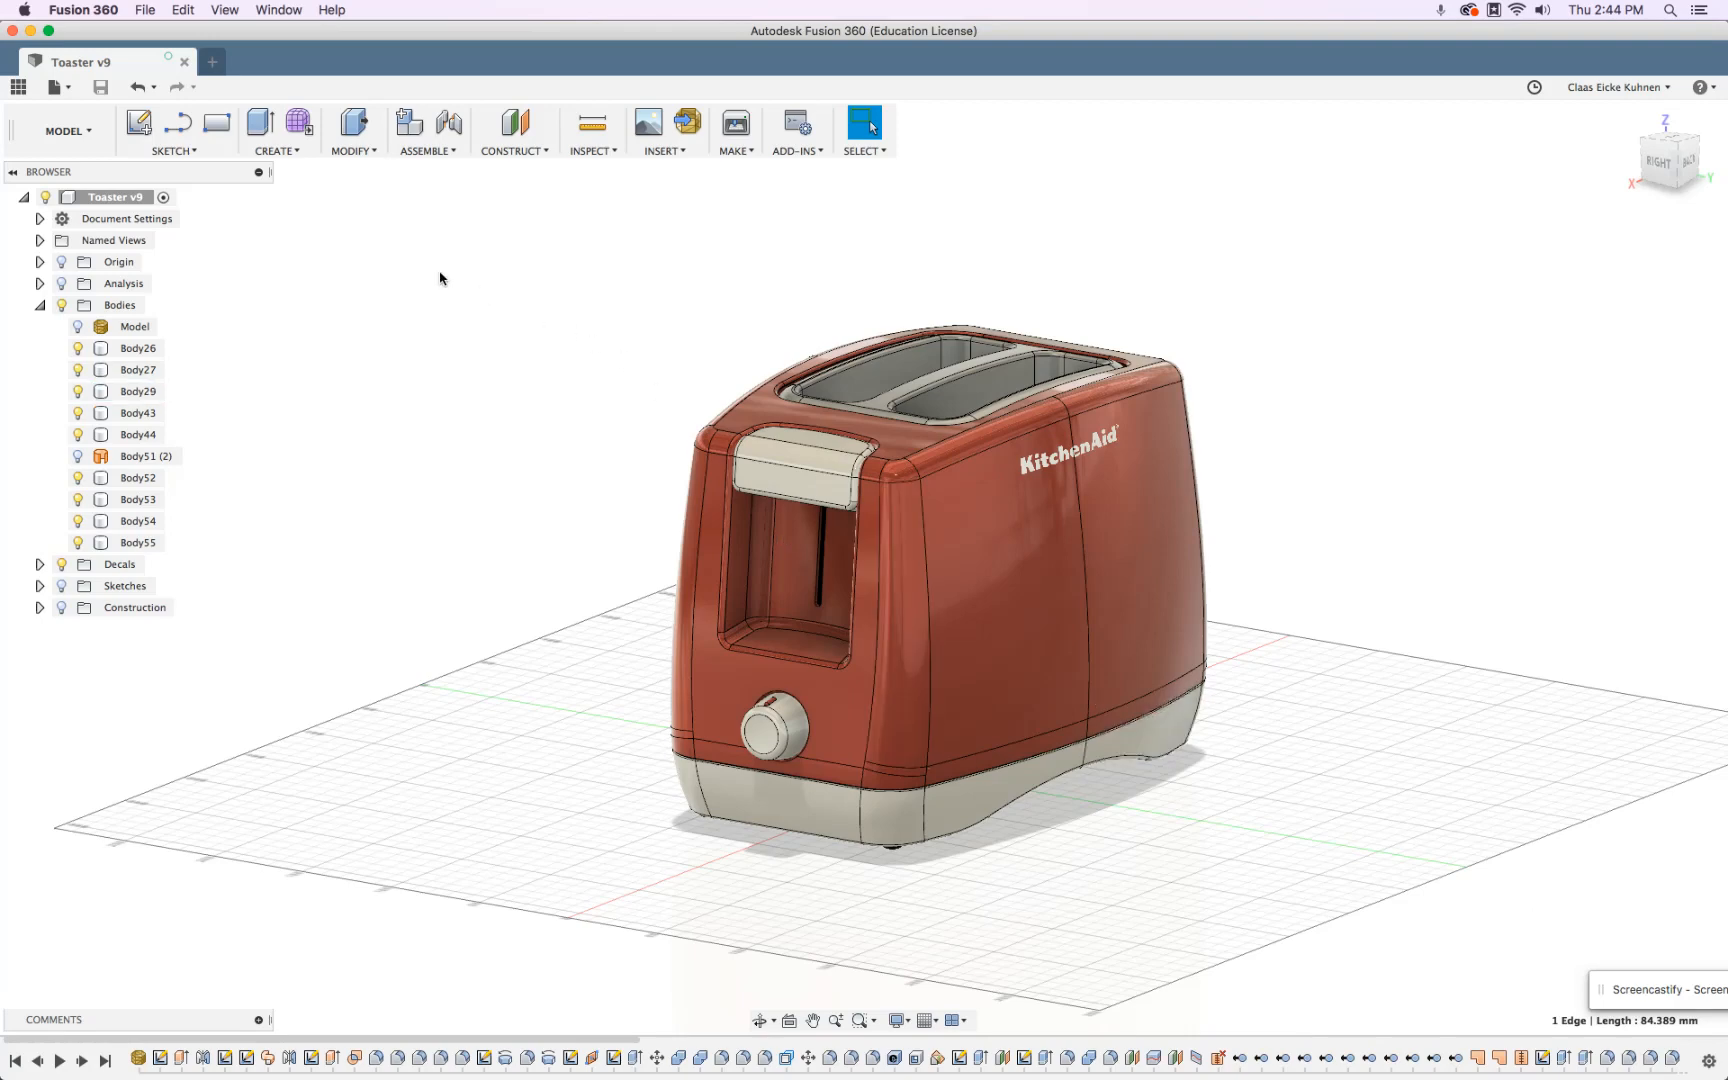
Create a 50 × 50 × 50 mm box as a new body on the ground plane, in front of the toaster's knob end.
click(296, 152)
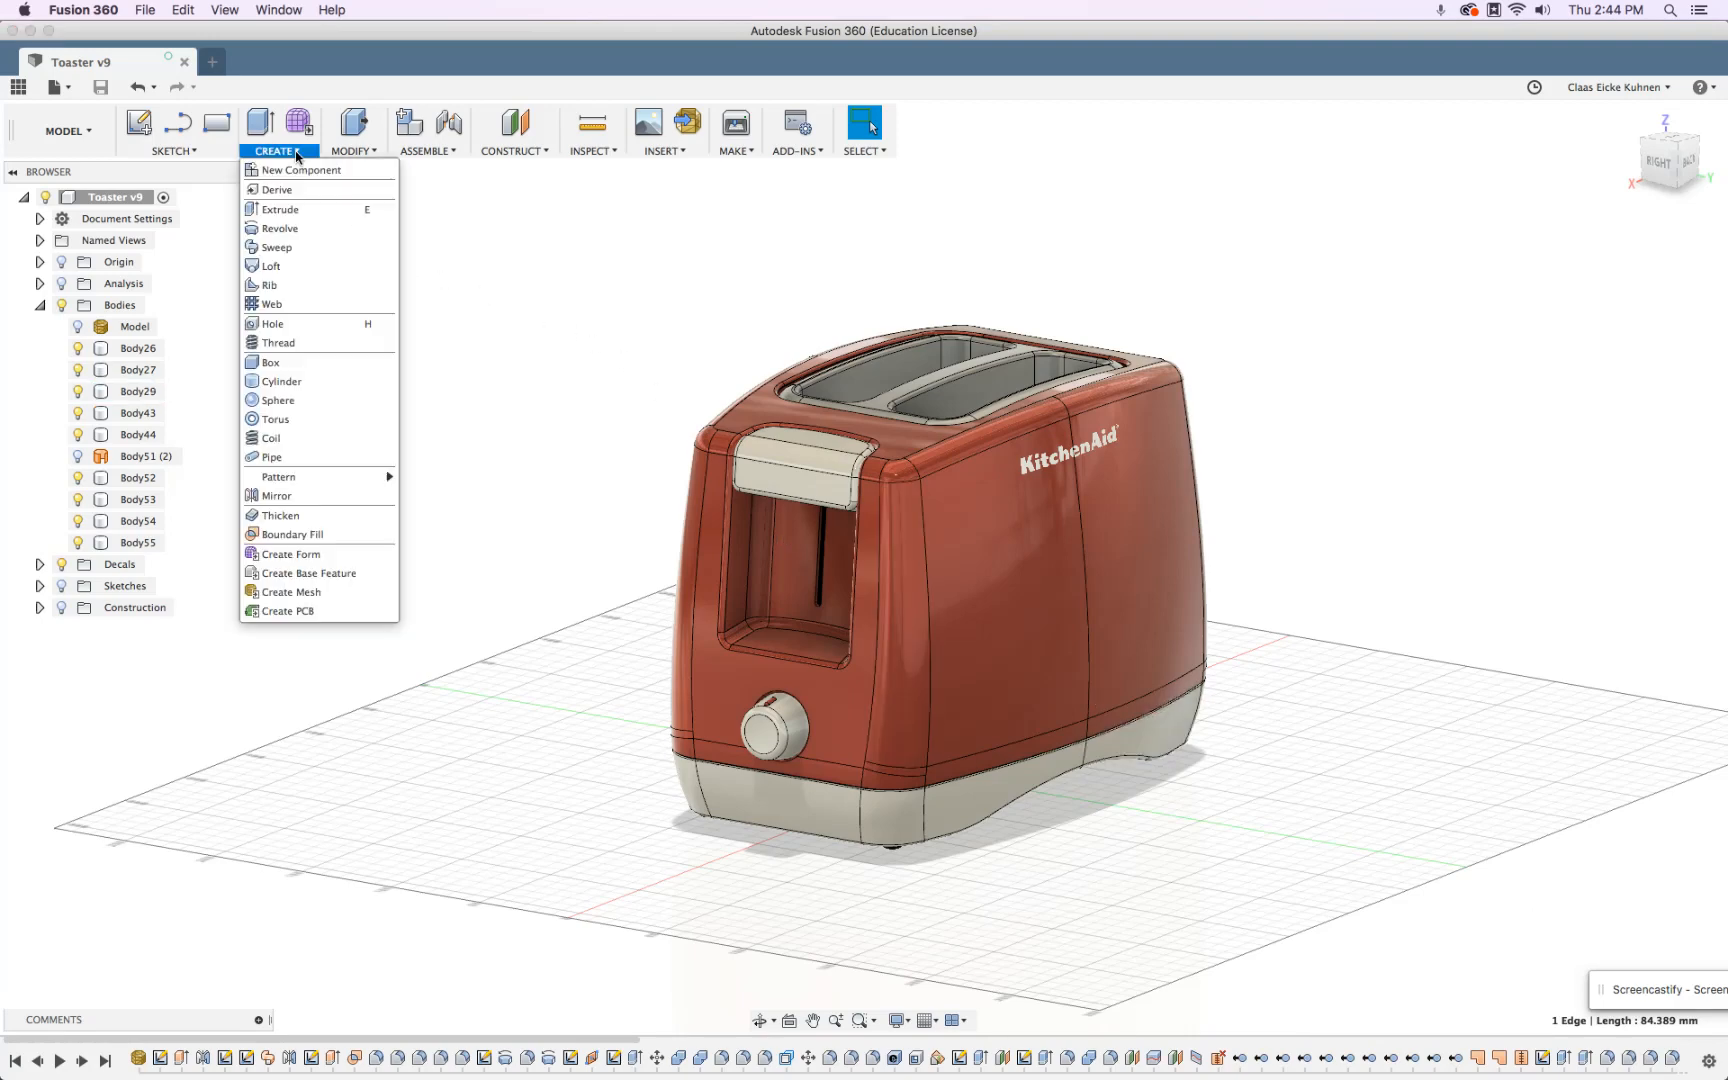
click(285, 363)
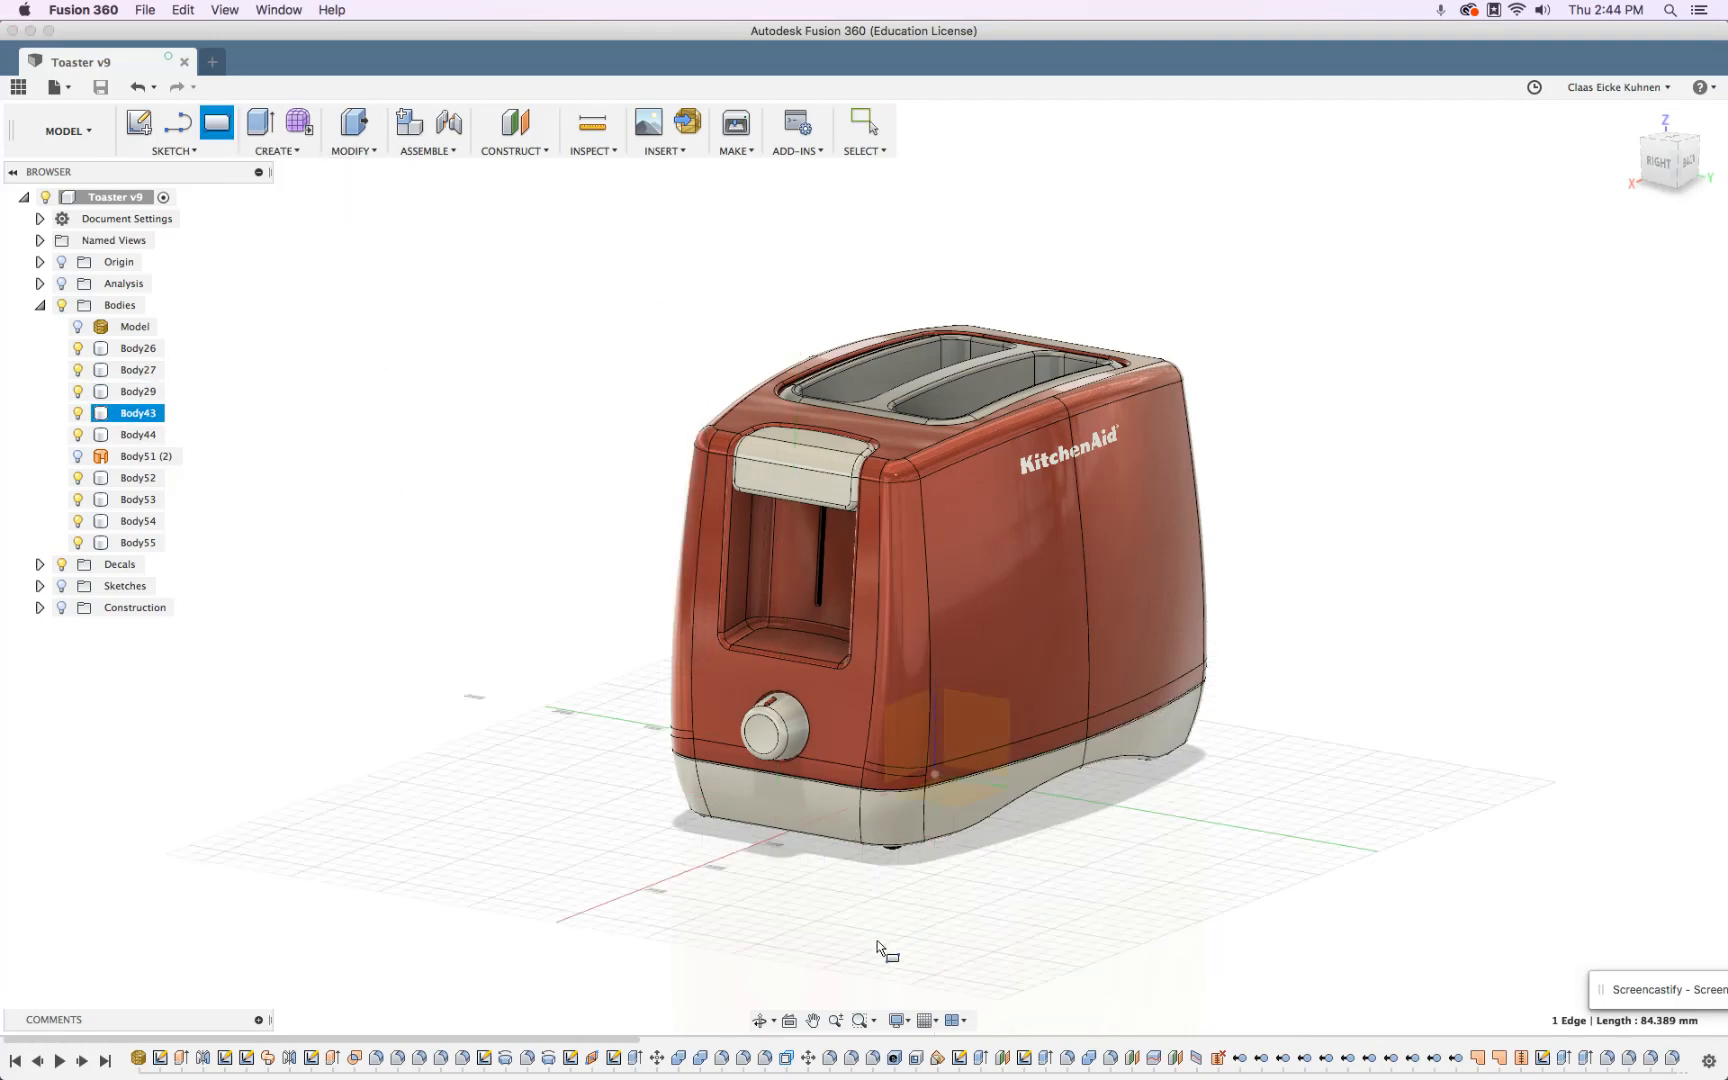
click(910, 907)
shift+middle_drag(721, 865, 612, 893)
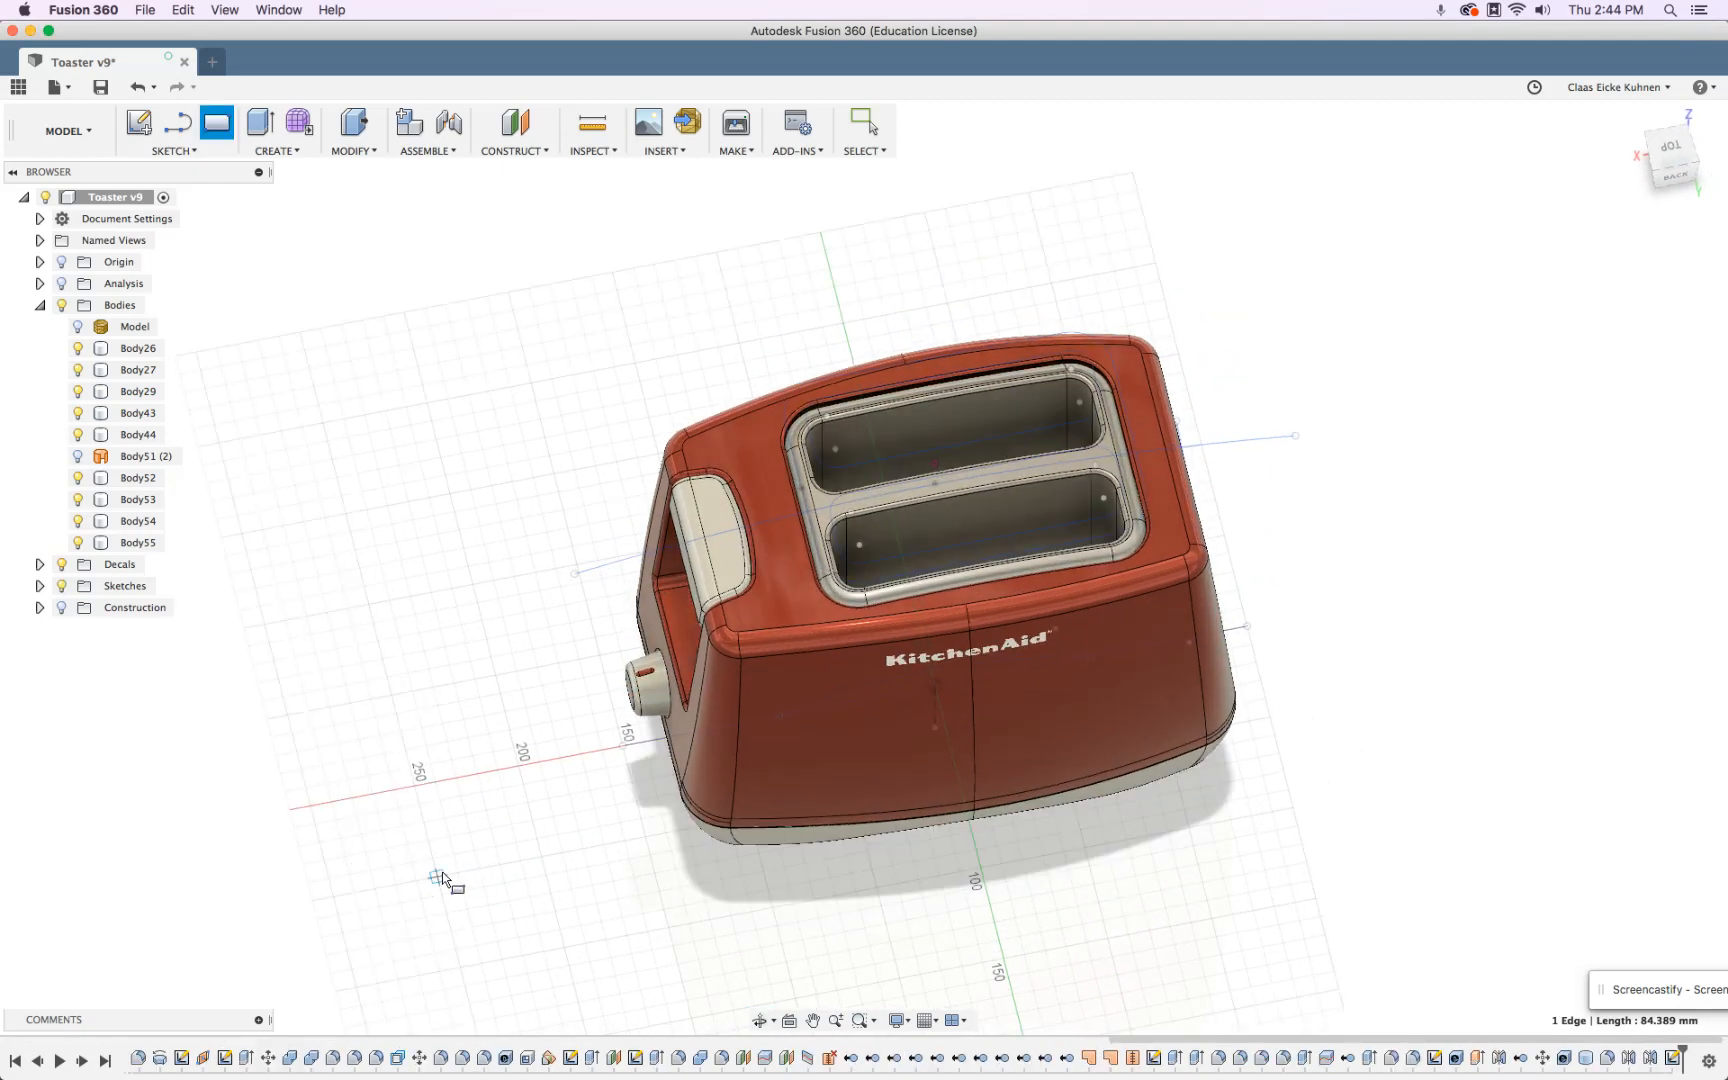
click(440, 878)
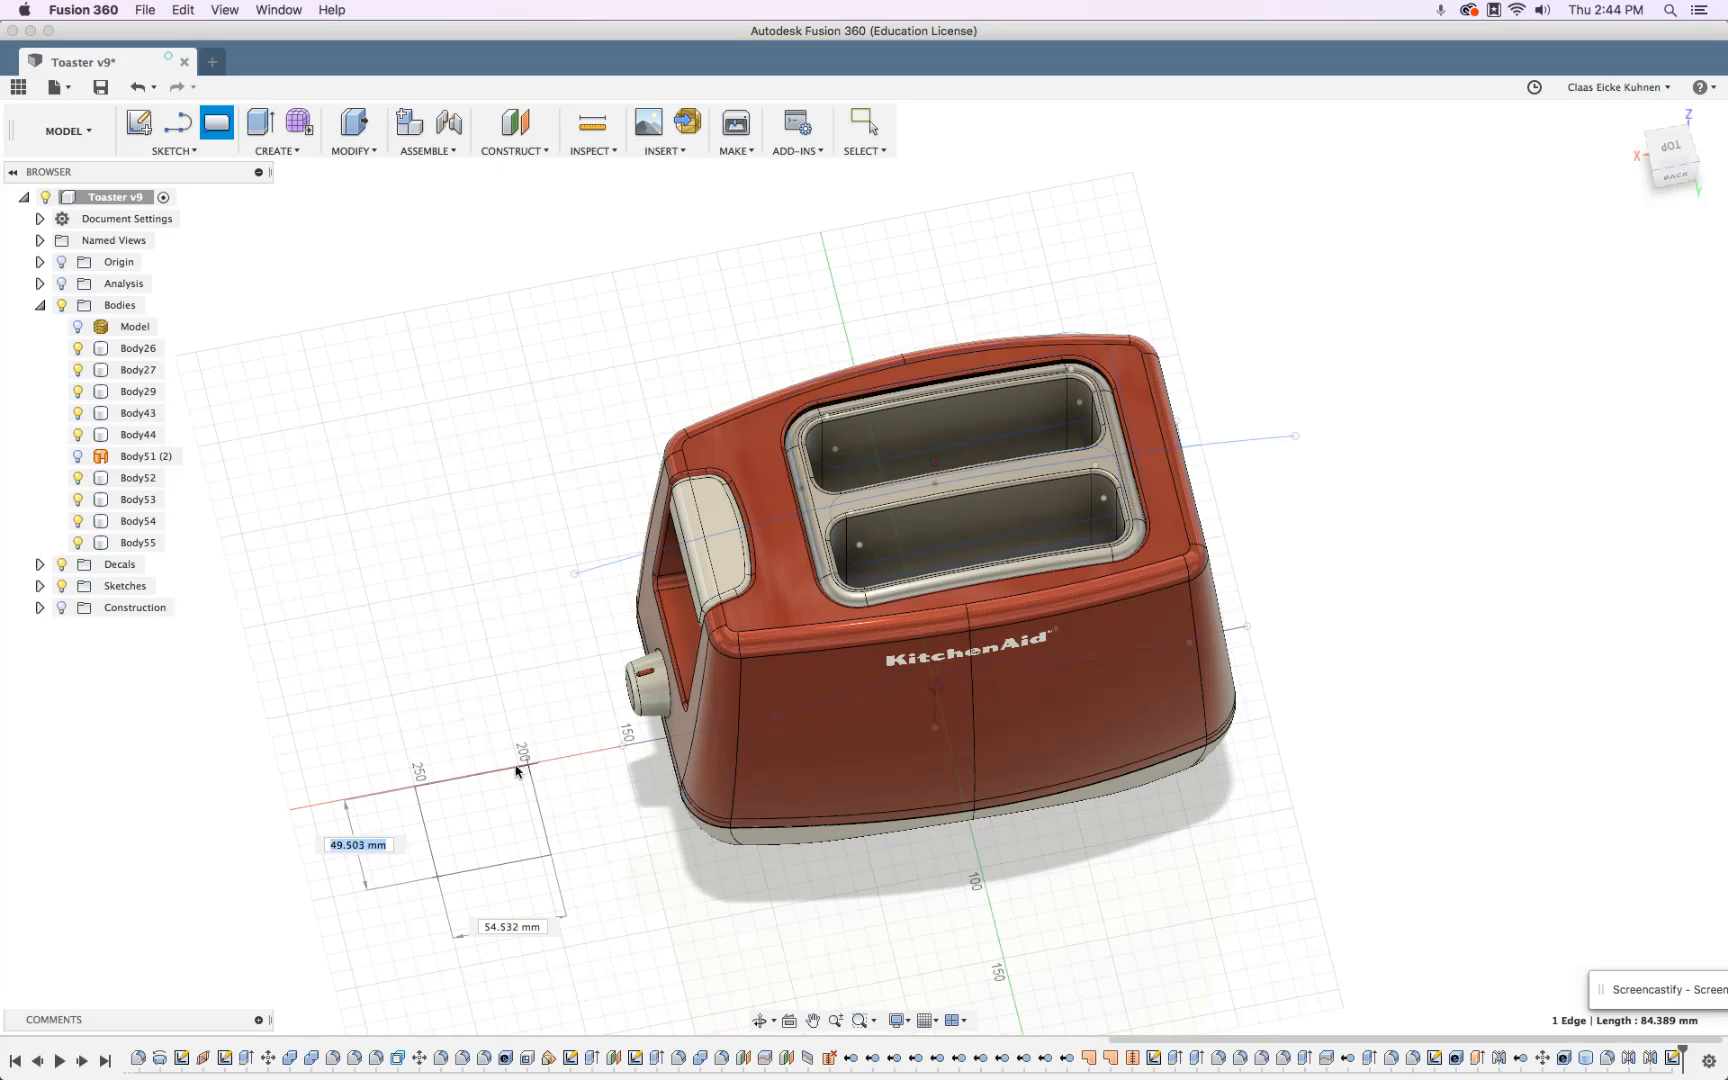
text(50)
key(Tab)
text(50)
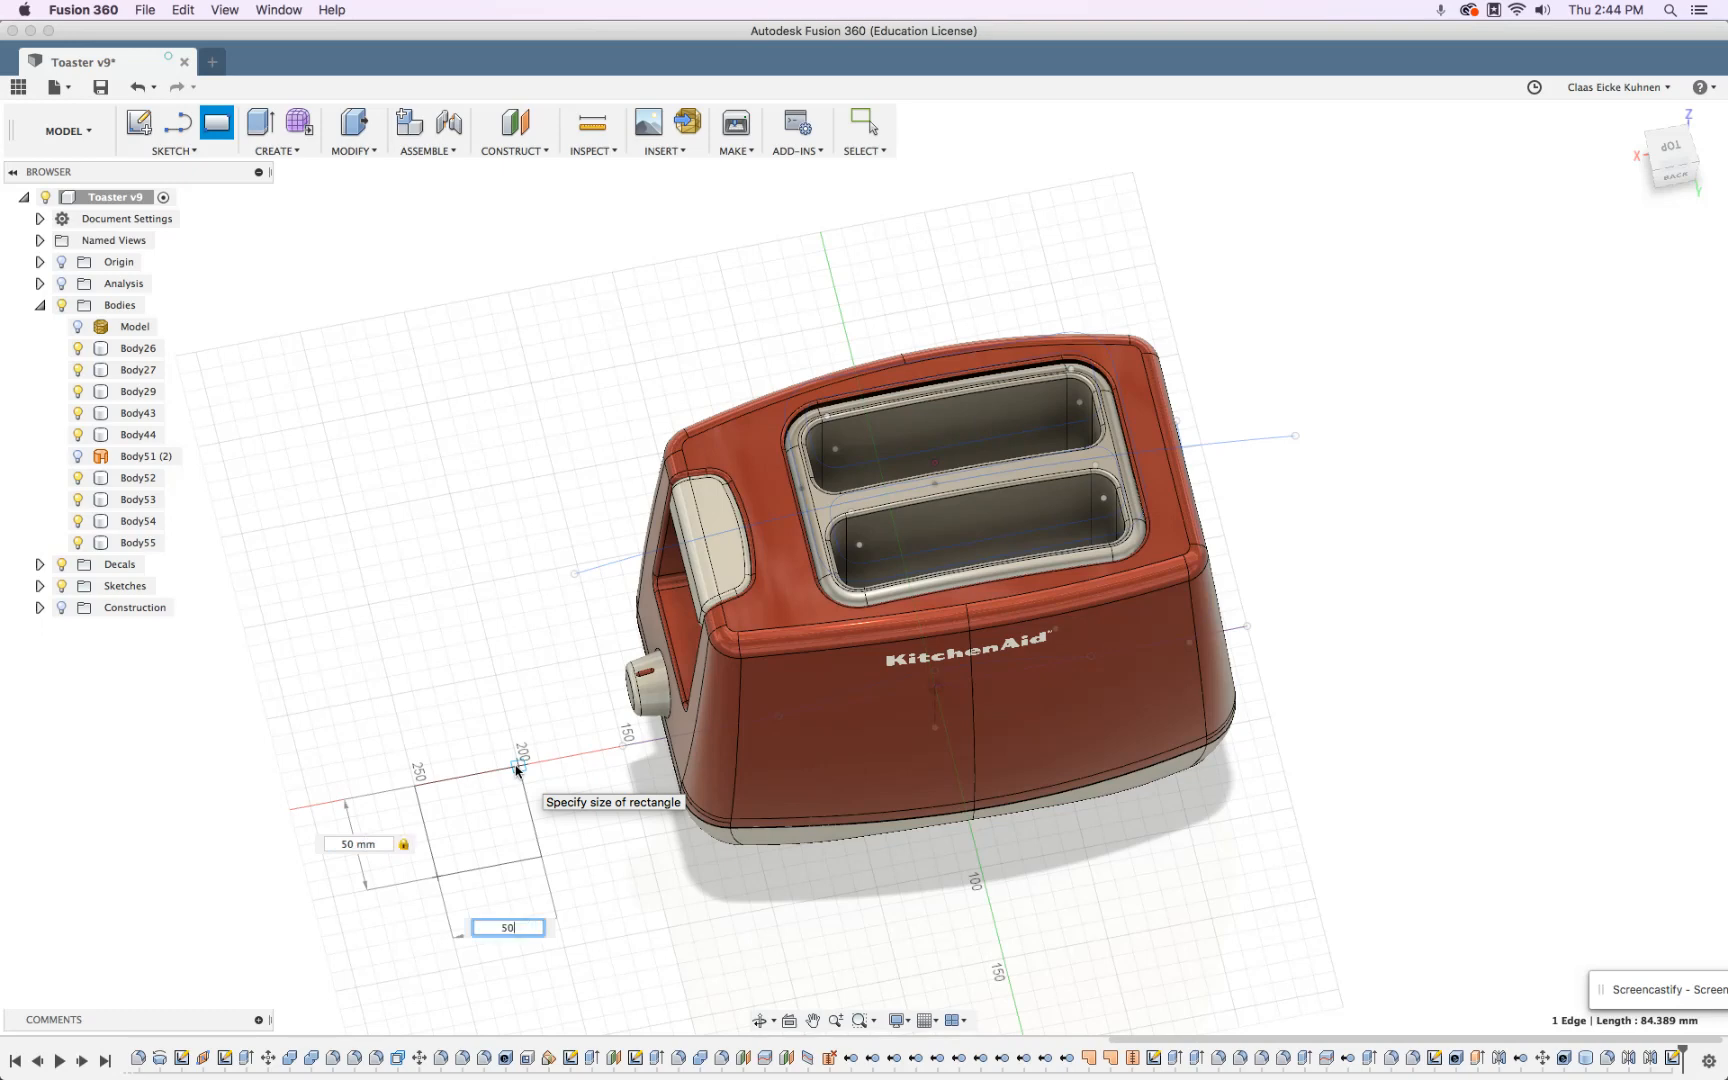
key(Tab)
key(Return)
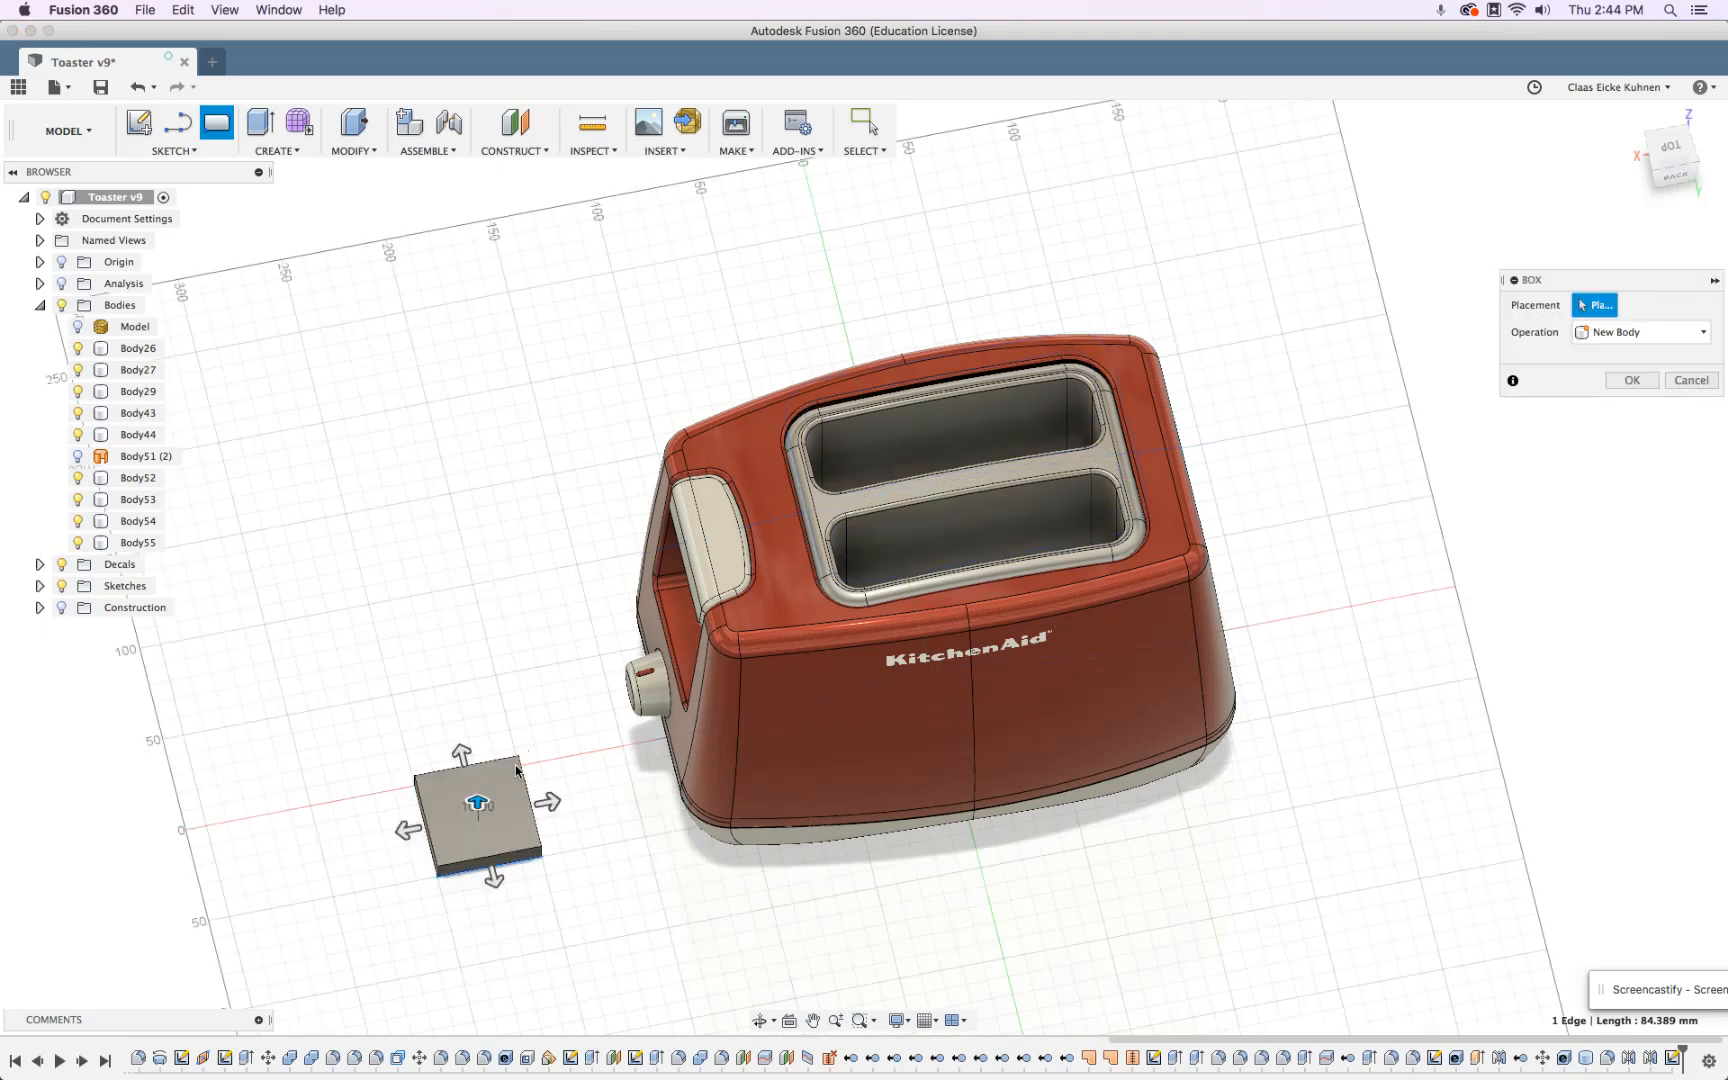
text(50)
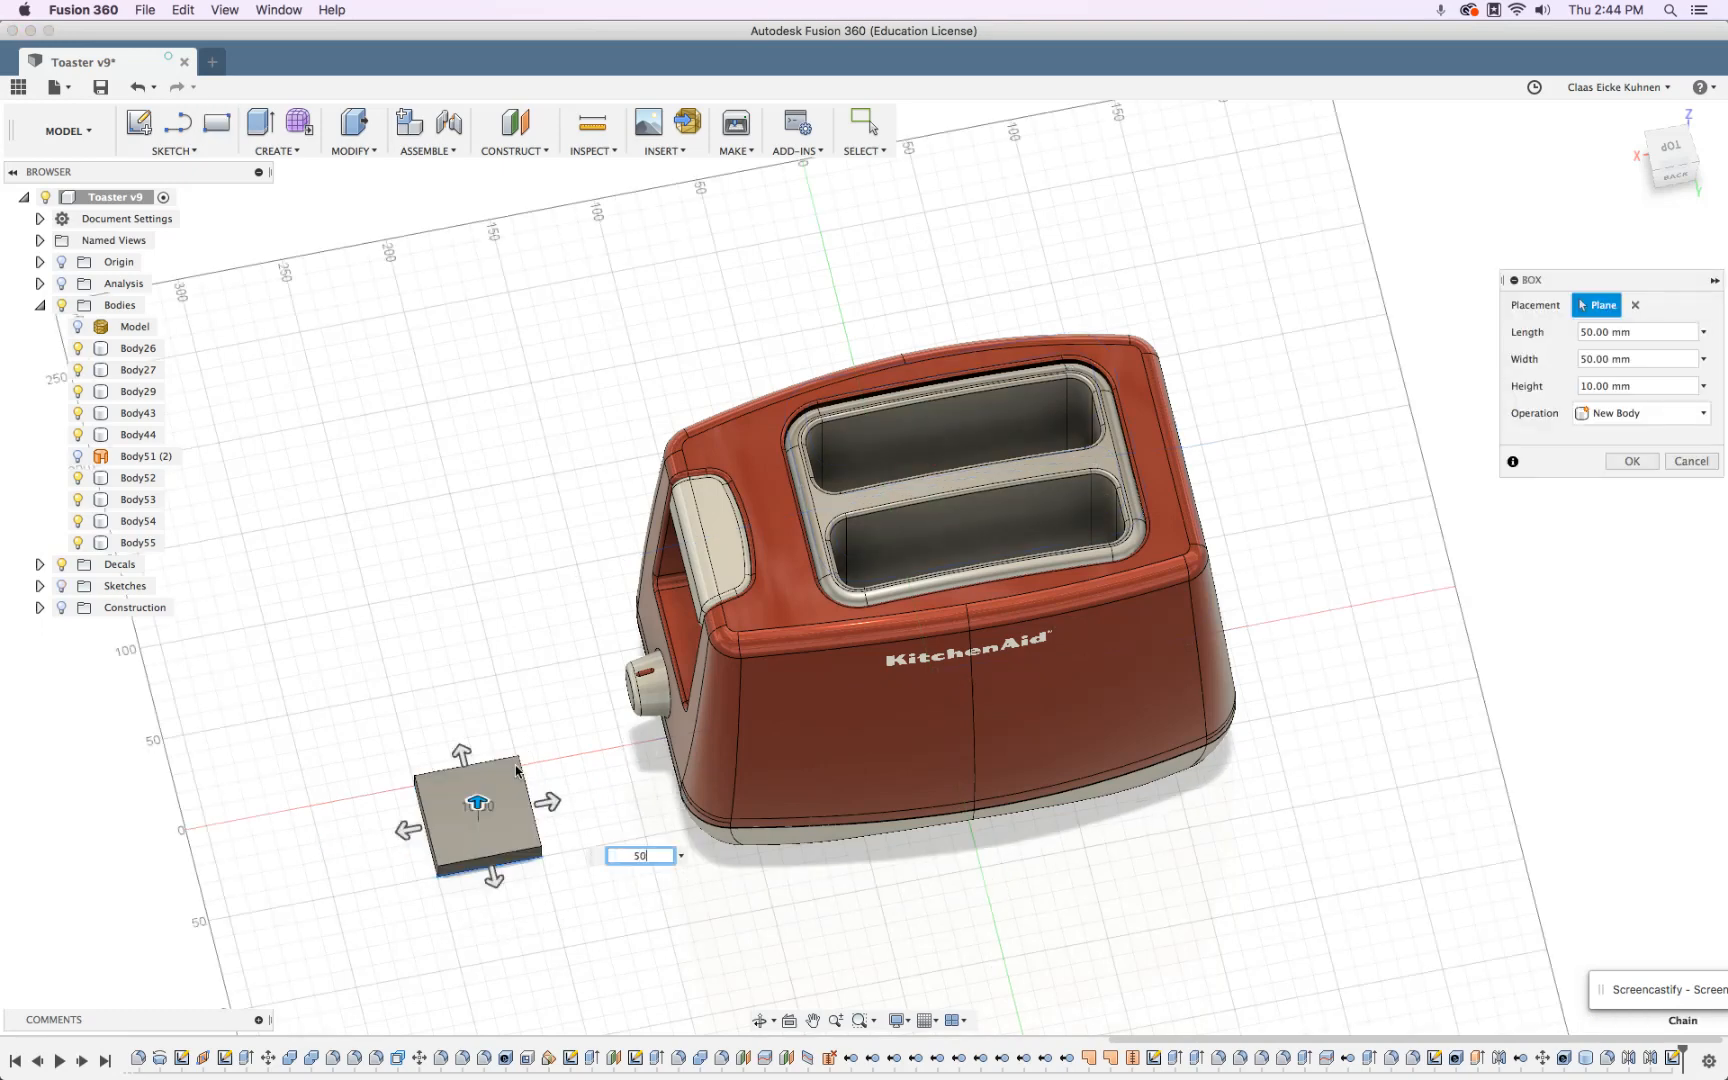
key(Return)
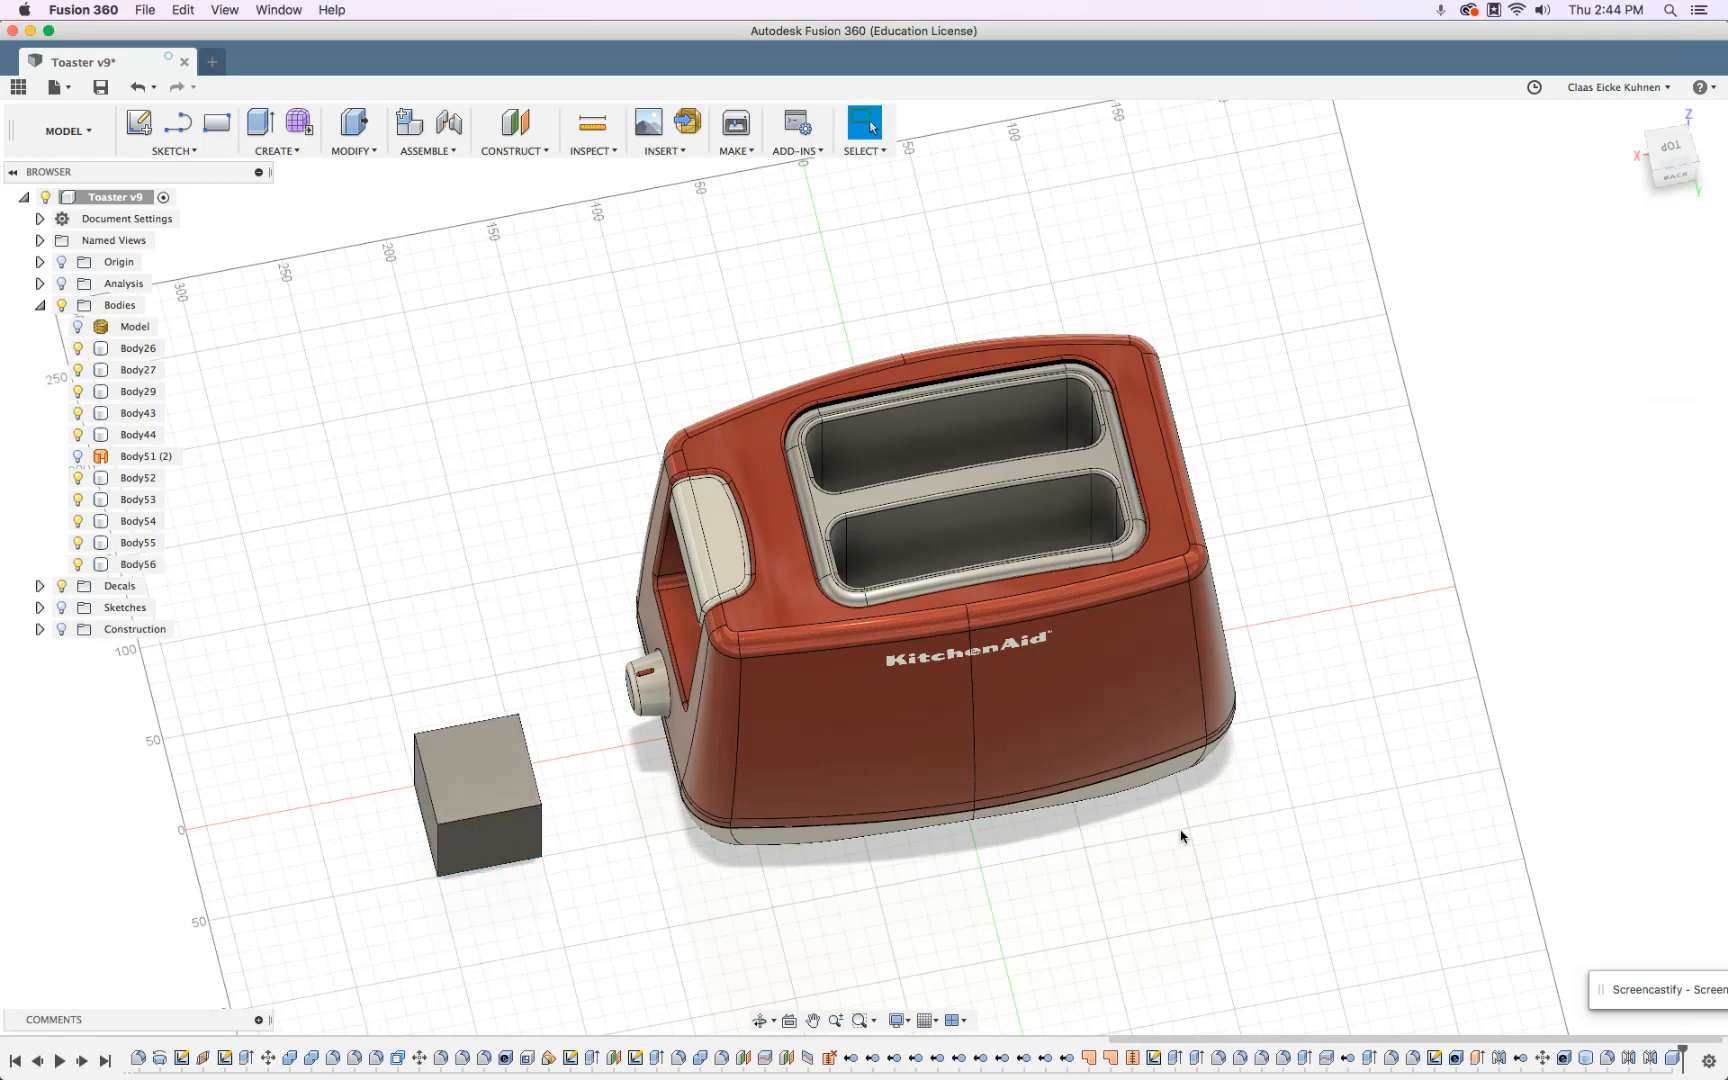
Save the toaster design as a new version with the description "User Saved".
click(760, 1020)
drag(1100, 760, 1313, 727)
shift+middle_drag(1313, 727, 1090, 835)
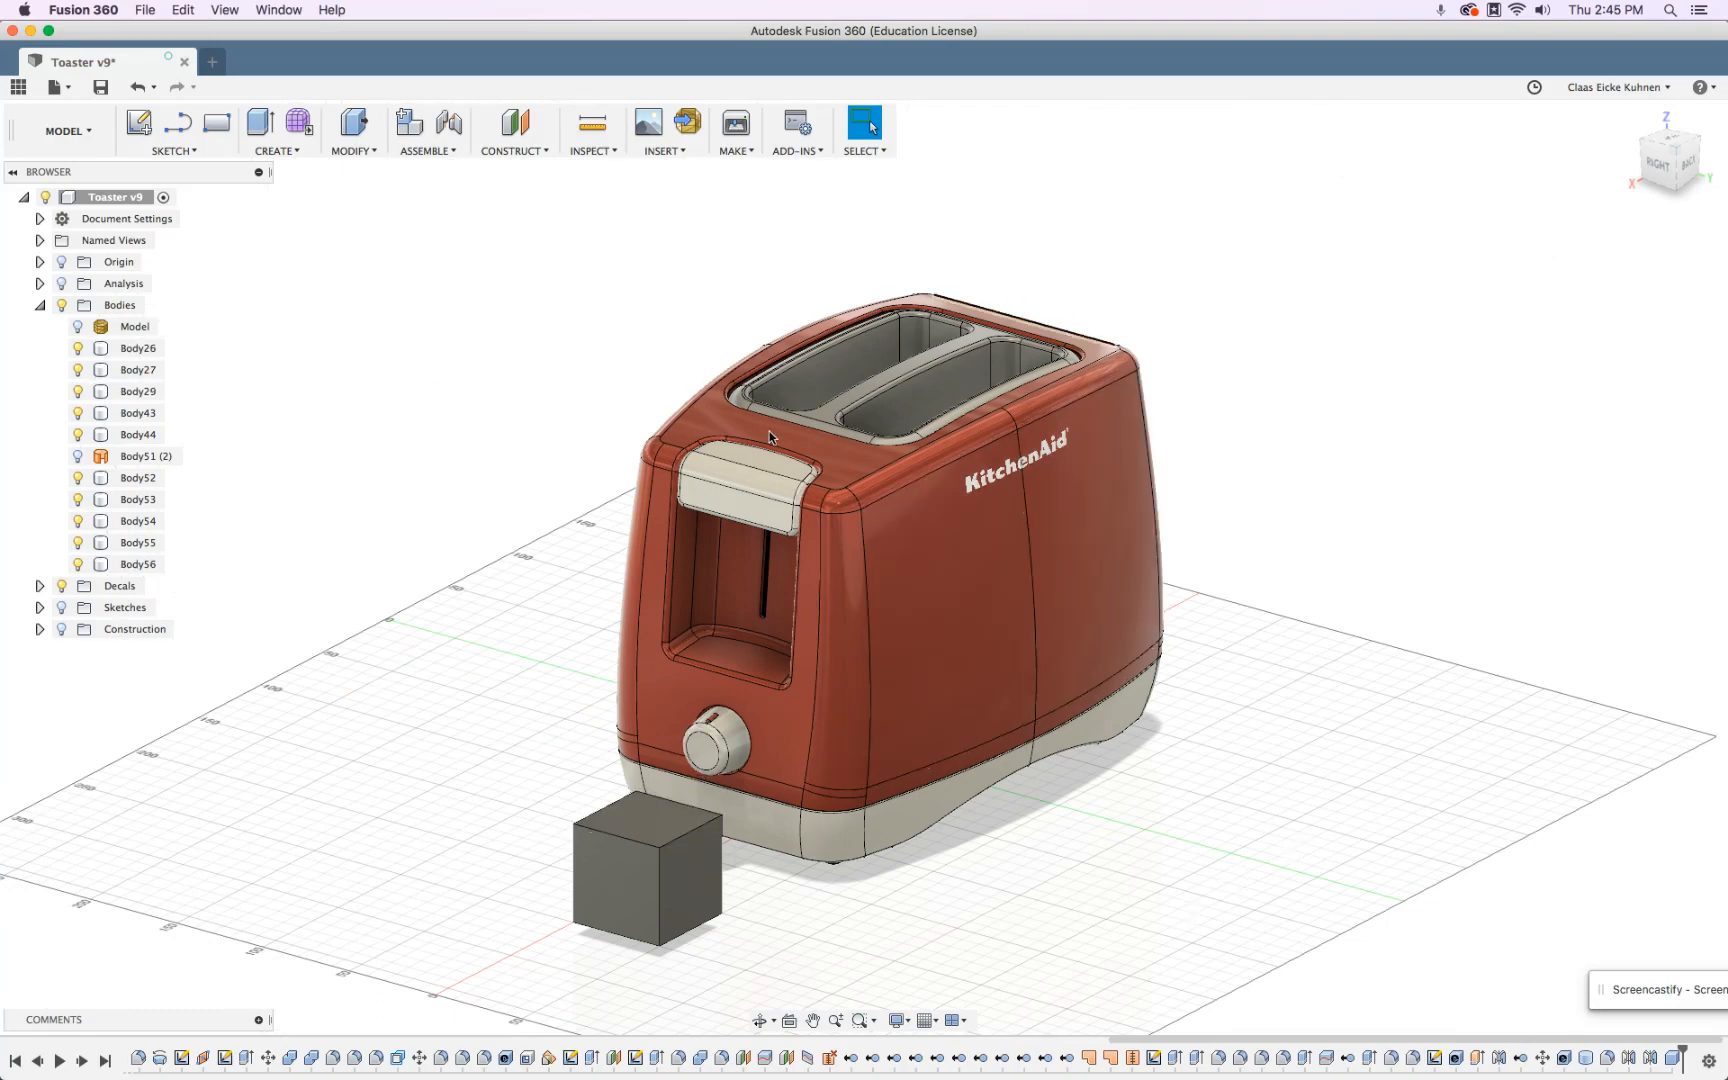
shift+middle_drag(1312, 635, 1240, 540)
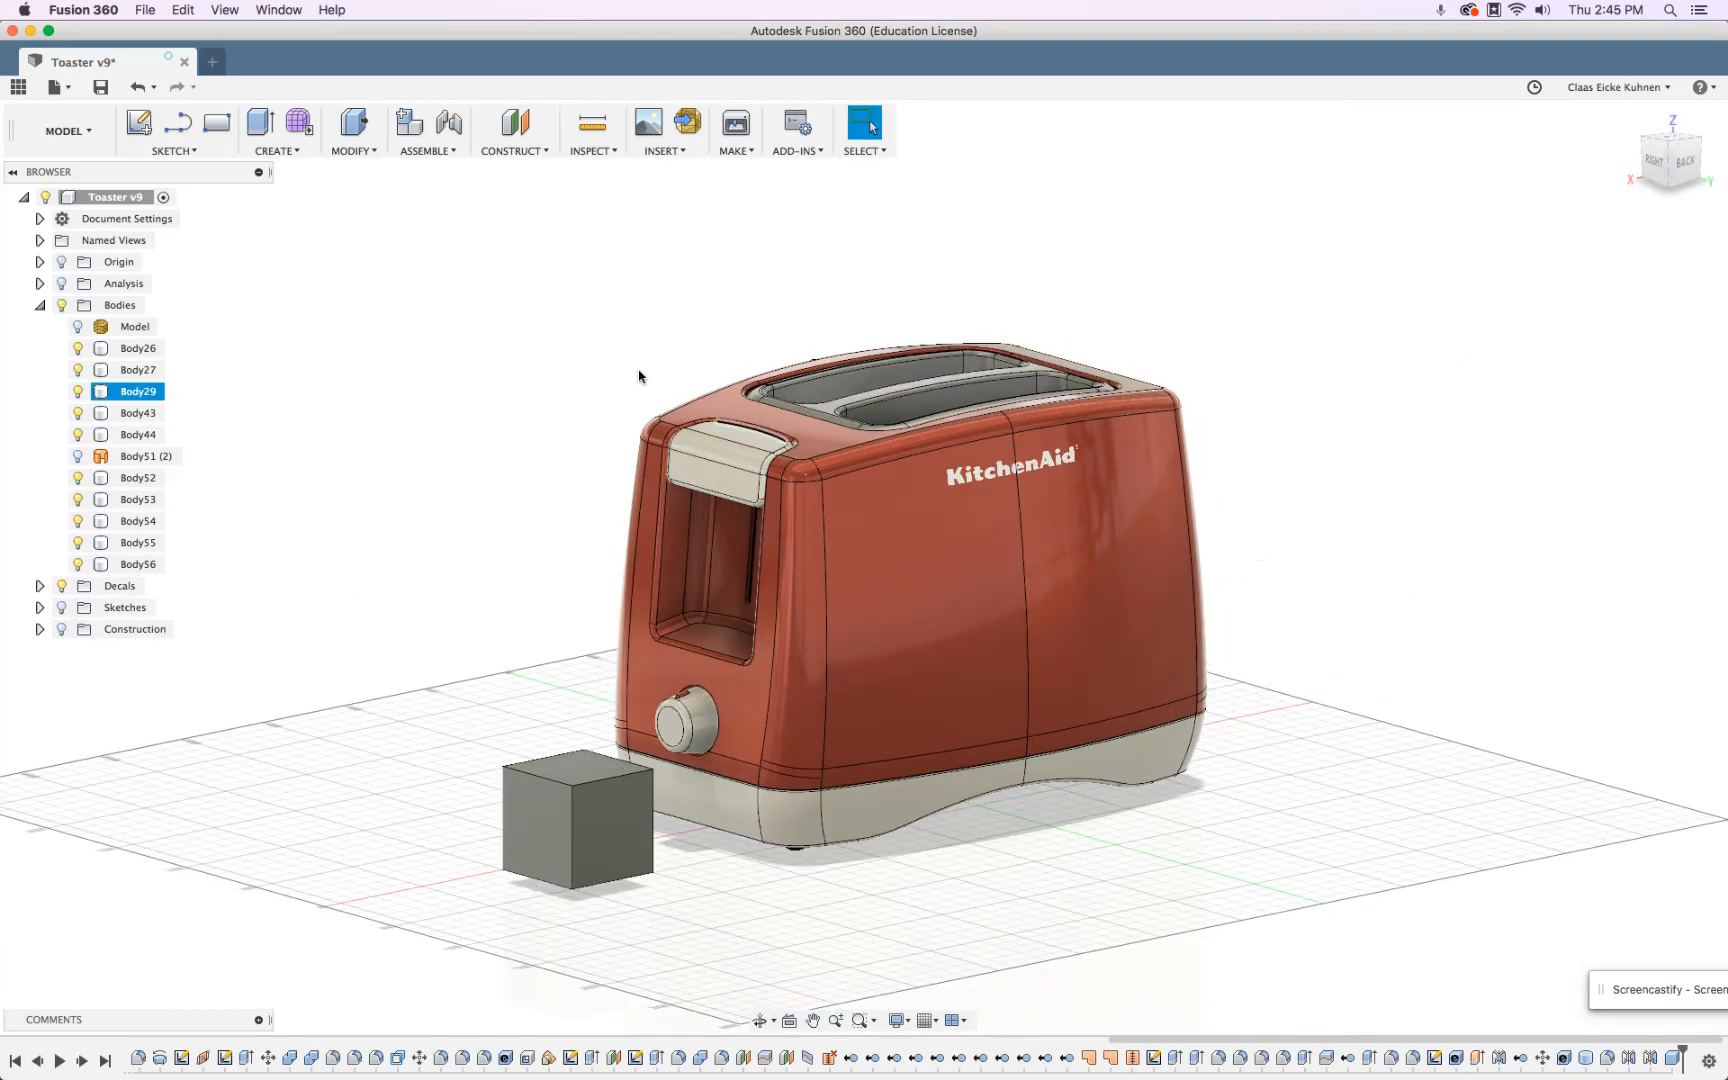
click(101, 88)
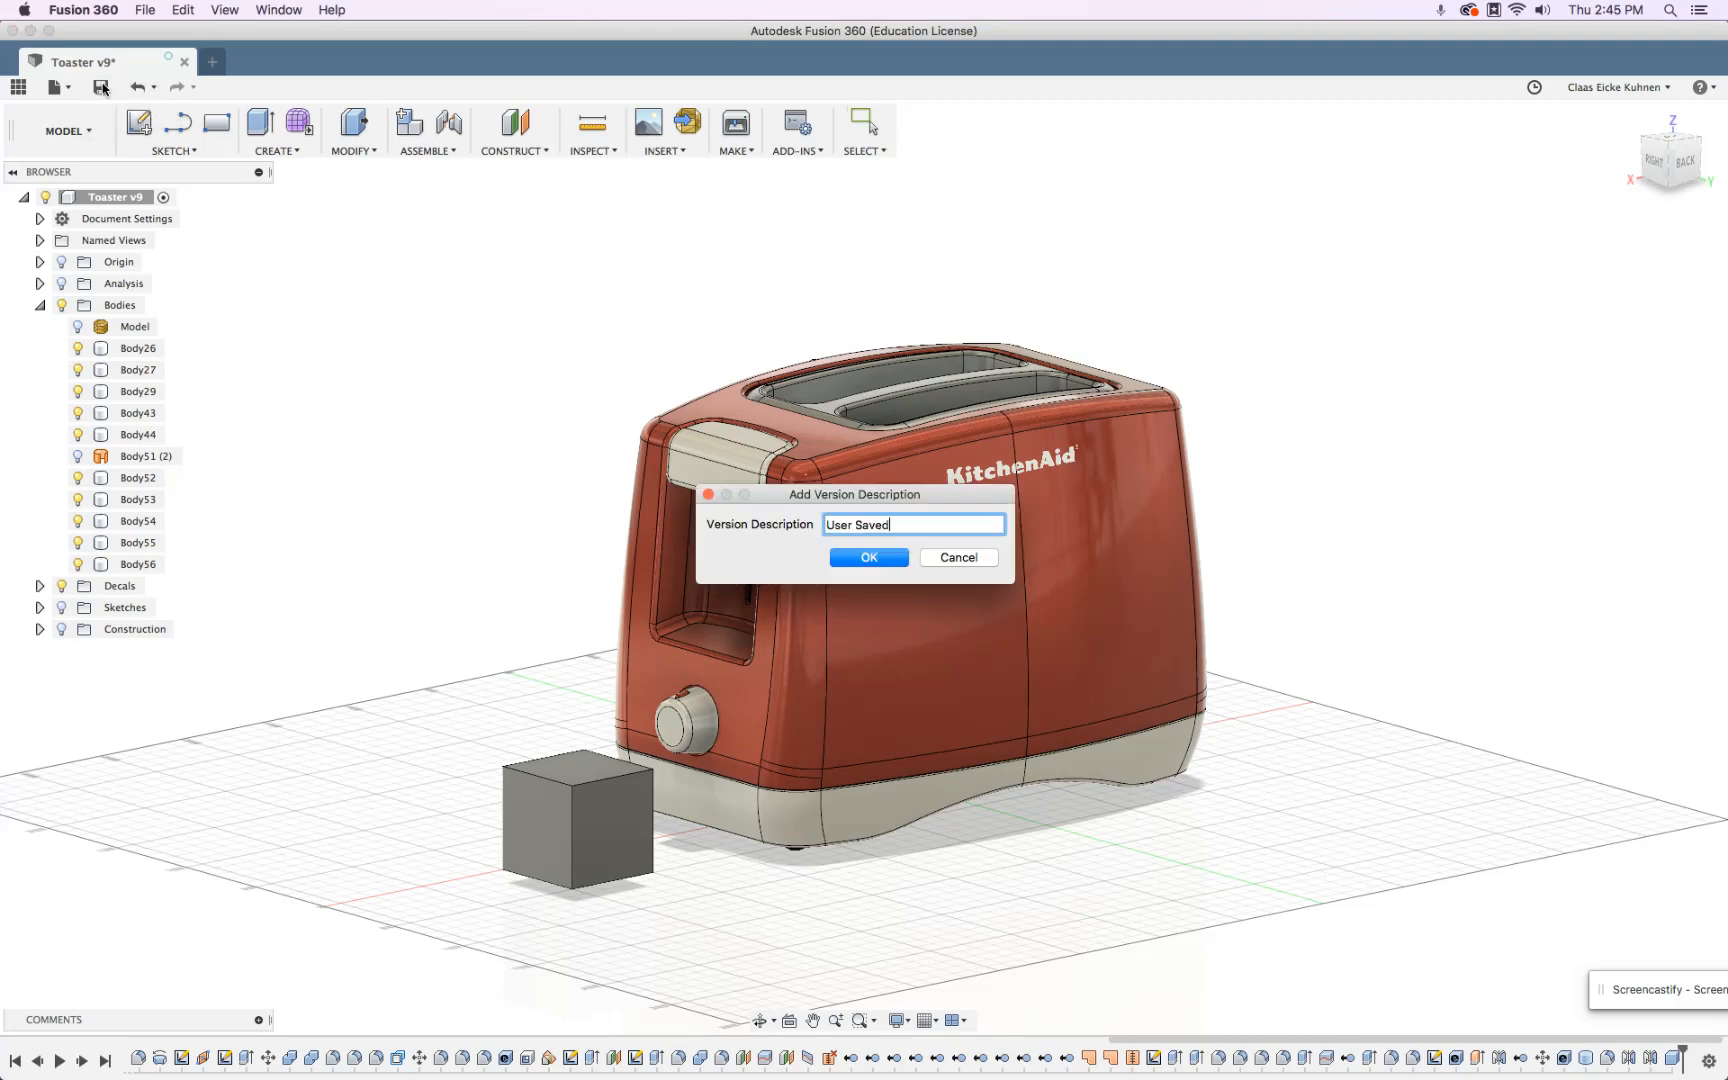
click(879, 563)
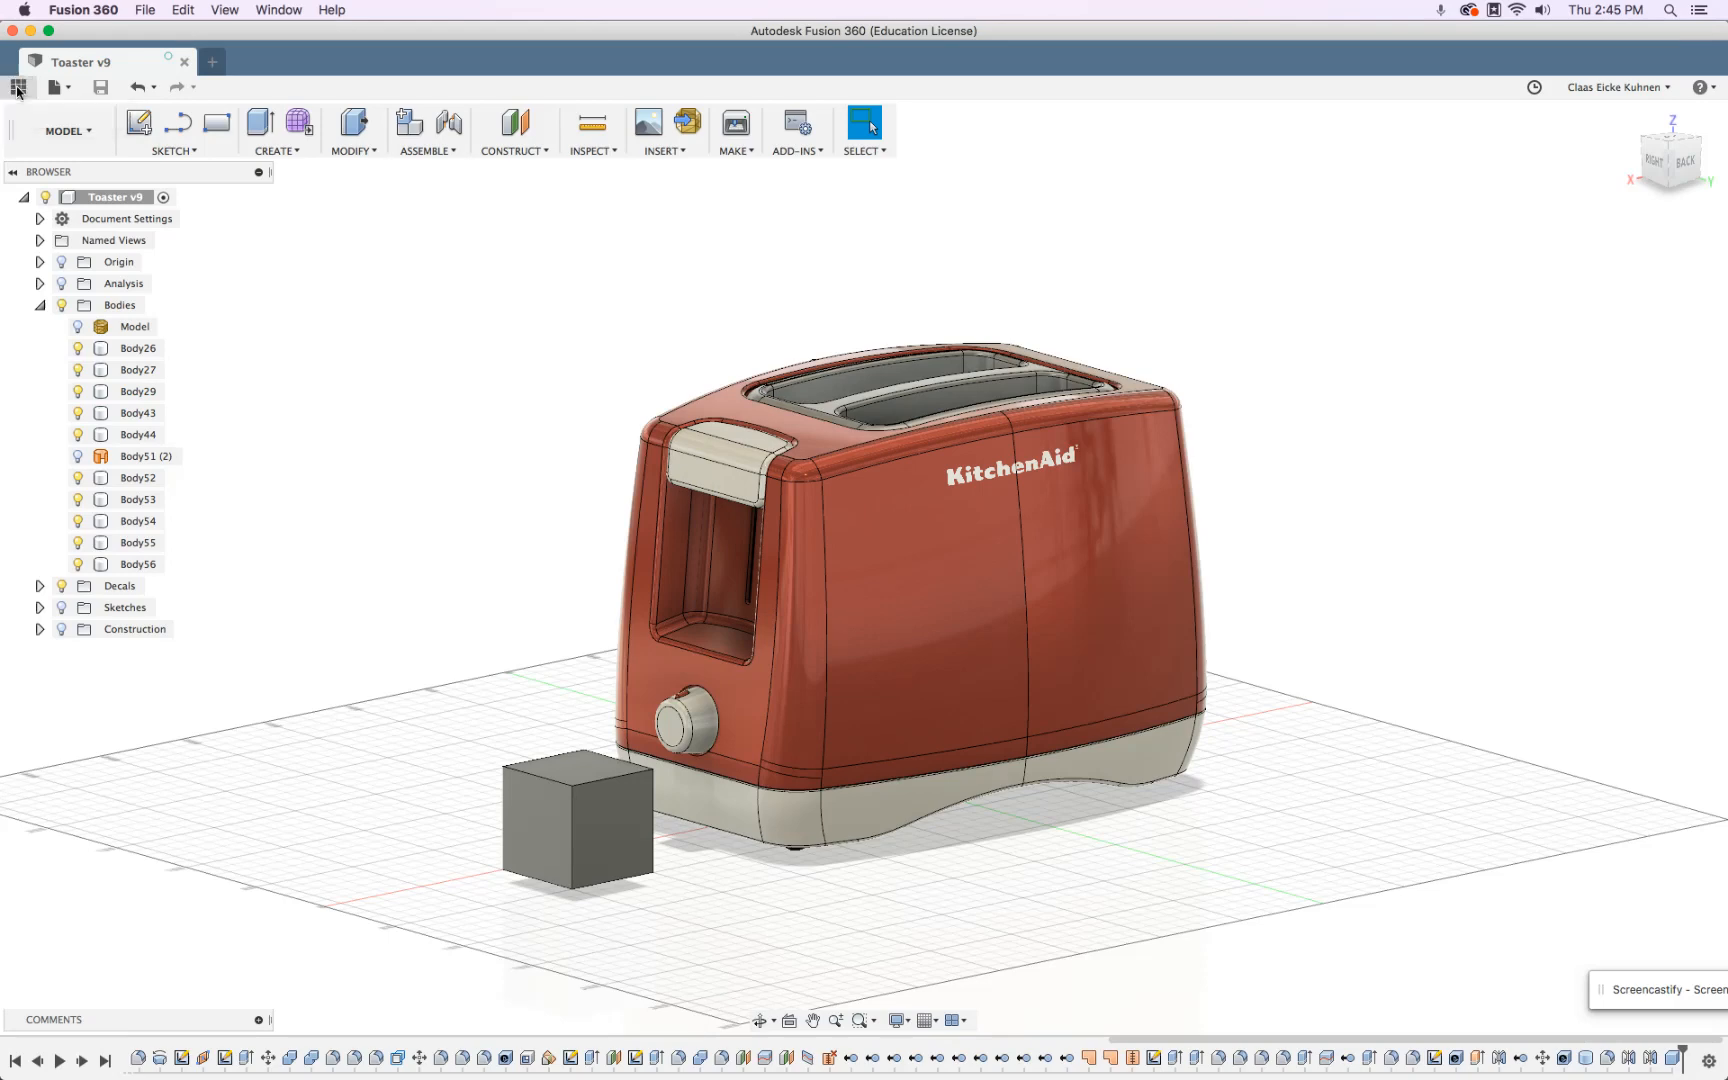
Open the Toaster design's web details in Chrome from its version information, and close the old A360 and New Tab pages.
click(18, 88)
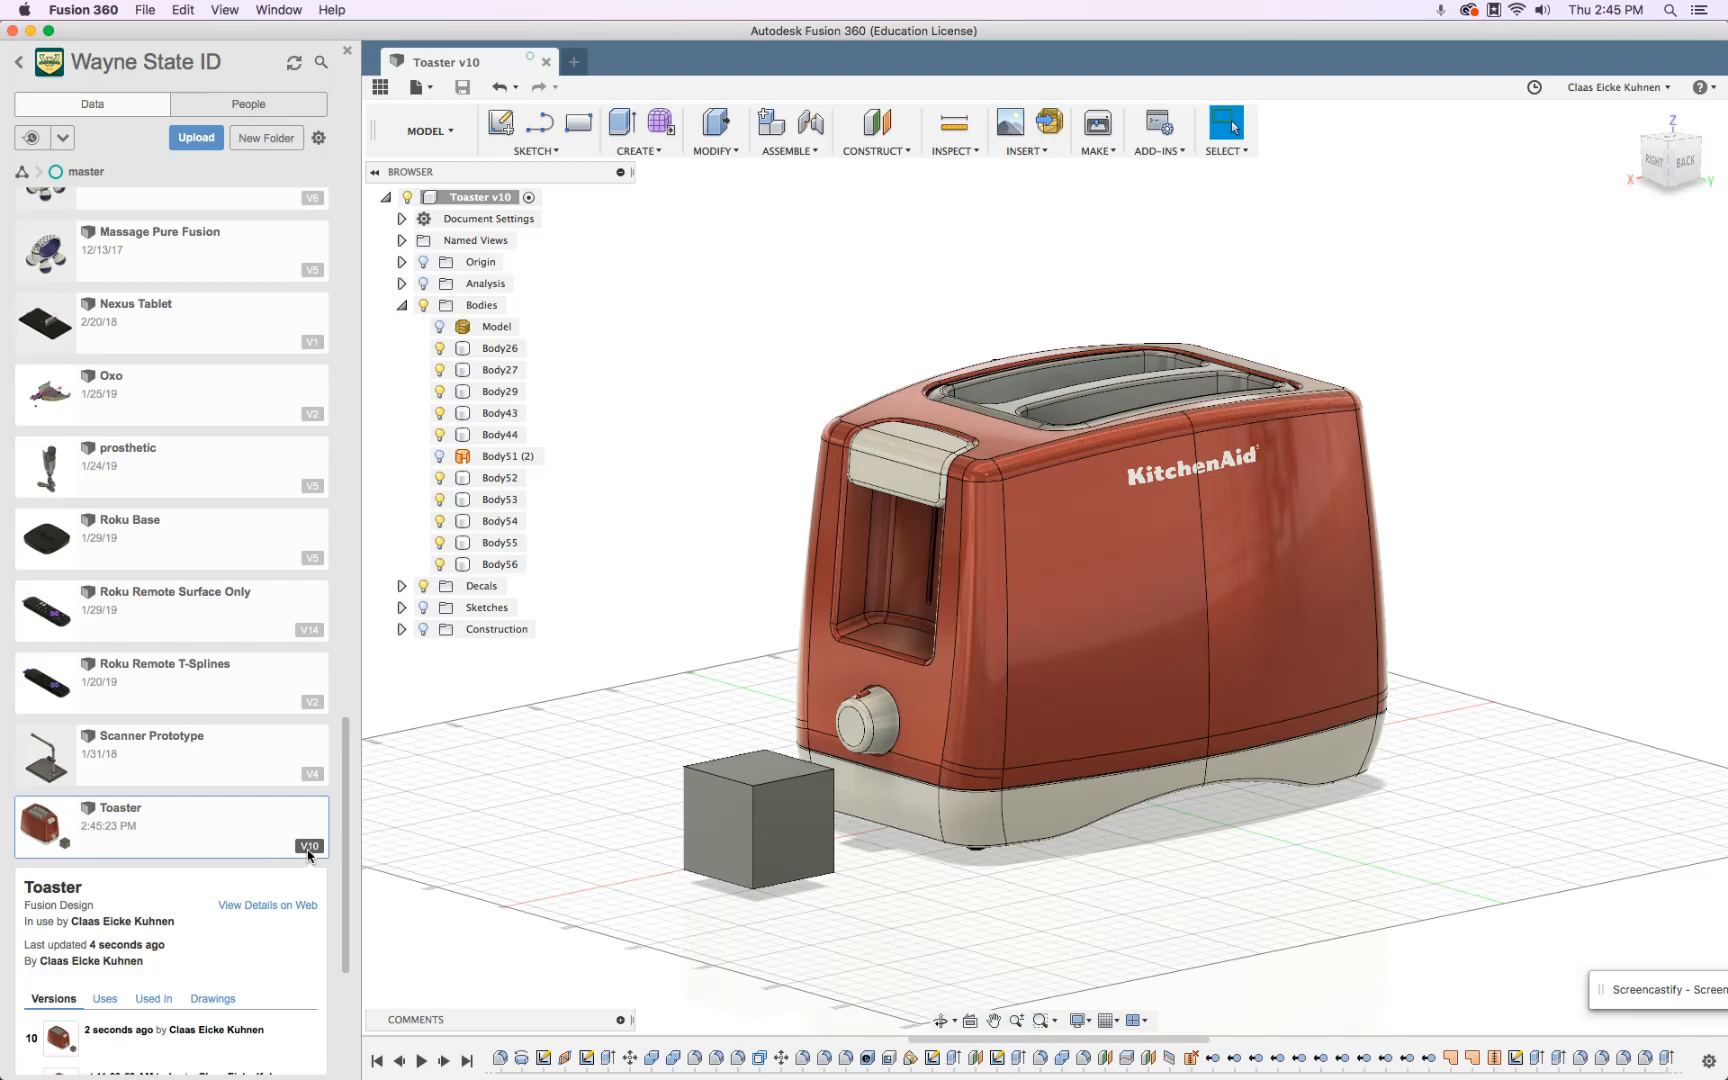
scroll(310, 855, down, 5)
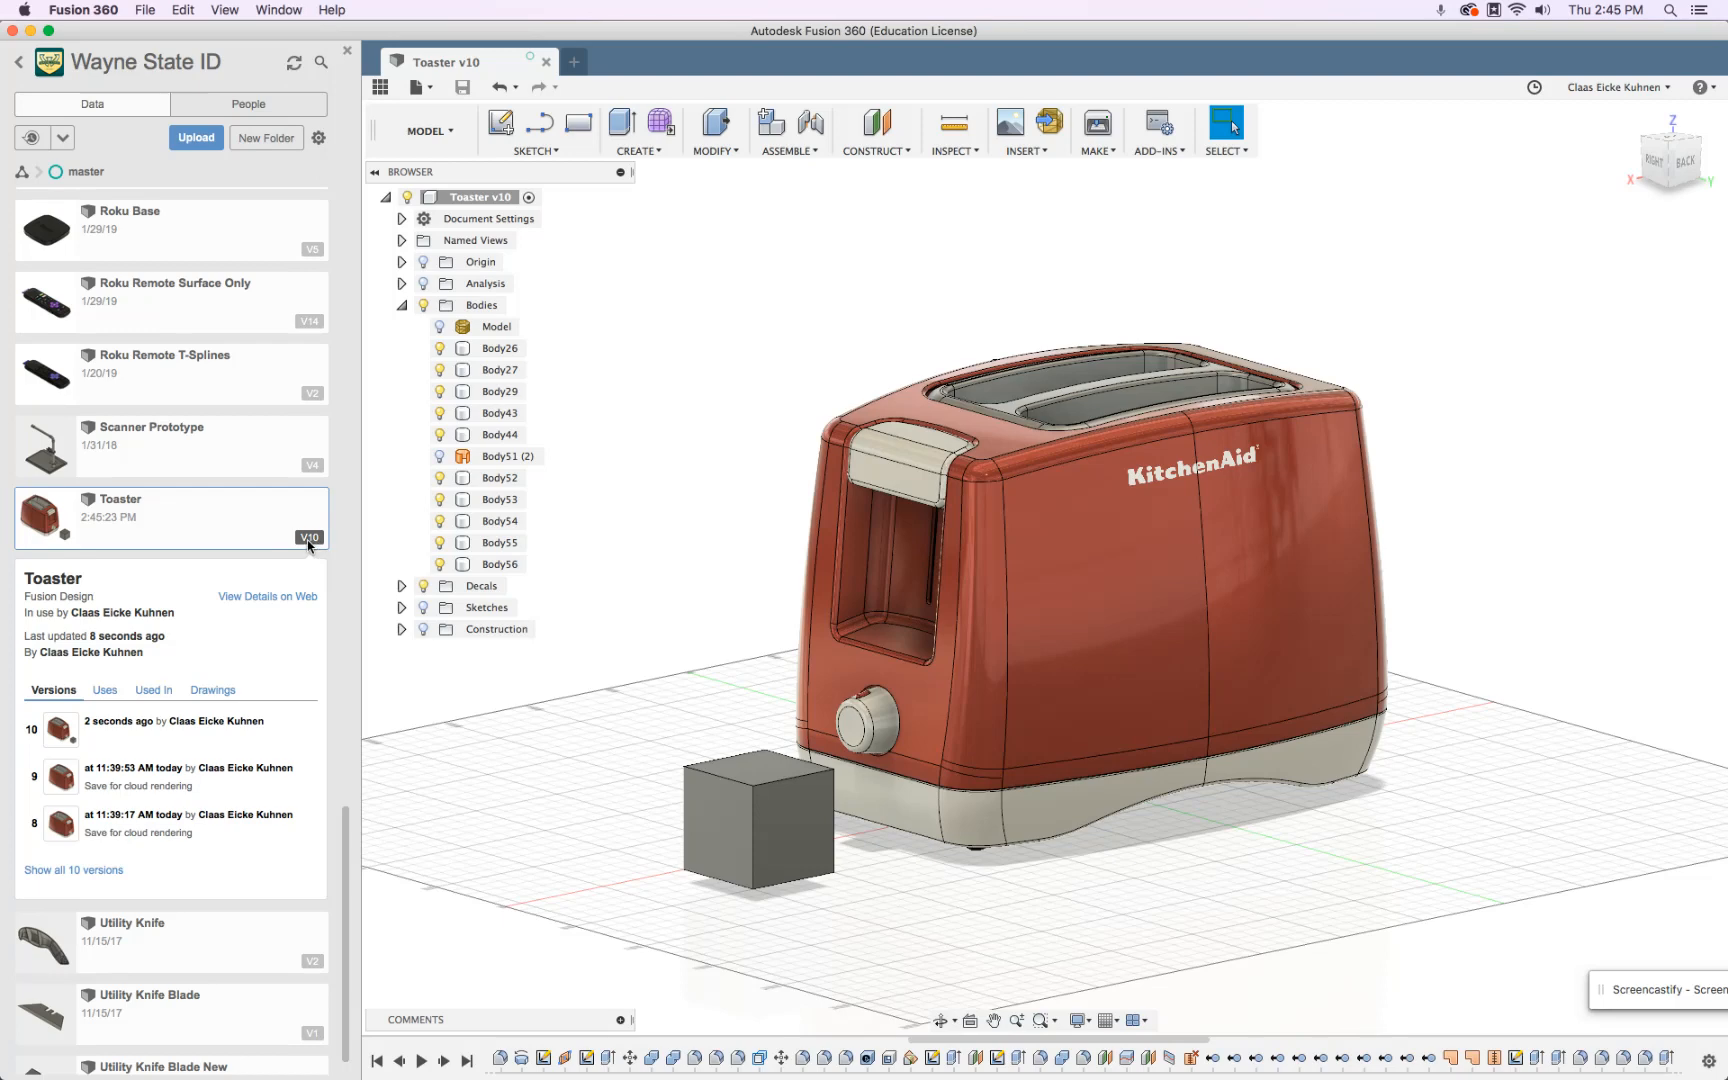
click(308, 542)
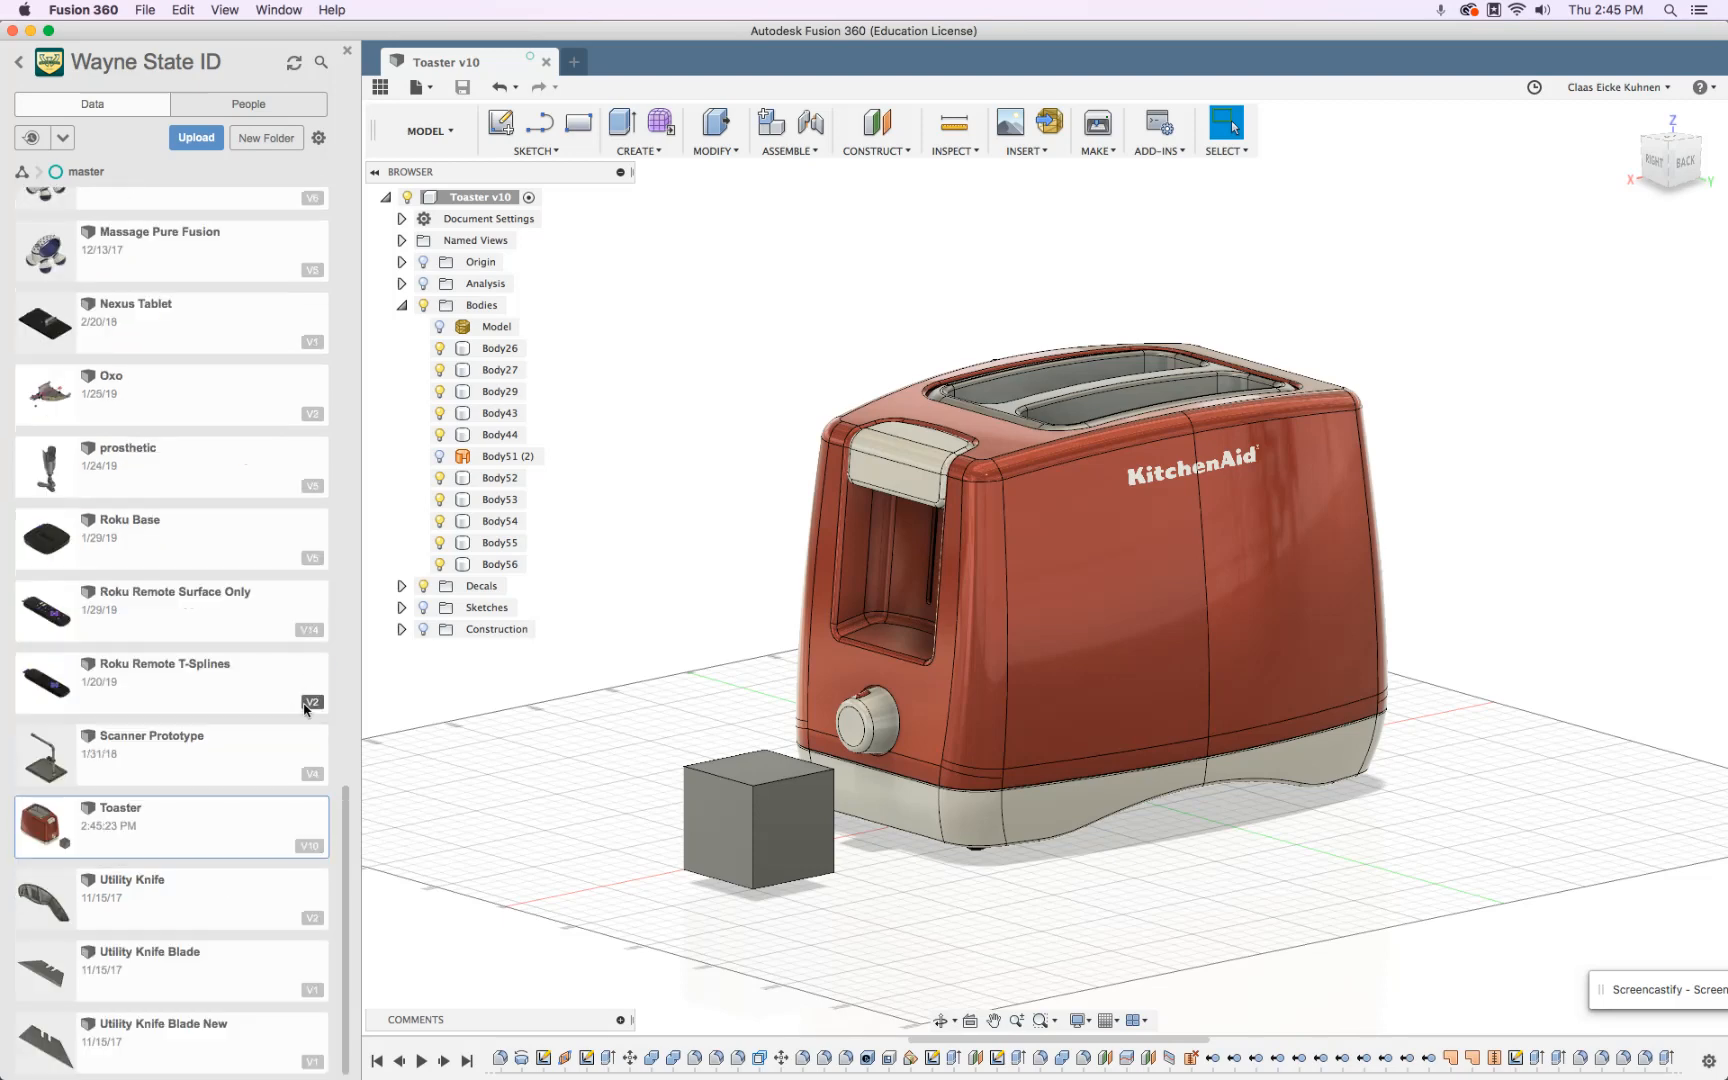
click(311, 846)
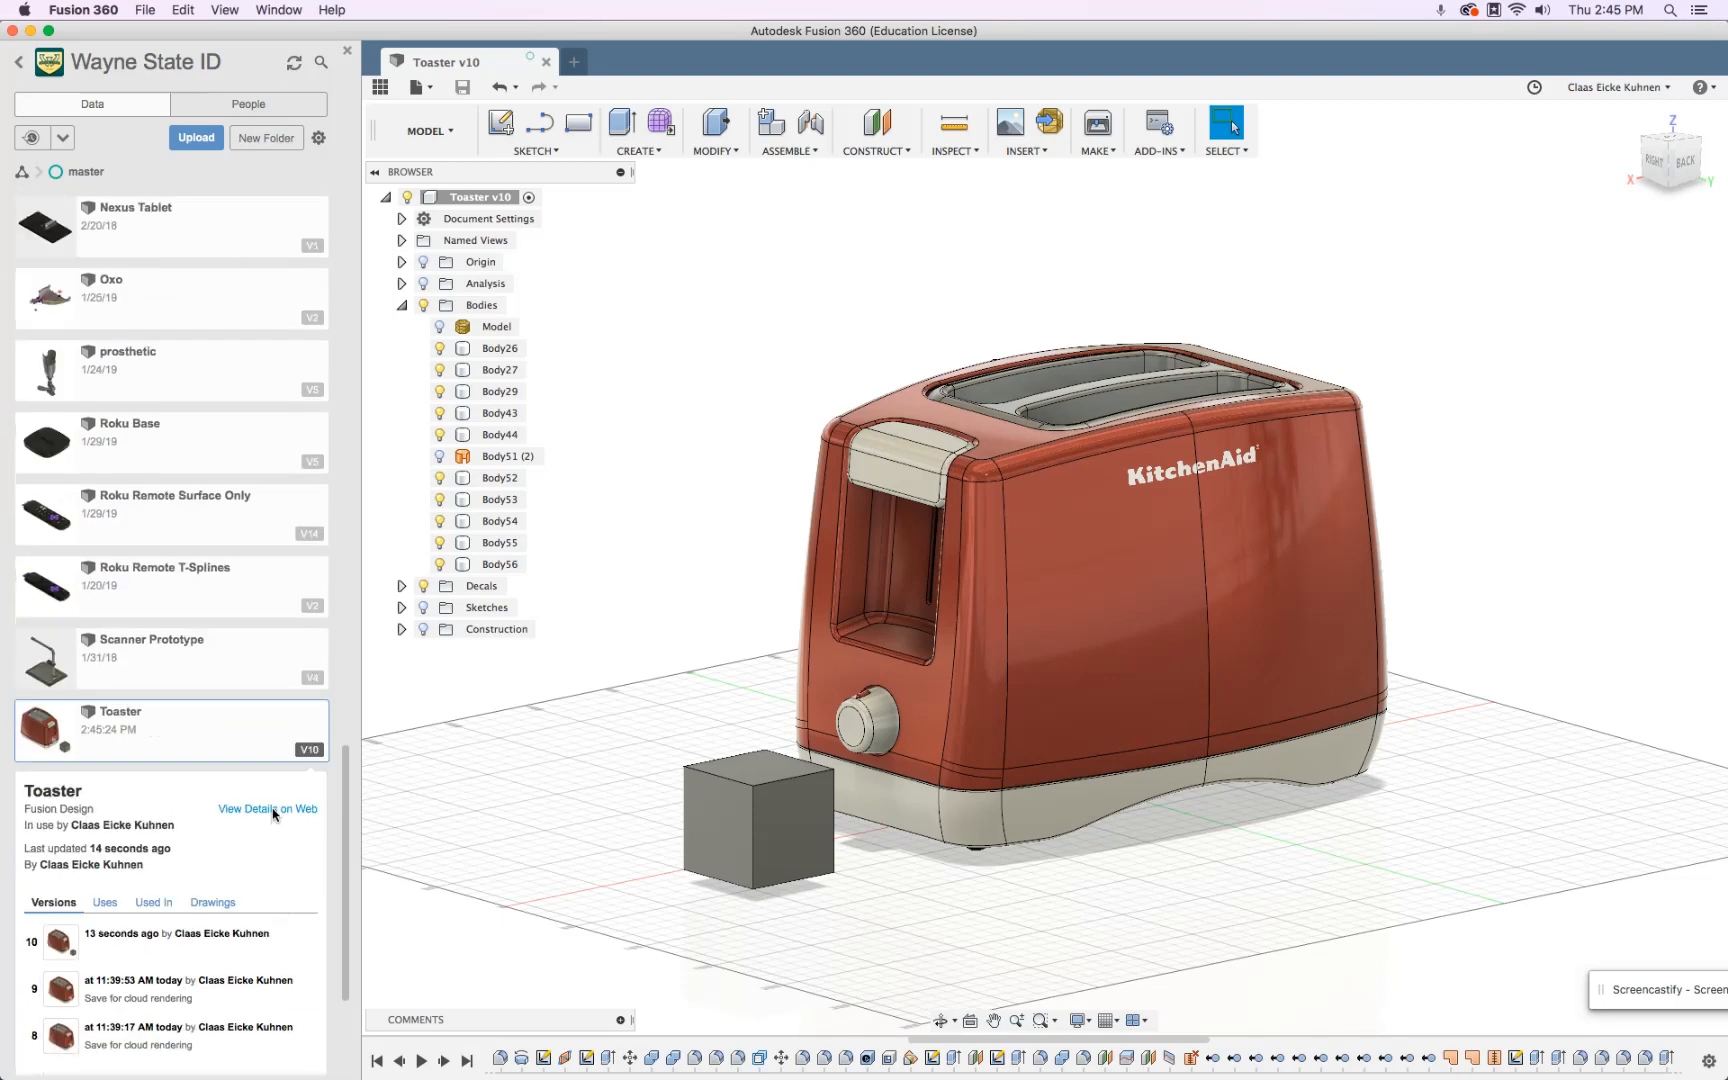
click(273, 812)
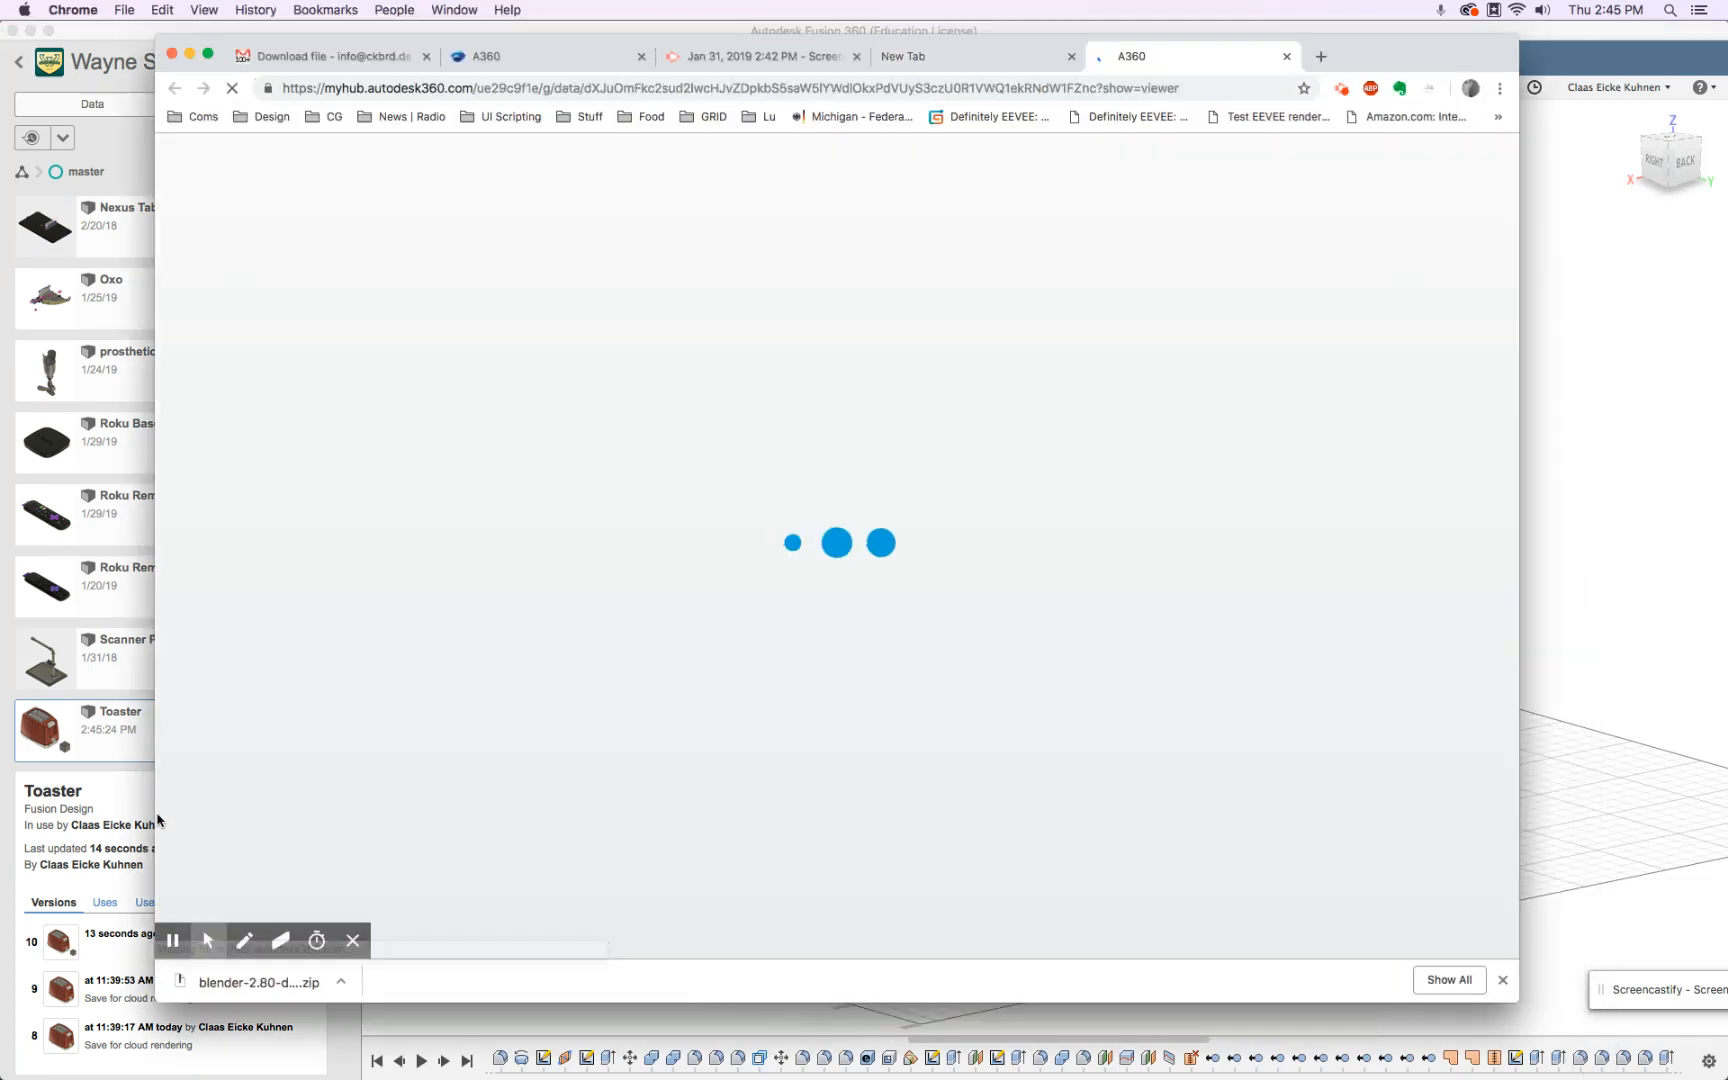
click(641, 56)
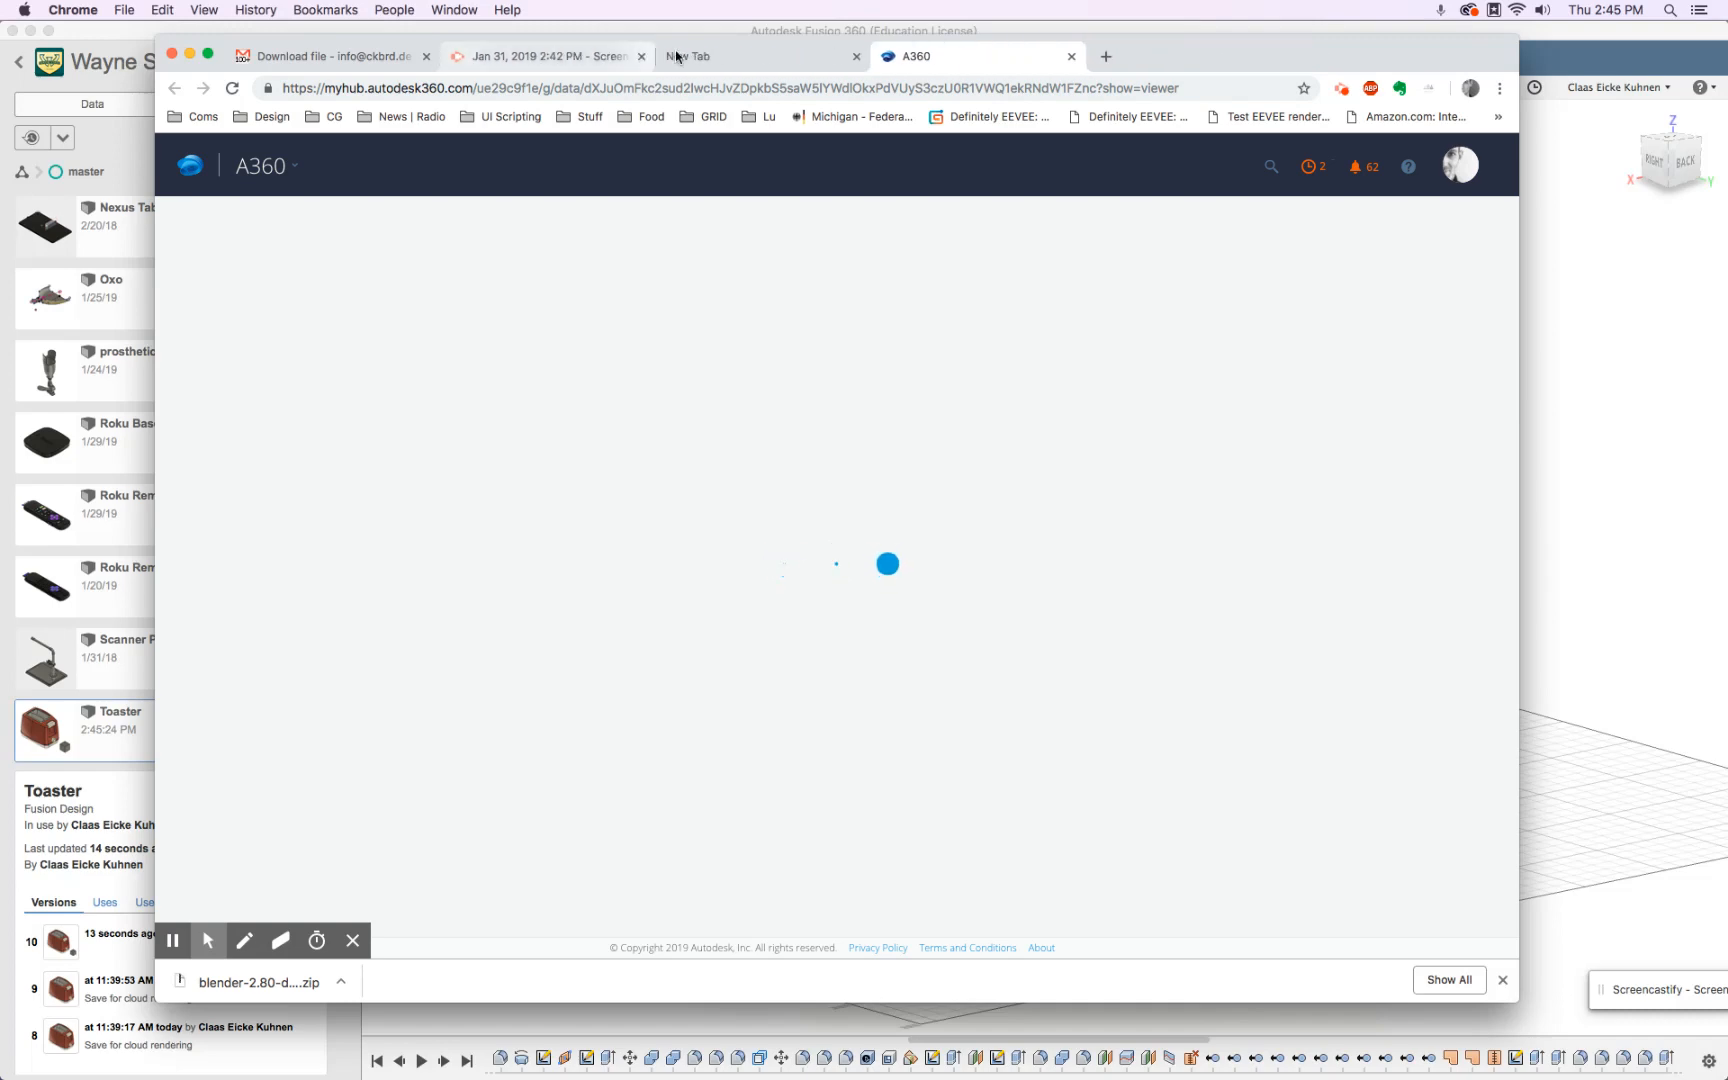
click(856, 56)
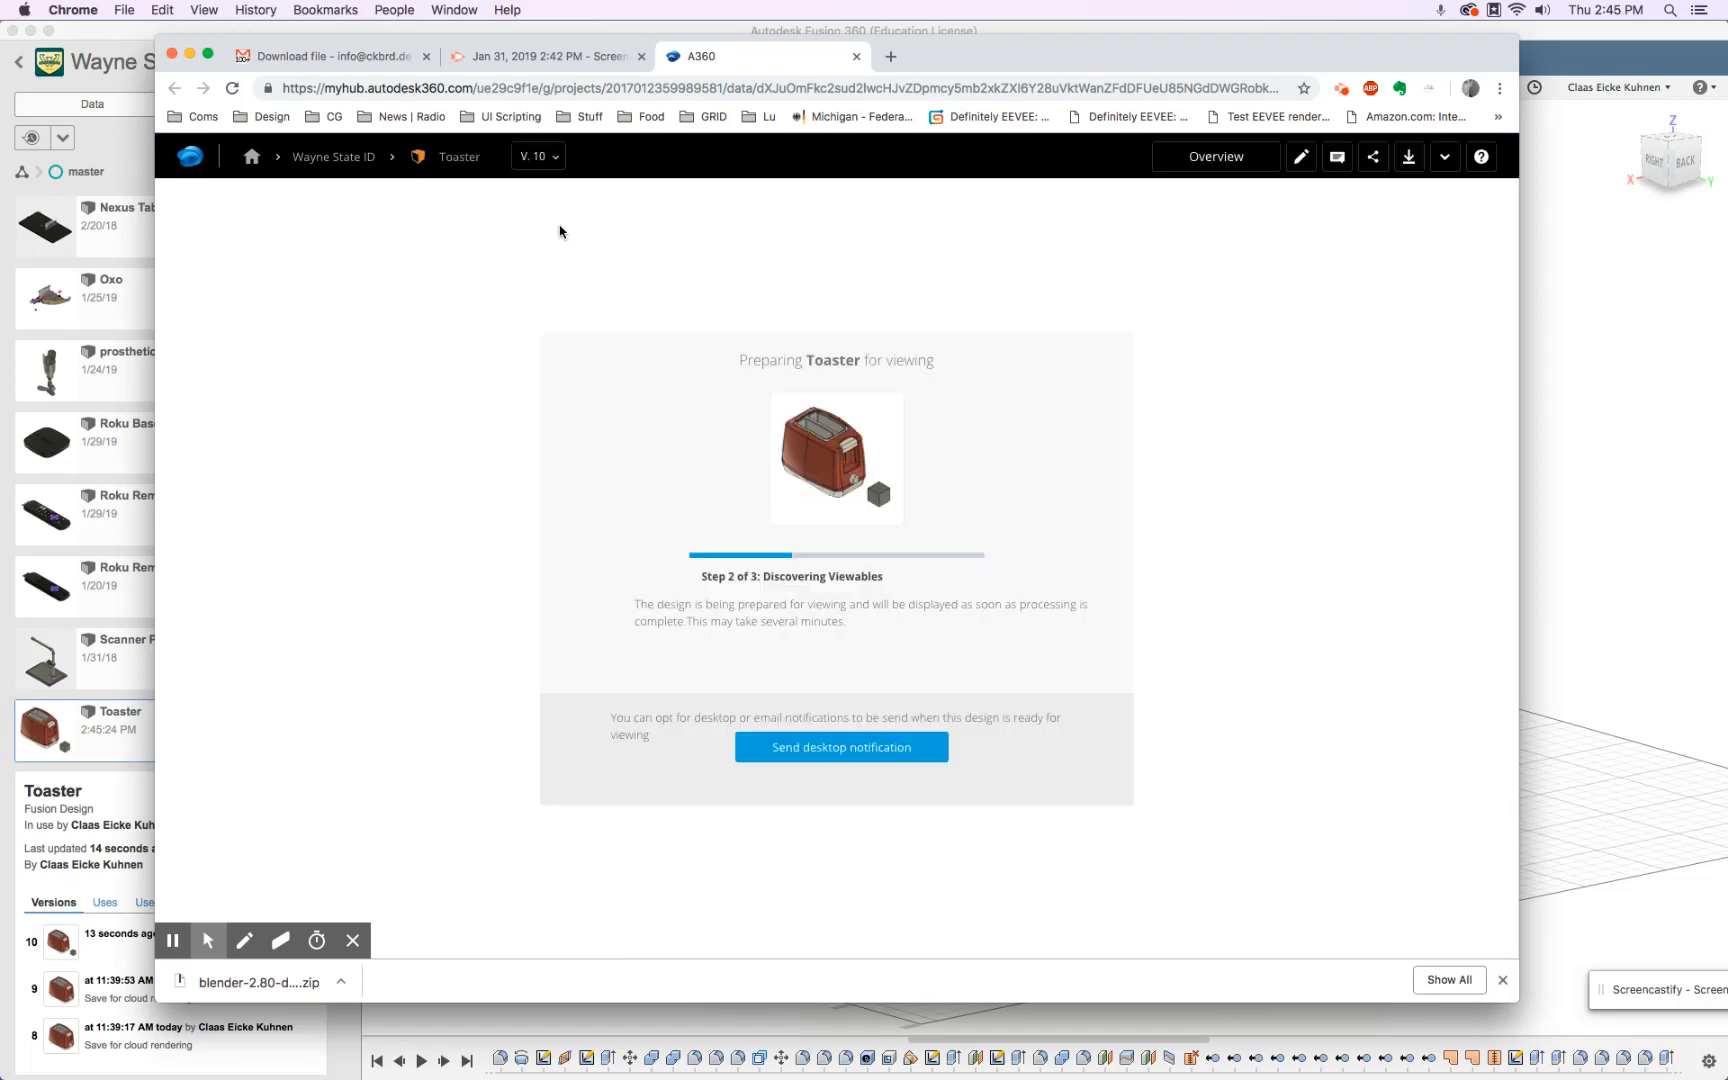
Export version 10 of the Toaster design to OBJ format from the A360 web viewer.
click(553, 157)
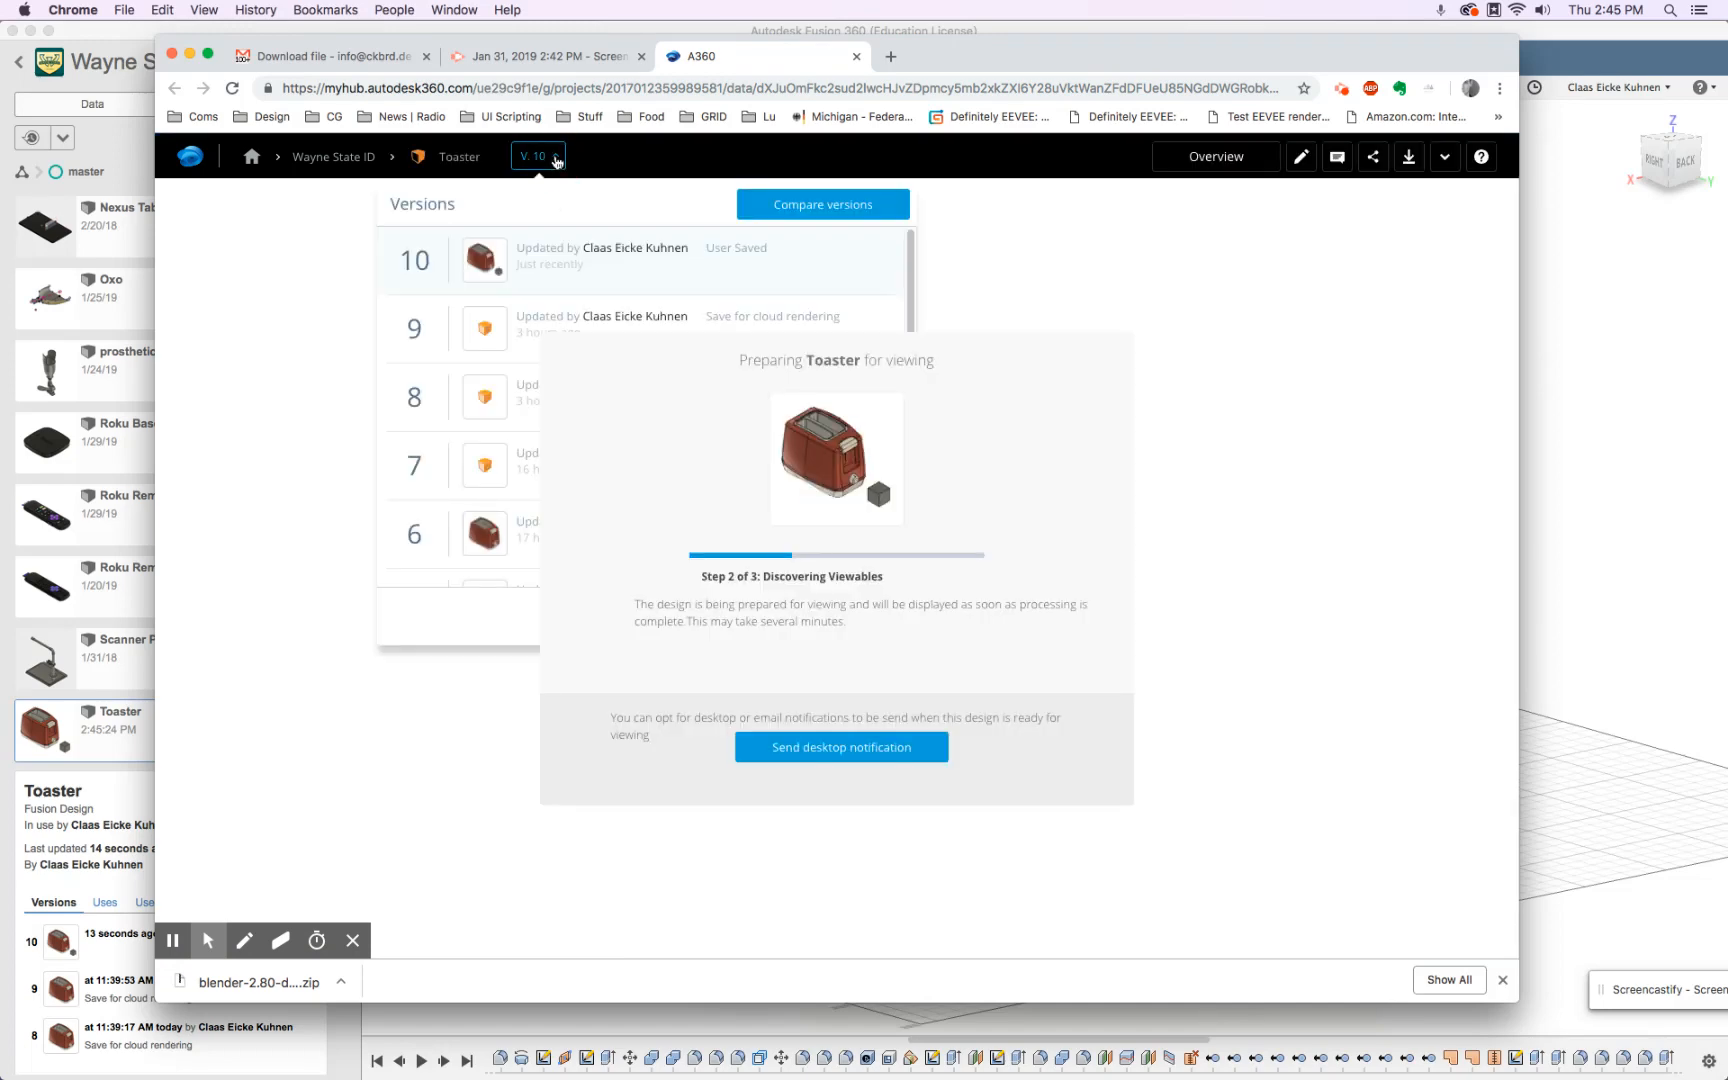
click(330, 286)
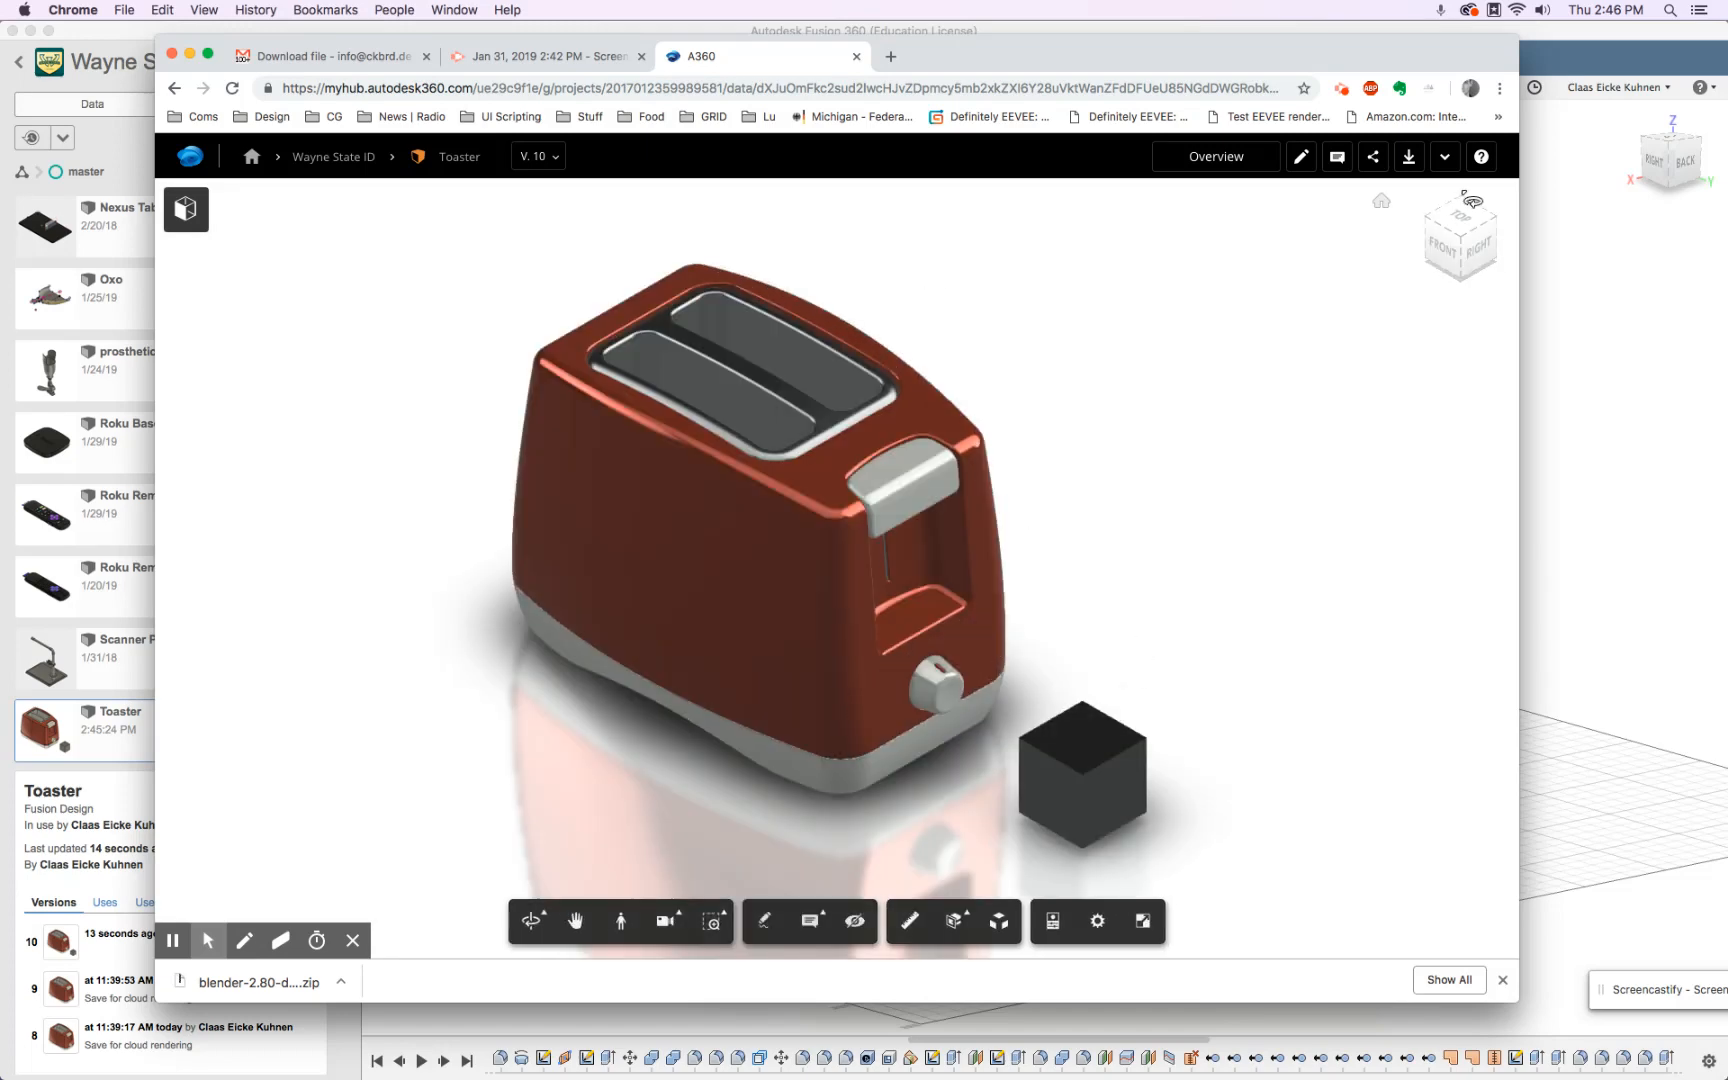
drag(1420, 245, 571, 215)
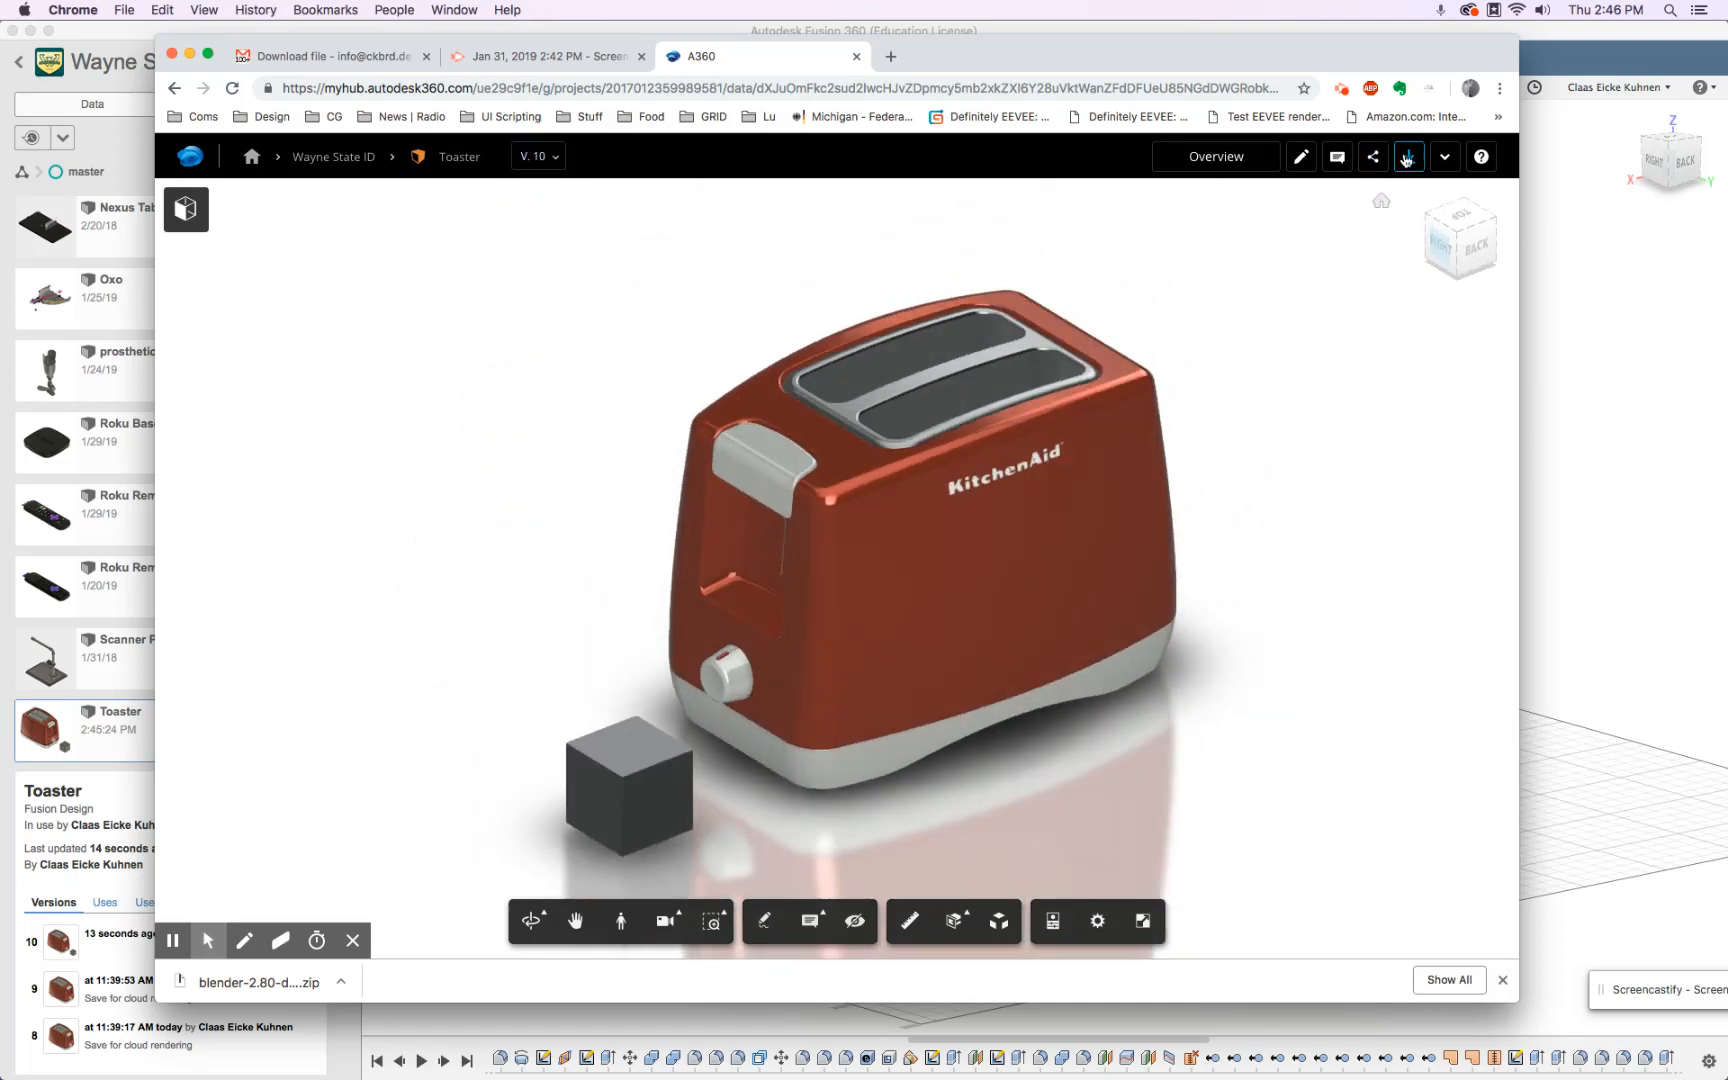
click(1406, 157)
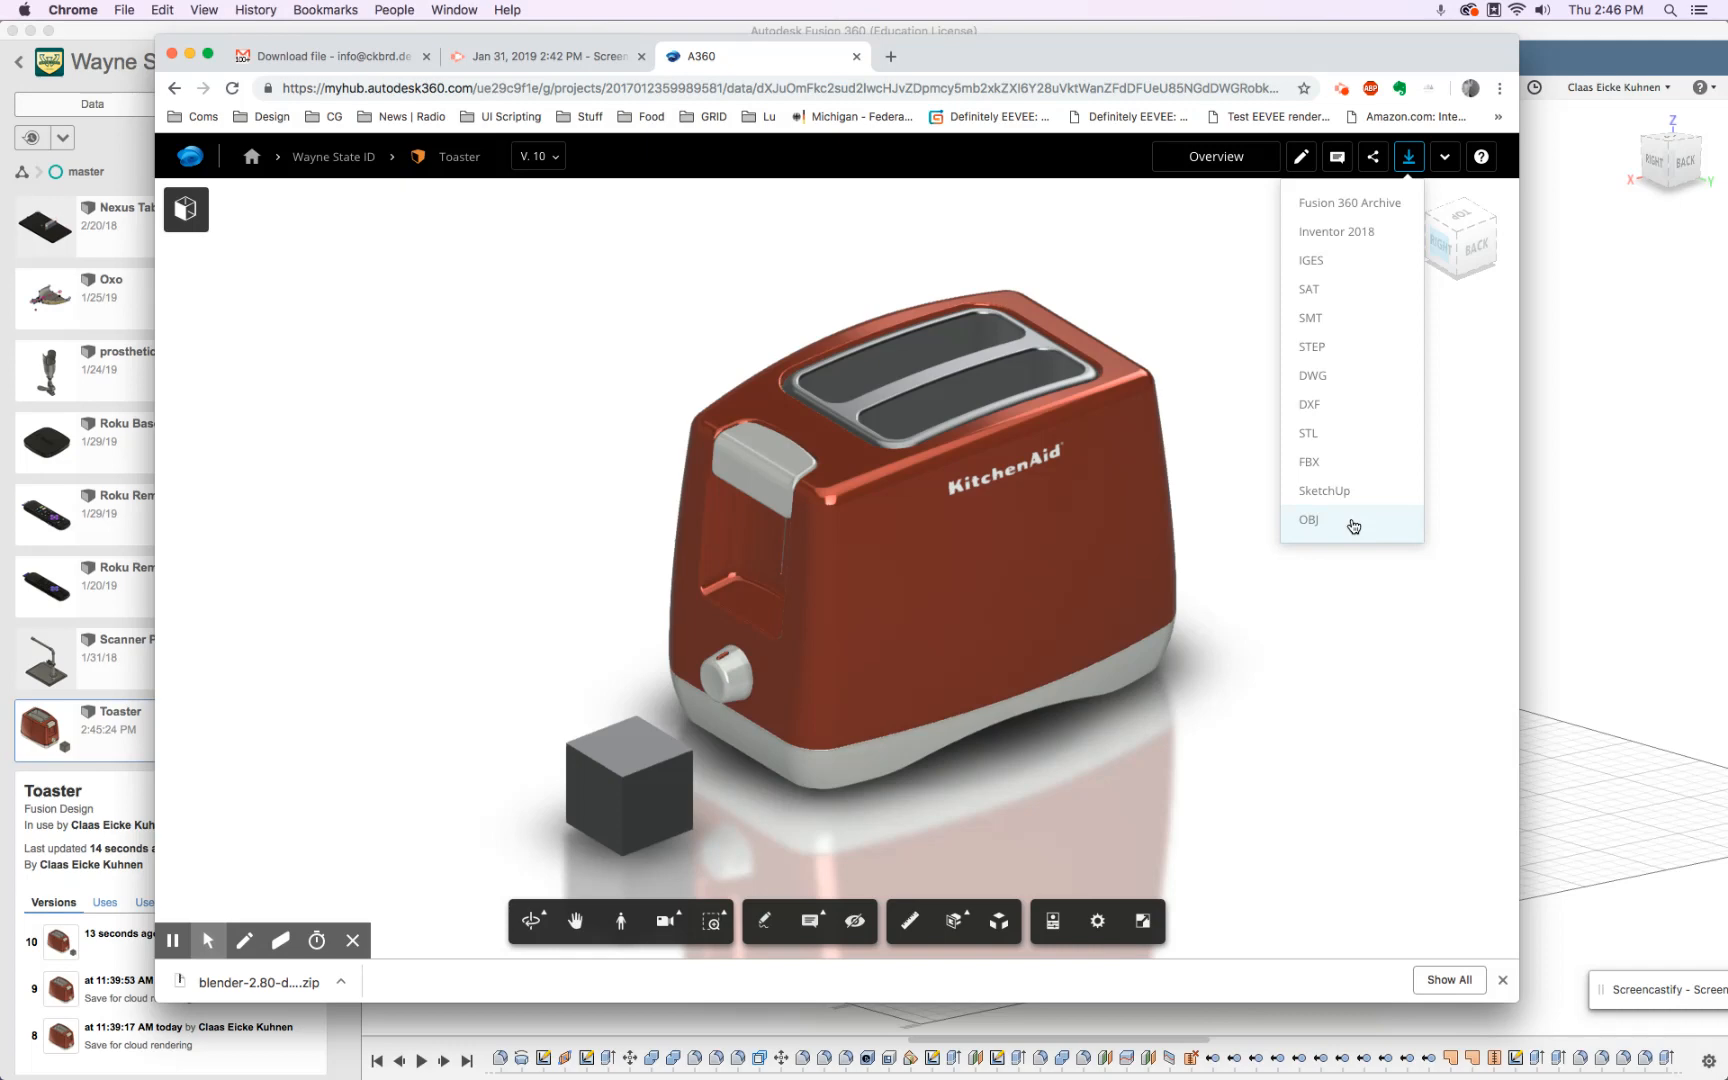
click(1353, 526)
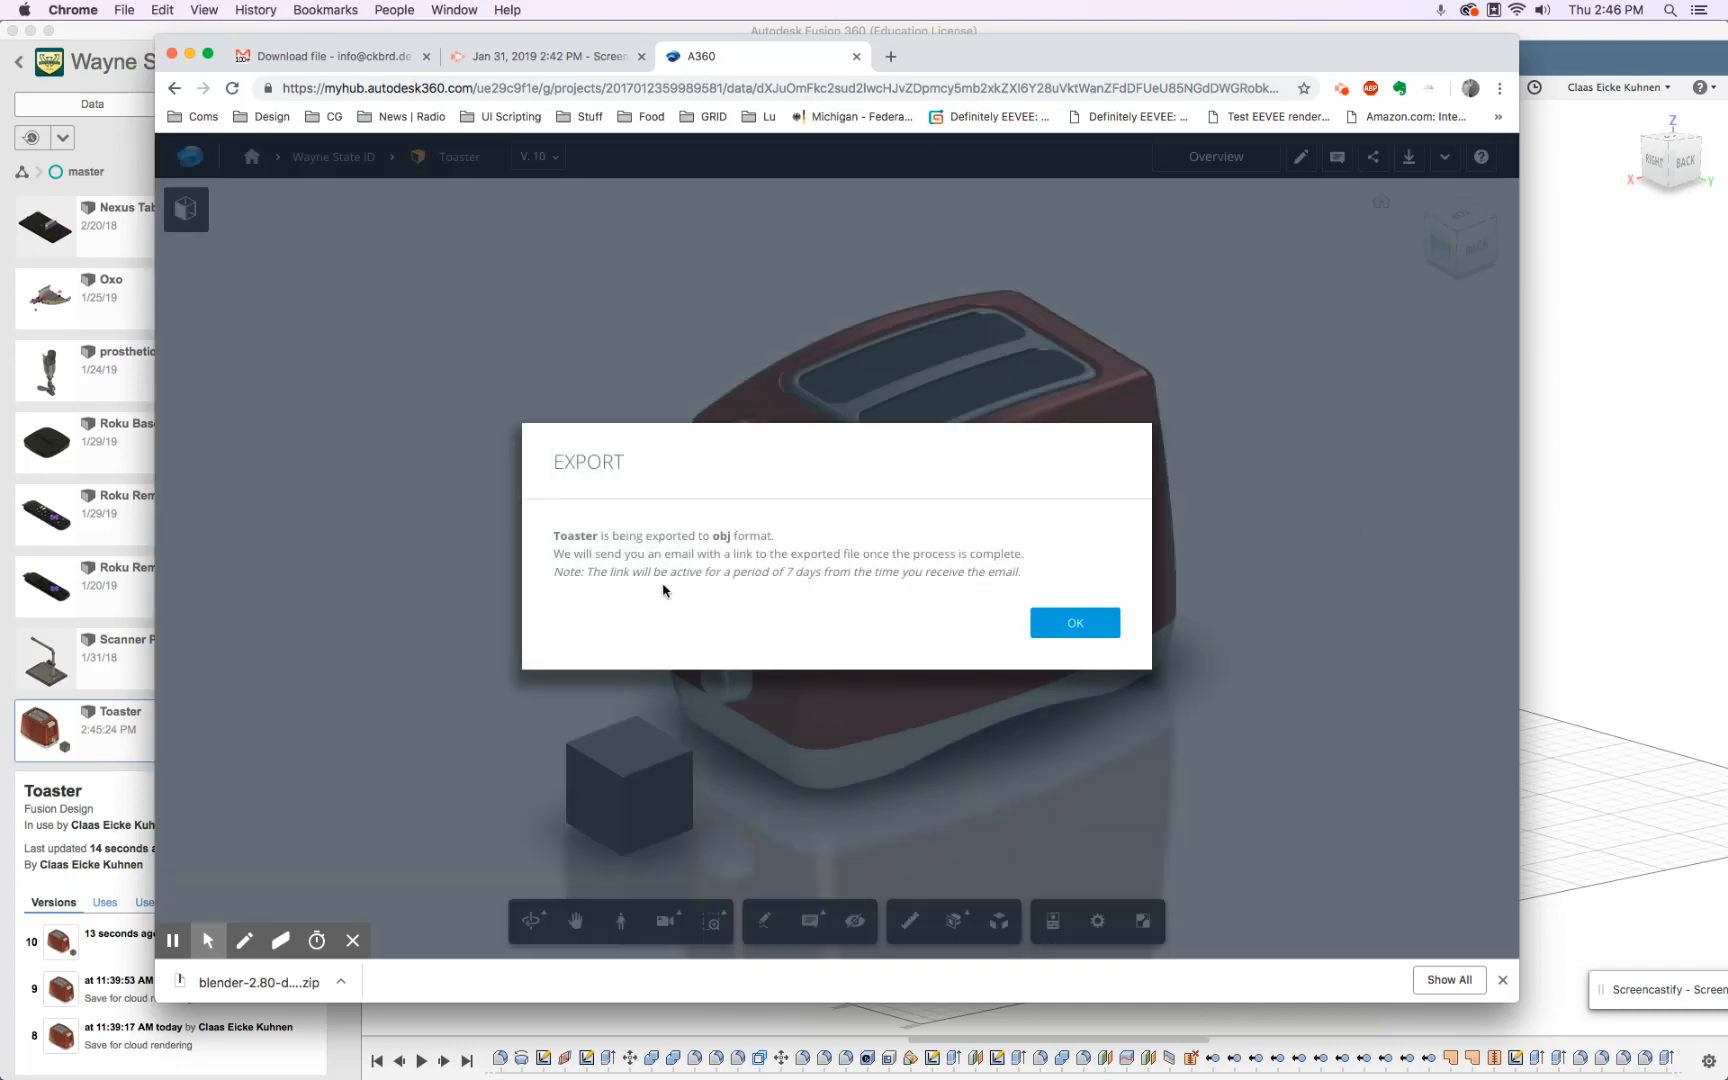
click(1072, 625)
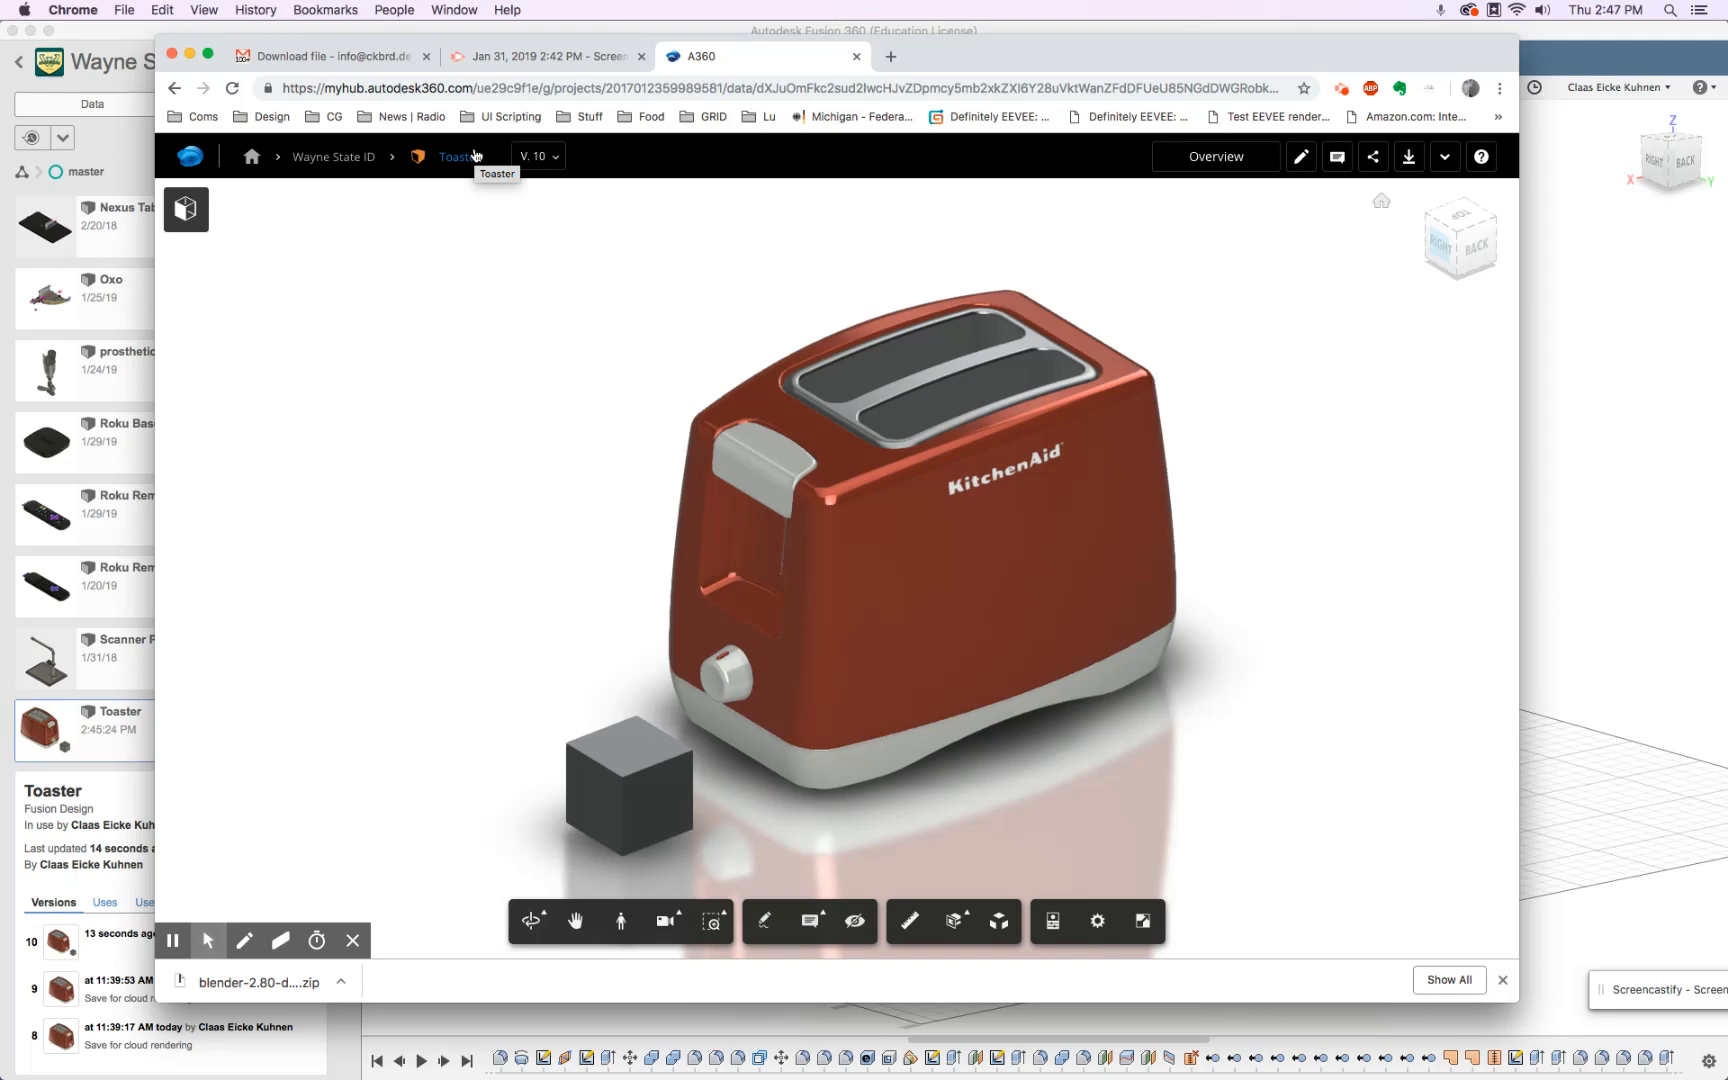
Switch to the Gmail inbox and look for the new A360 "Download file" email.
click(330, 56)
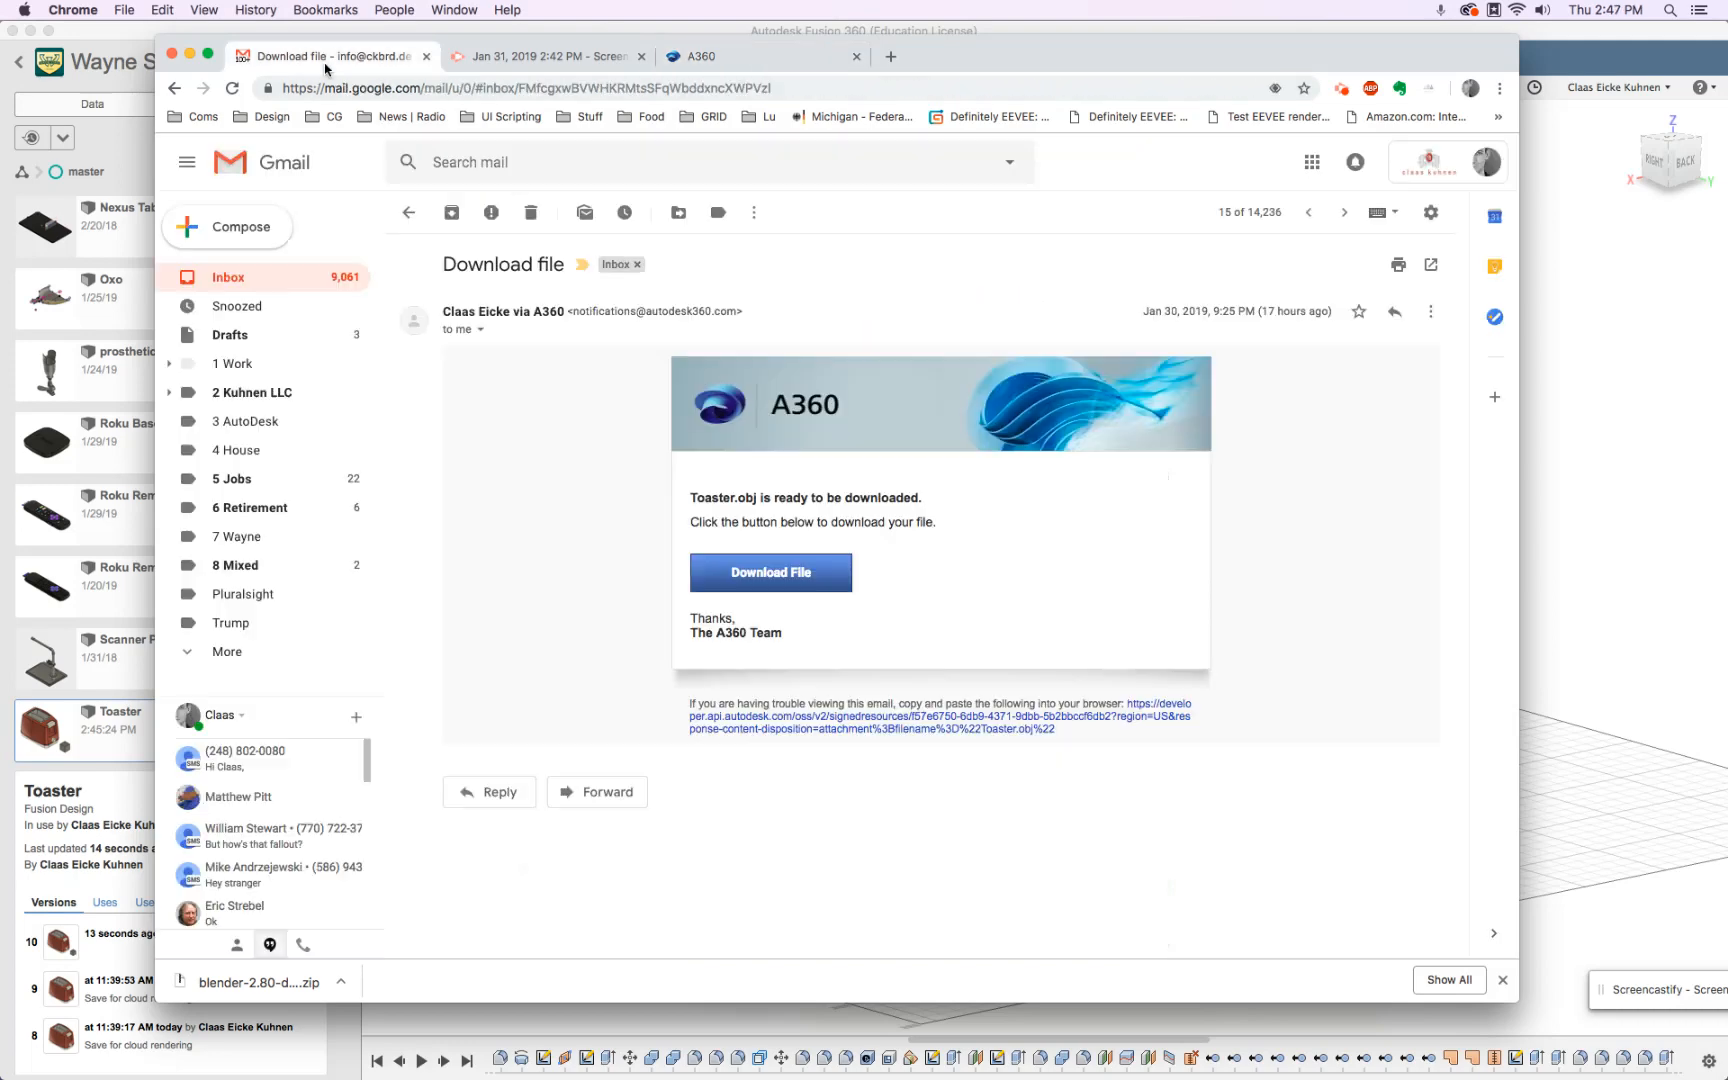
click(241, 280)
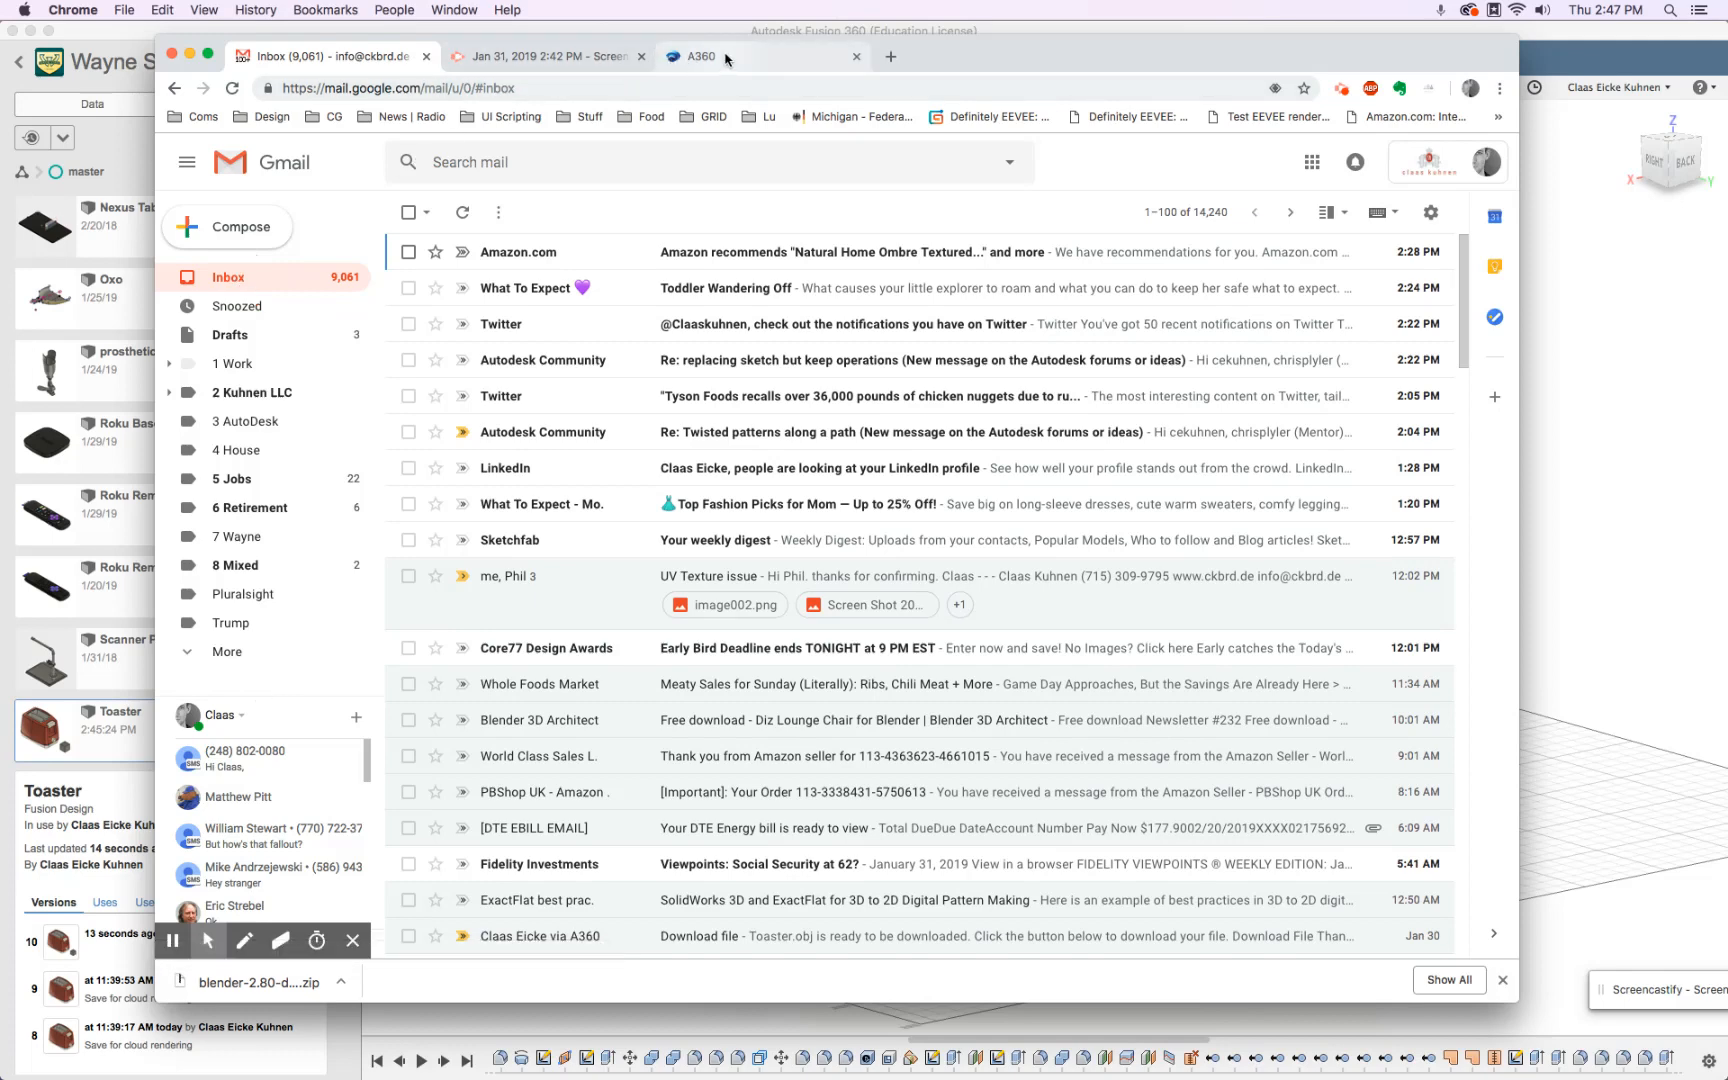
click(725, 57)
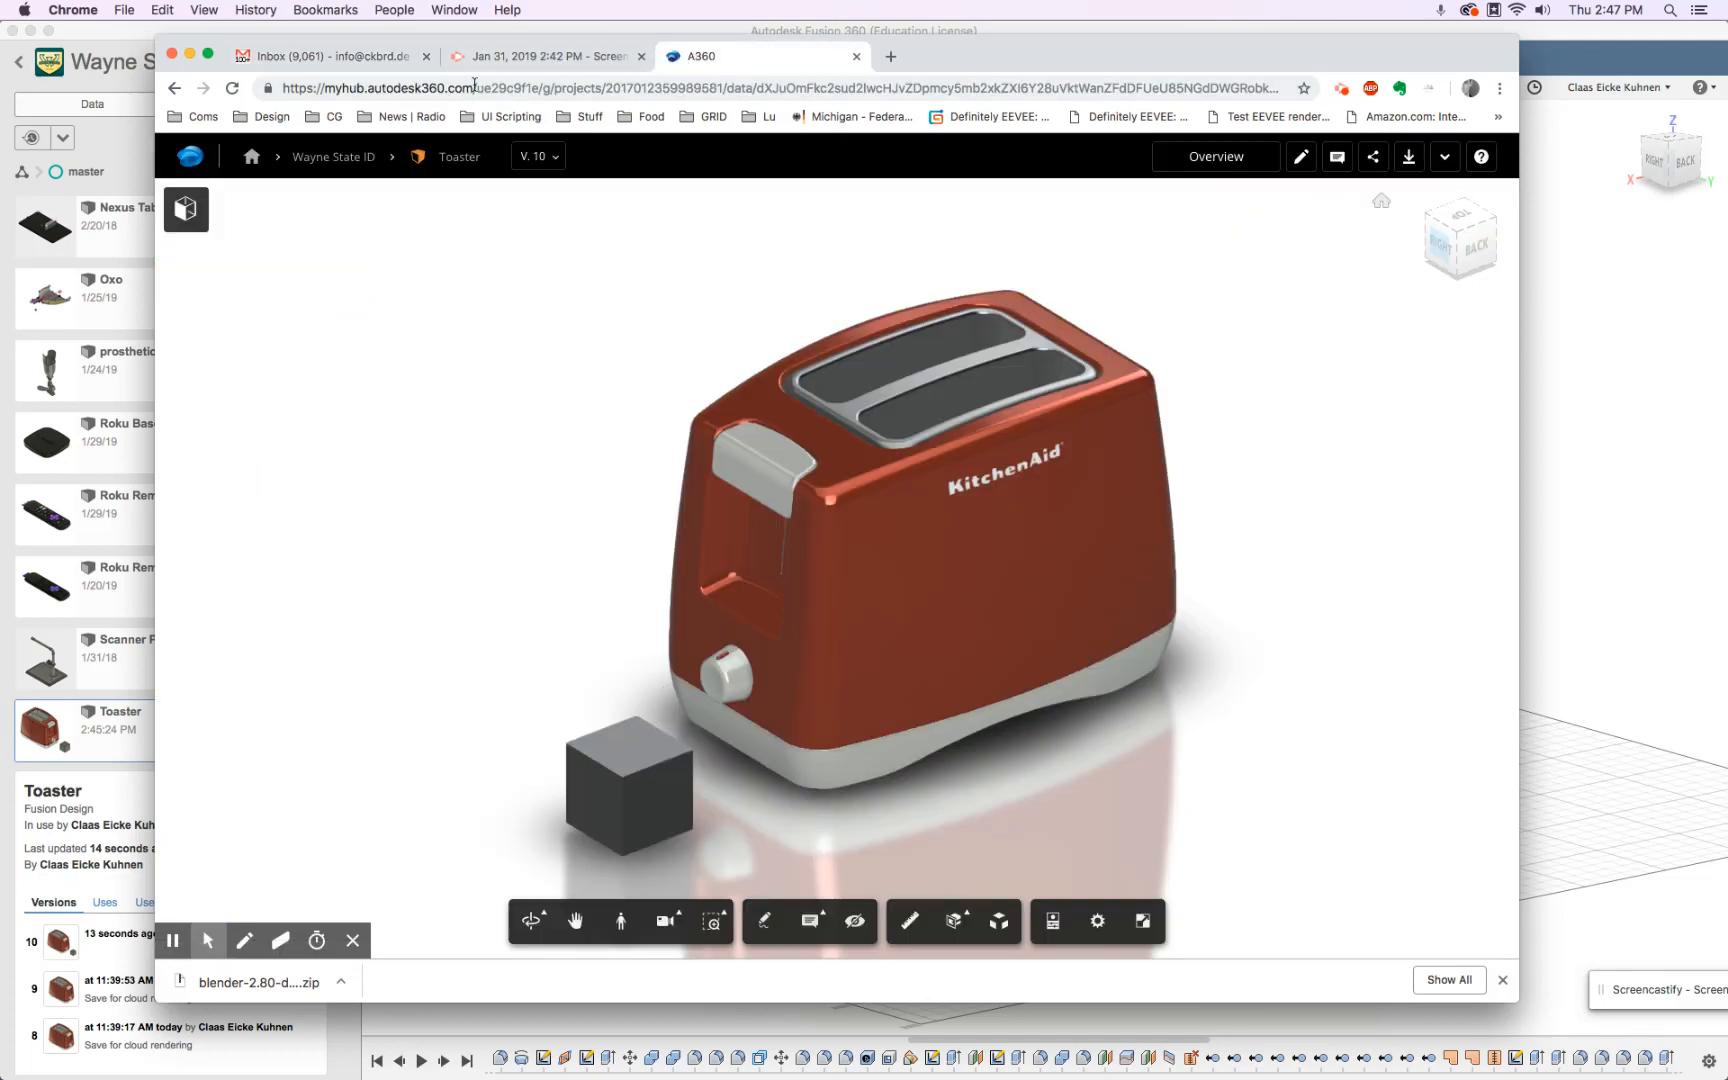
click(315, 64)
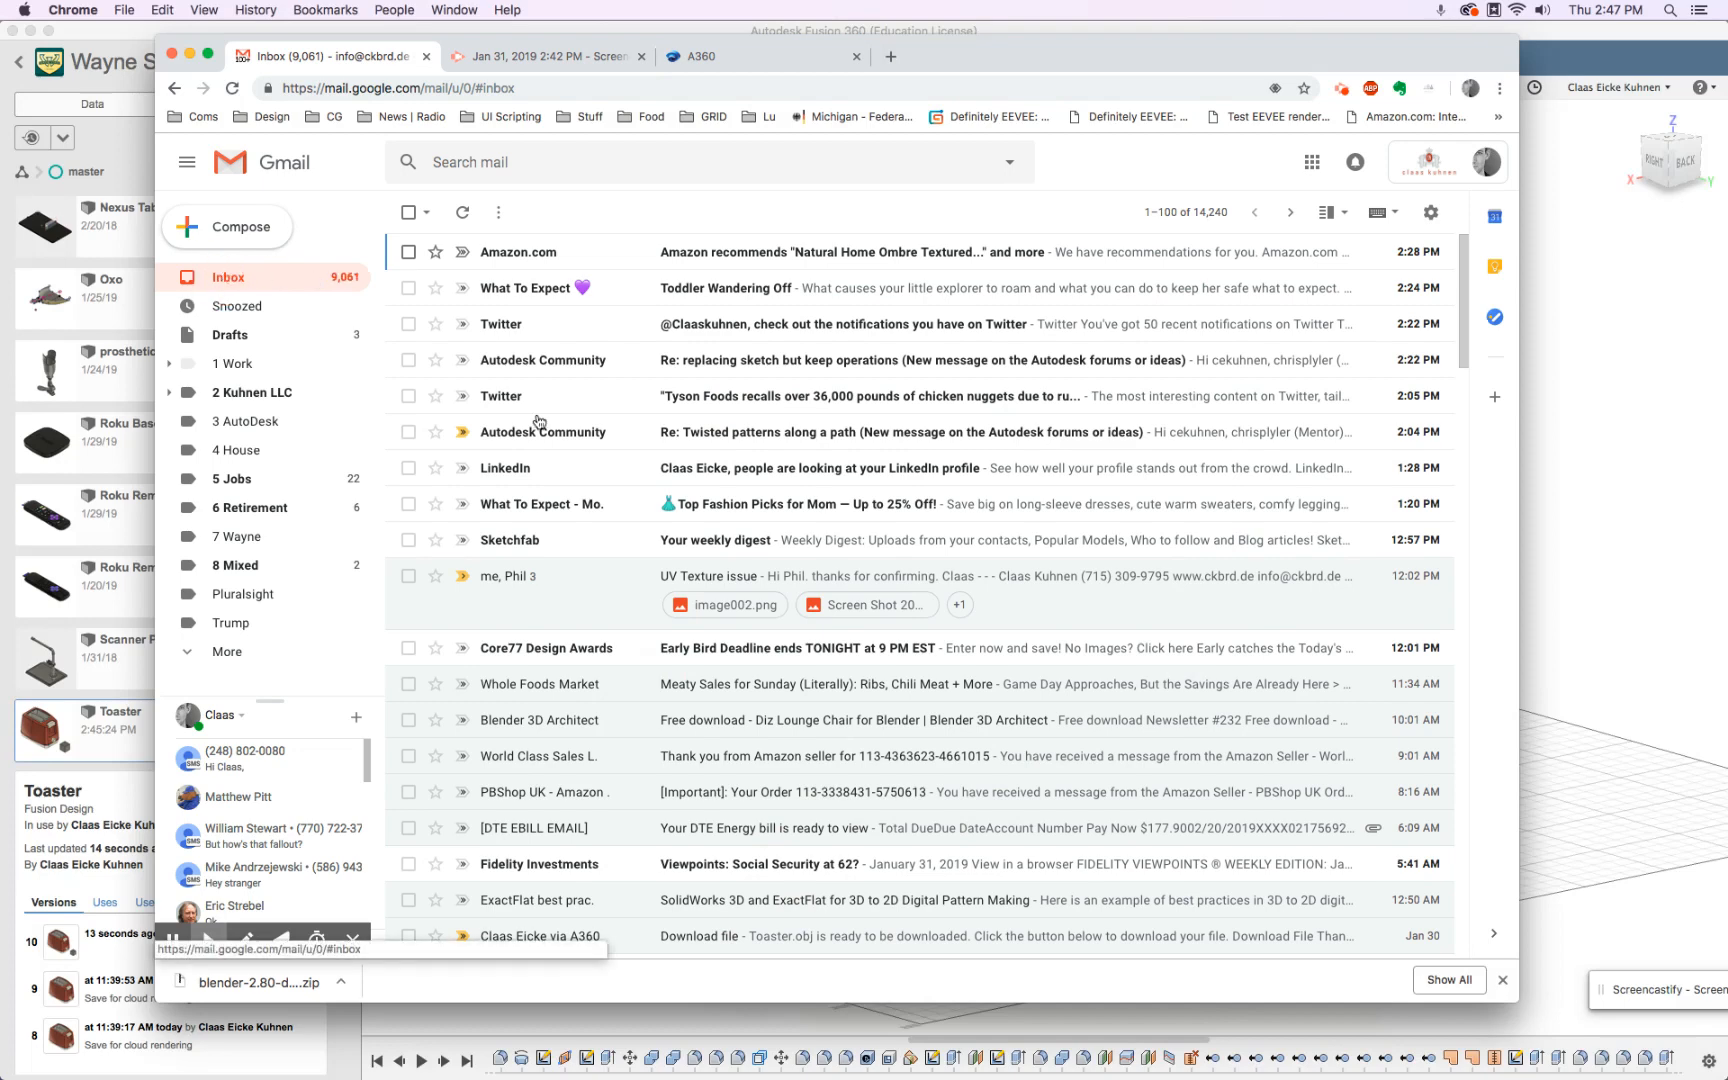
scroll(611, 574, down, 3)
scroll(605, 630, down, 2)
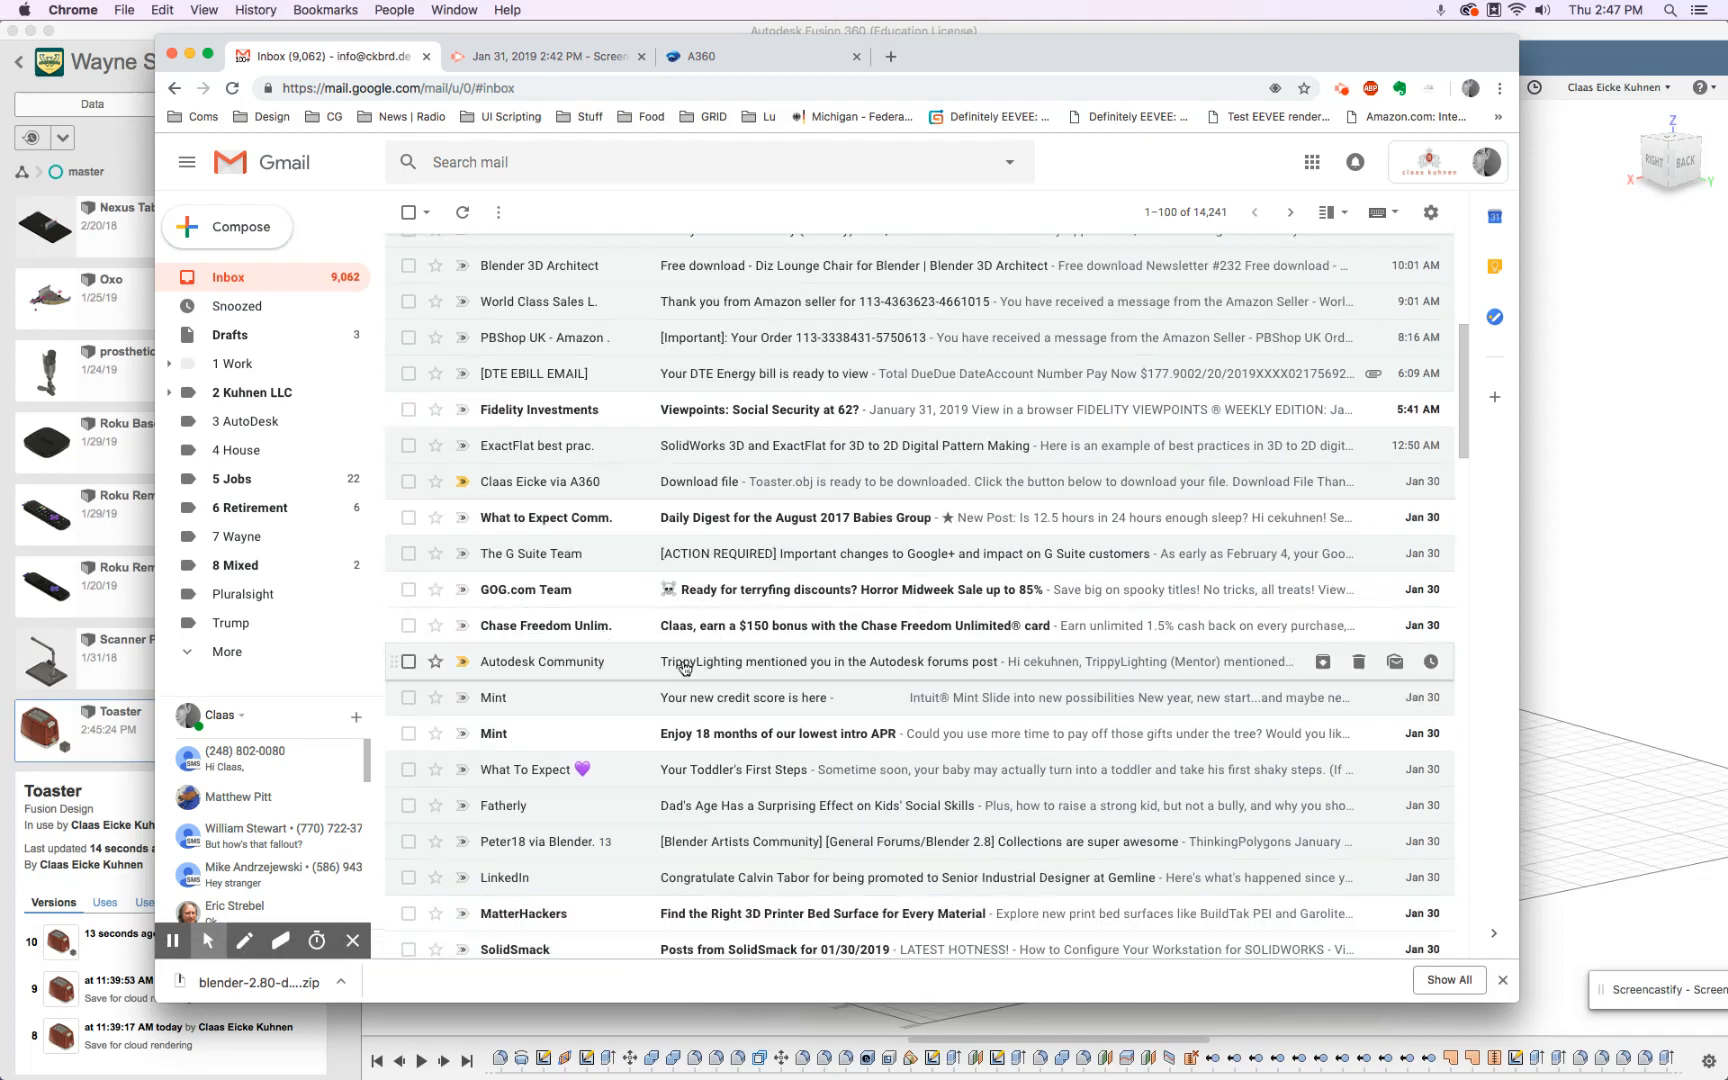
scroll(683, 668, down, 1)
scroll(683, 668, up, 5)
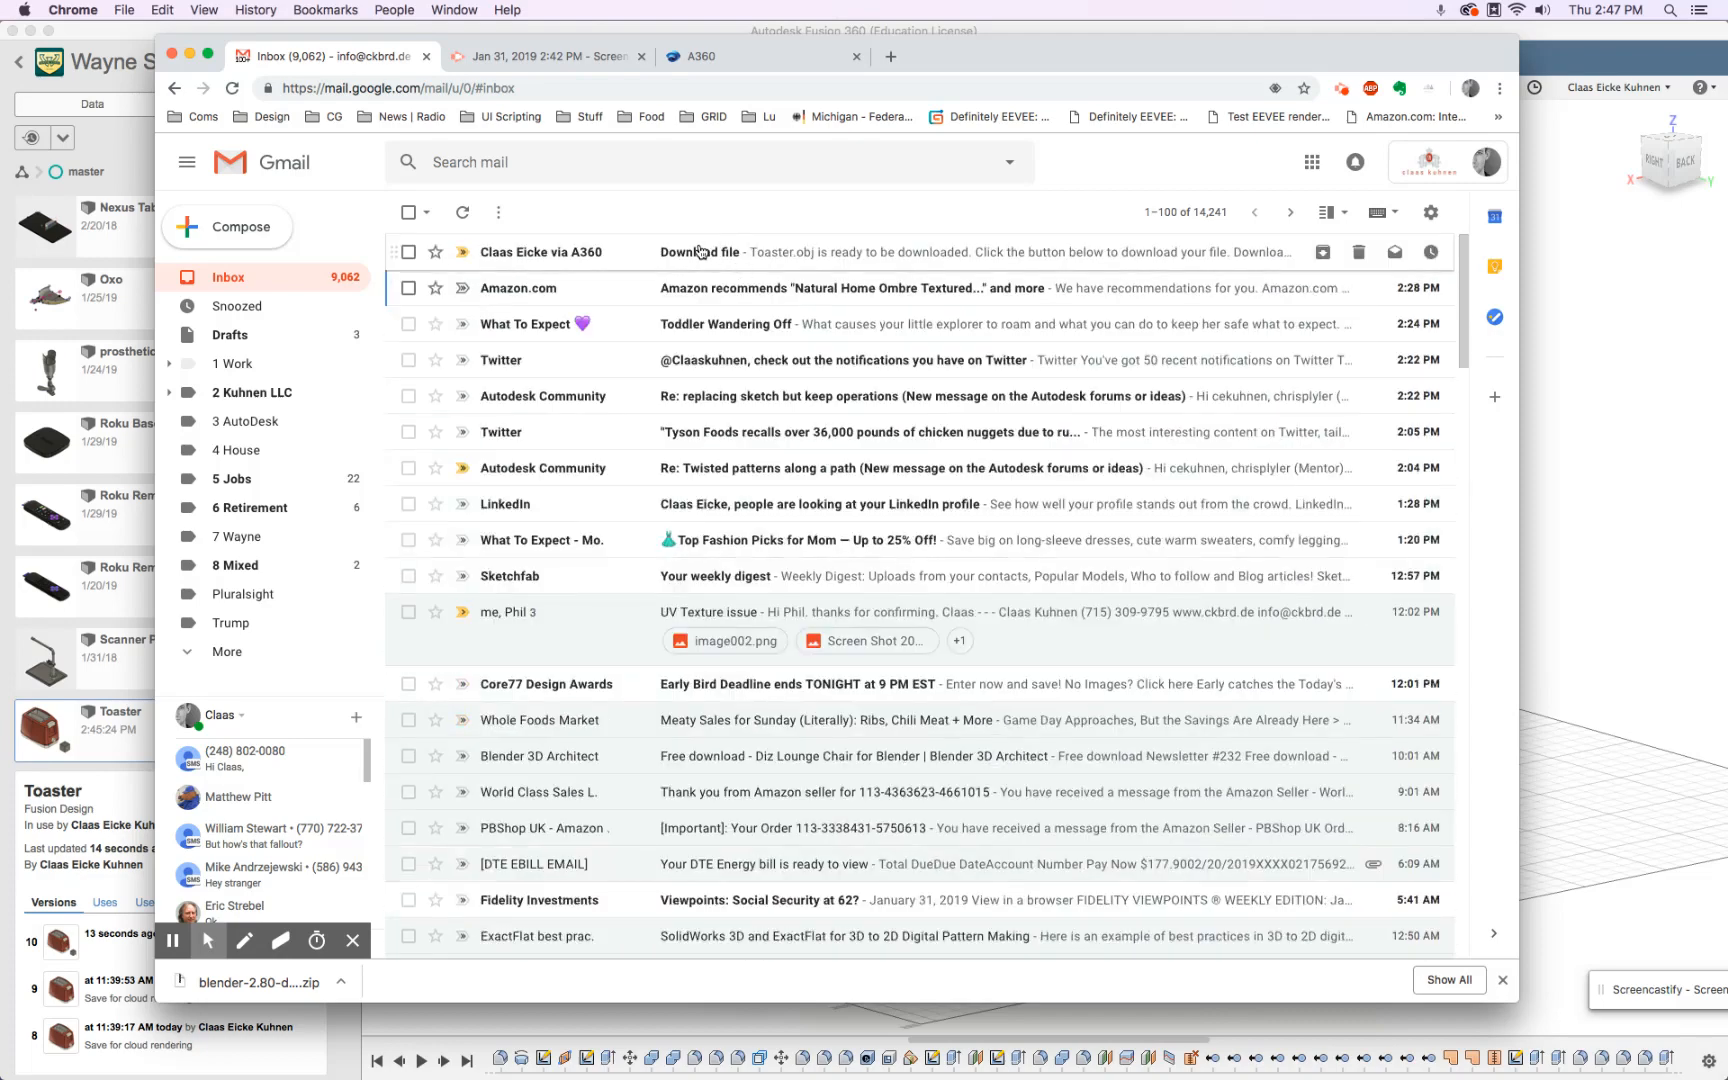
Open the newest A360 "Download file" email and download Toaster.obj from it.
click(698, 252)
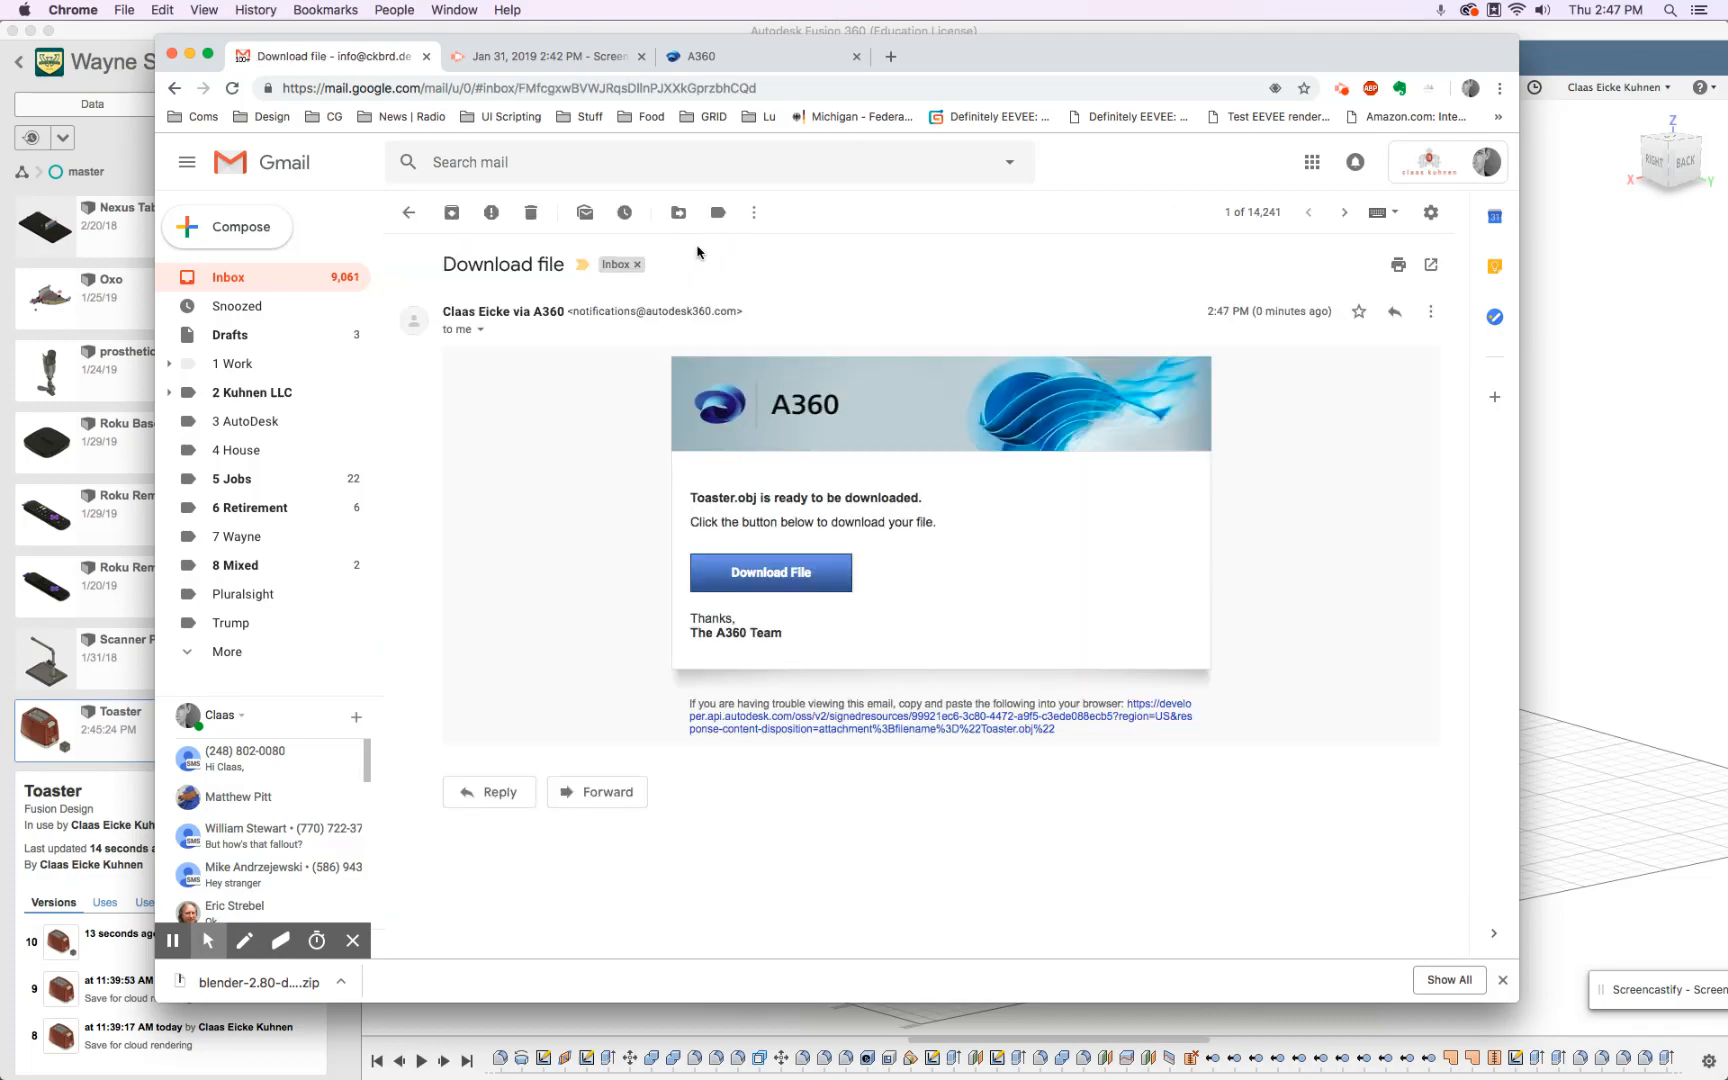
click(226, 277)
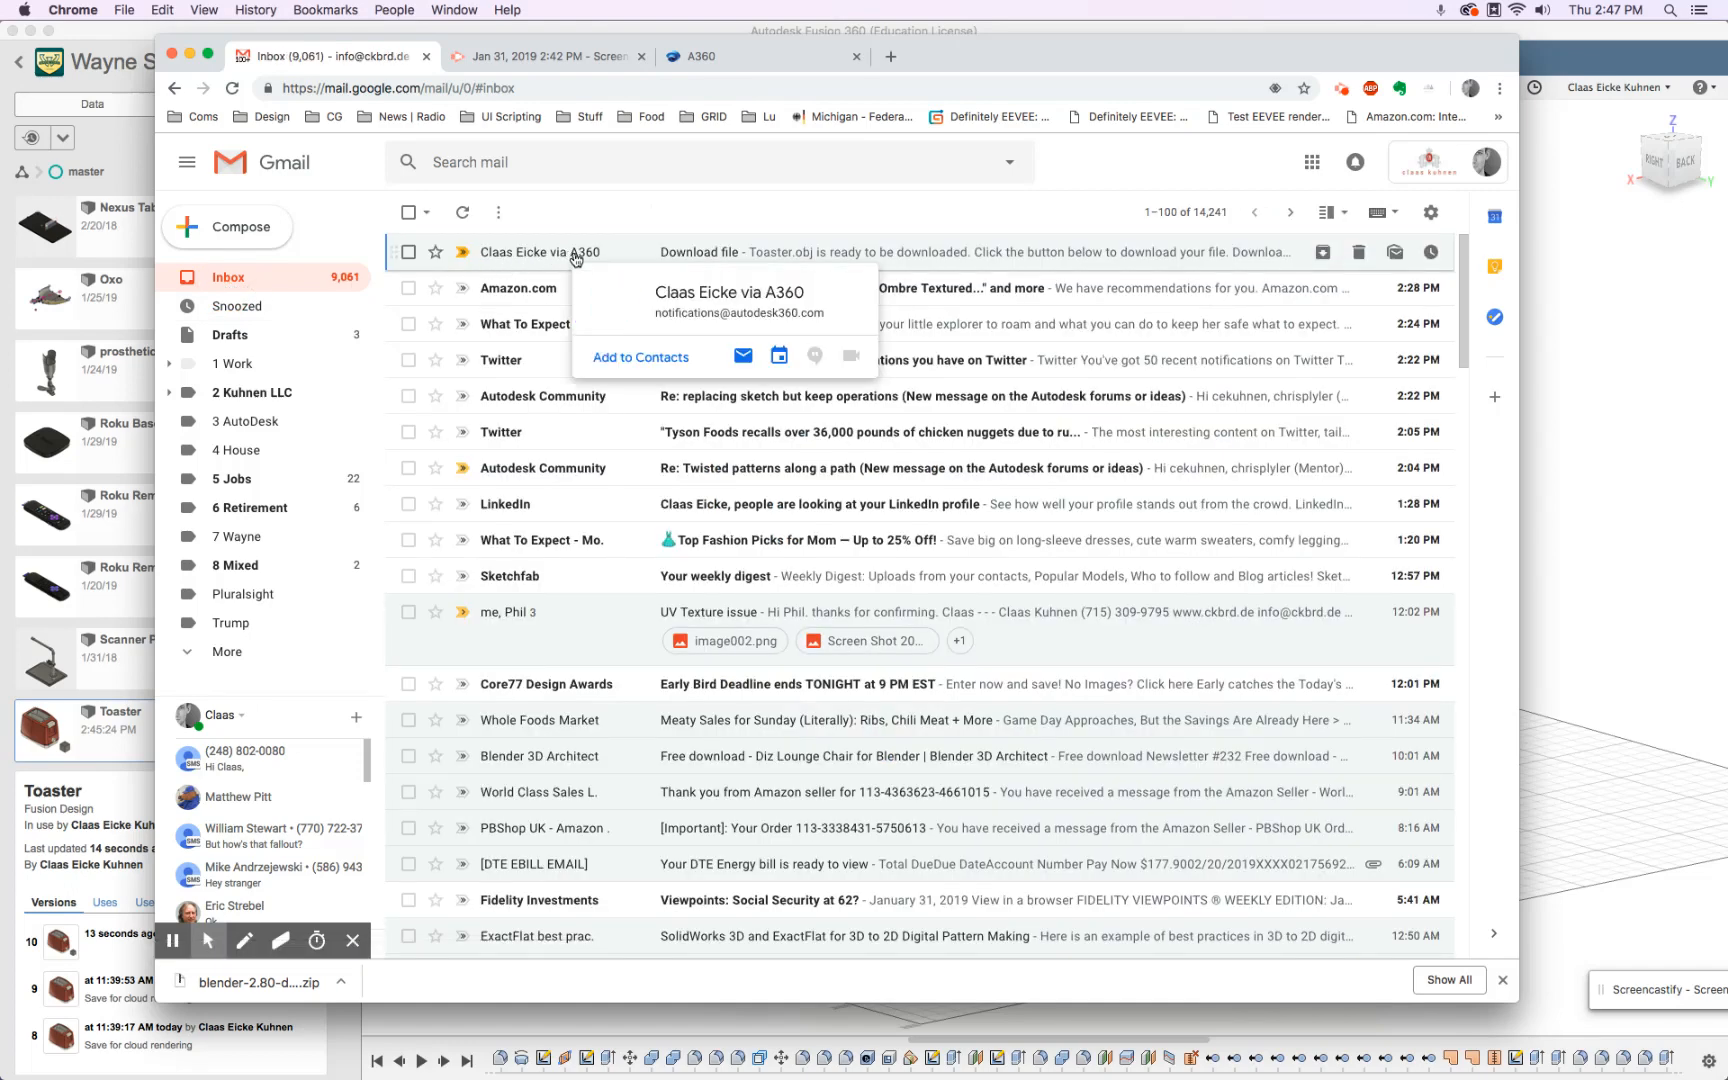
click(720, 253)
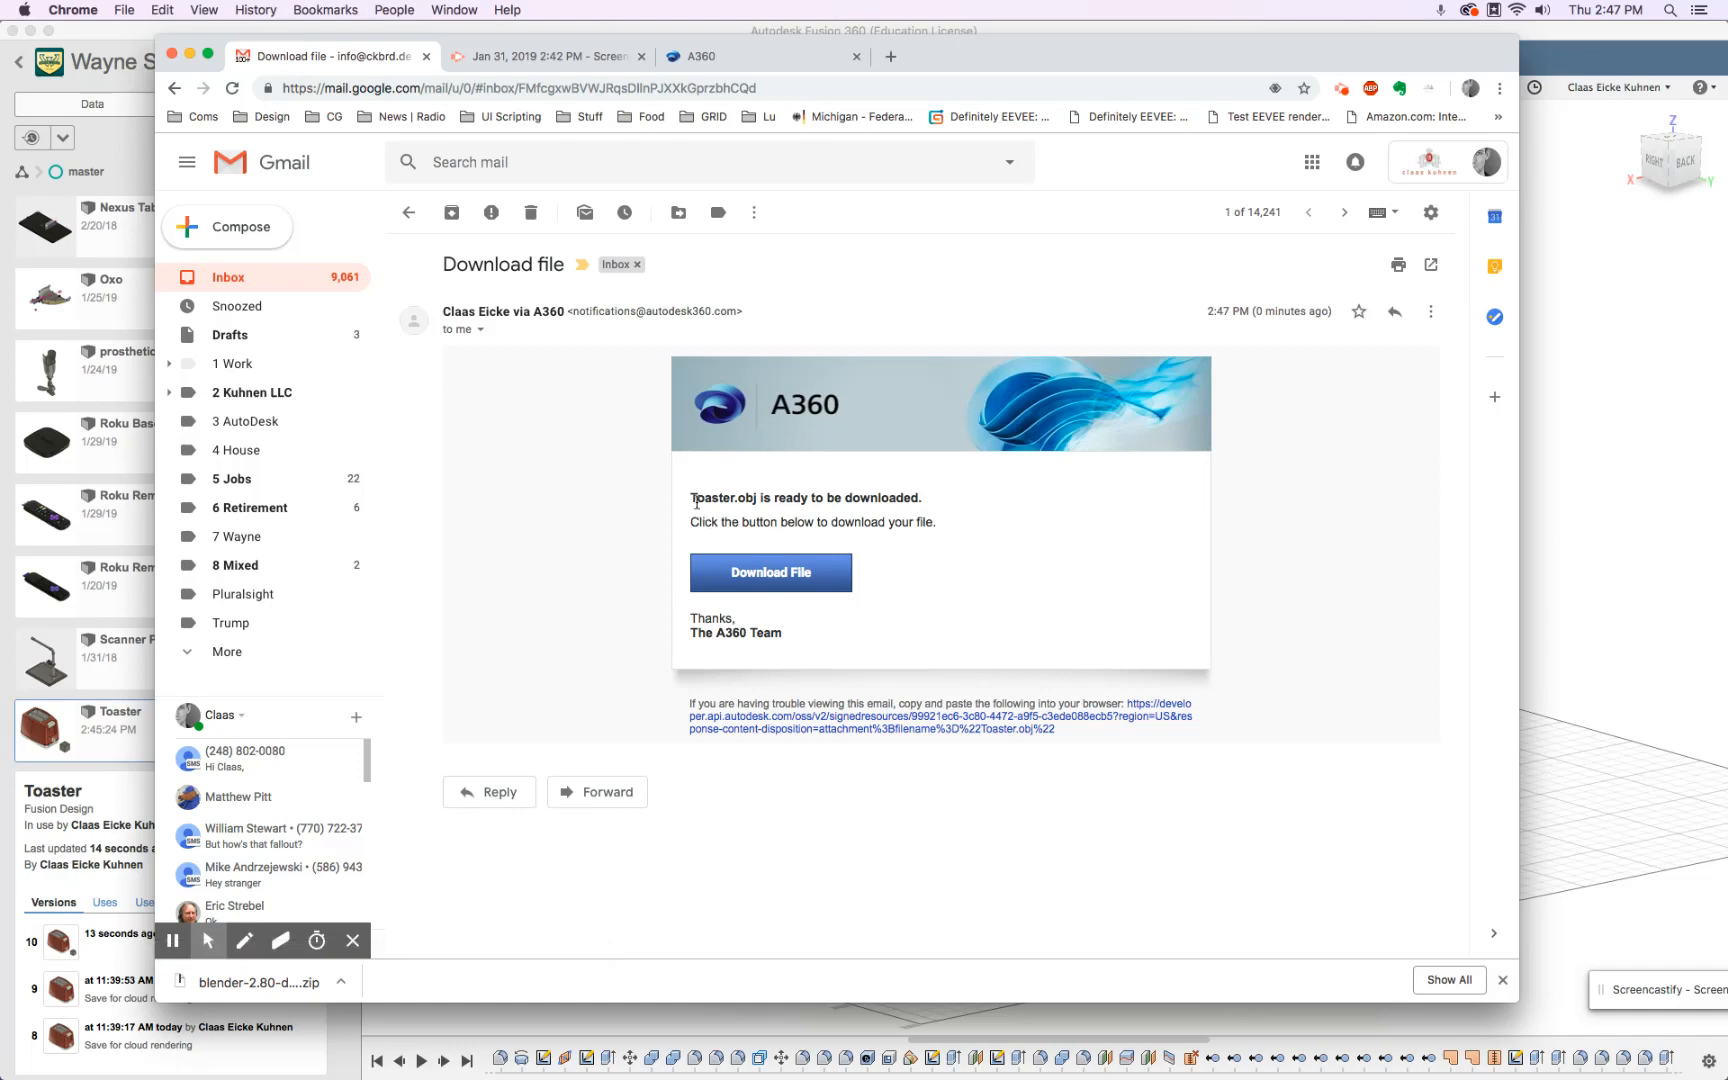
click(782, 578)
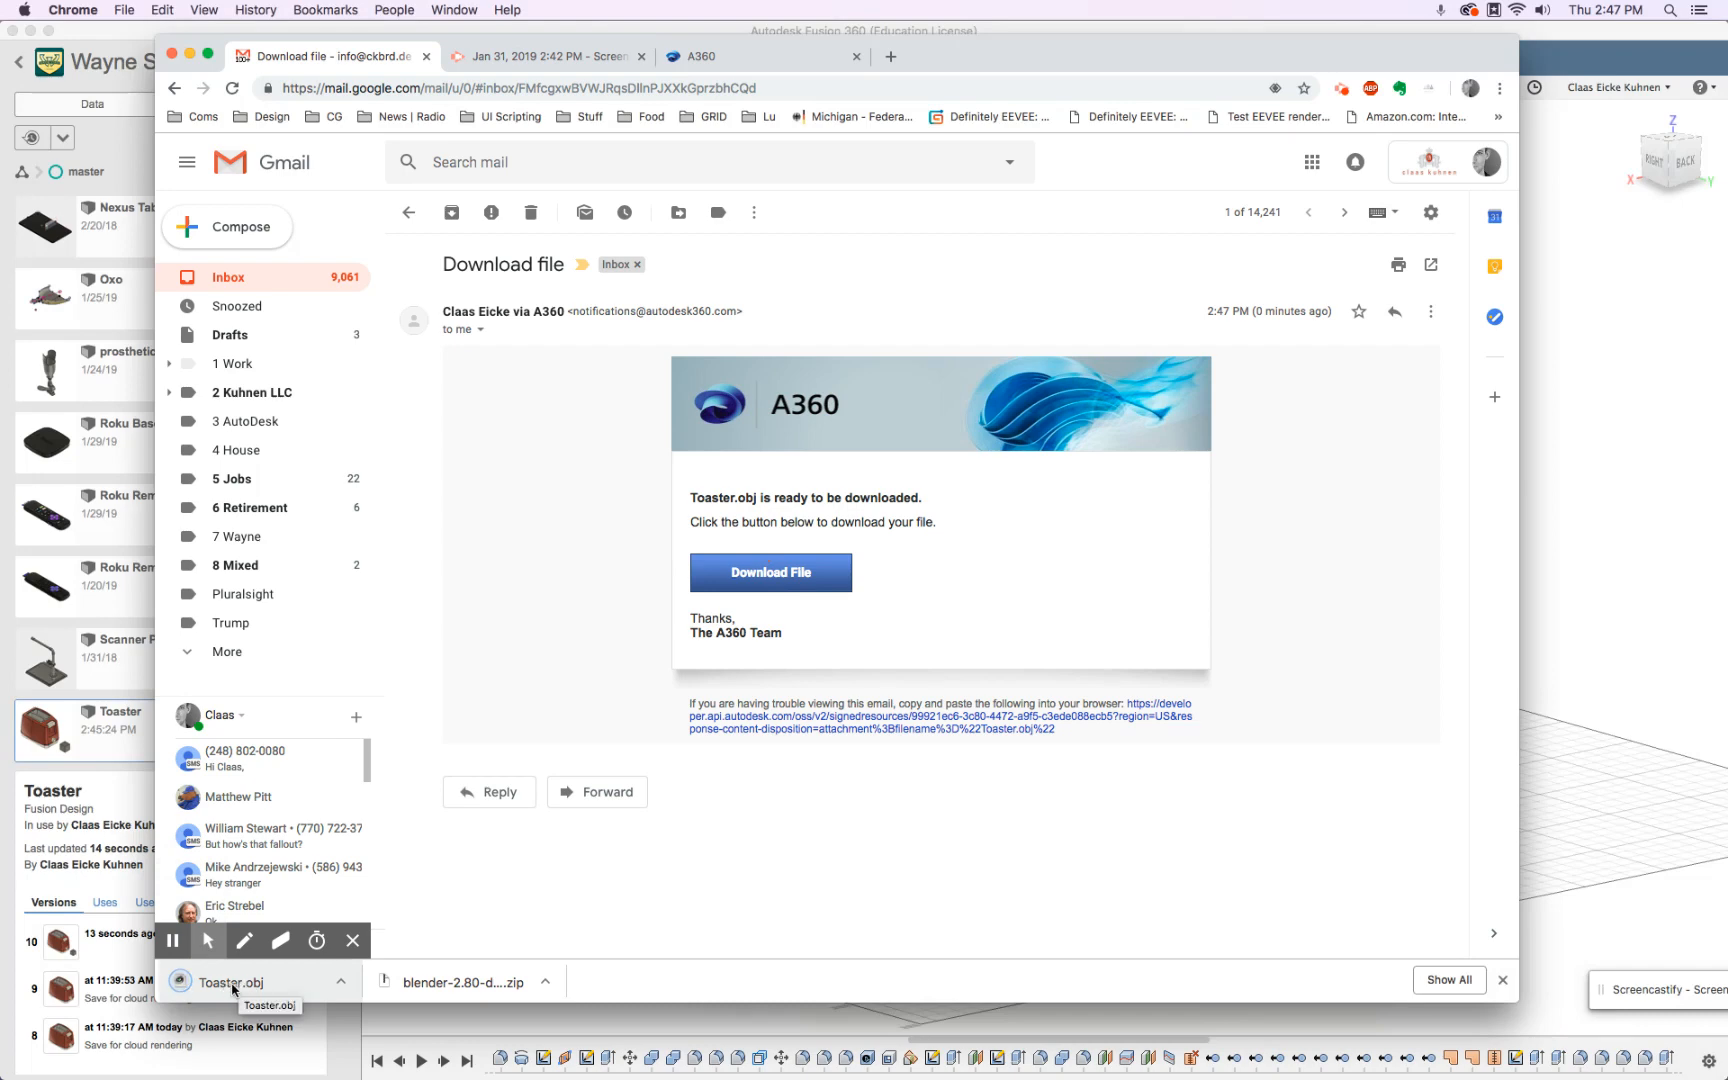
Reveal the macOS desktop and move the downloaded Toaster.obj out of the Downloads folder onto it.
click(30, 30)
click(189, 53)
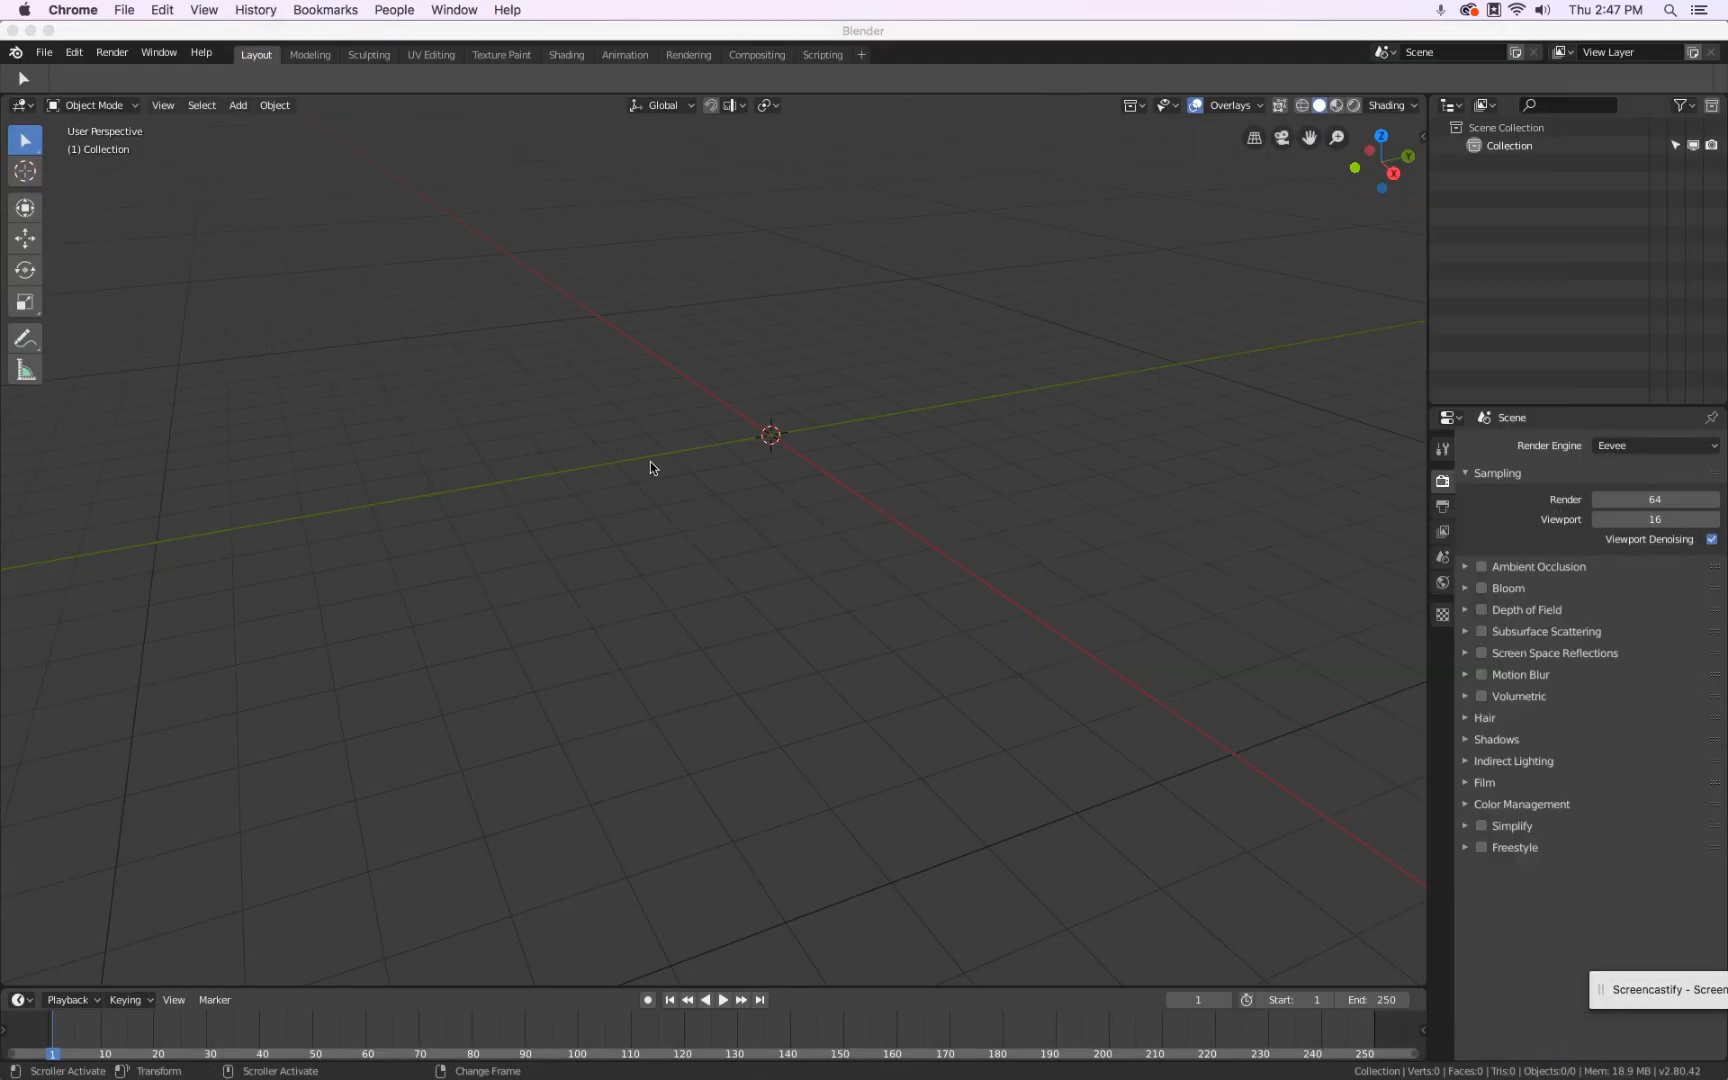
key(super+h)
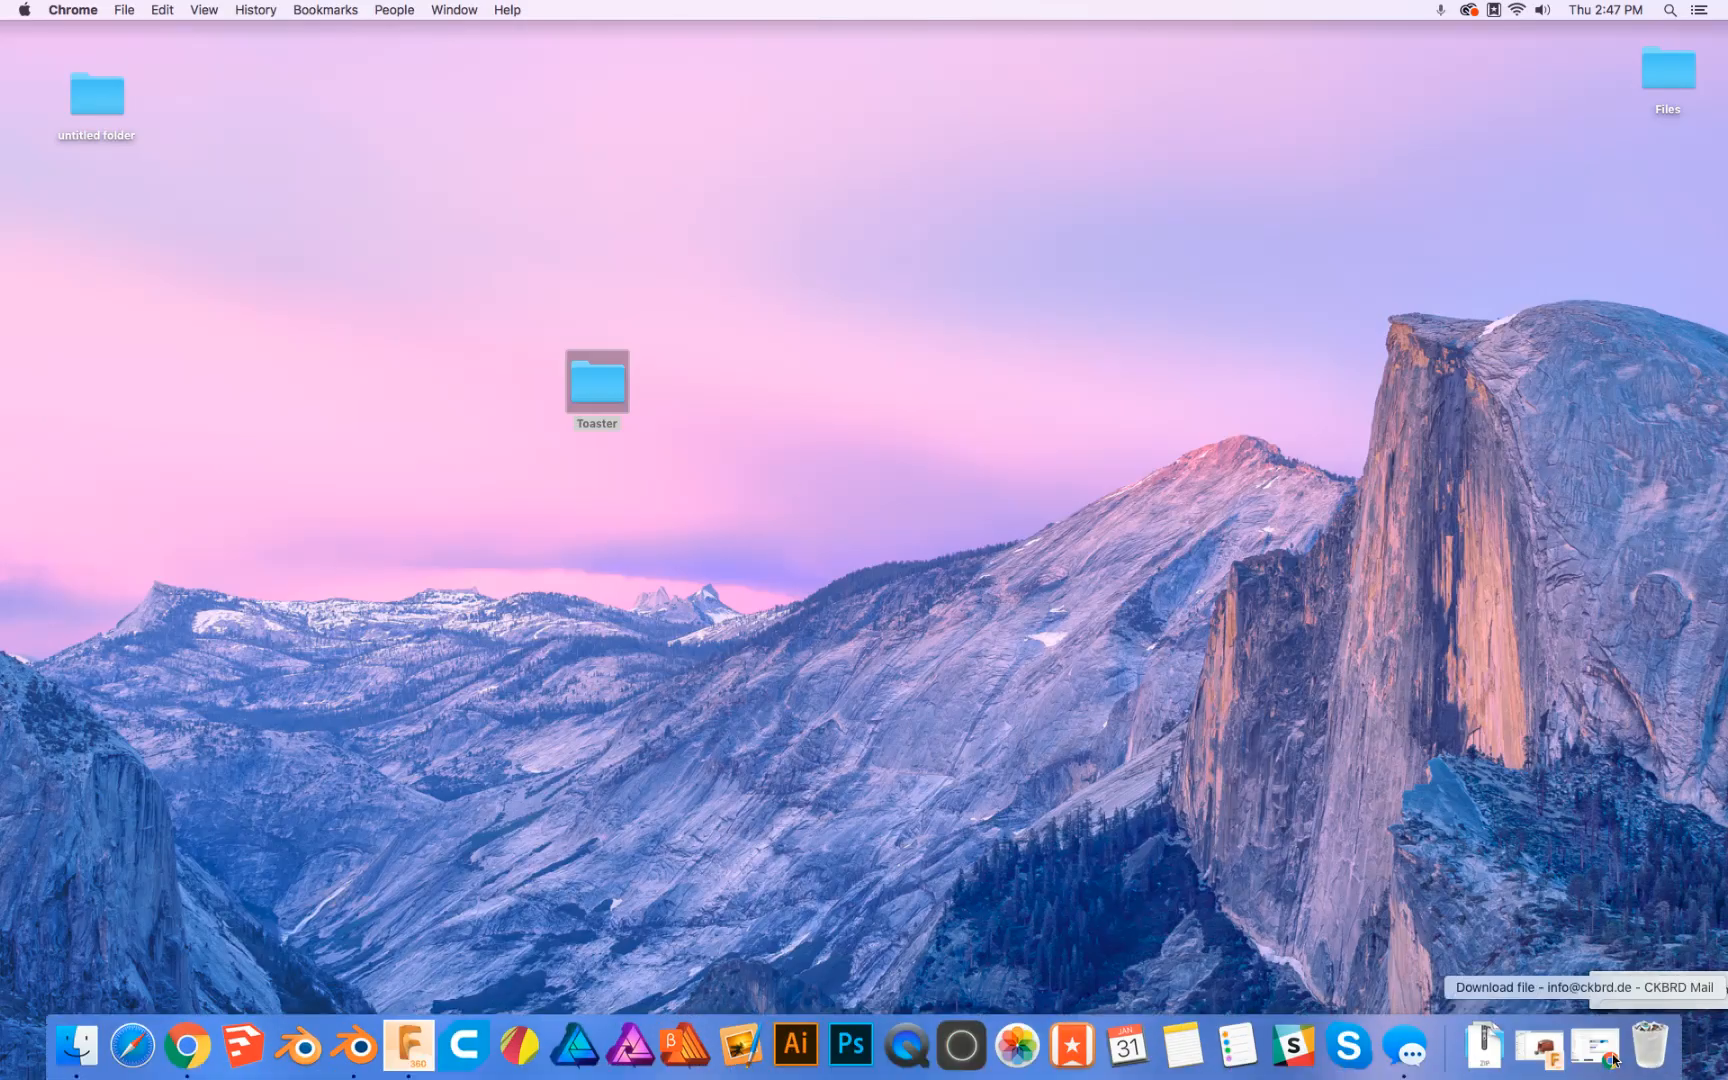
click(1491, 1050)
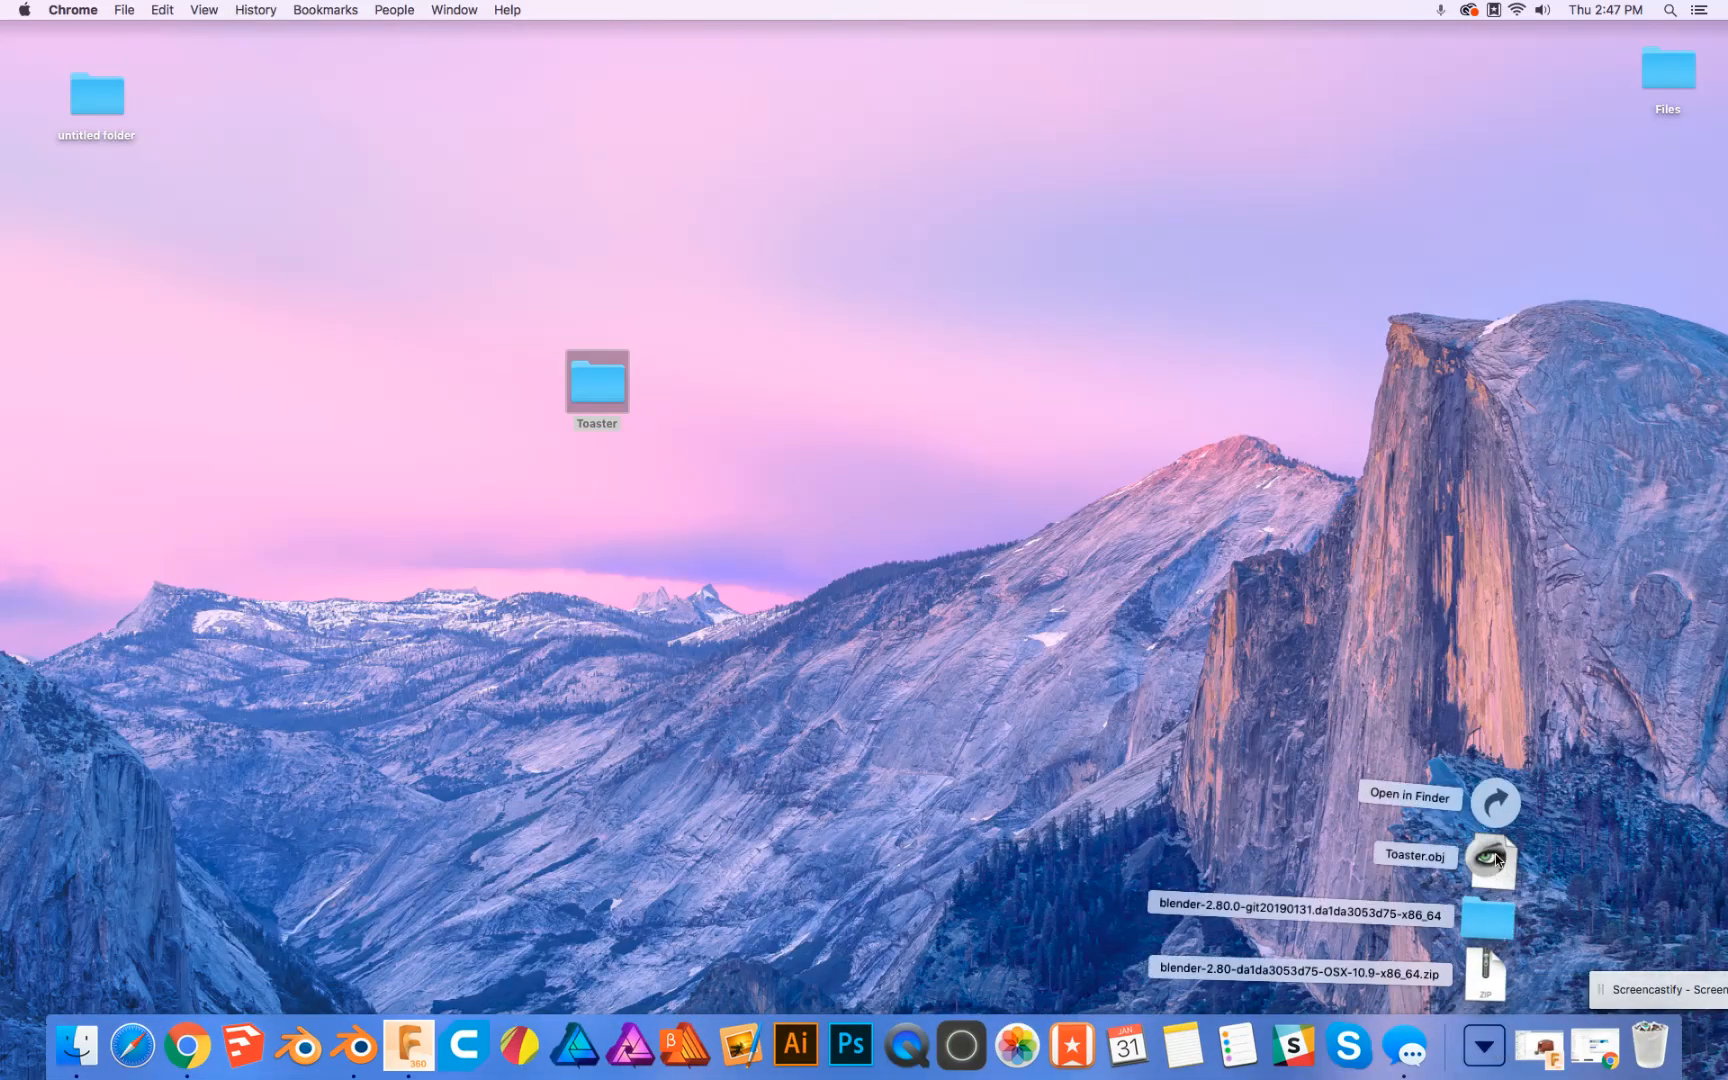
drag(1474, 862, 792, 392)
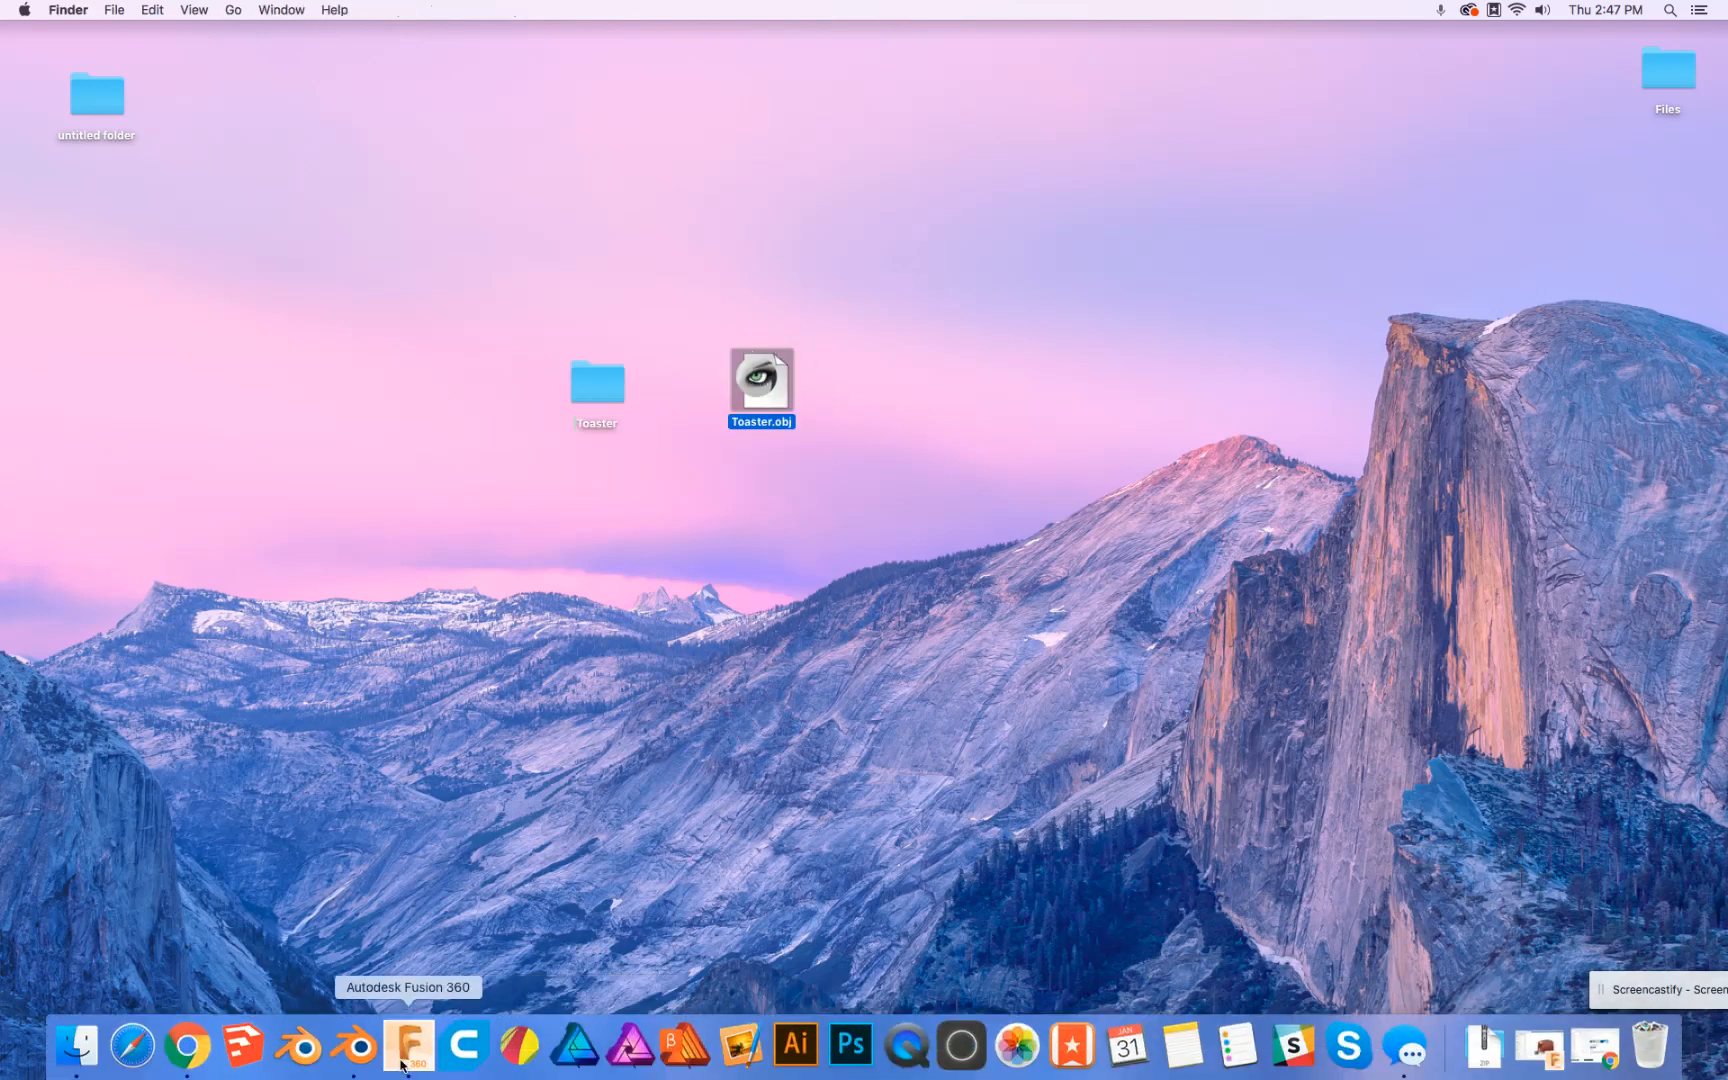
Switch to Blender and import Toaster.obj from the Desktop as a Wavefront OBJ with the up axis set to Z Up.
click(362, 1046)
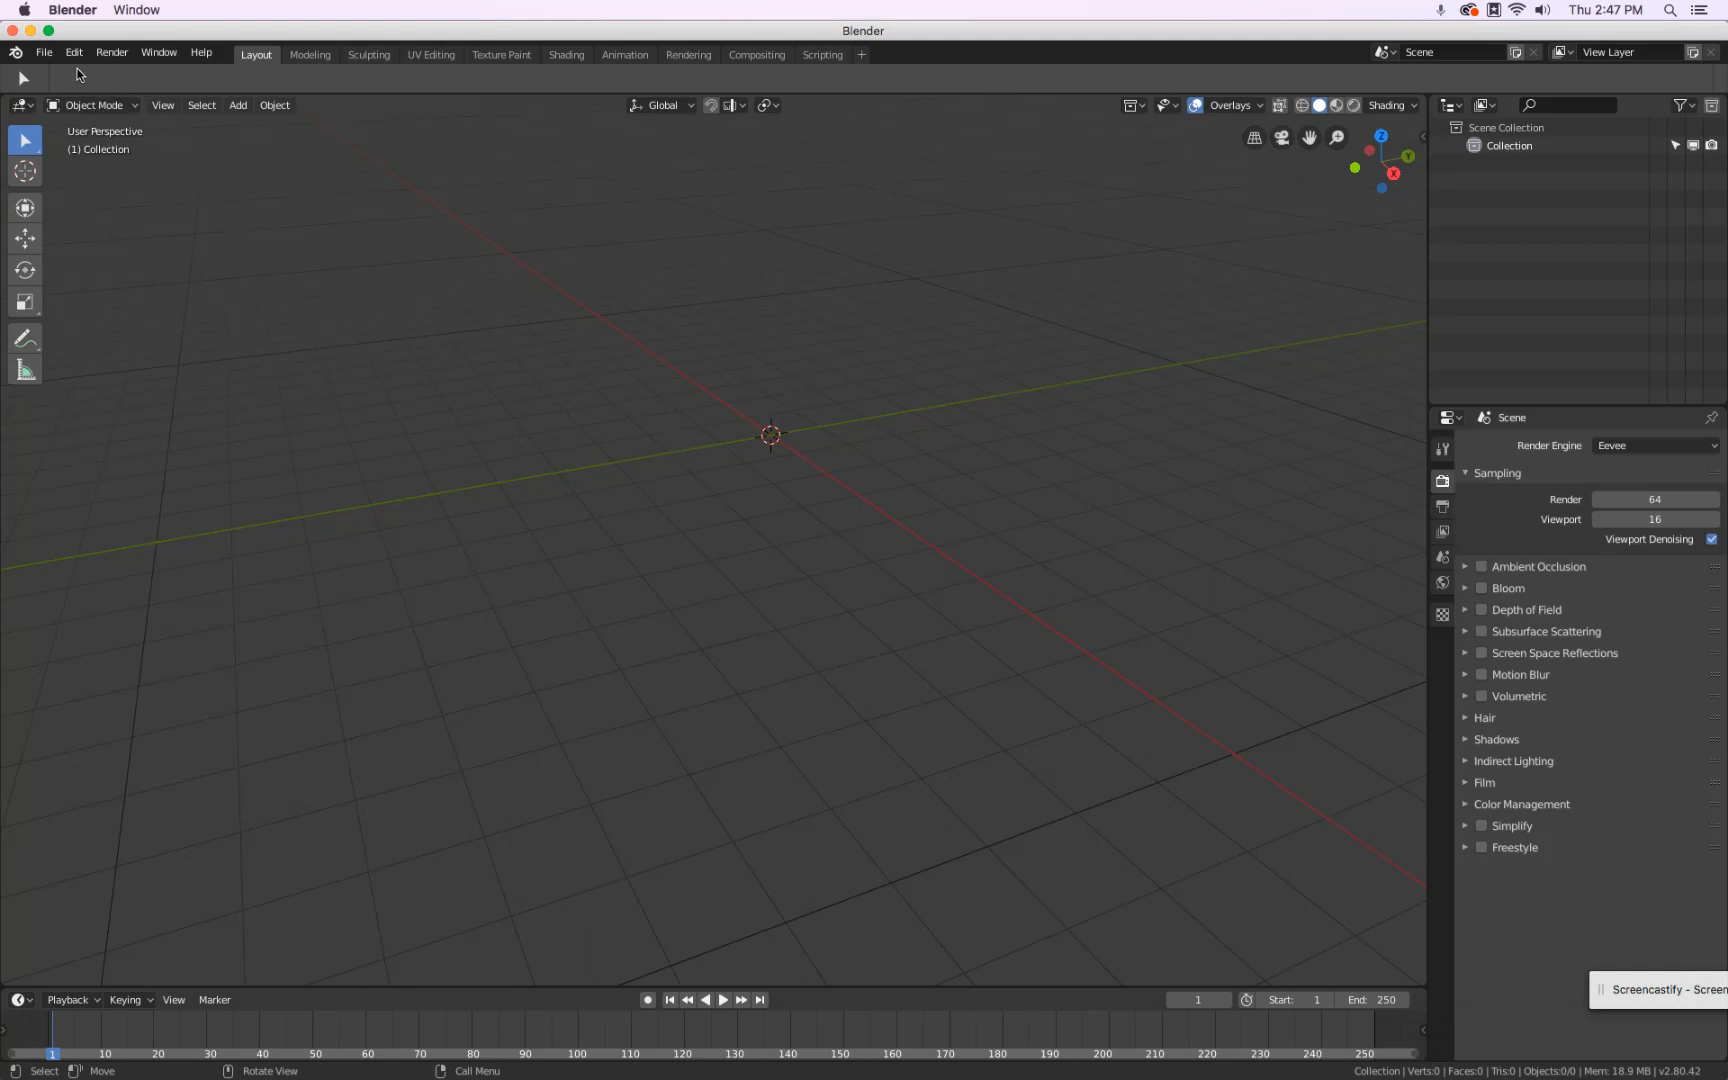
click(45, 53)
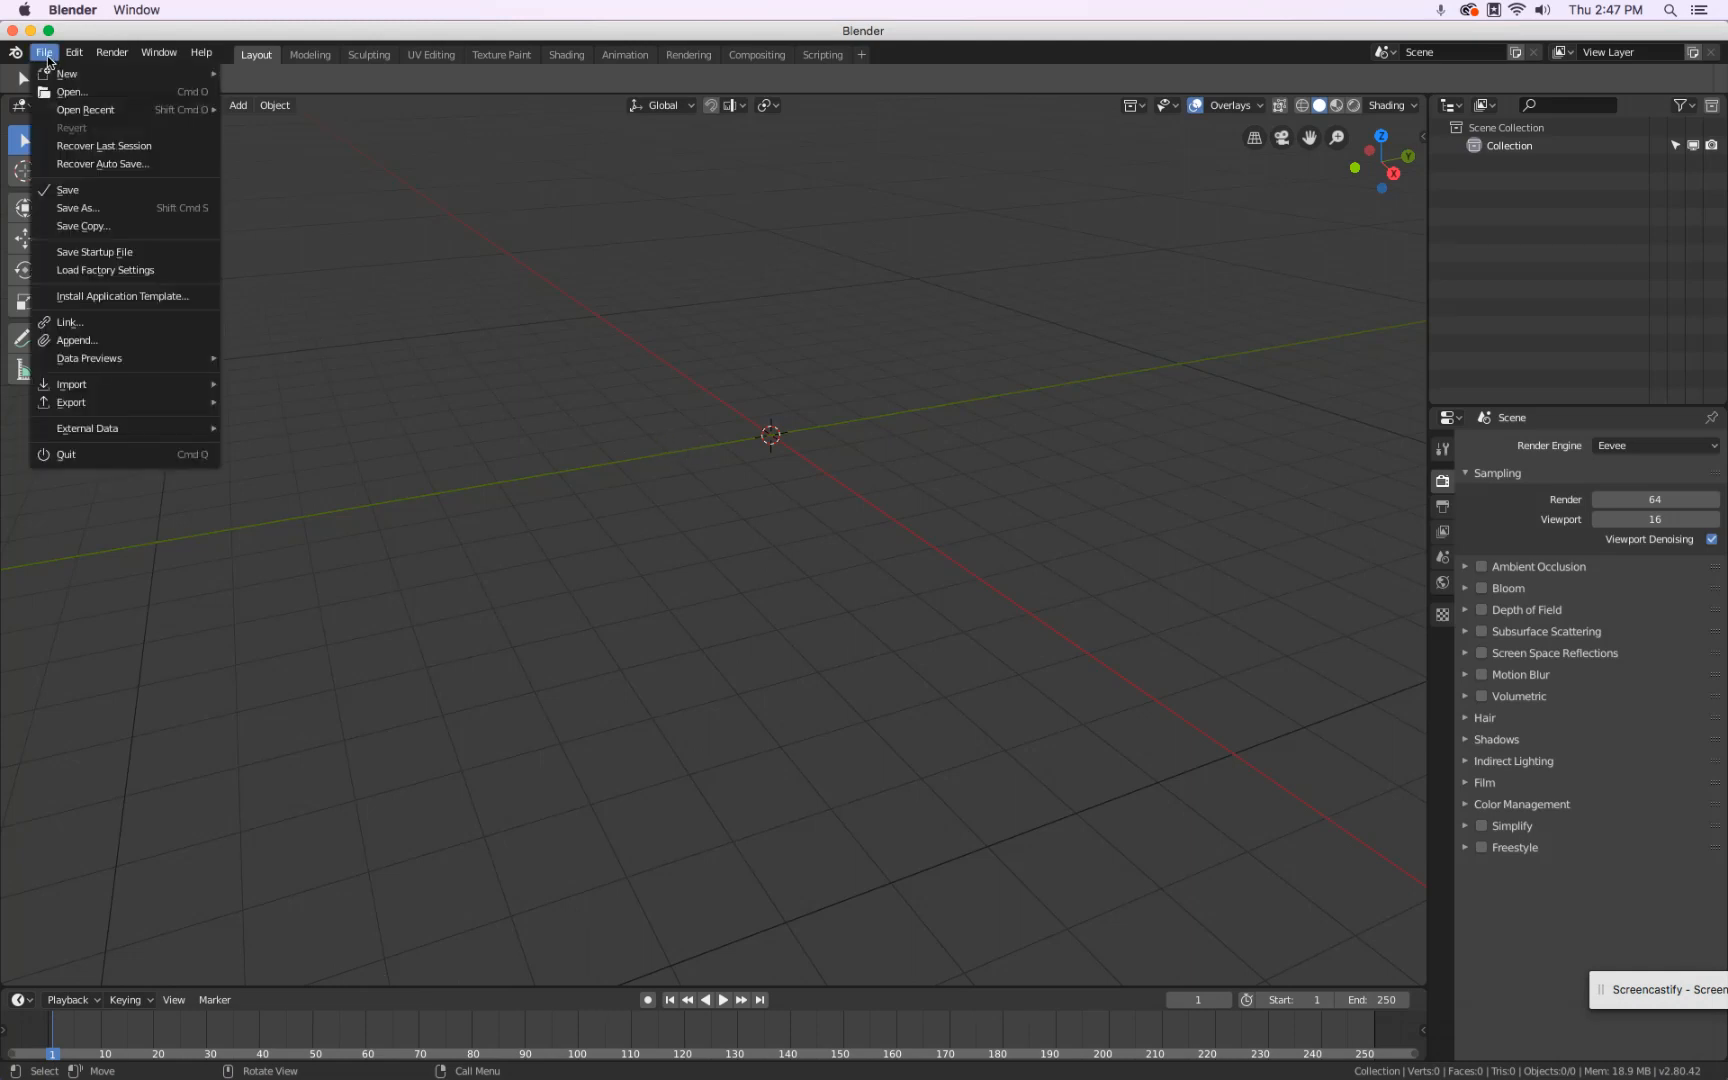
mouse_move(150, 389)
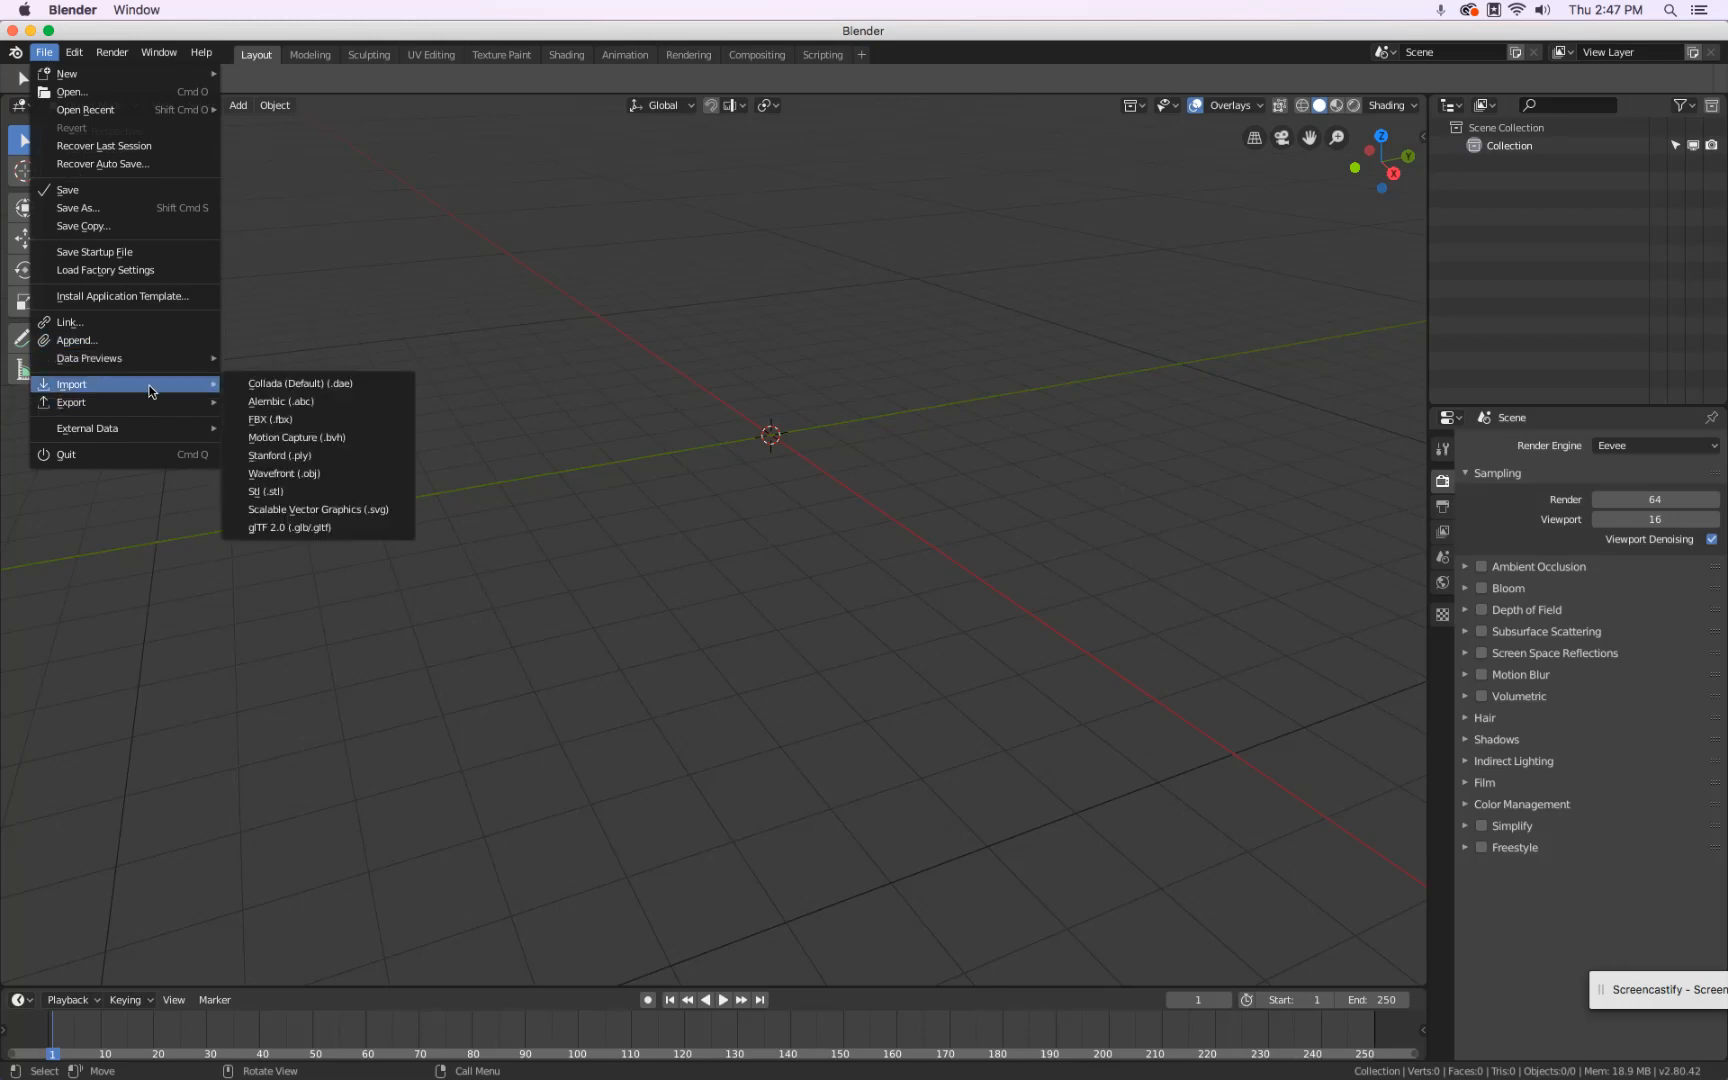
click(351, 473)
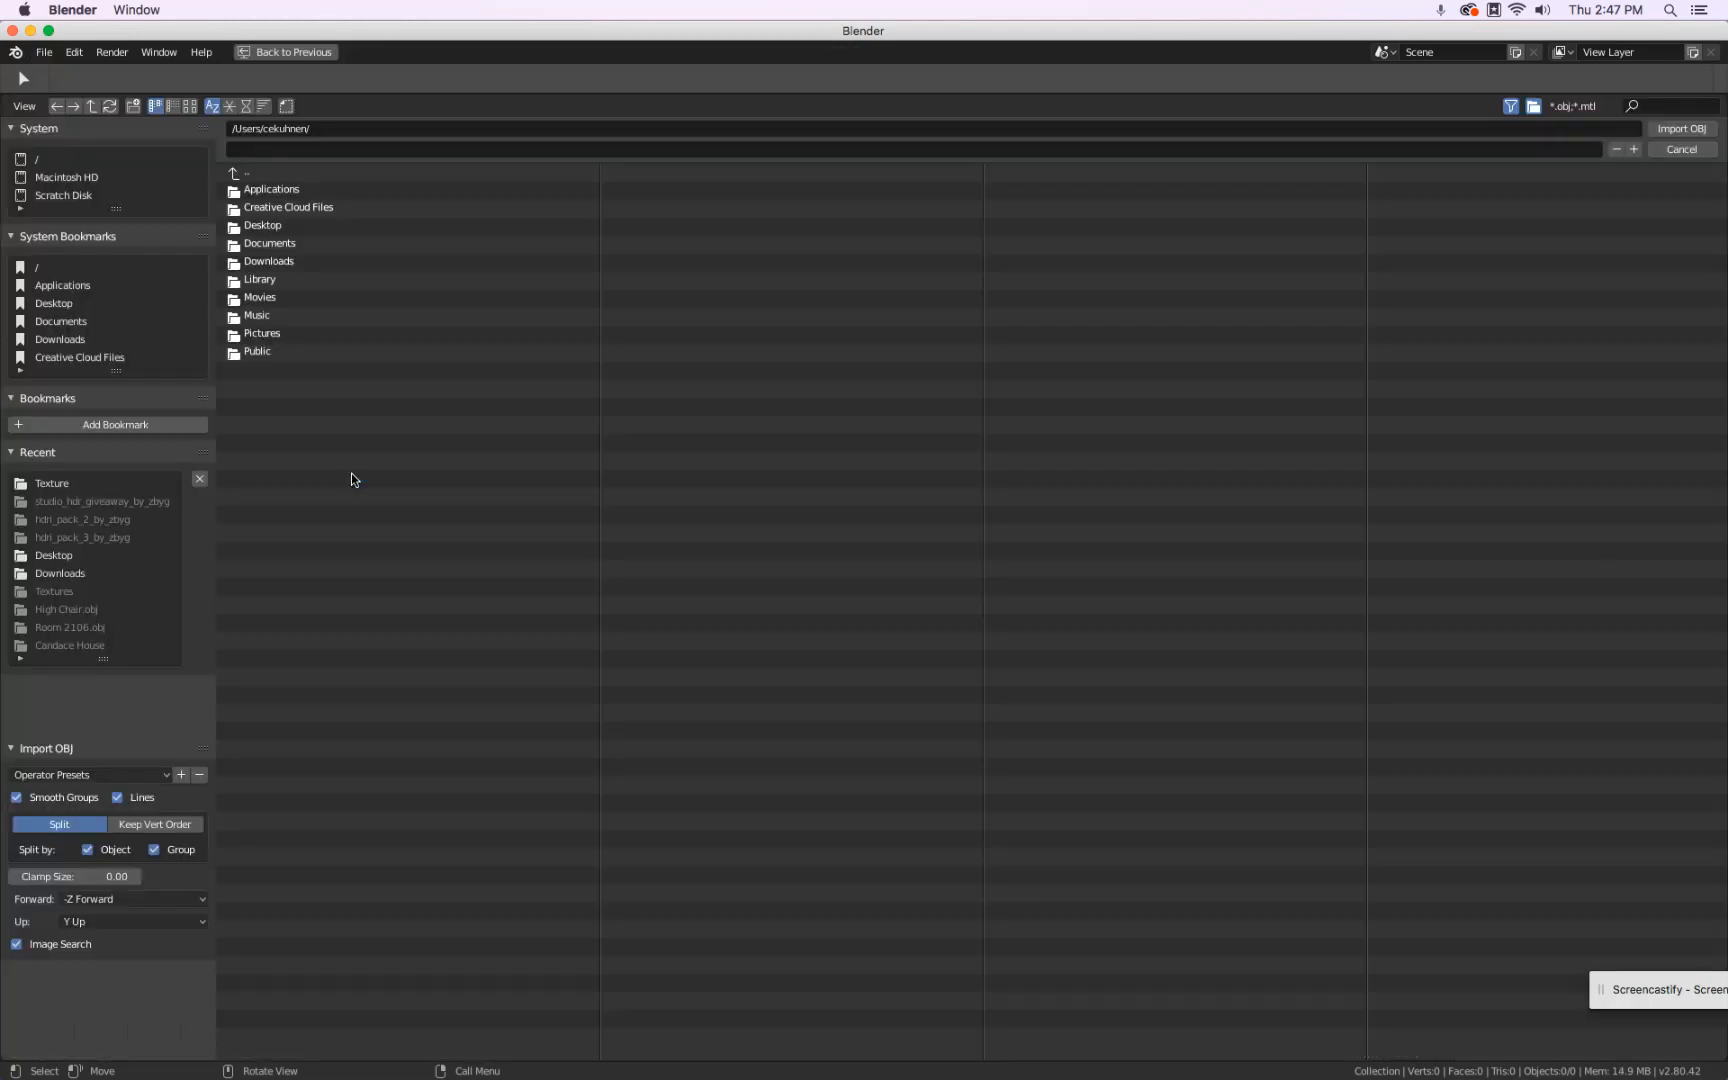
click(53, 303)
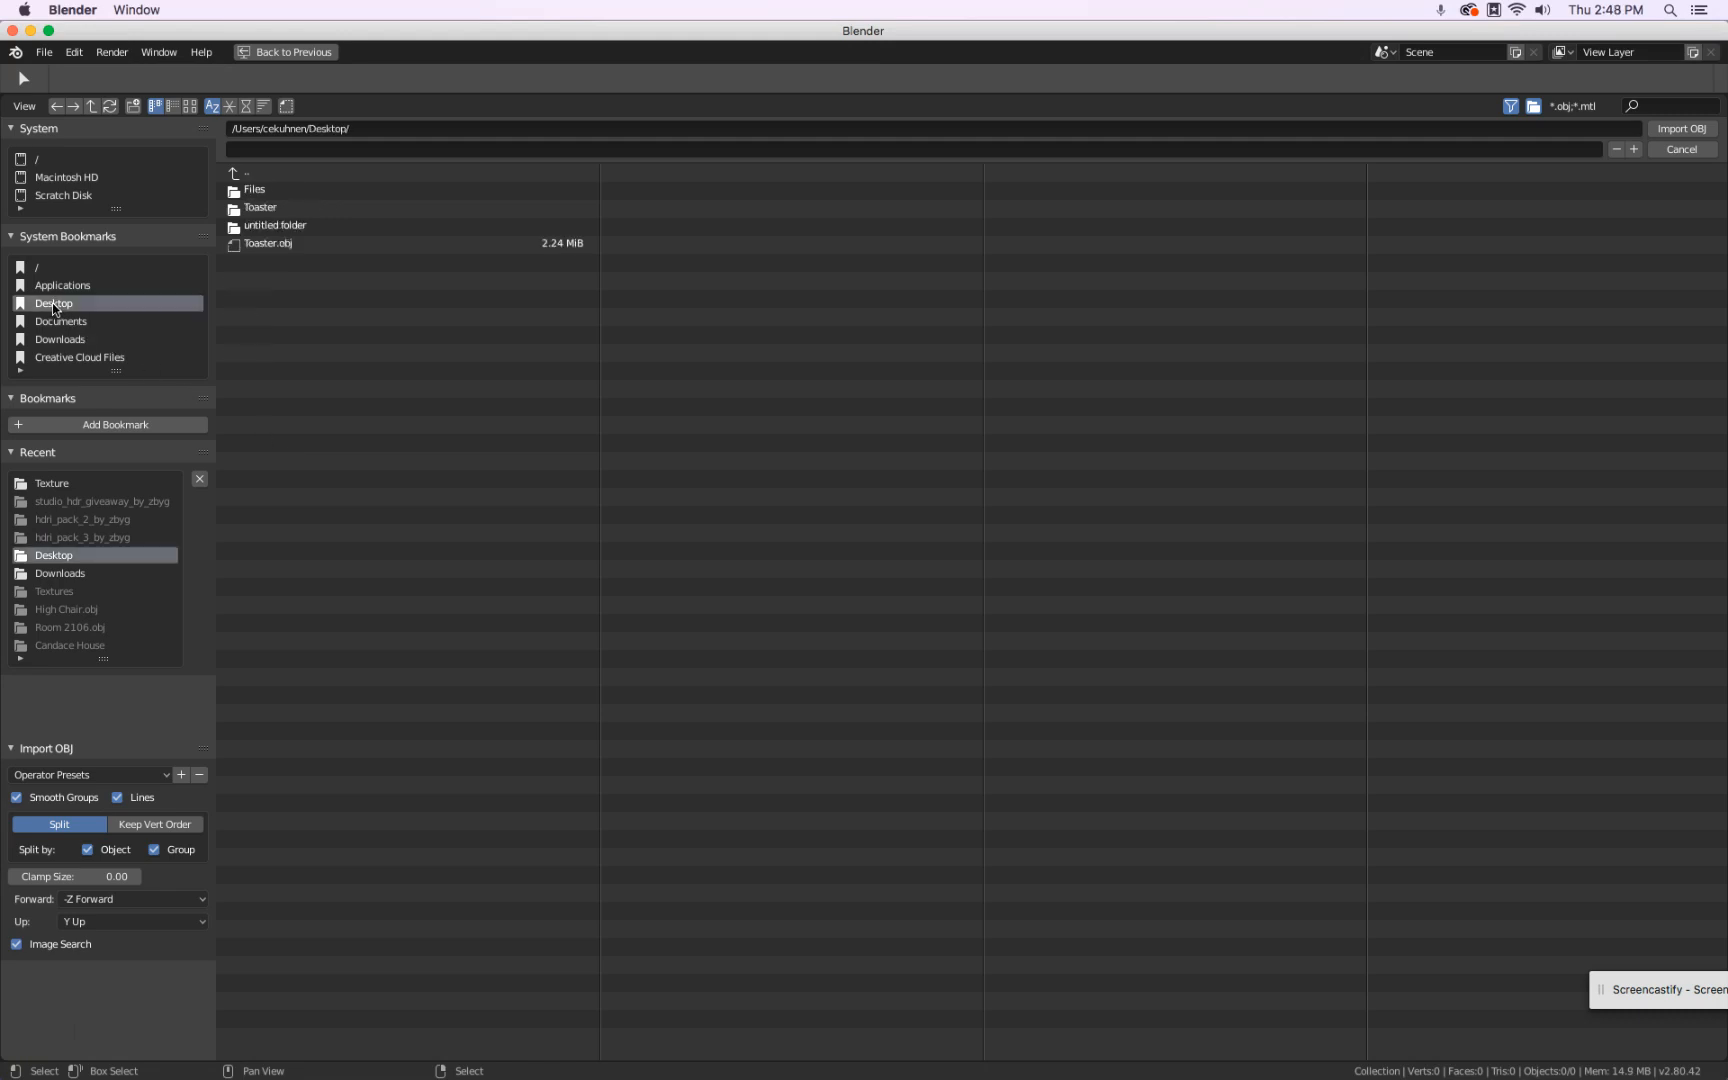
click(295, 245)
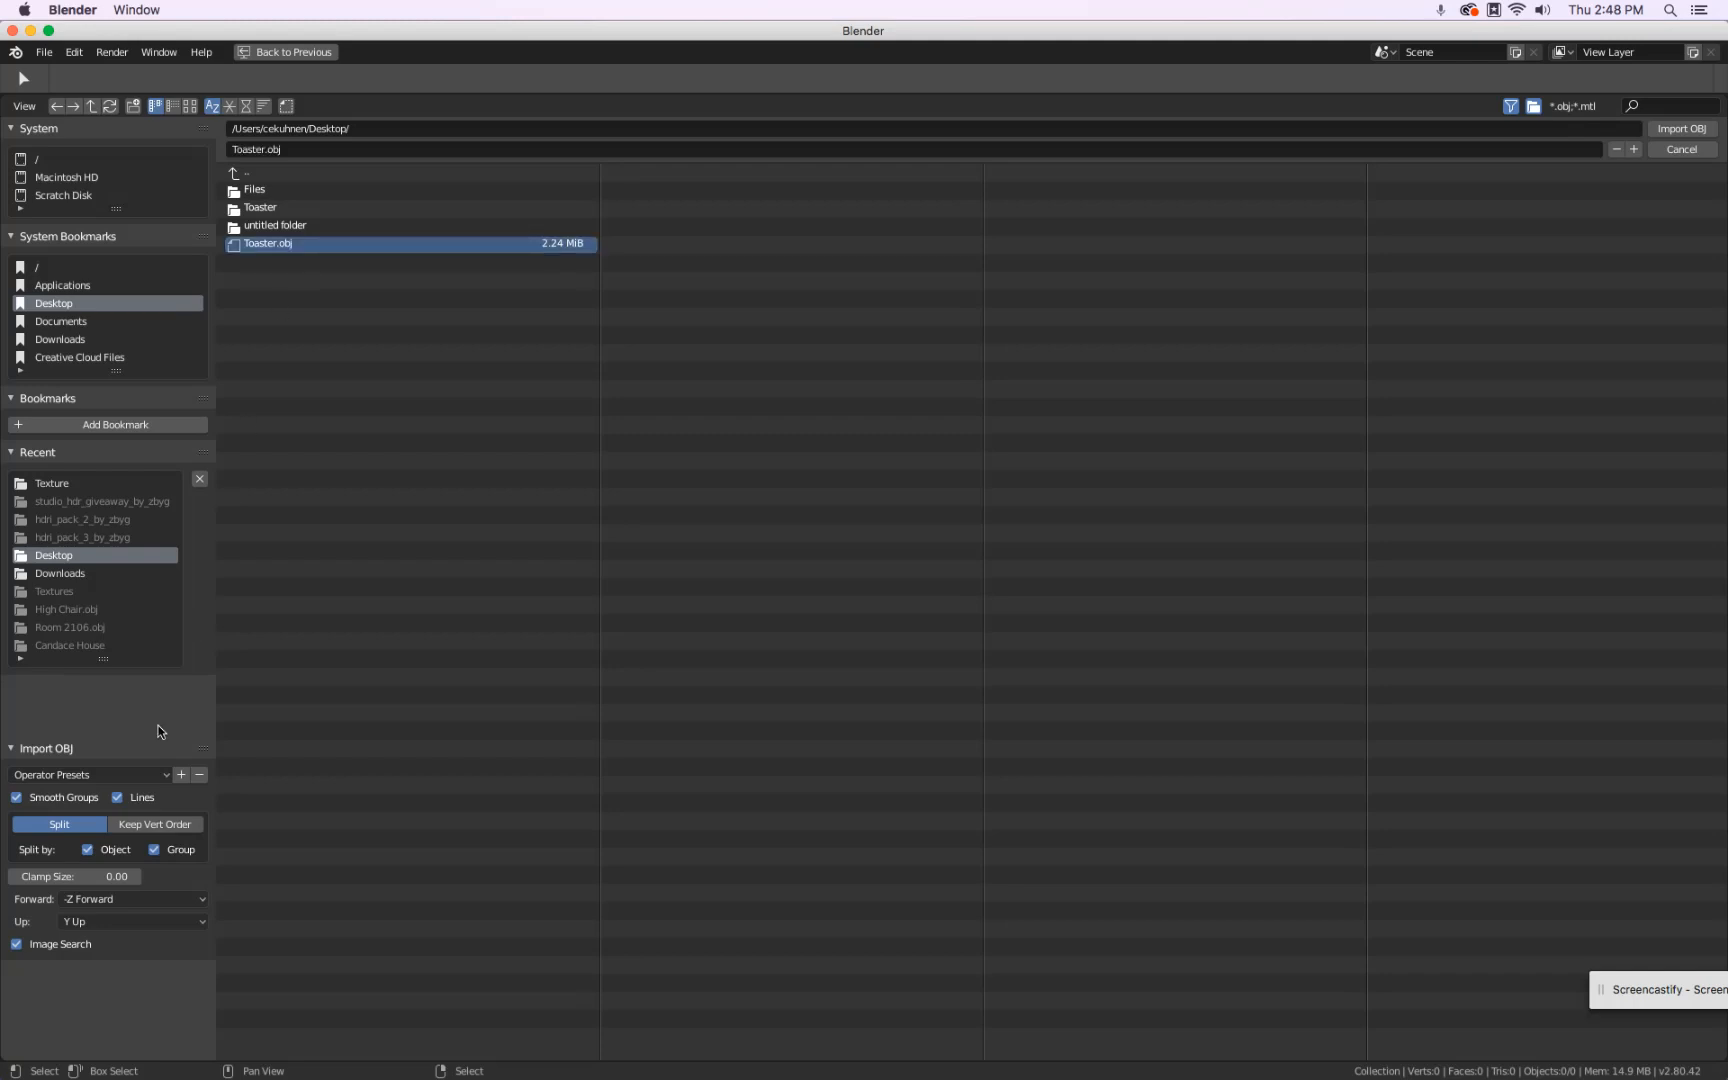
click(97, 920)
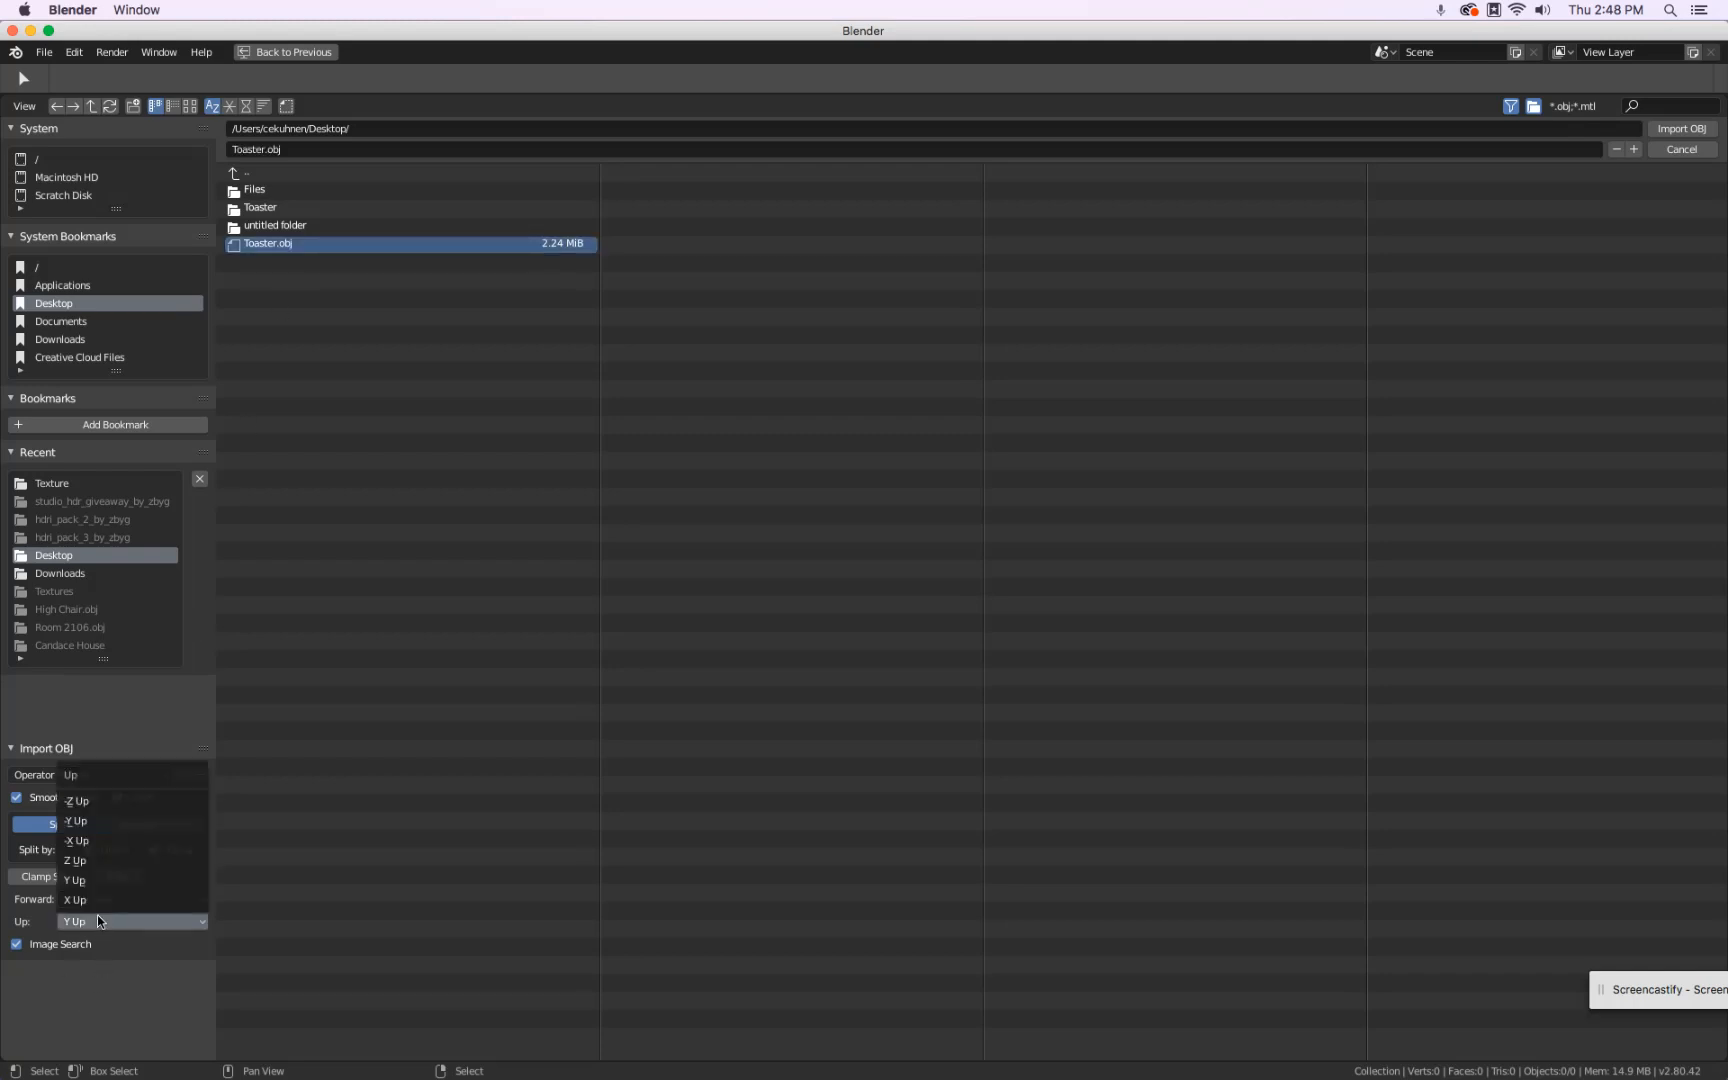
click(97, 860)
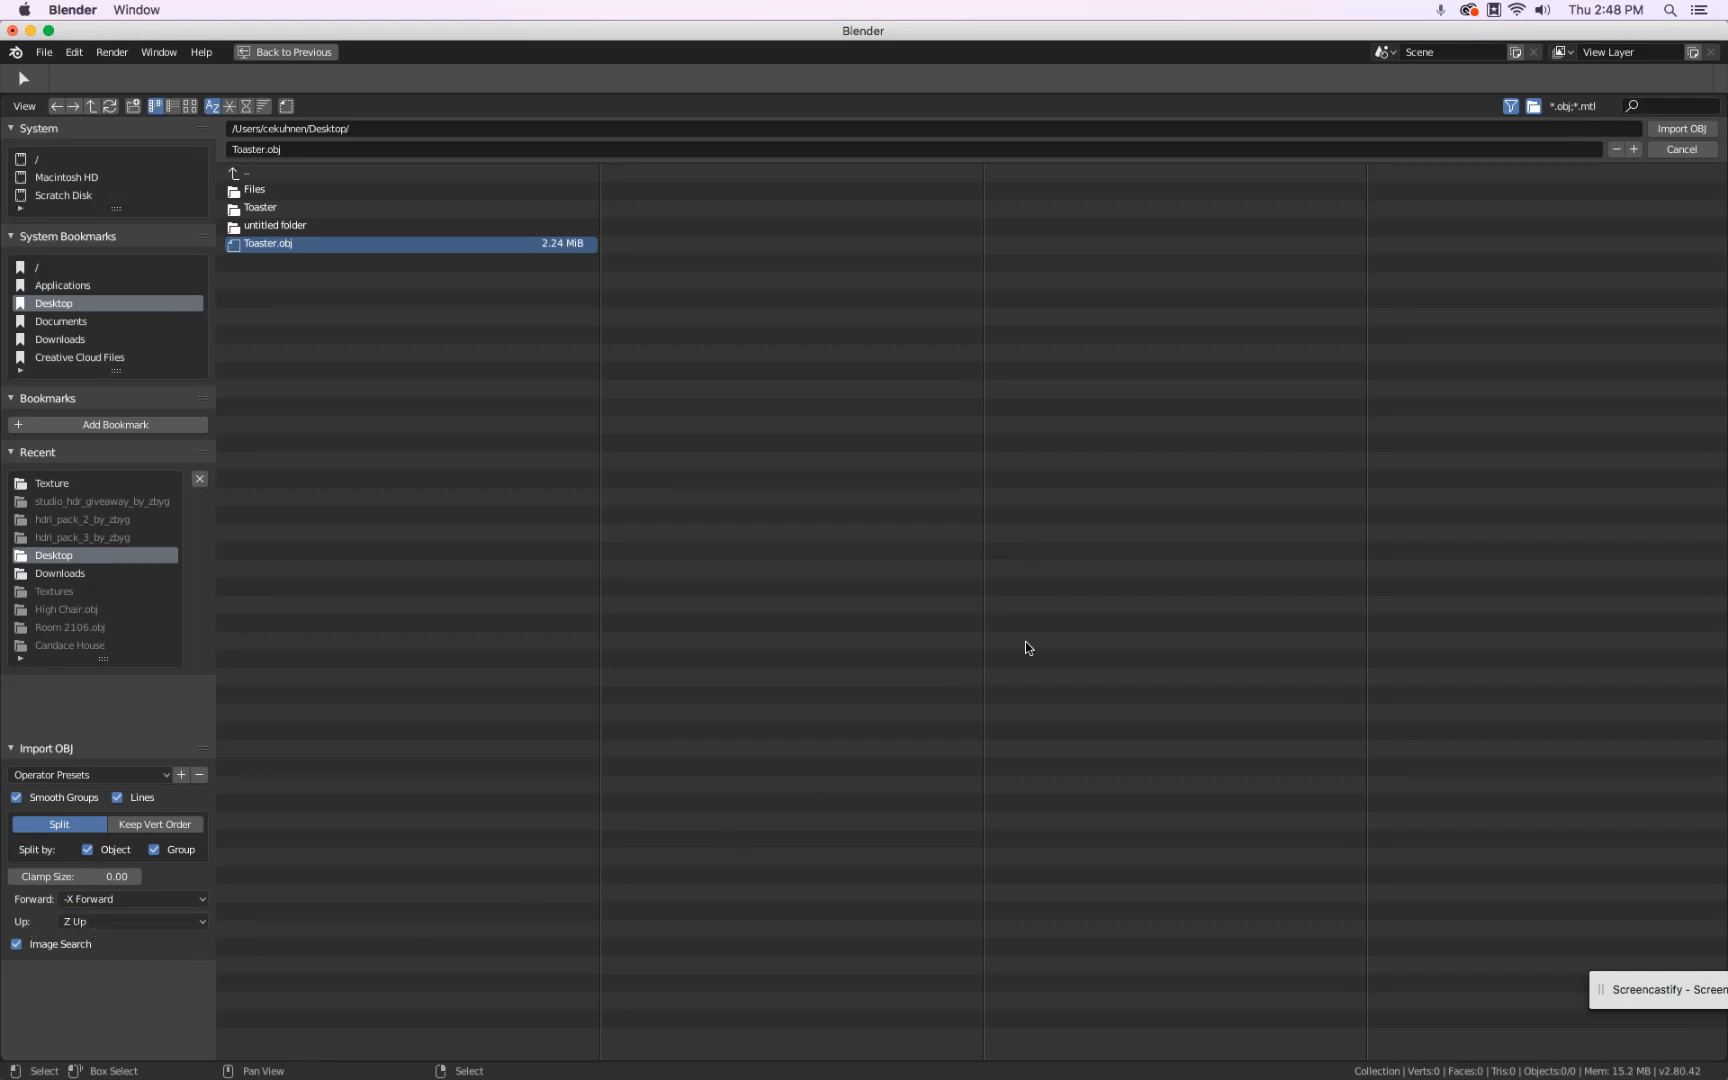
click(1679, 132)
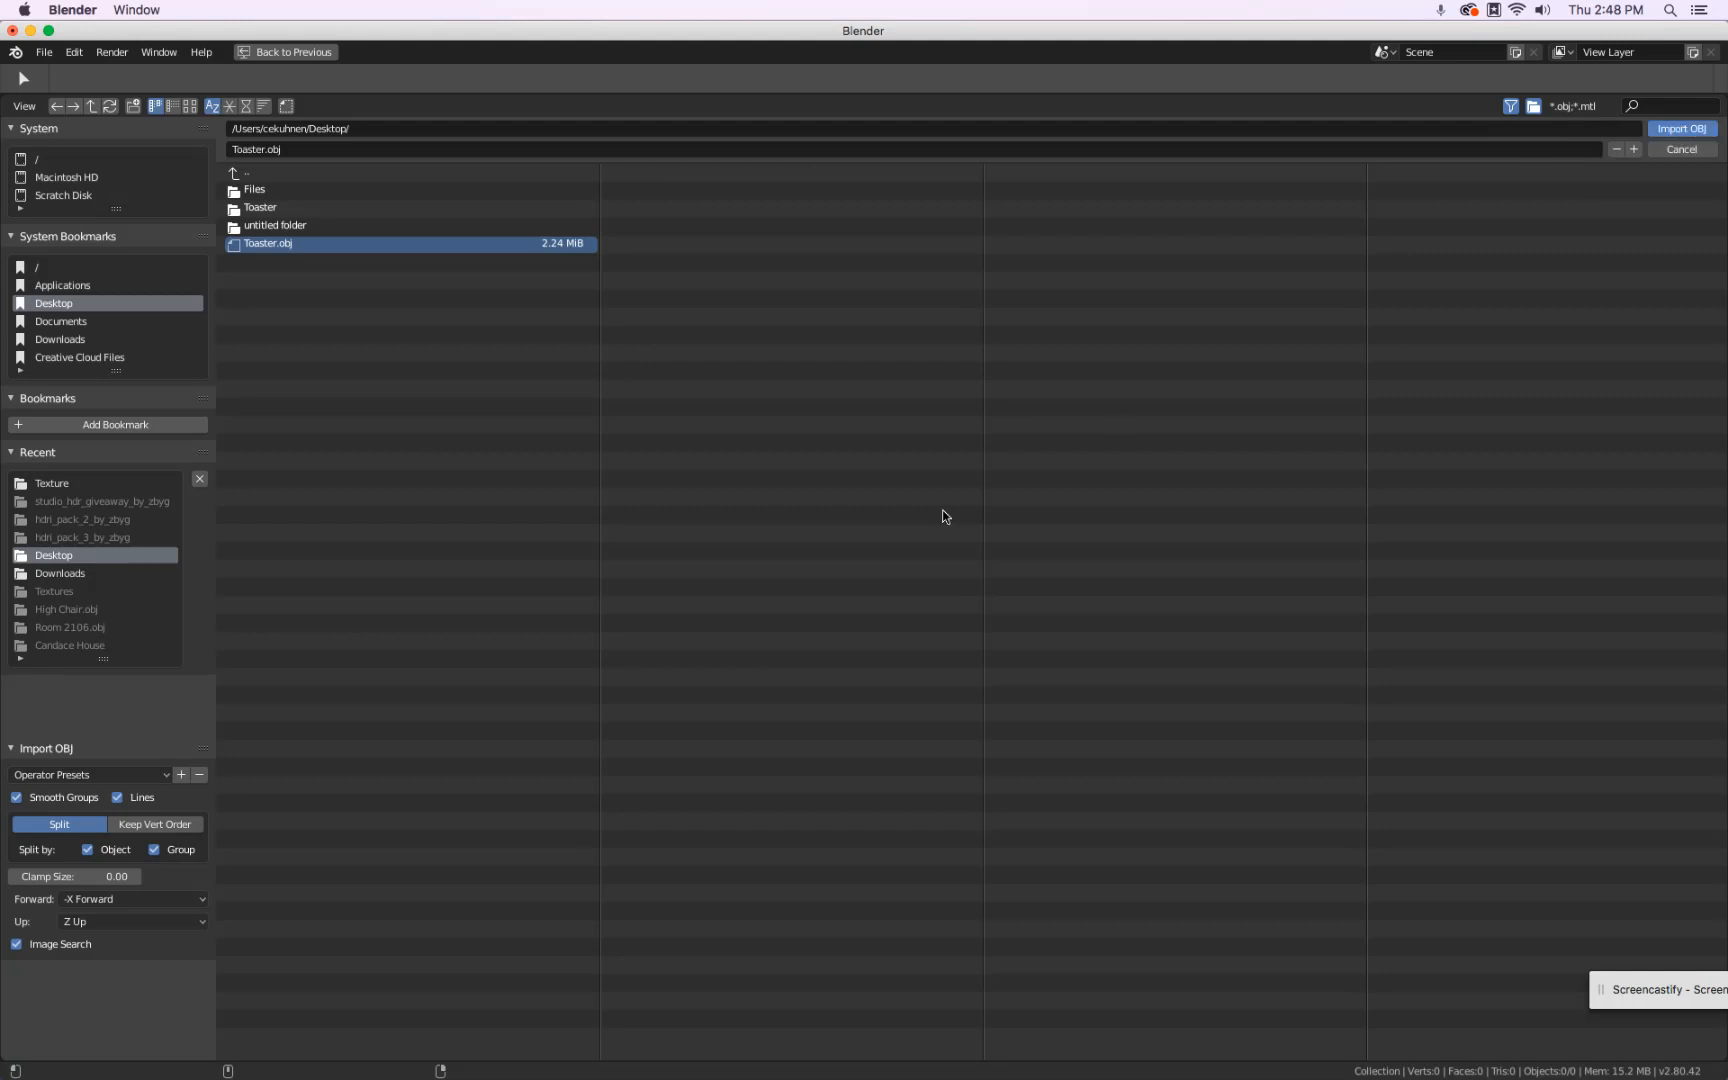
Examine the imported toaster and reference cube in the viewport at close range and from farther away.
key(KP_Decimal)
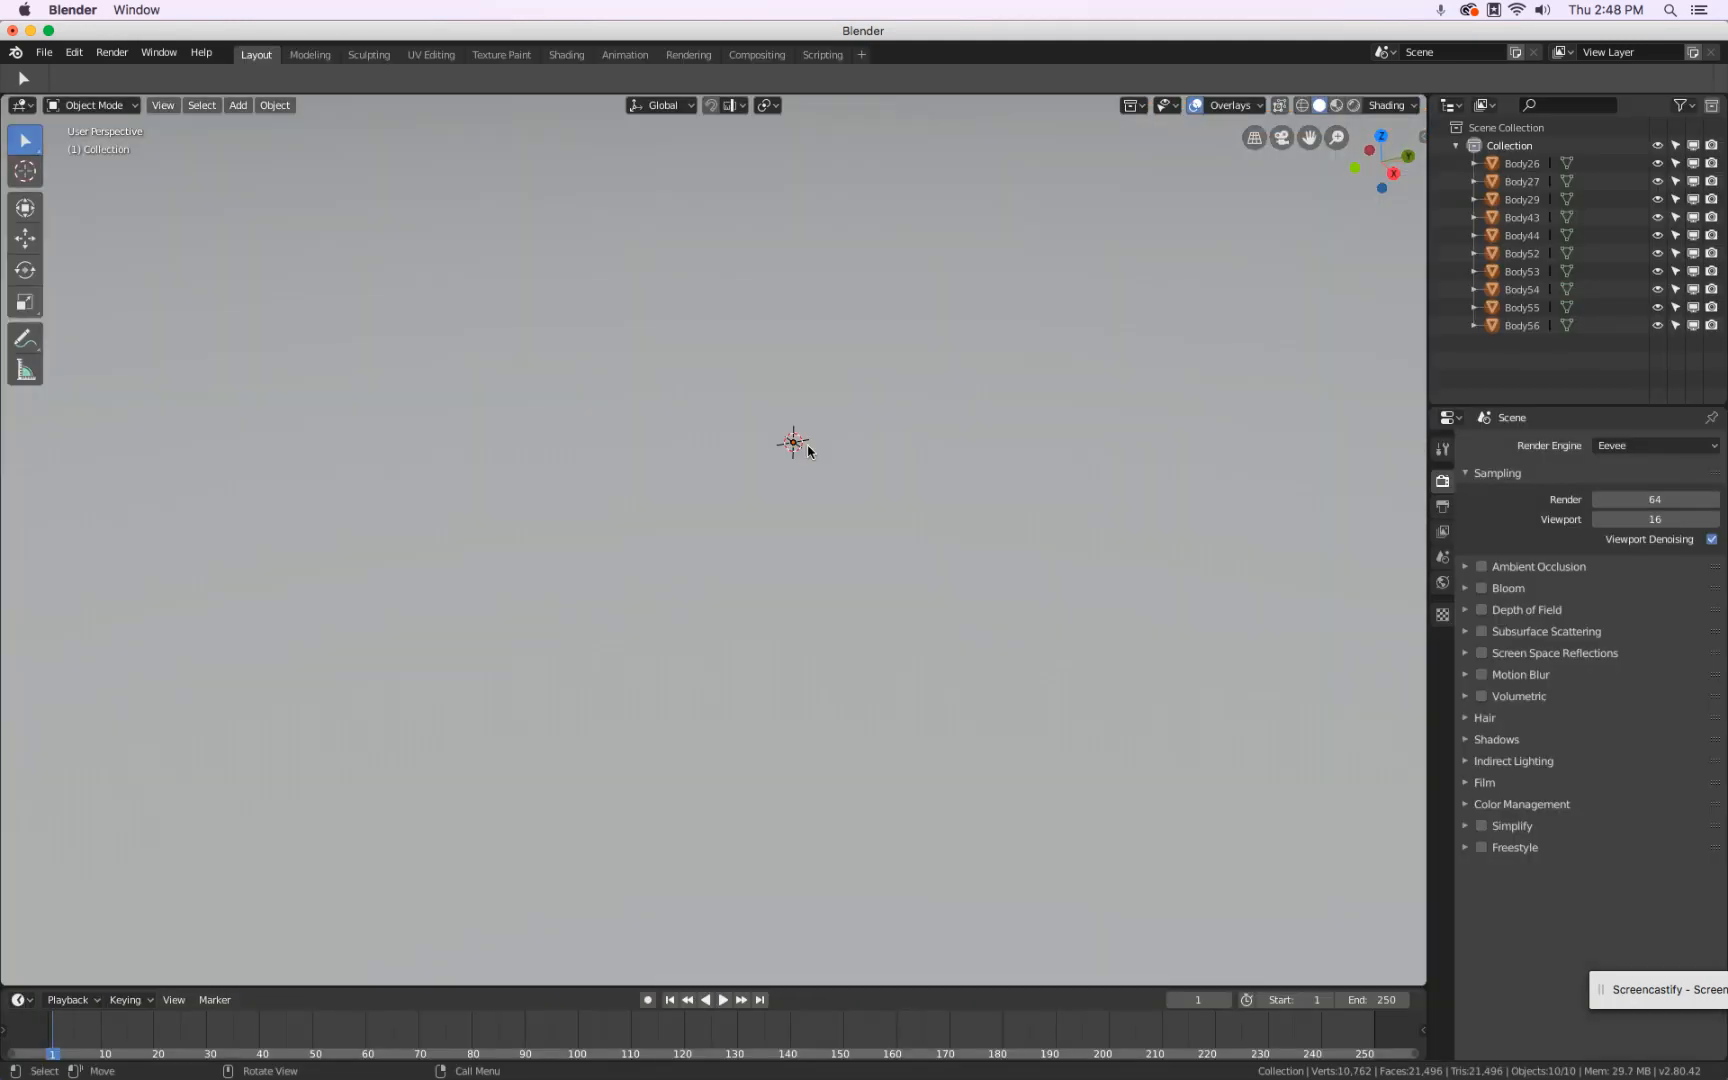
scroll(808, 450, up, 10)
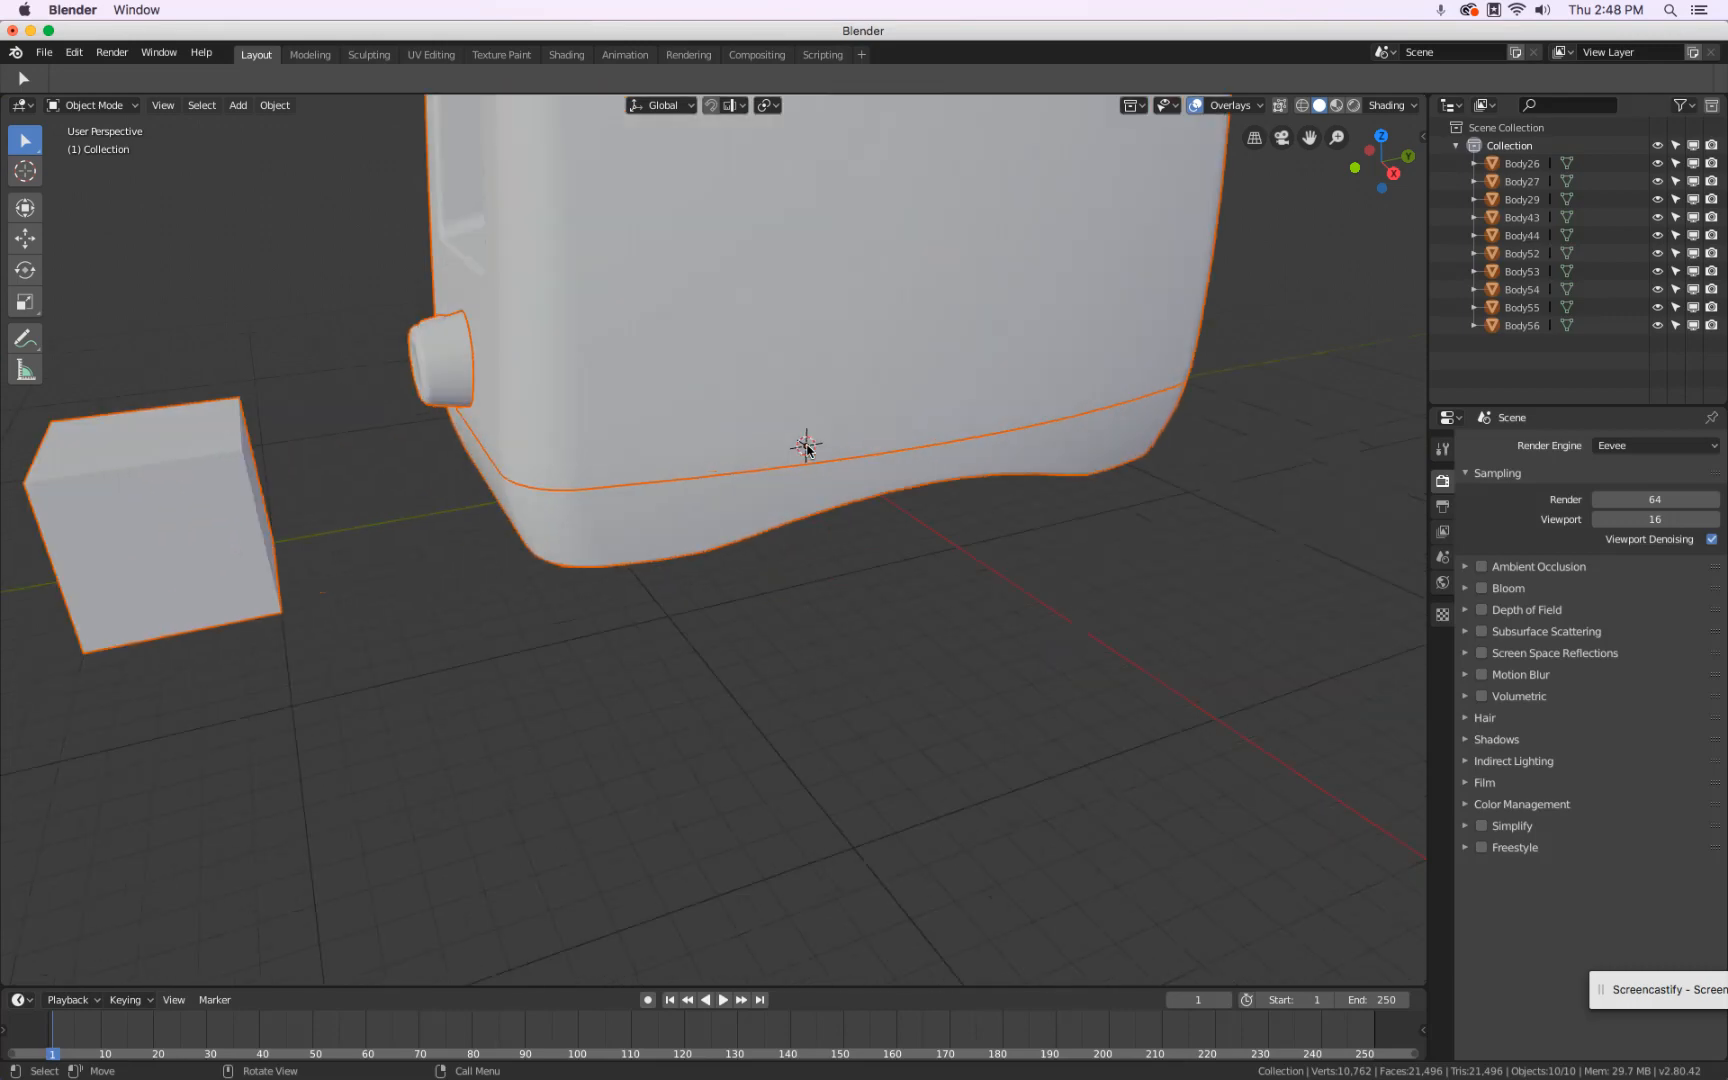
scroll(808, 450, down, 10)
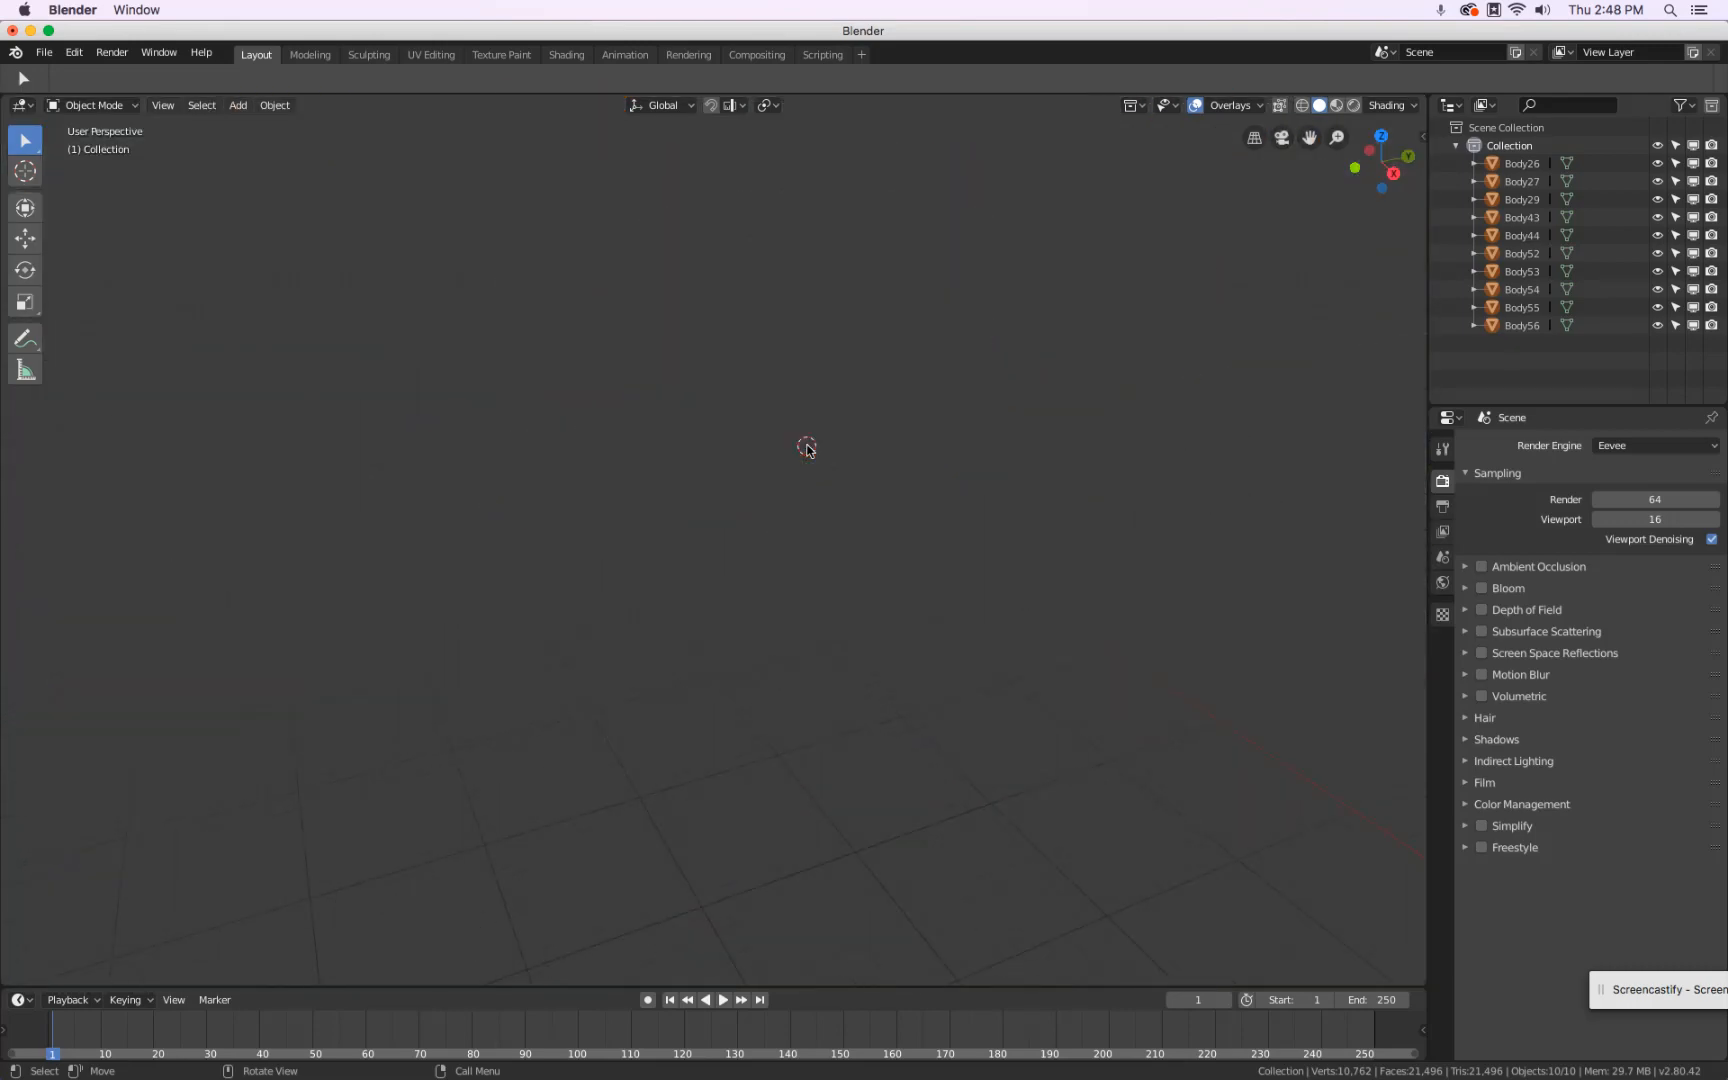
scroll(808, 450, up, 3)
scroll(808, 450, up, 3)
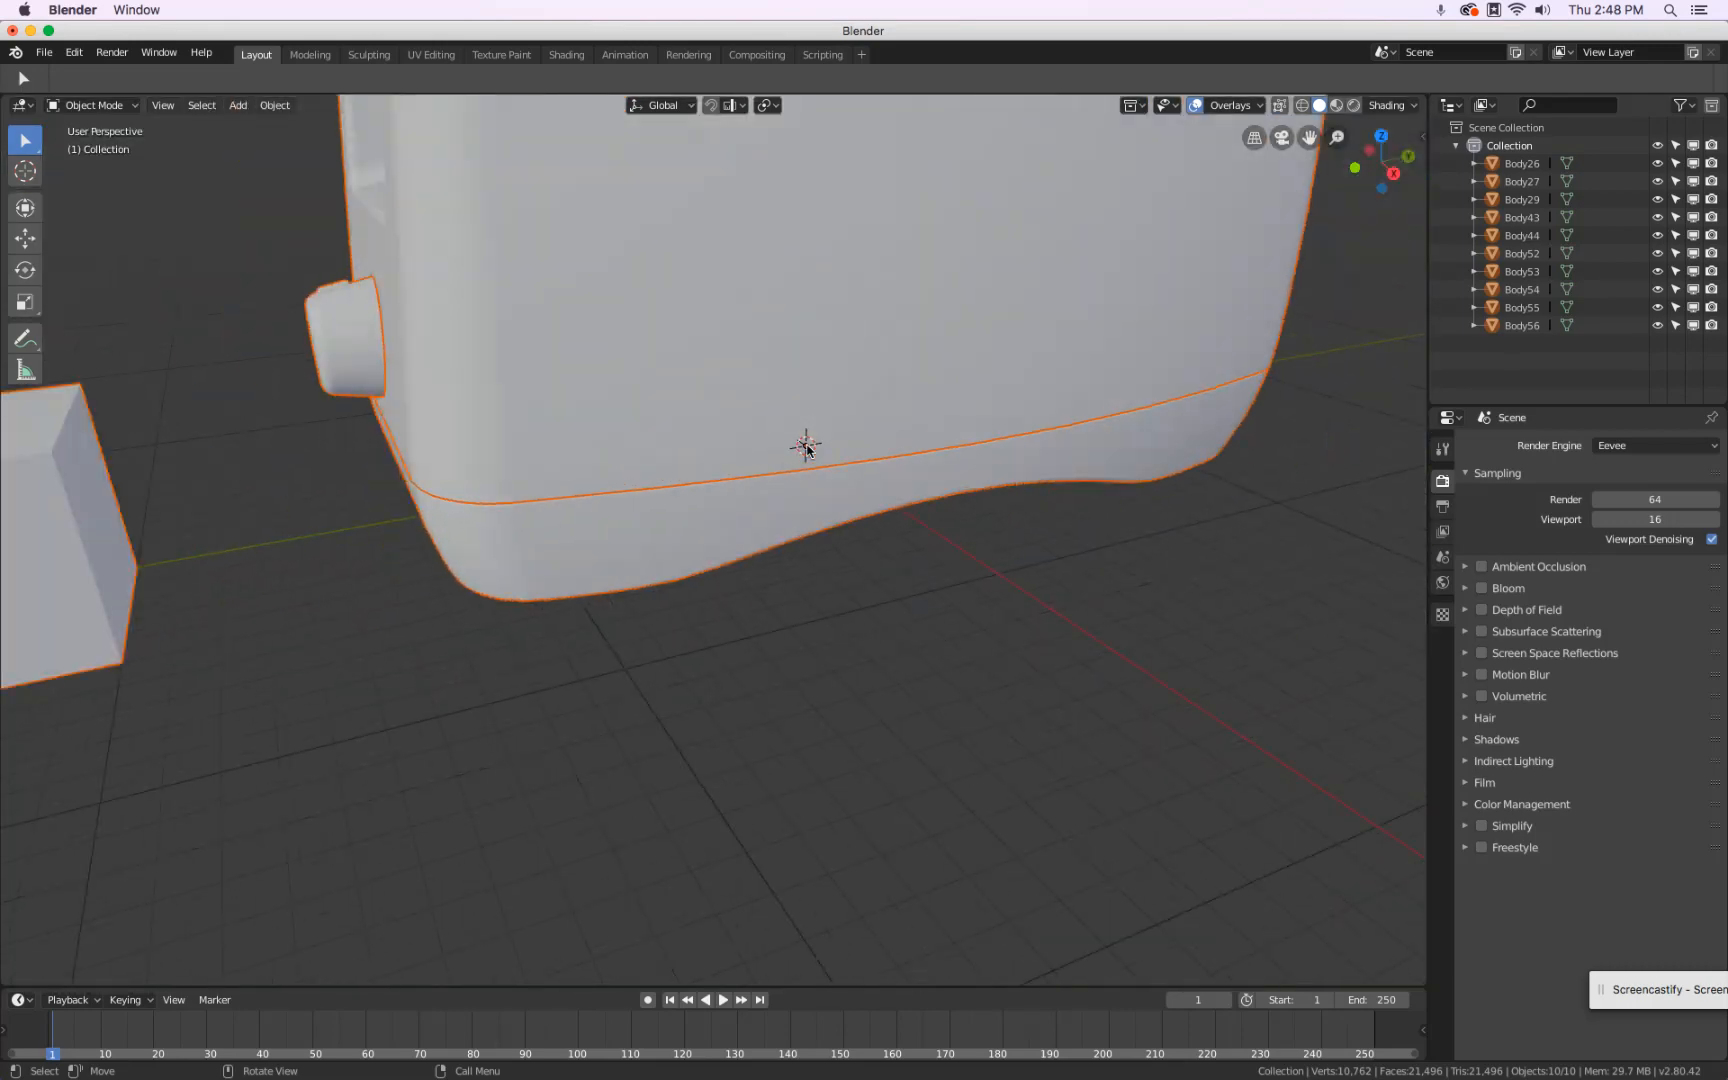
scroll(808, 450, down, 5)
scroll(808, 450, up, 6)
scroll(808, 447, down, 6)
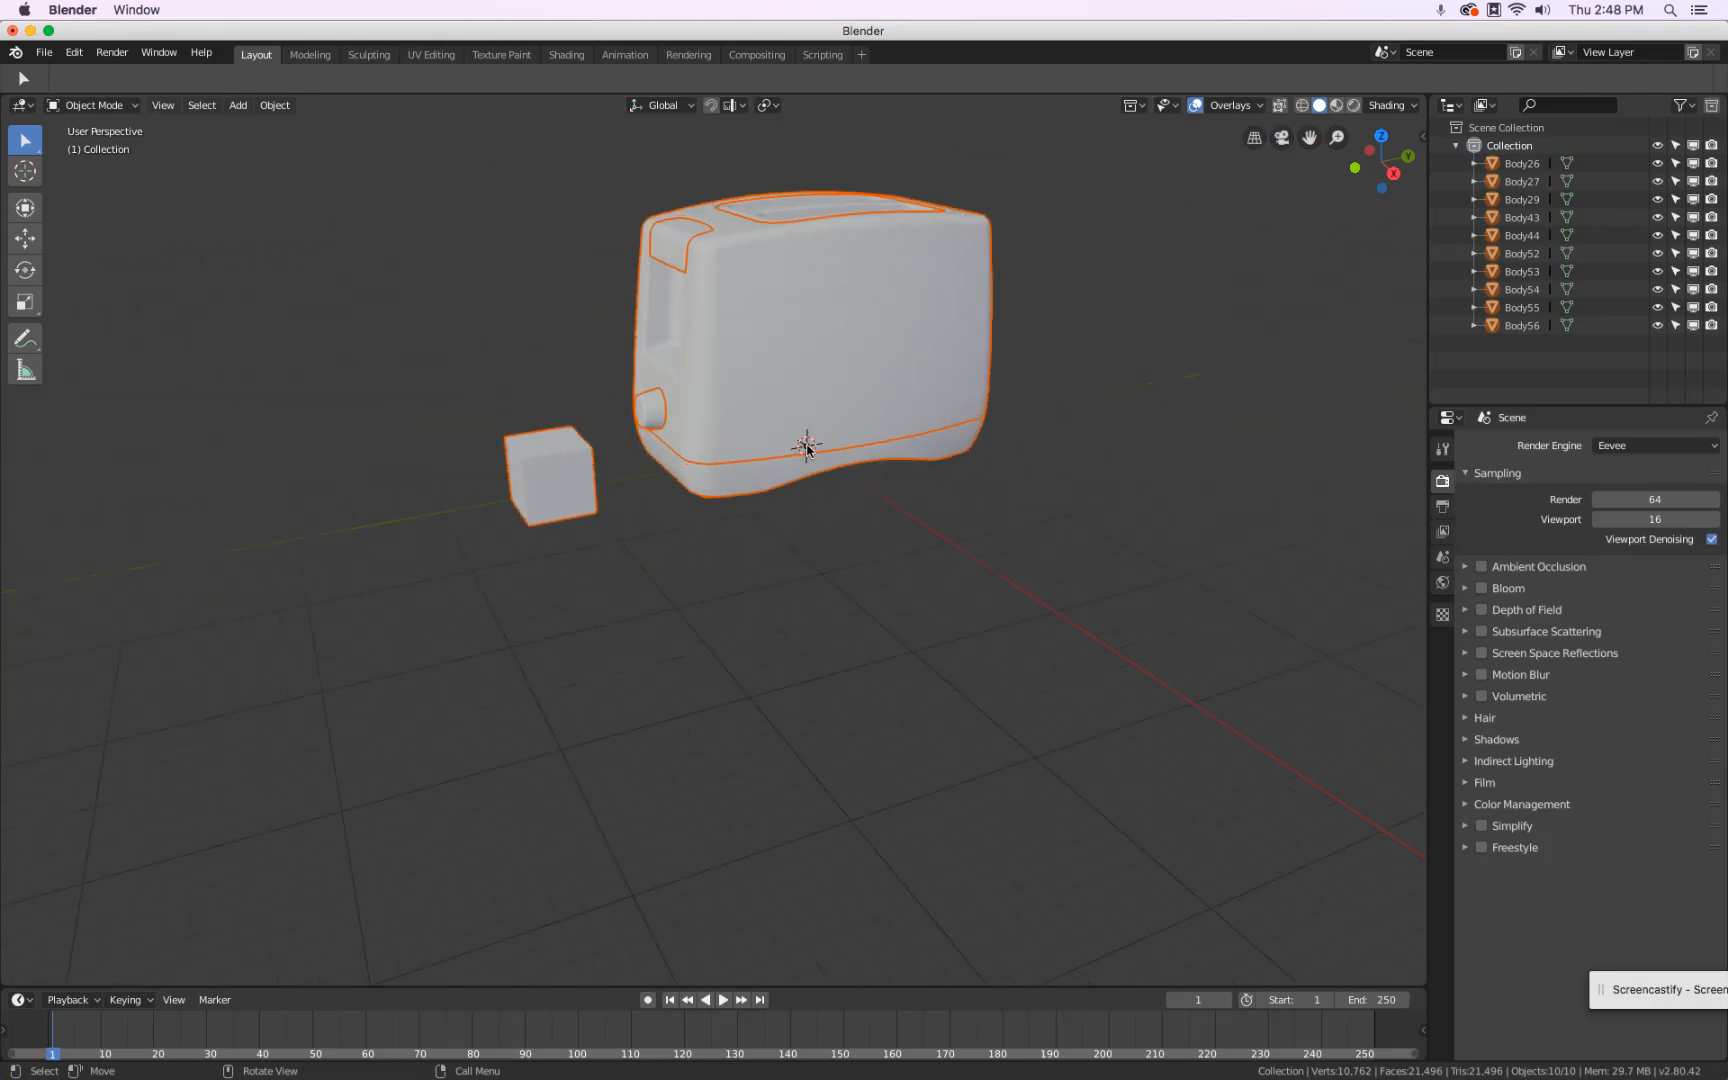
Select the cube and individual toaster parts in turn to check that they are separate objects.
click(547, 475)
click(718, 480)
click(740, 425)
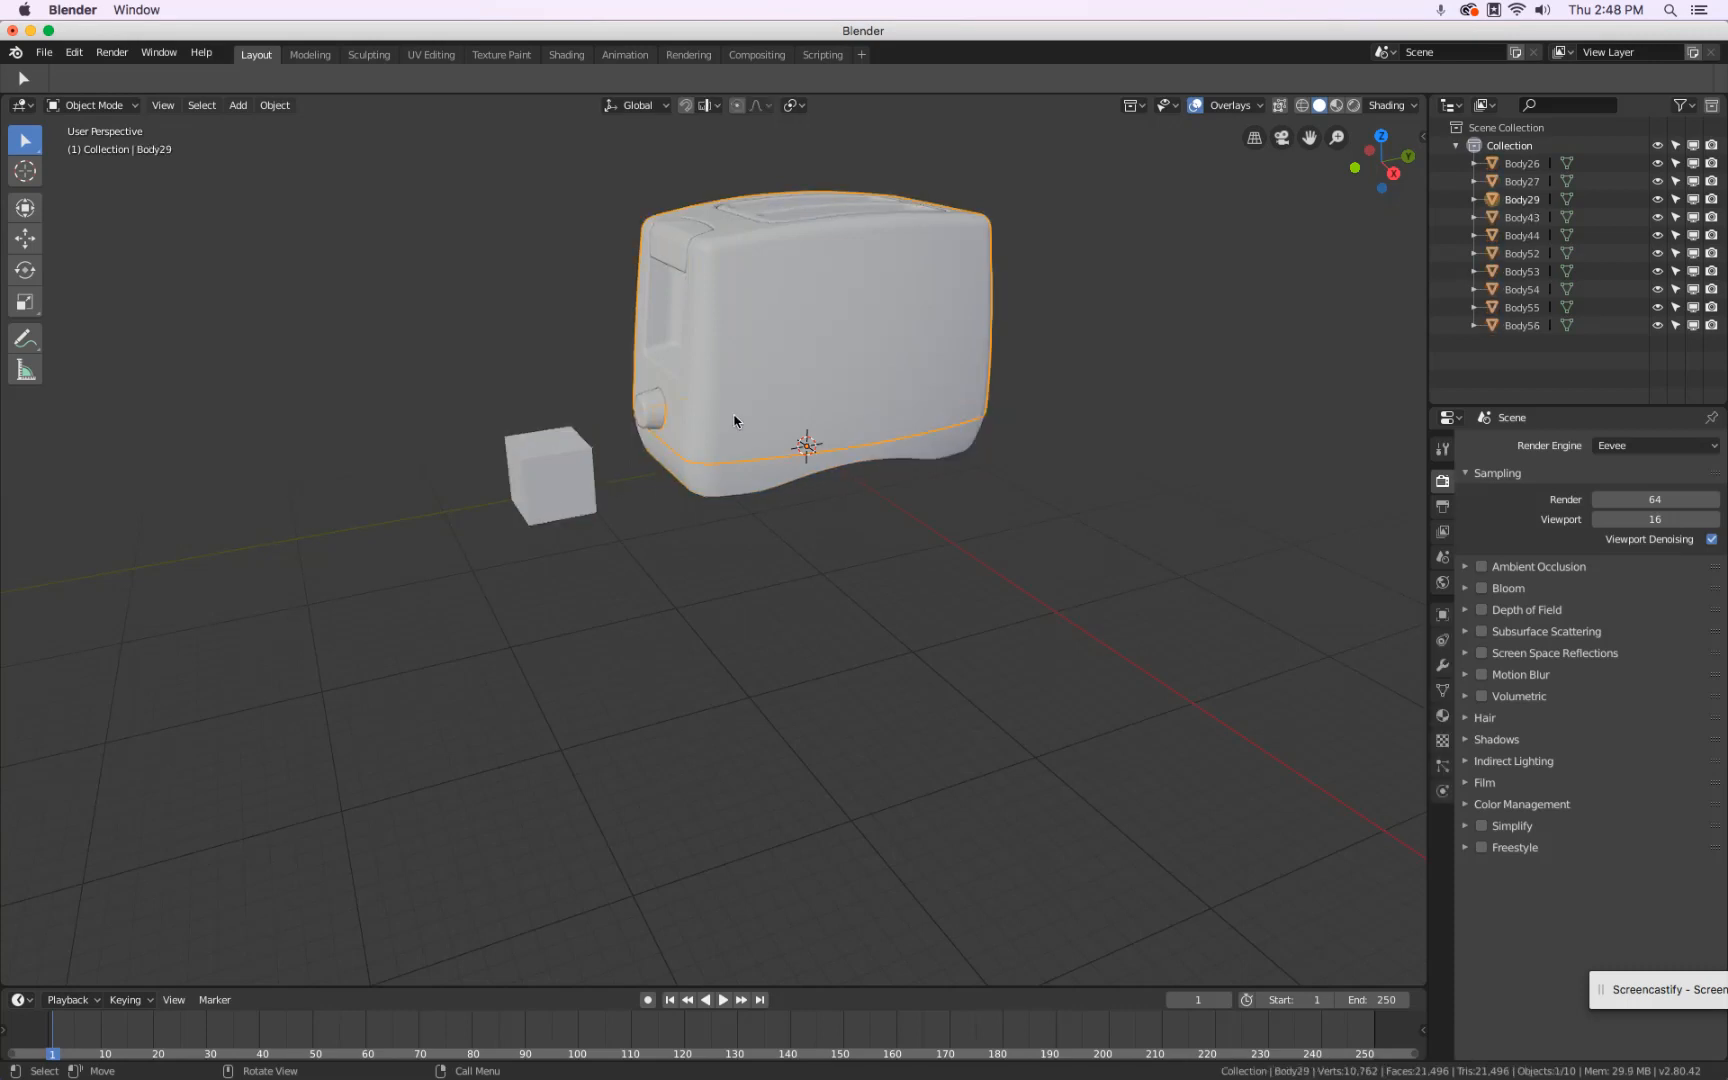
click(669, 265)
click(652, 410)
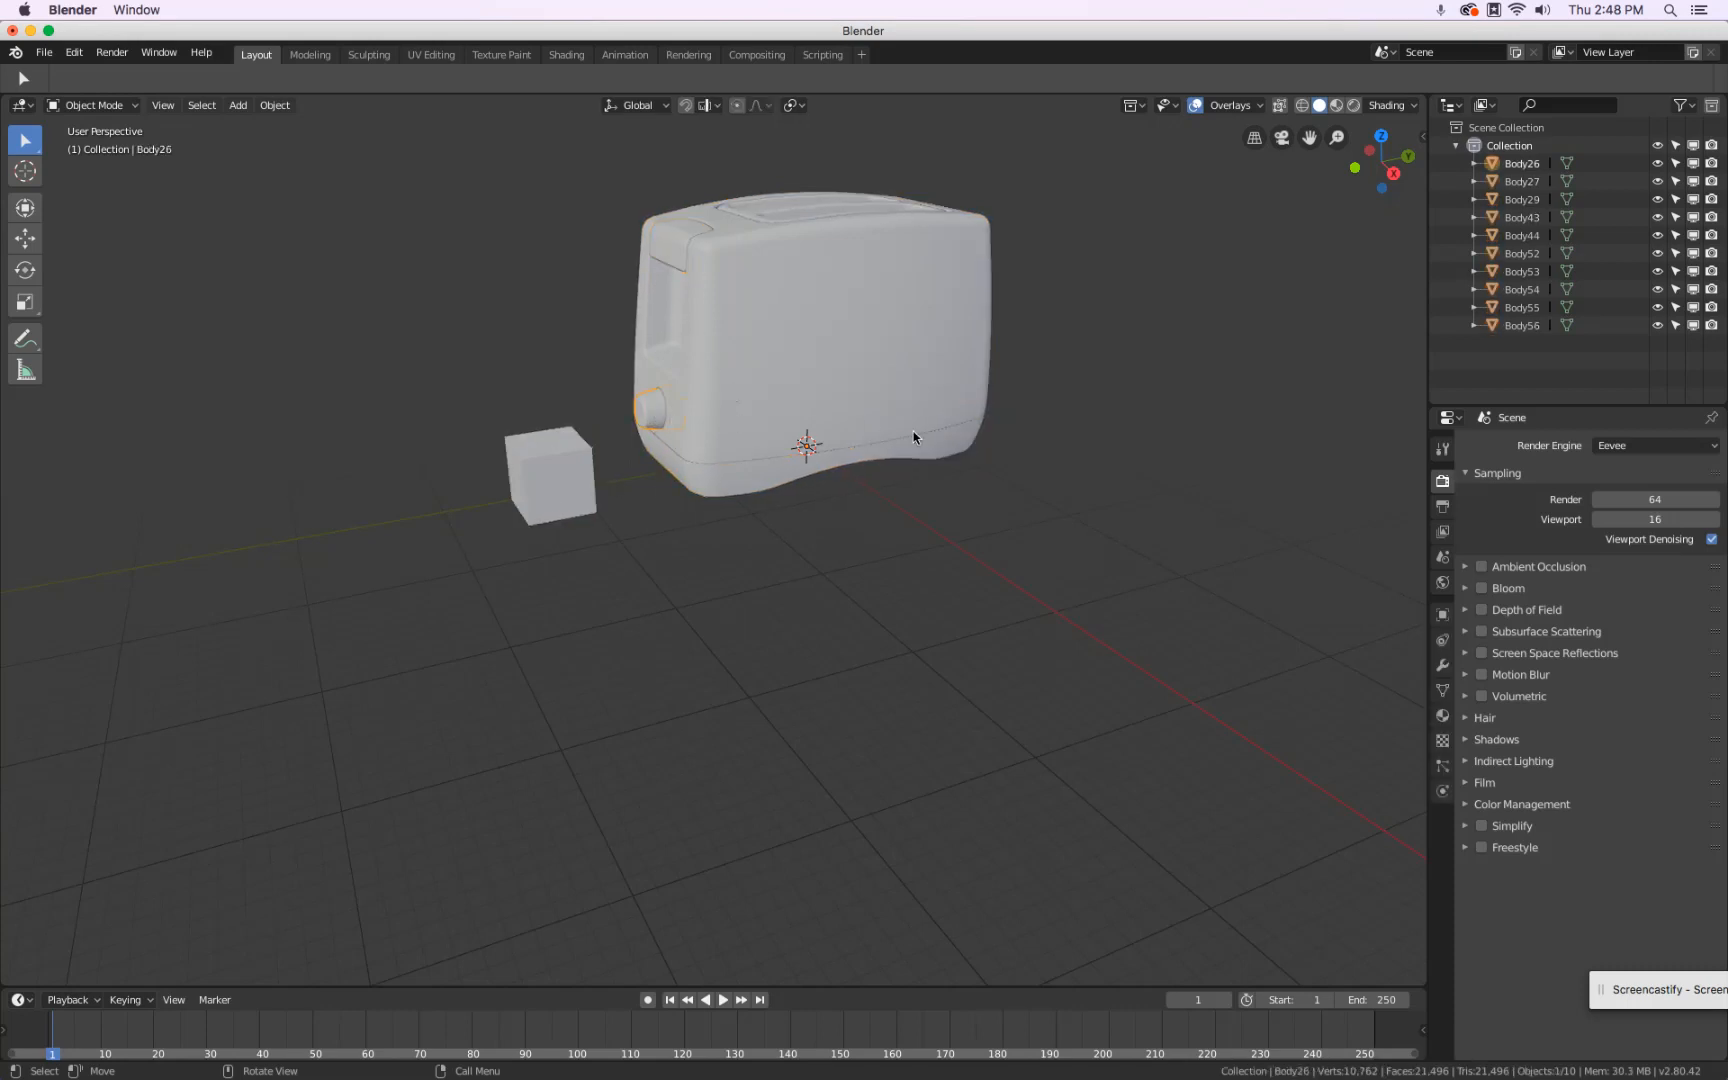
click(969, 438)
click(945, 335)
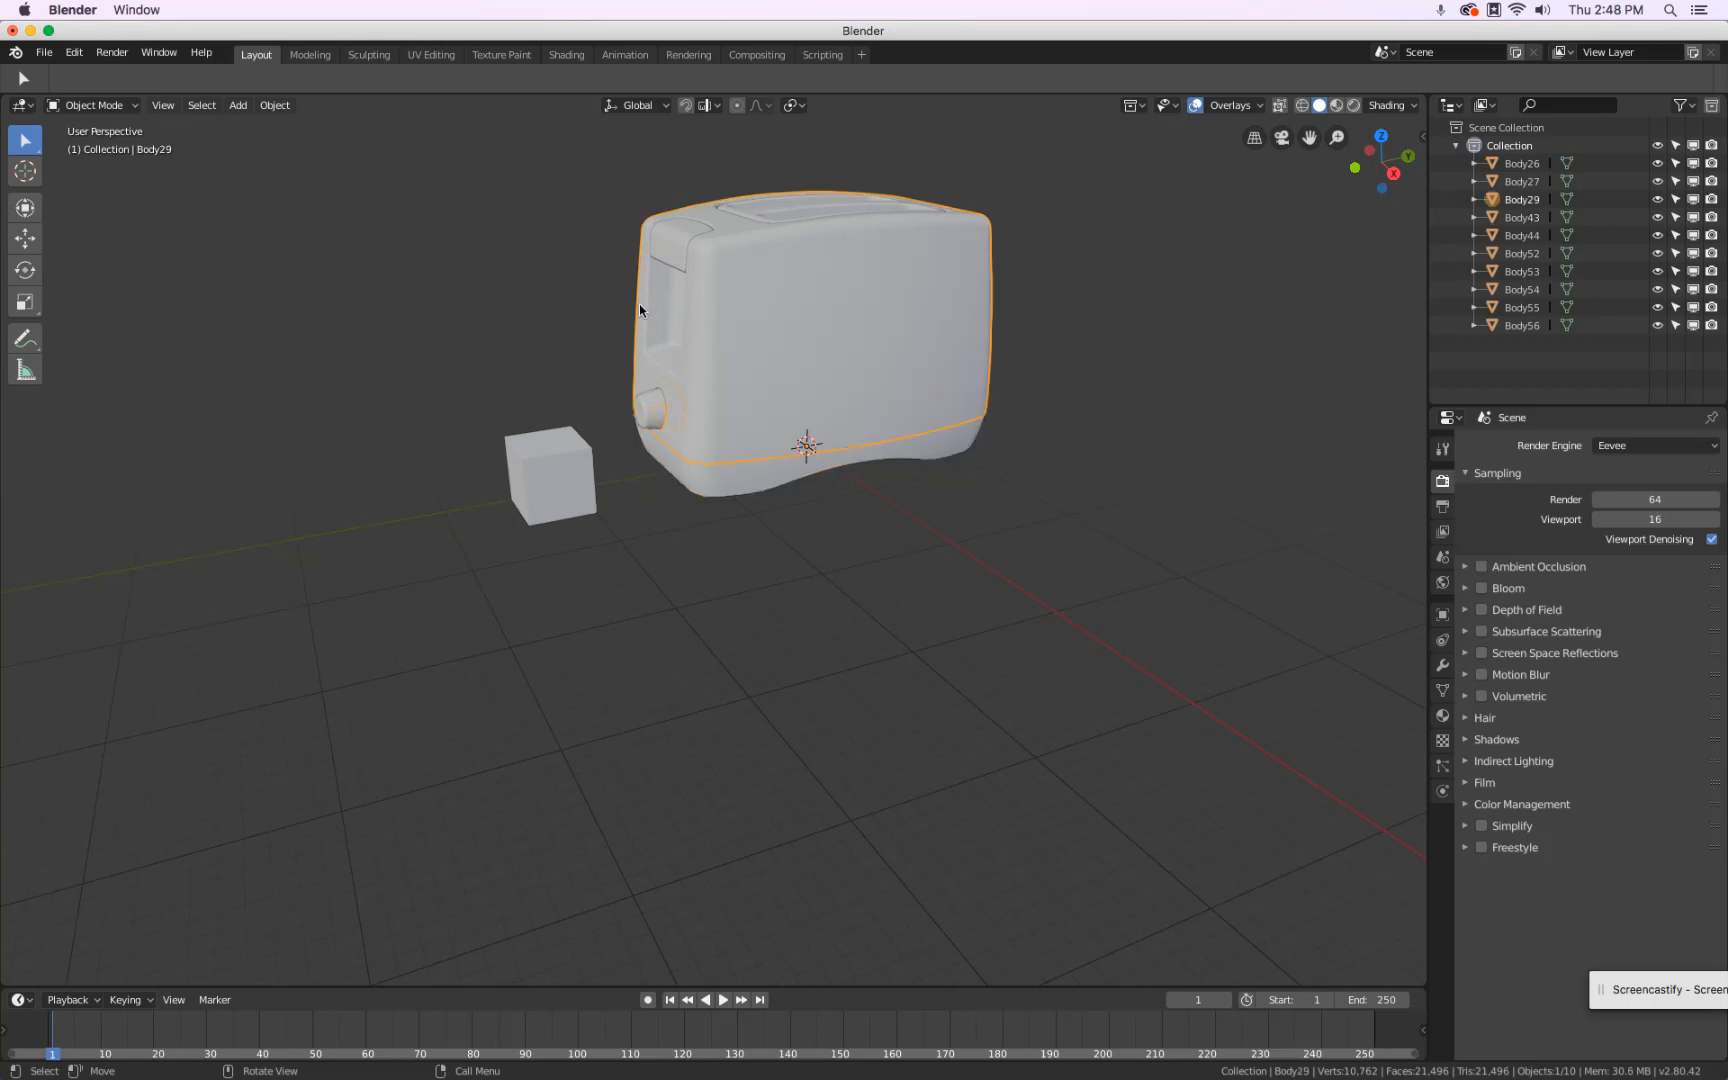
Select the reference cube and show its transform properties, including scale and dimensions.
click(550, 461)
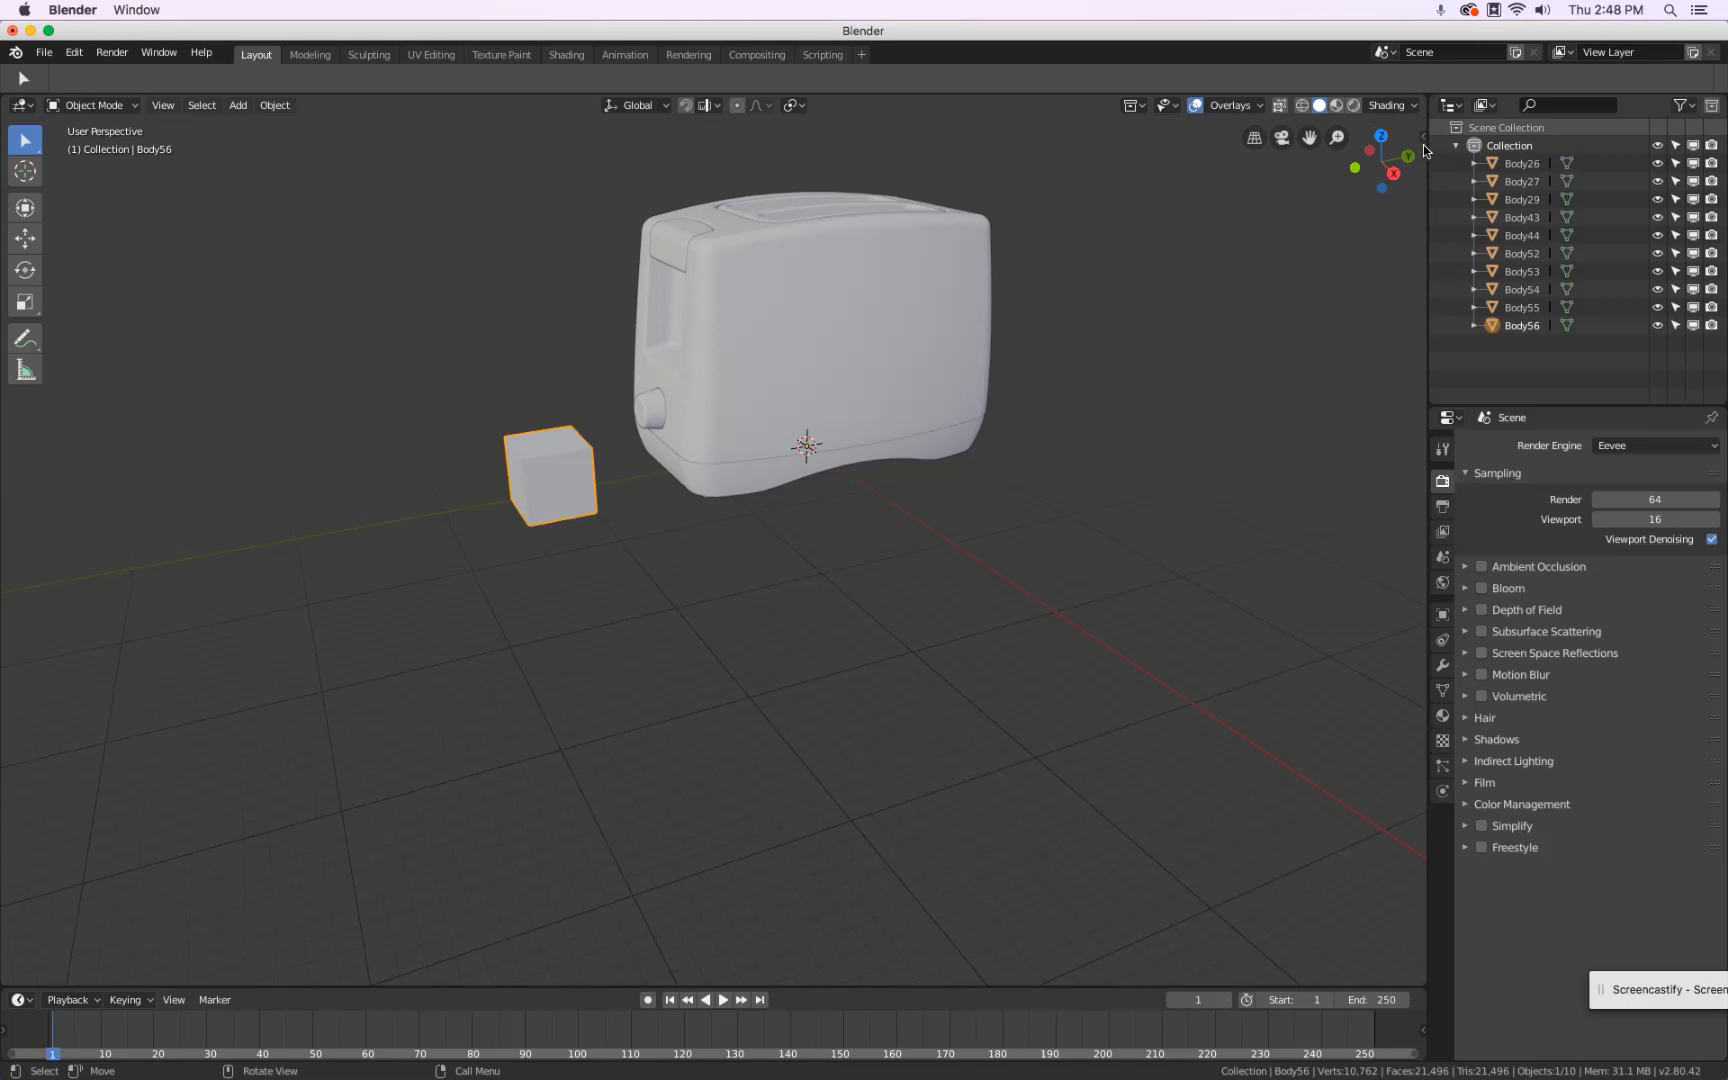
mouse_move(1423, 144)
mouse_down()
mouse_move(1285, 140)
mouse_move(1412, 125)
mouse_up()
click(1422, 136)
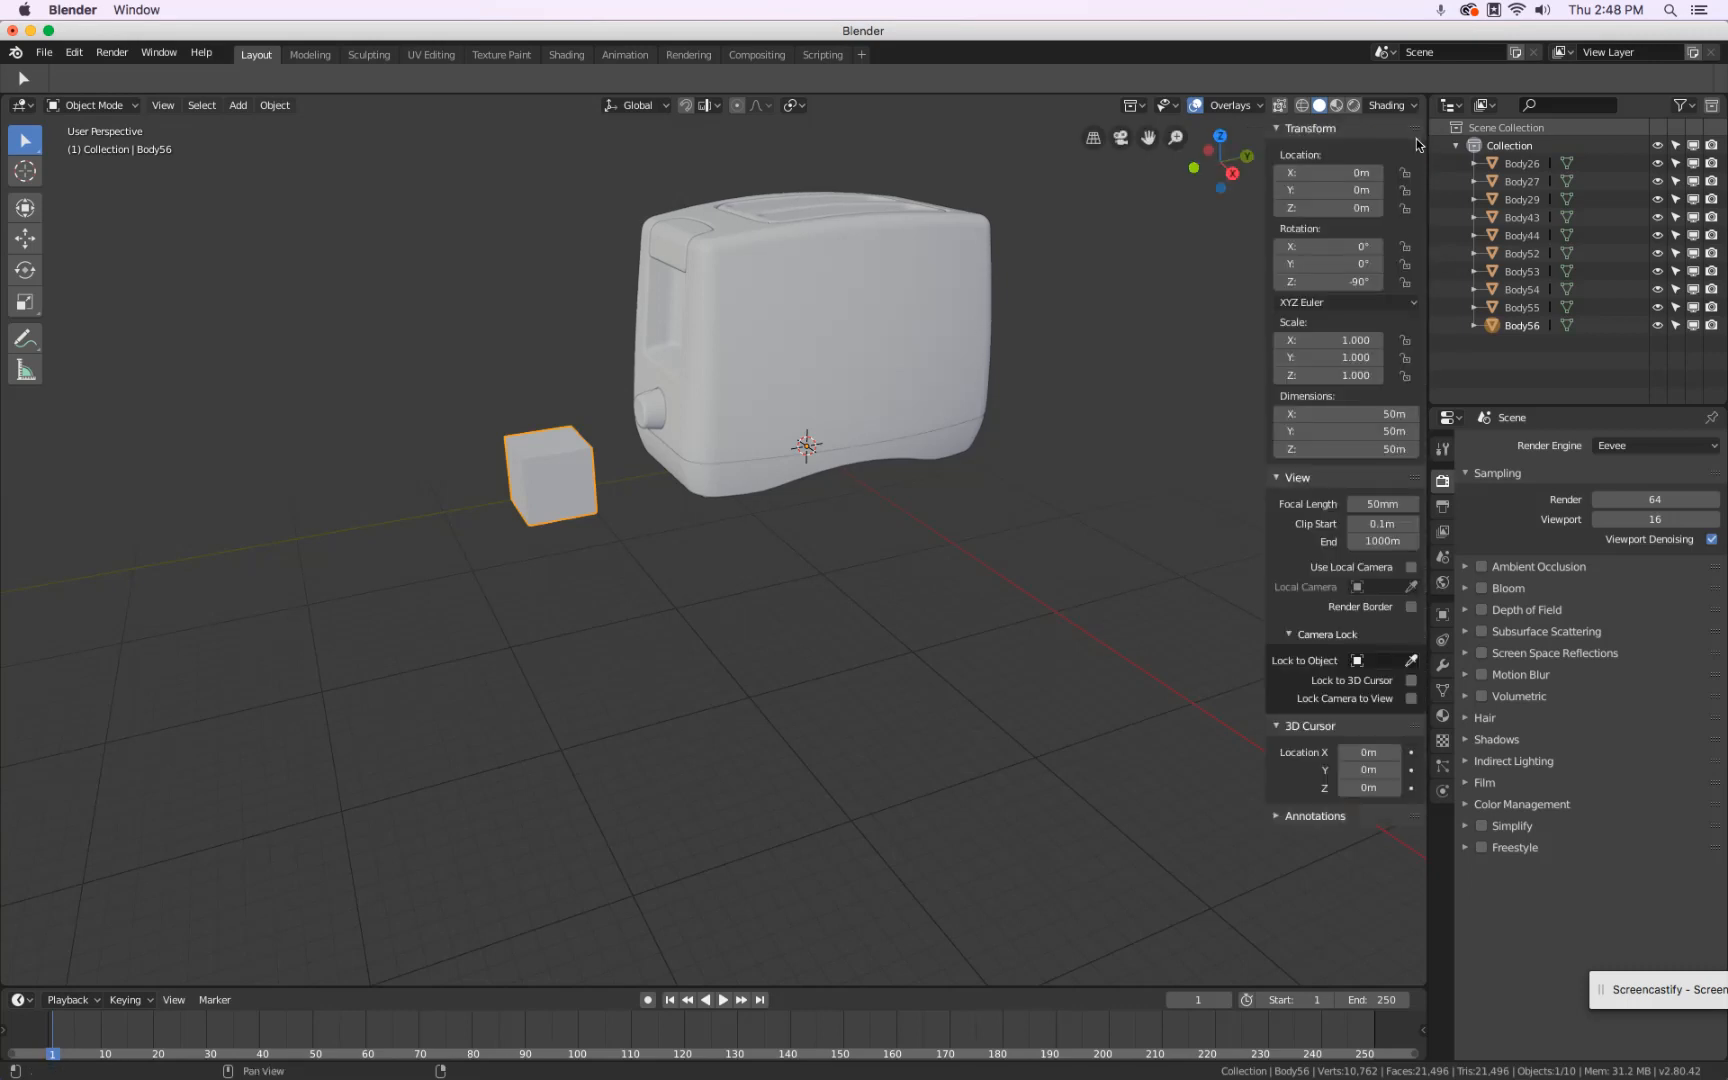
key(n)
key(n)
key(n)
key(n)
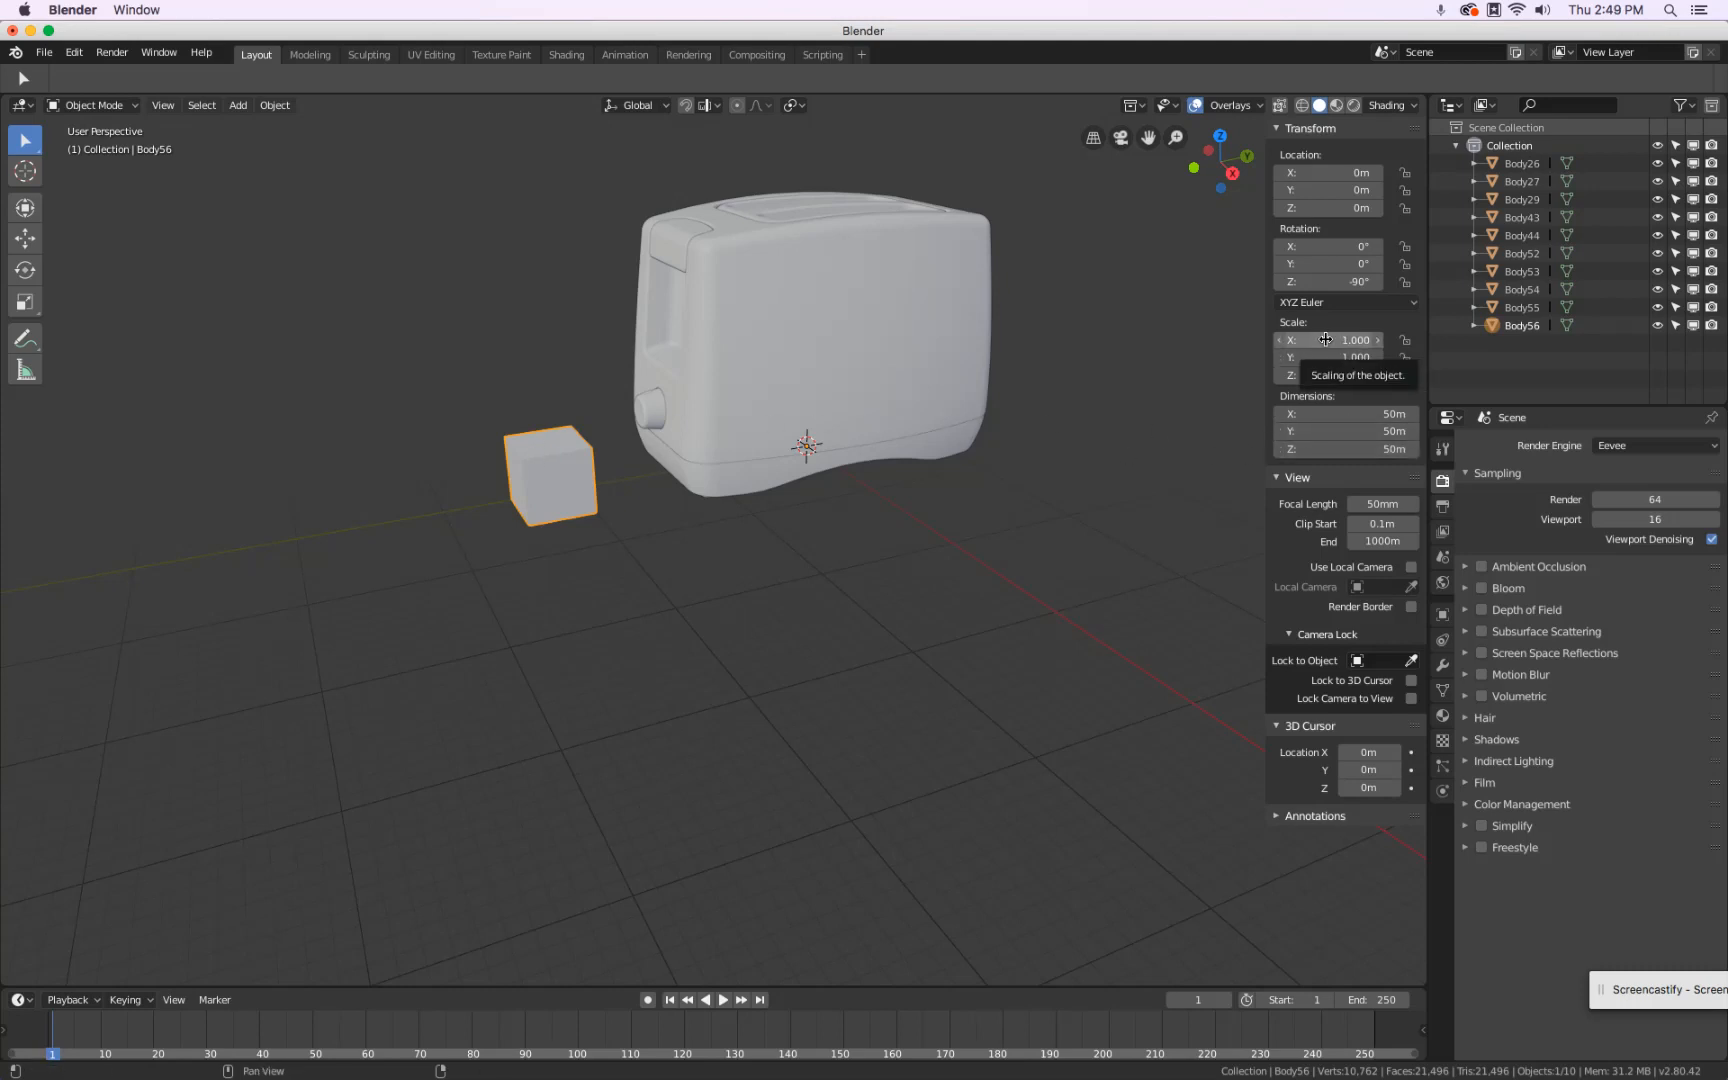
Set the reference cube's X dimension to 50mm to work out the required scale factor.
click(1339, 414)
text(50mm)
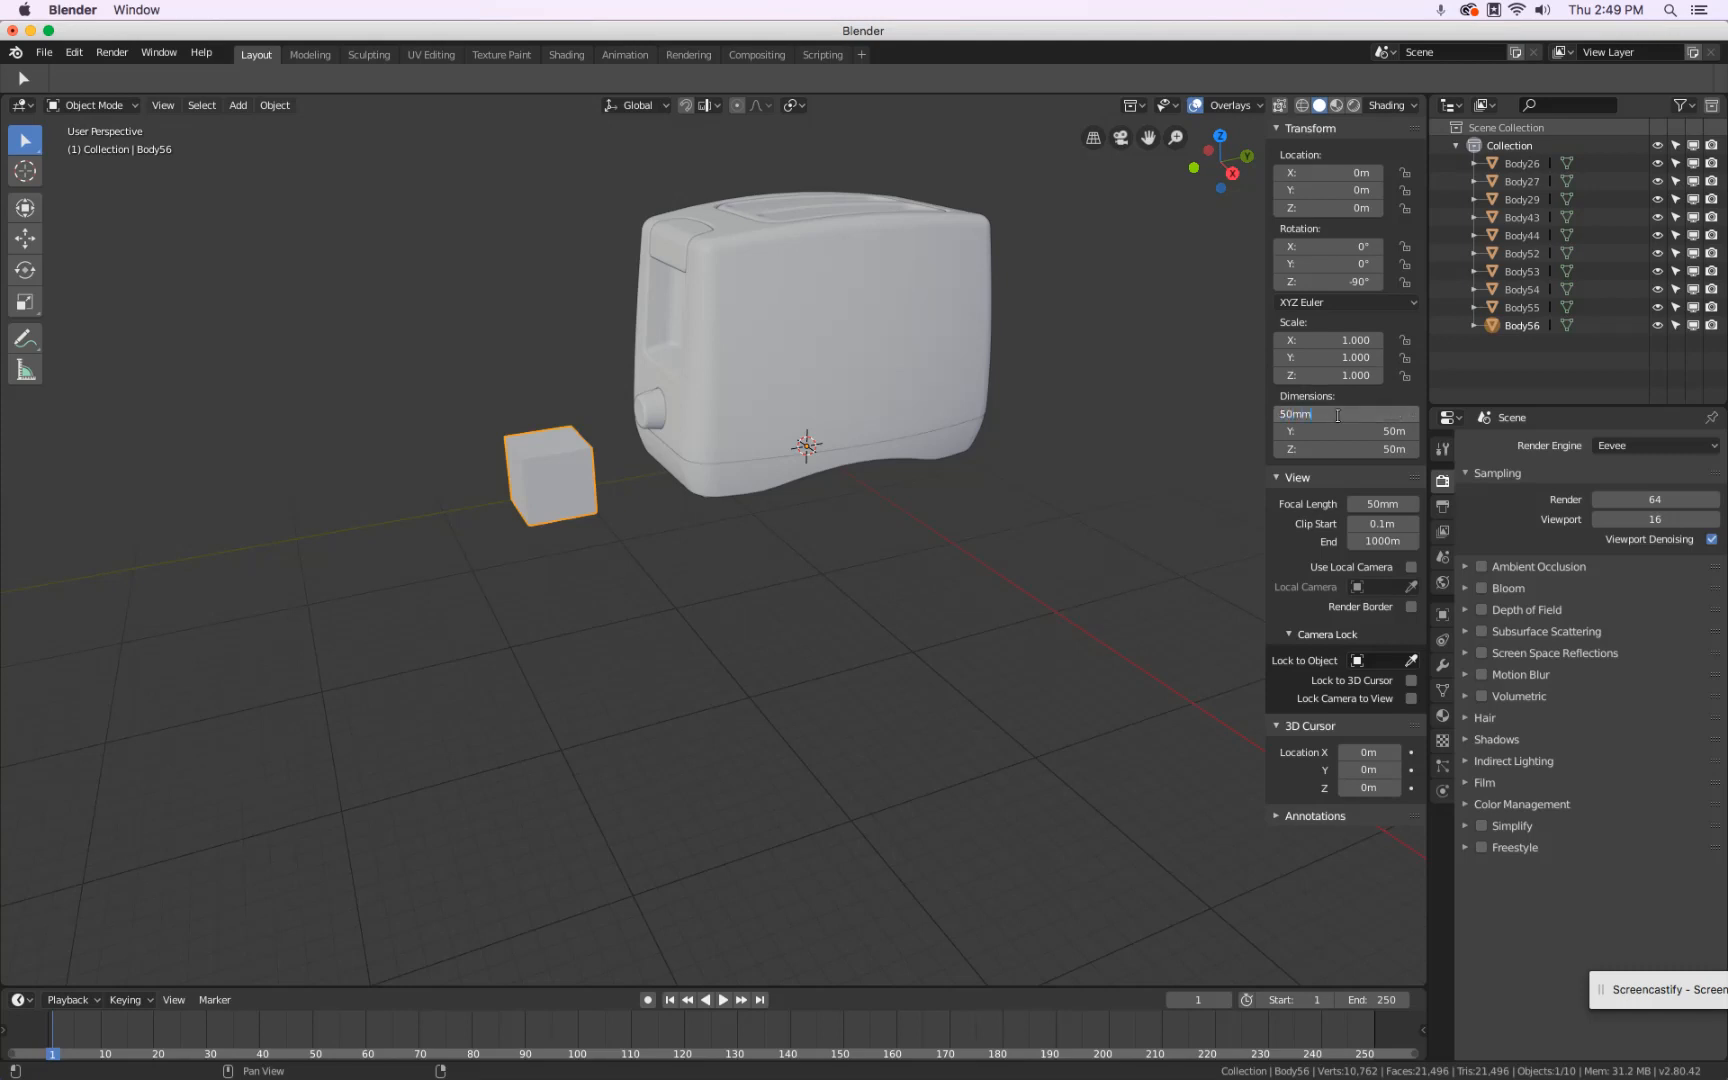
key(Return)
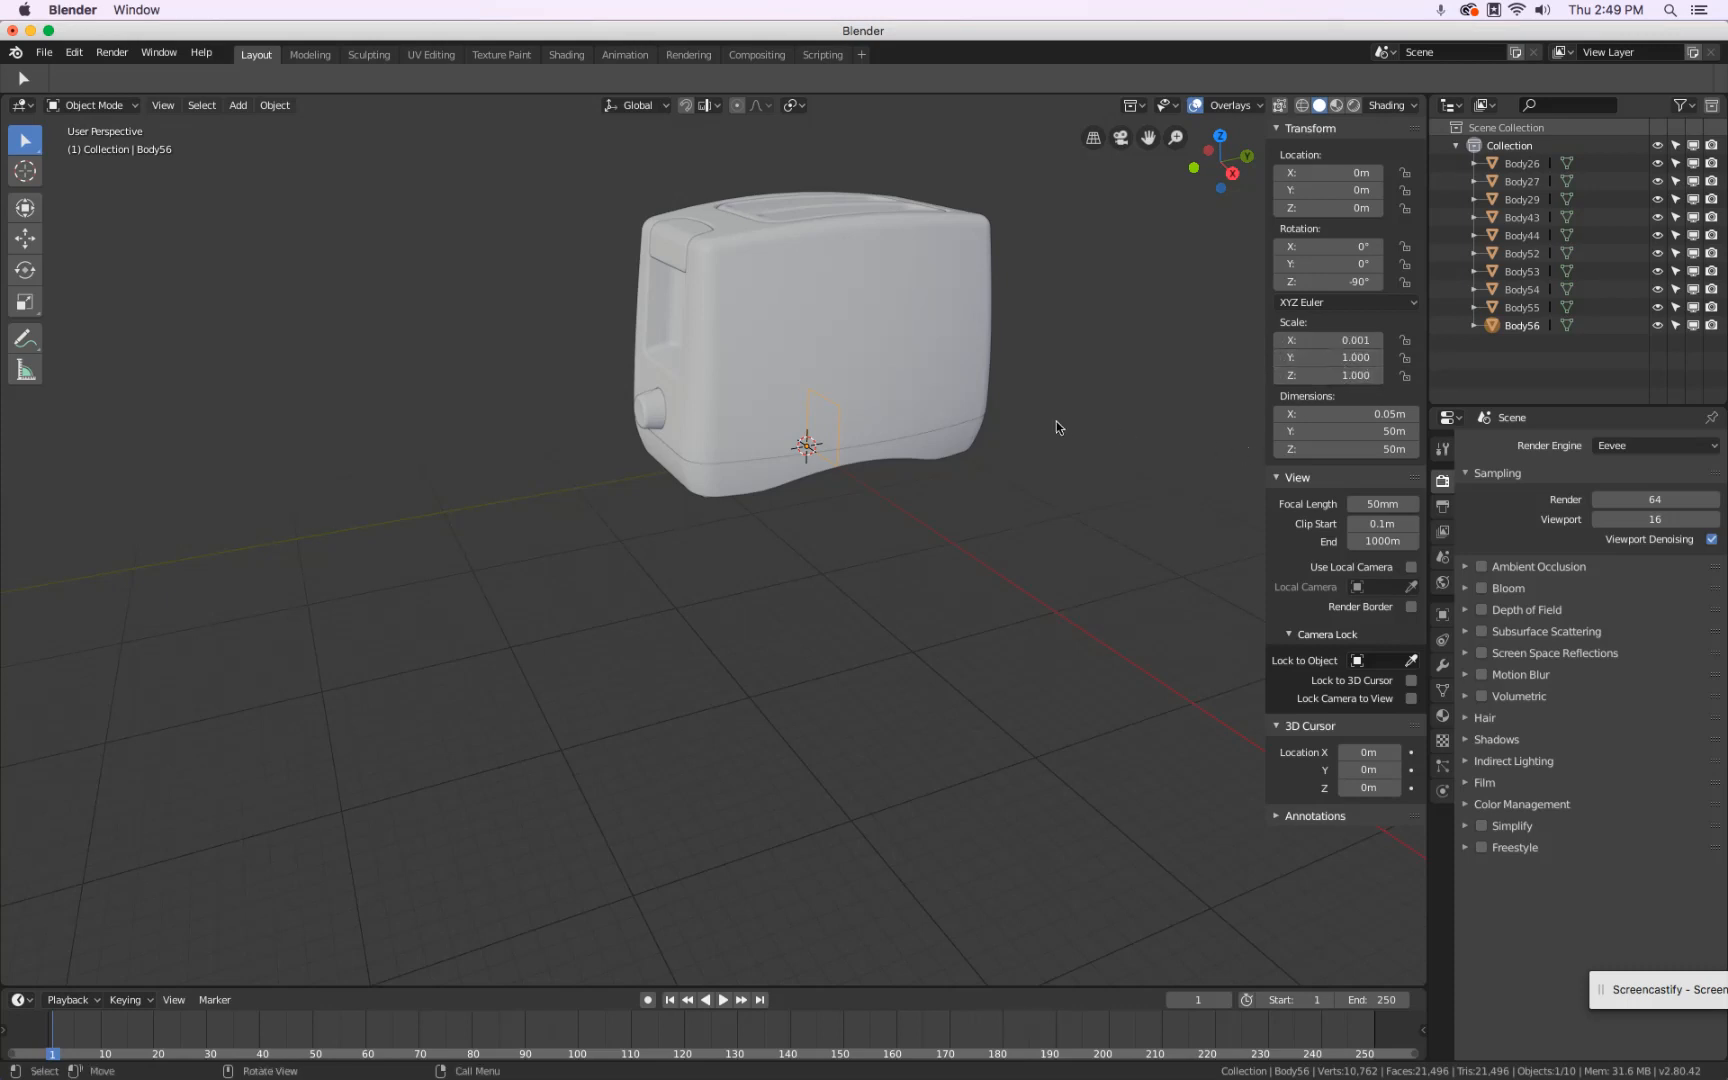
Delete the reference cube from the scene.
key(Delete)
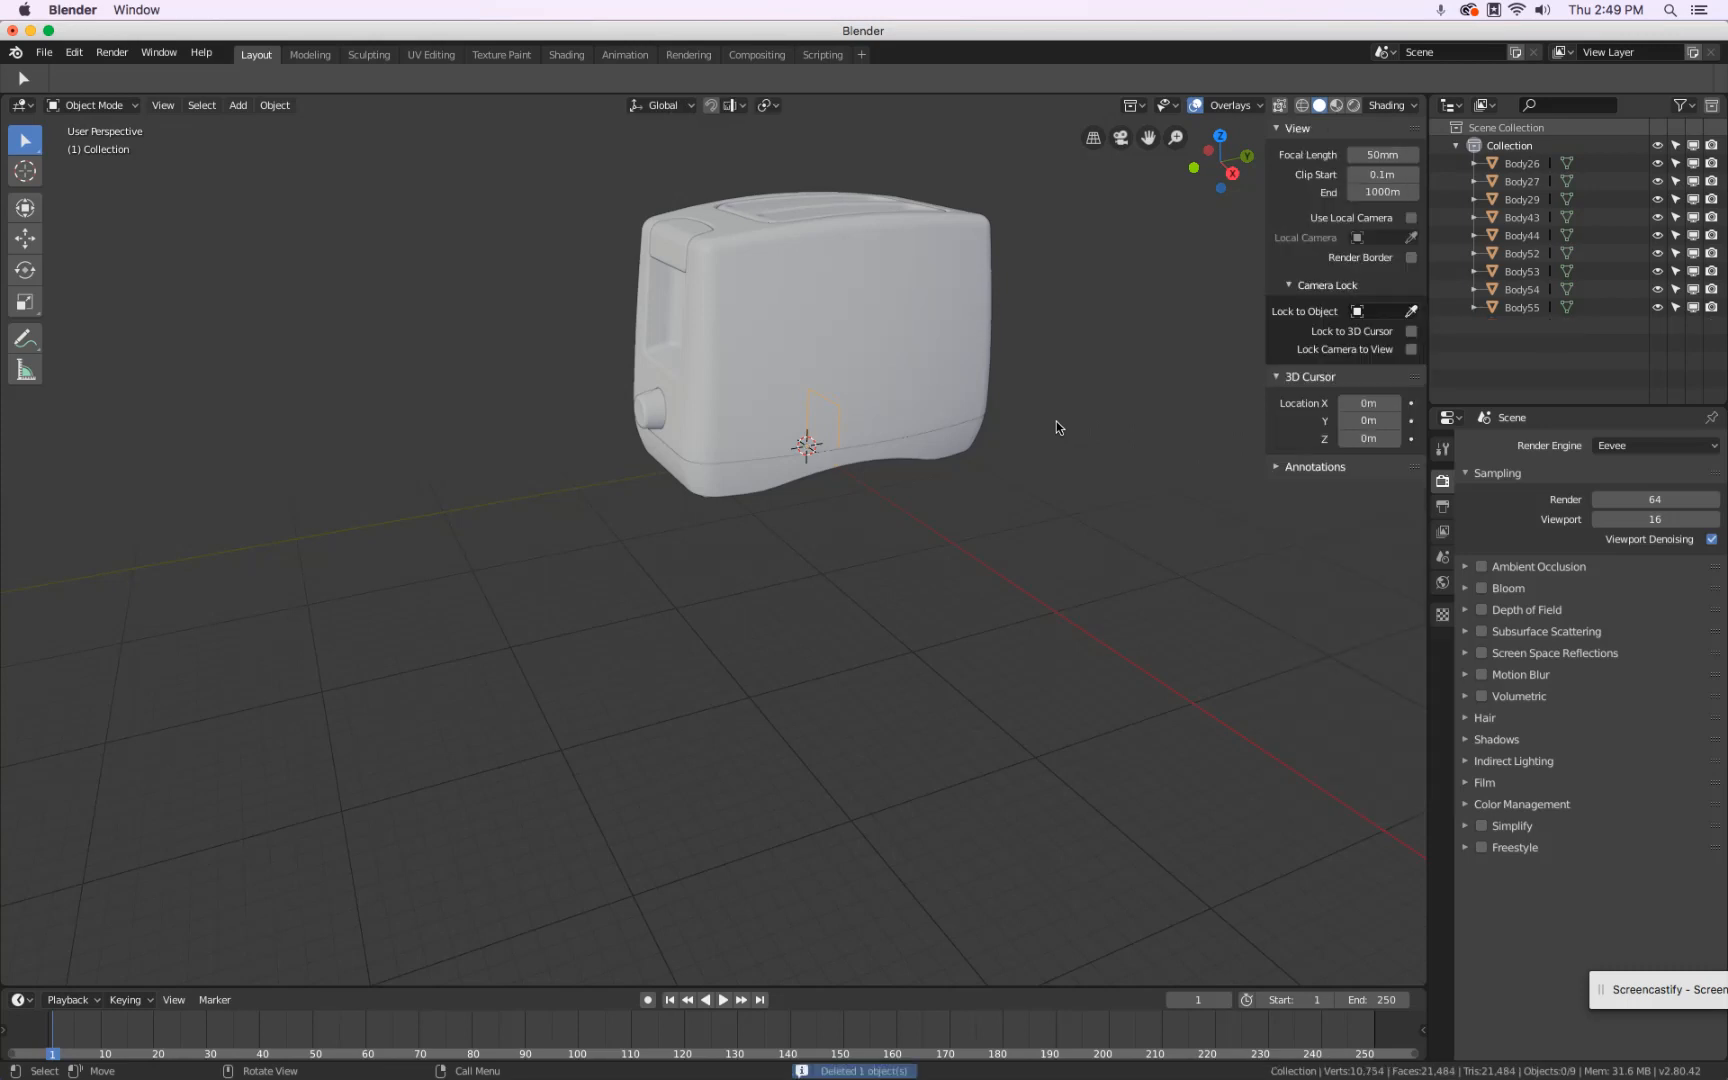
key(x)
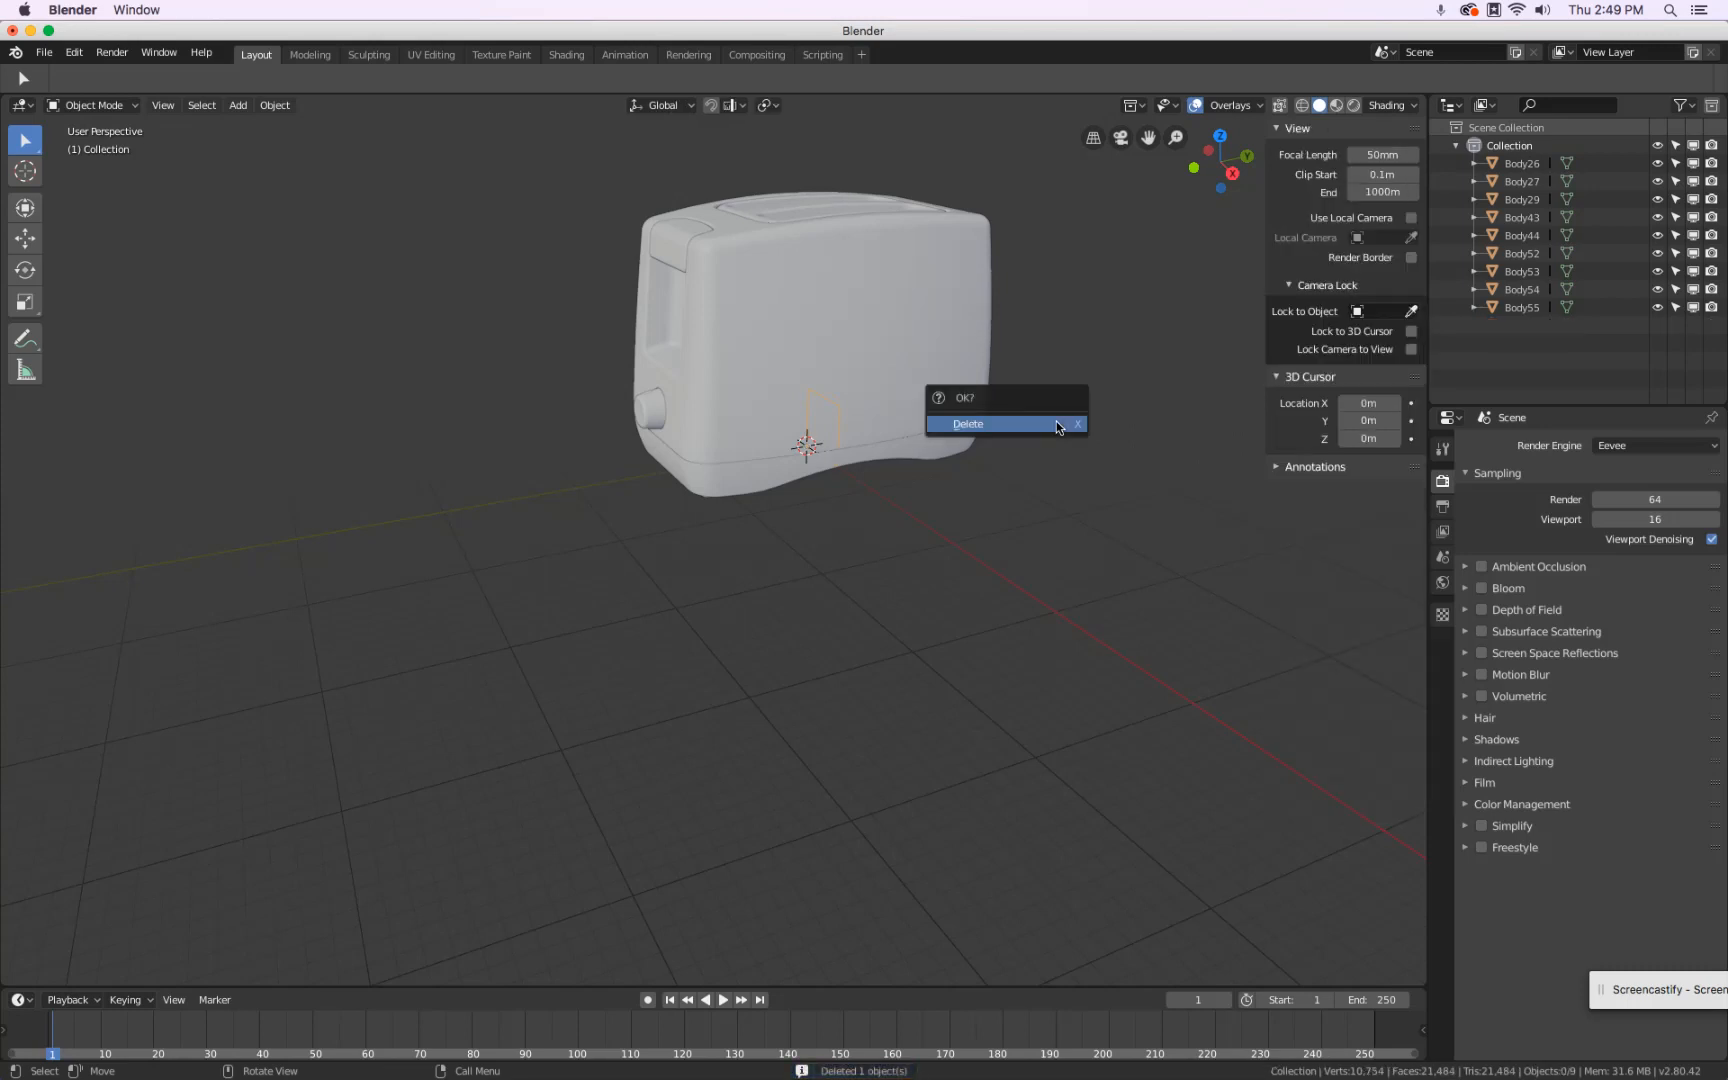
click(1058, 425)
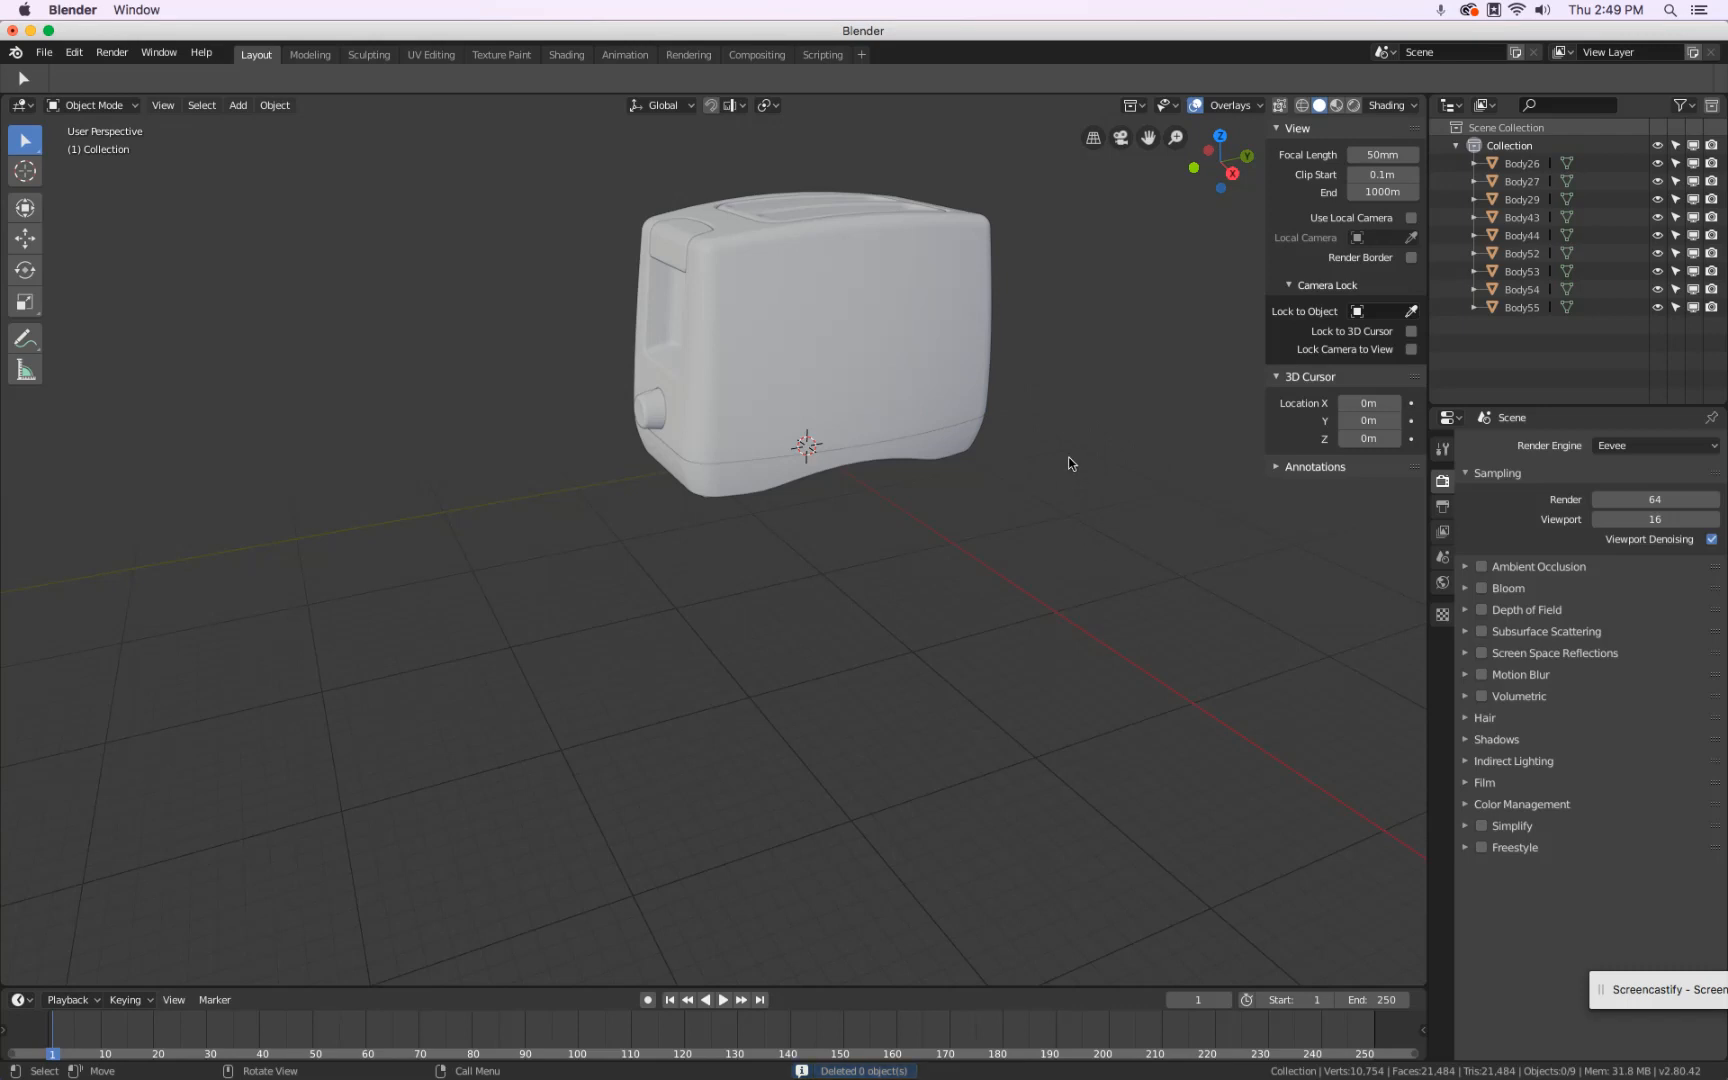
Select all toaster parts and make the main body the active object.
scroll(1068, 456, down, 2)
scroll(1054, 490, up, 2)
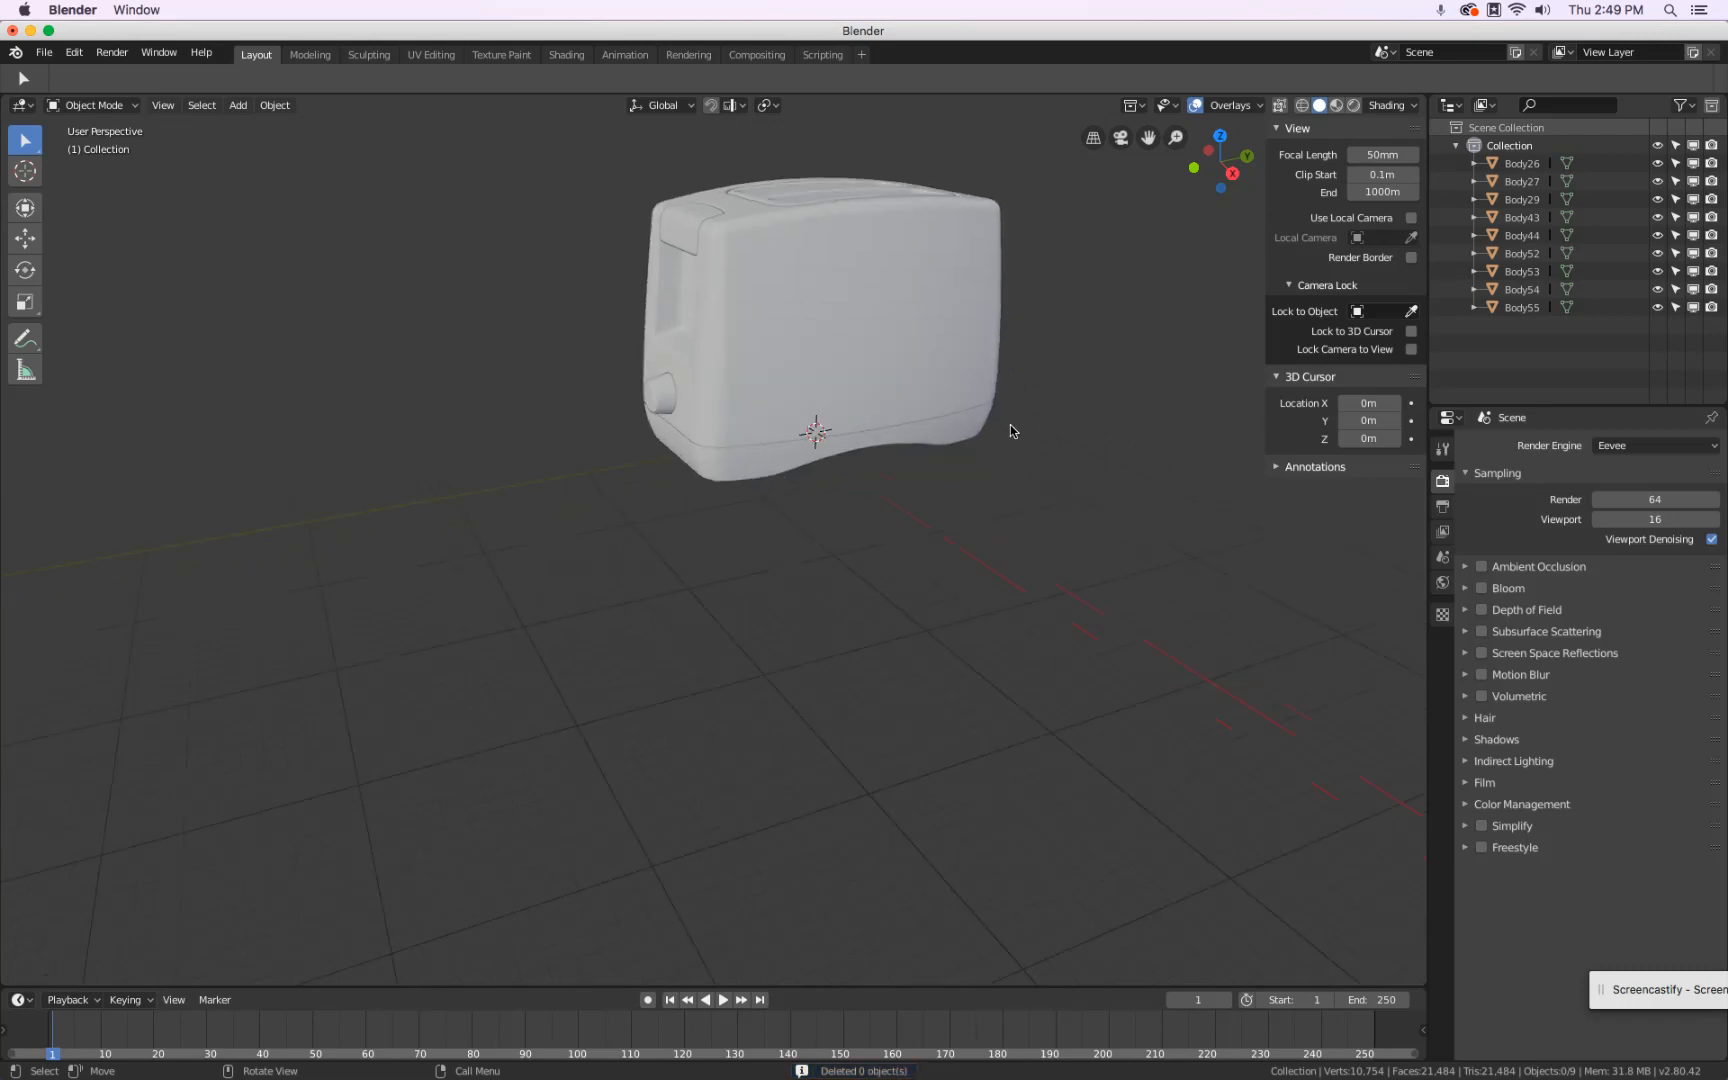
key(a)
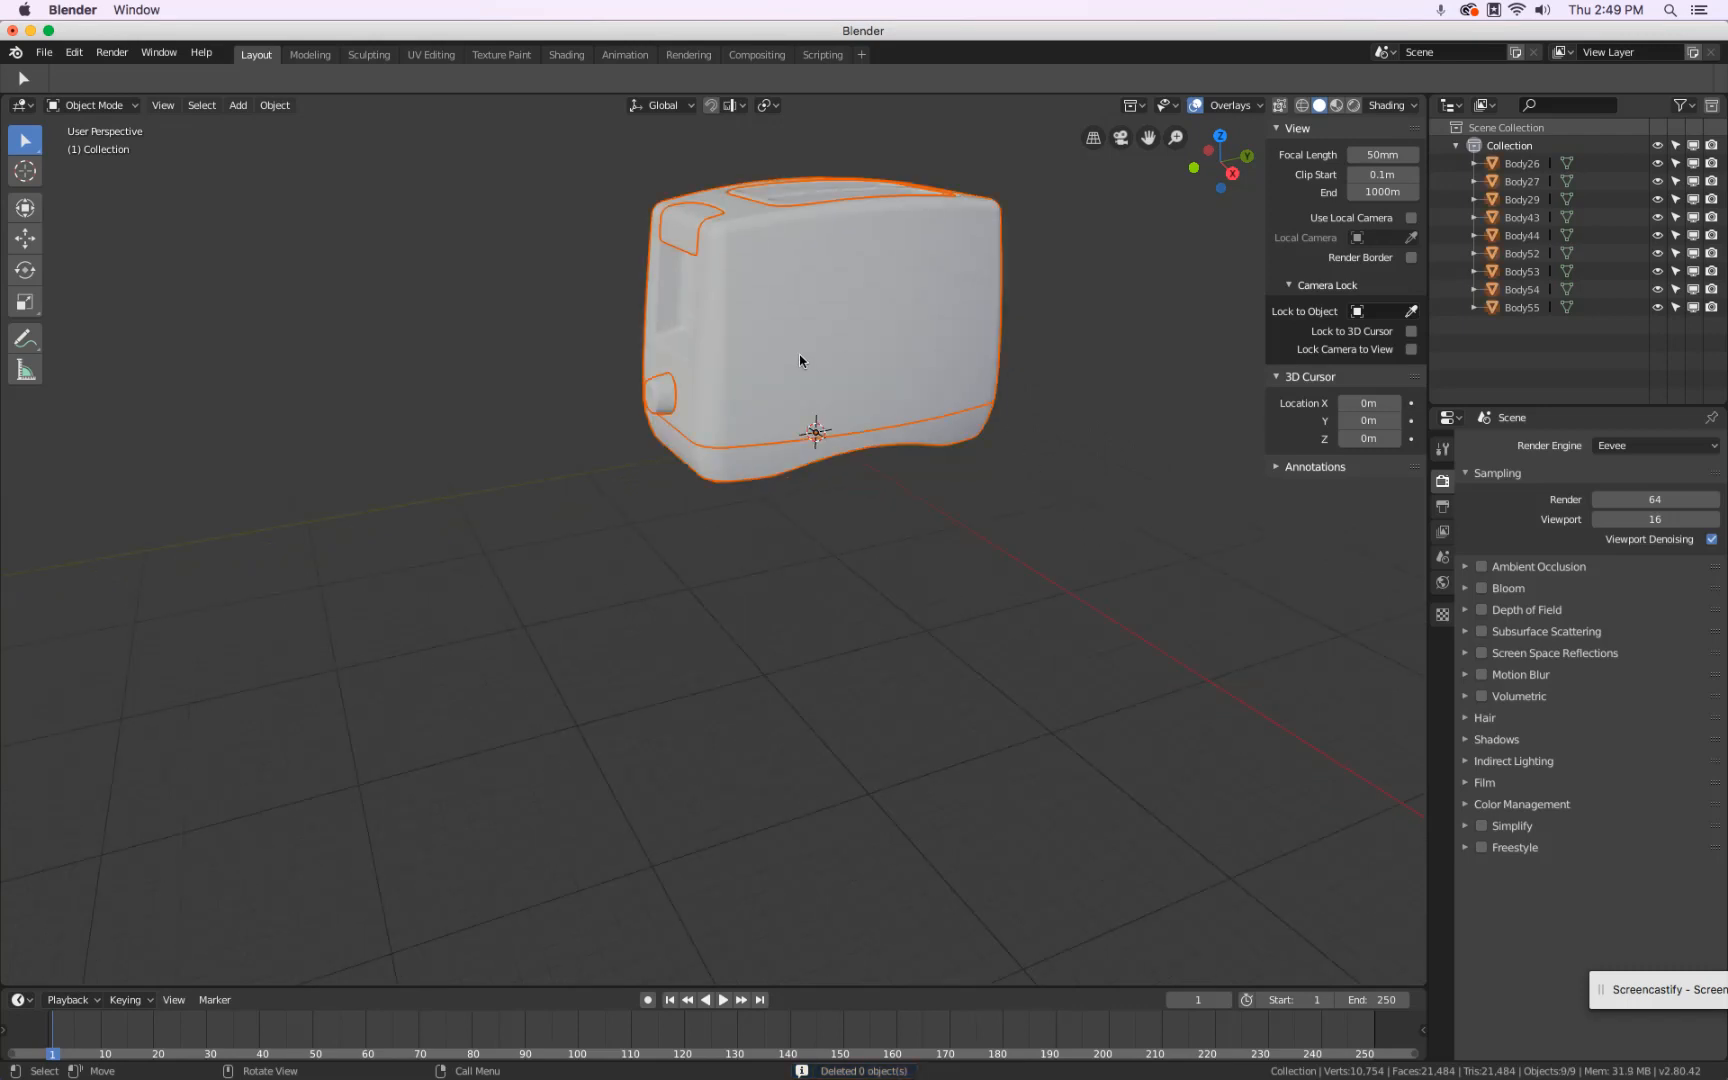
shift+click(657, 300)
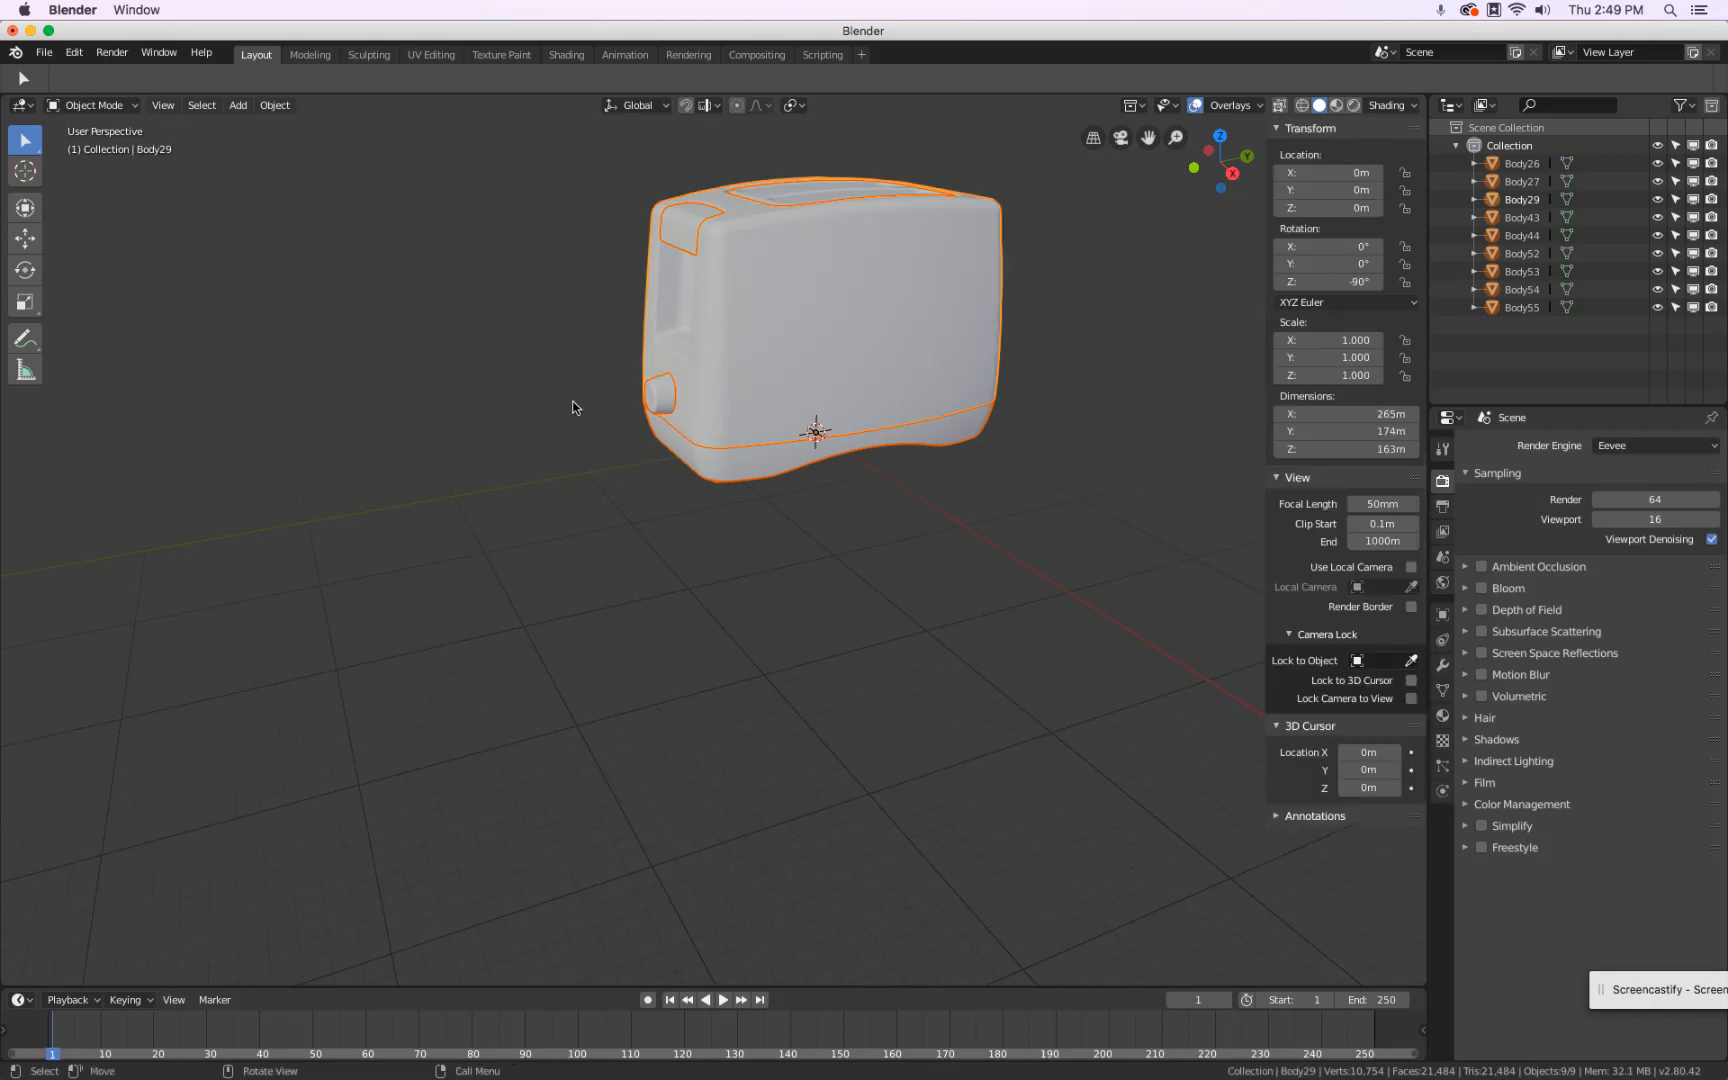
middle_drag(710, 726, 903, 724)
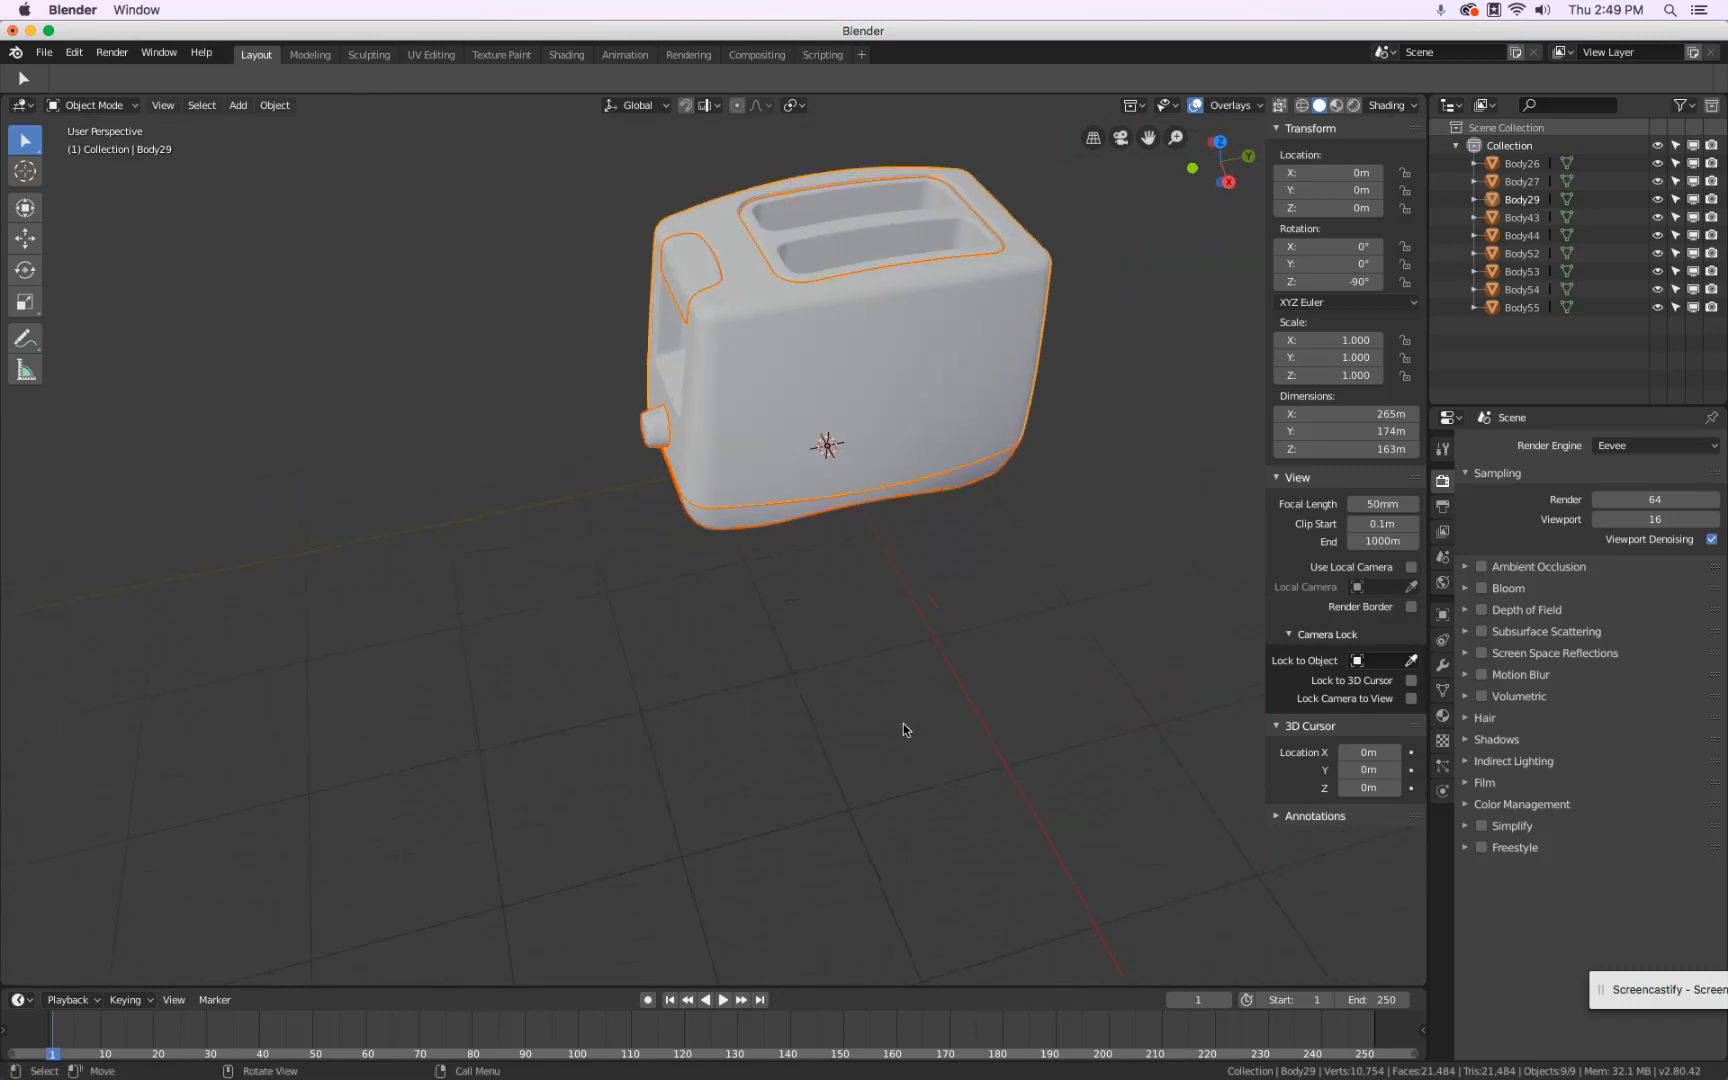
click(1320, 340)
text(0.00)
key(Return)
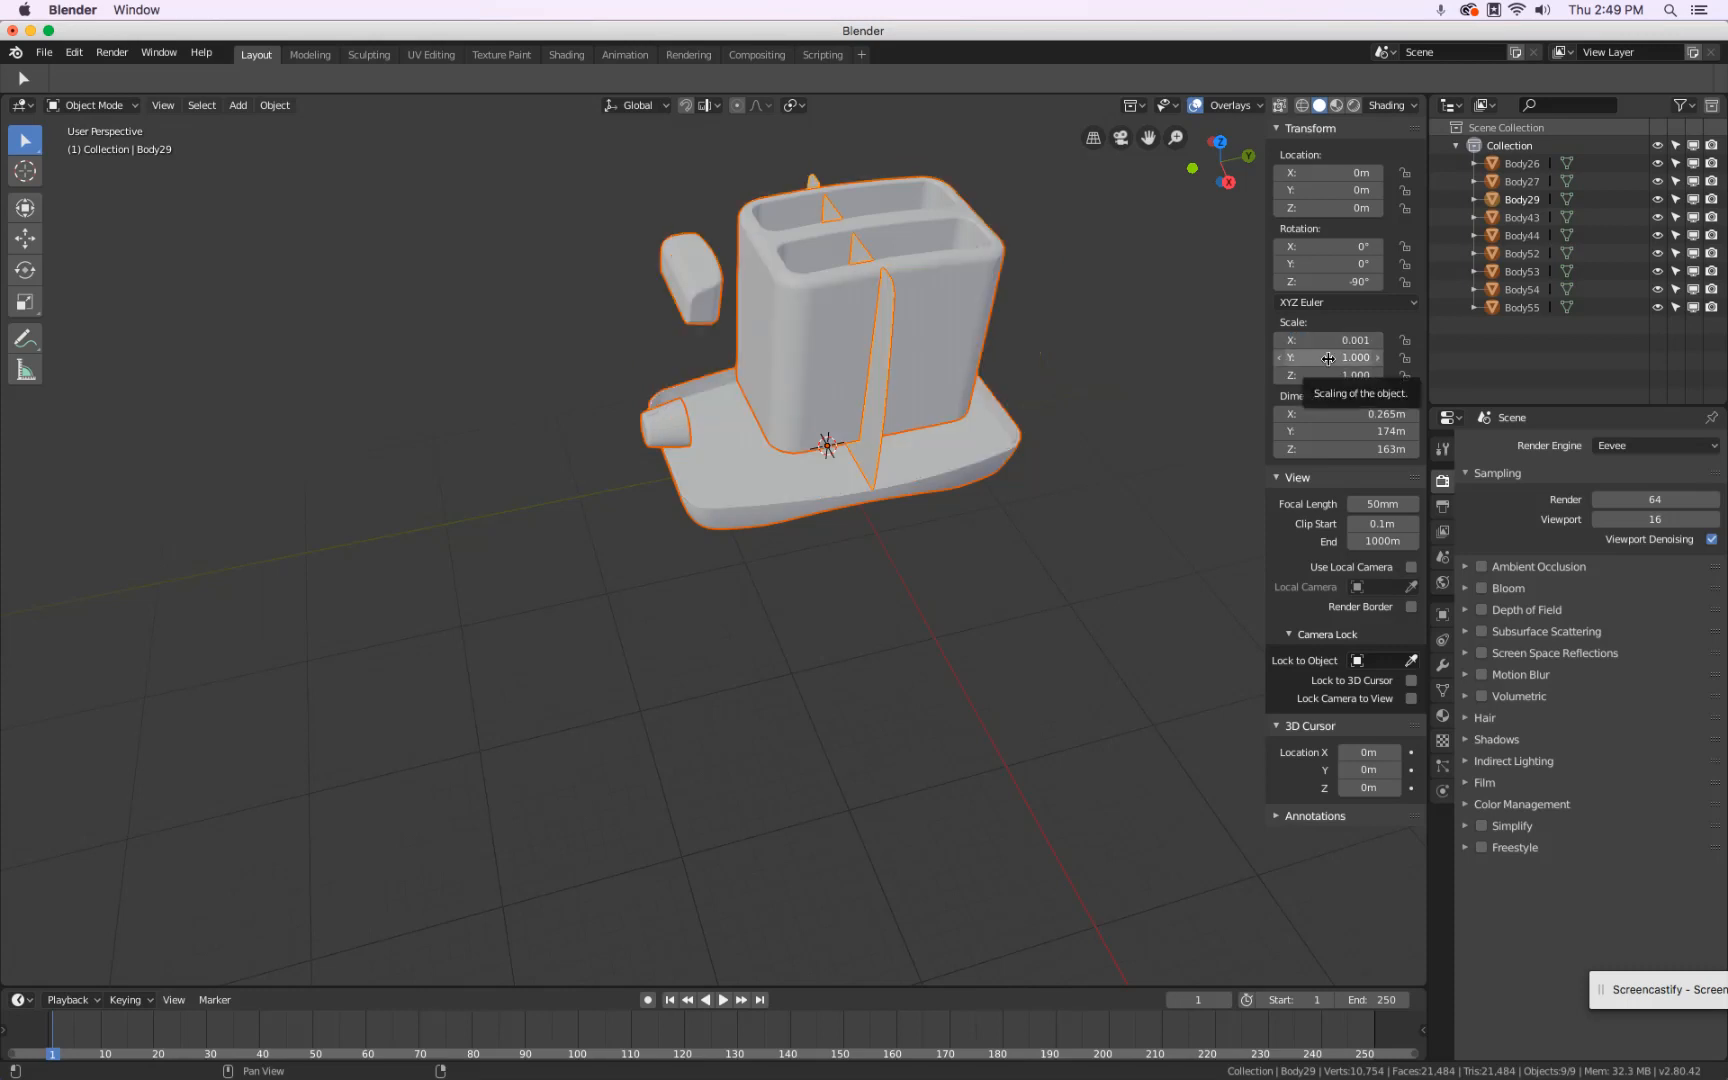
click(1327, 358)
text(.0)
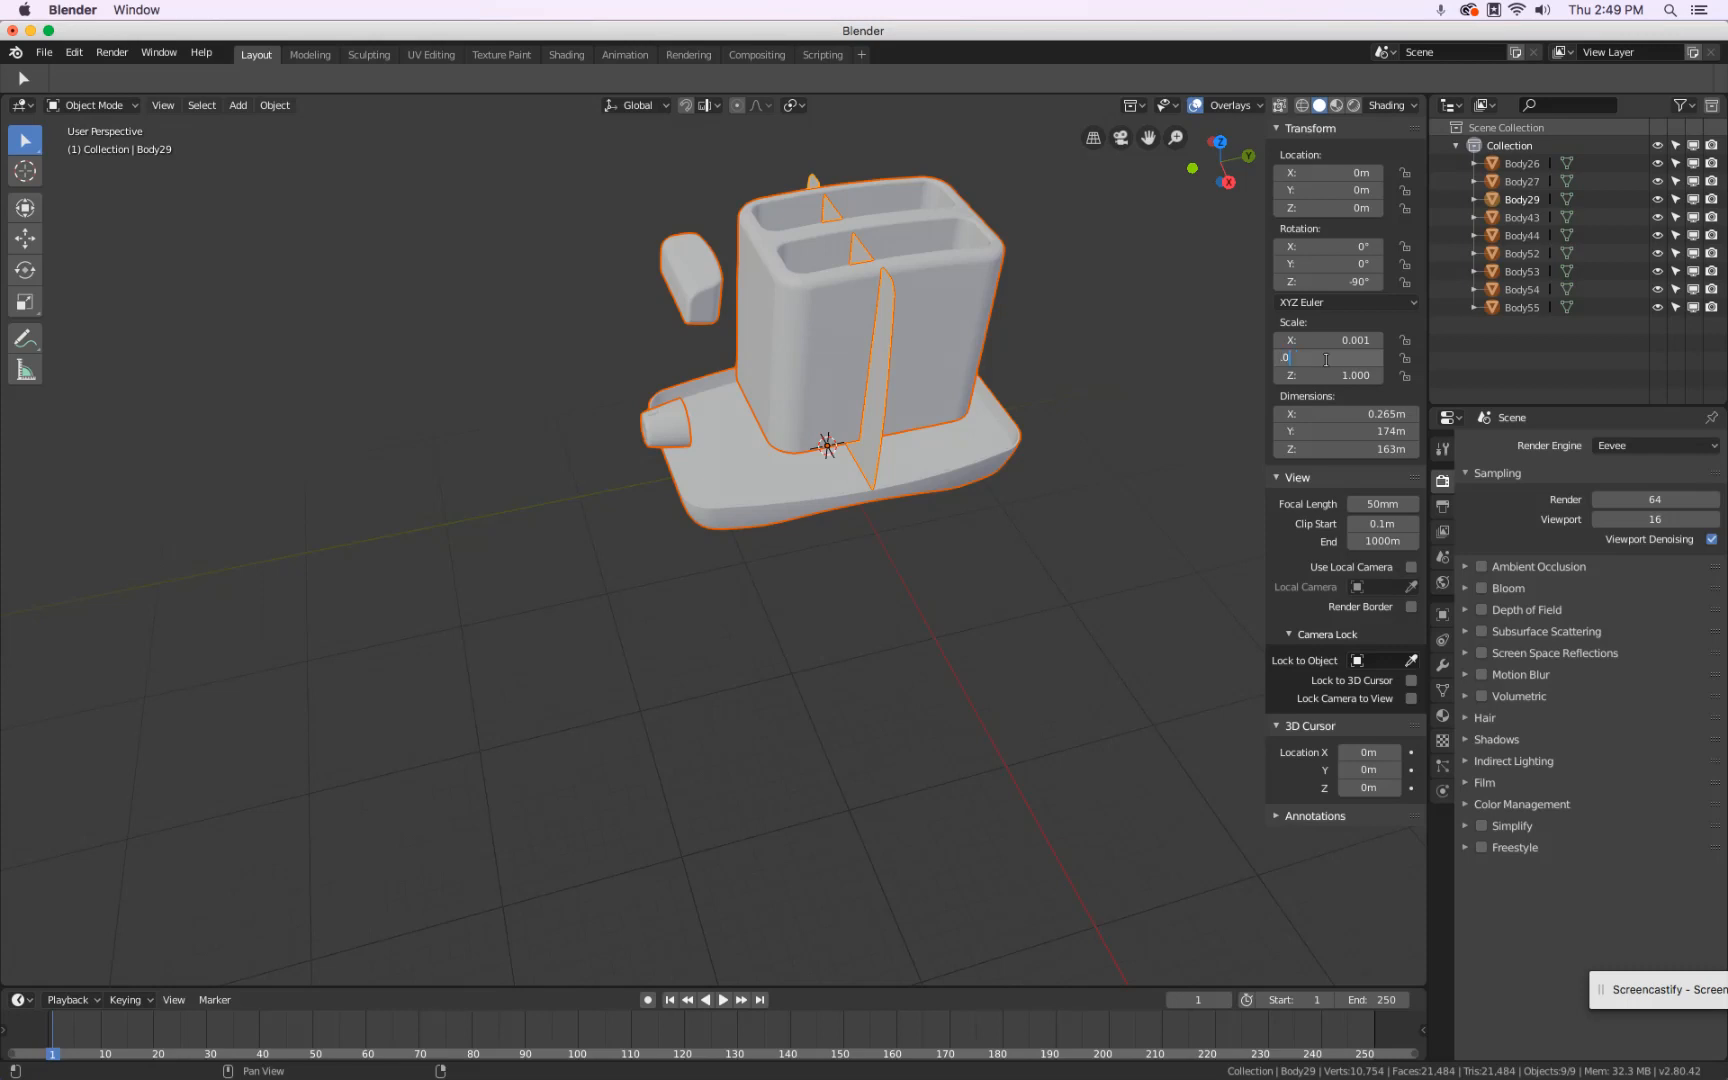
text(01)
key(Return)
mouse_move(892, 329)
middle_down()
mouse_move(857, 427)
mouse_move(925, 316)
mouse_move(910, 301)
middle_up()
key(super+z)
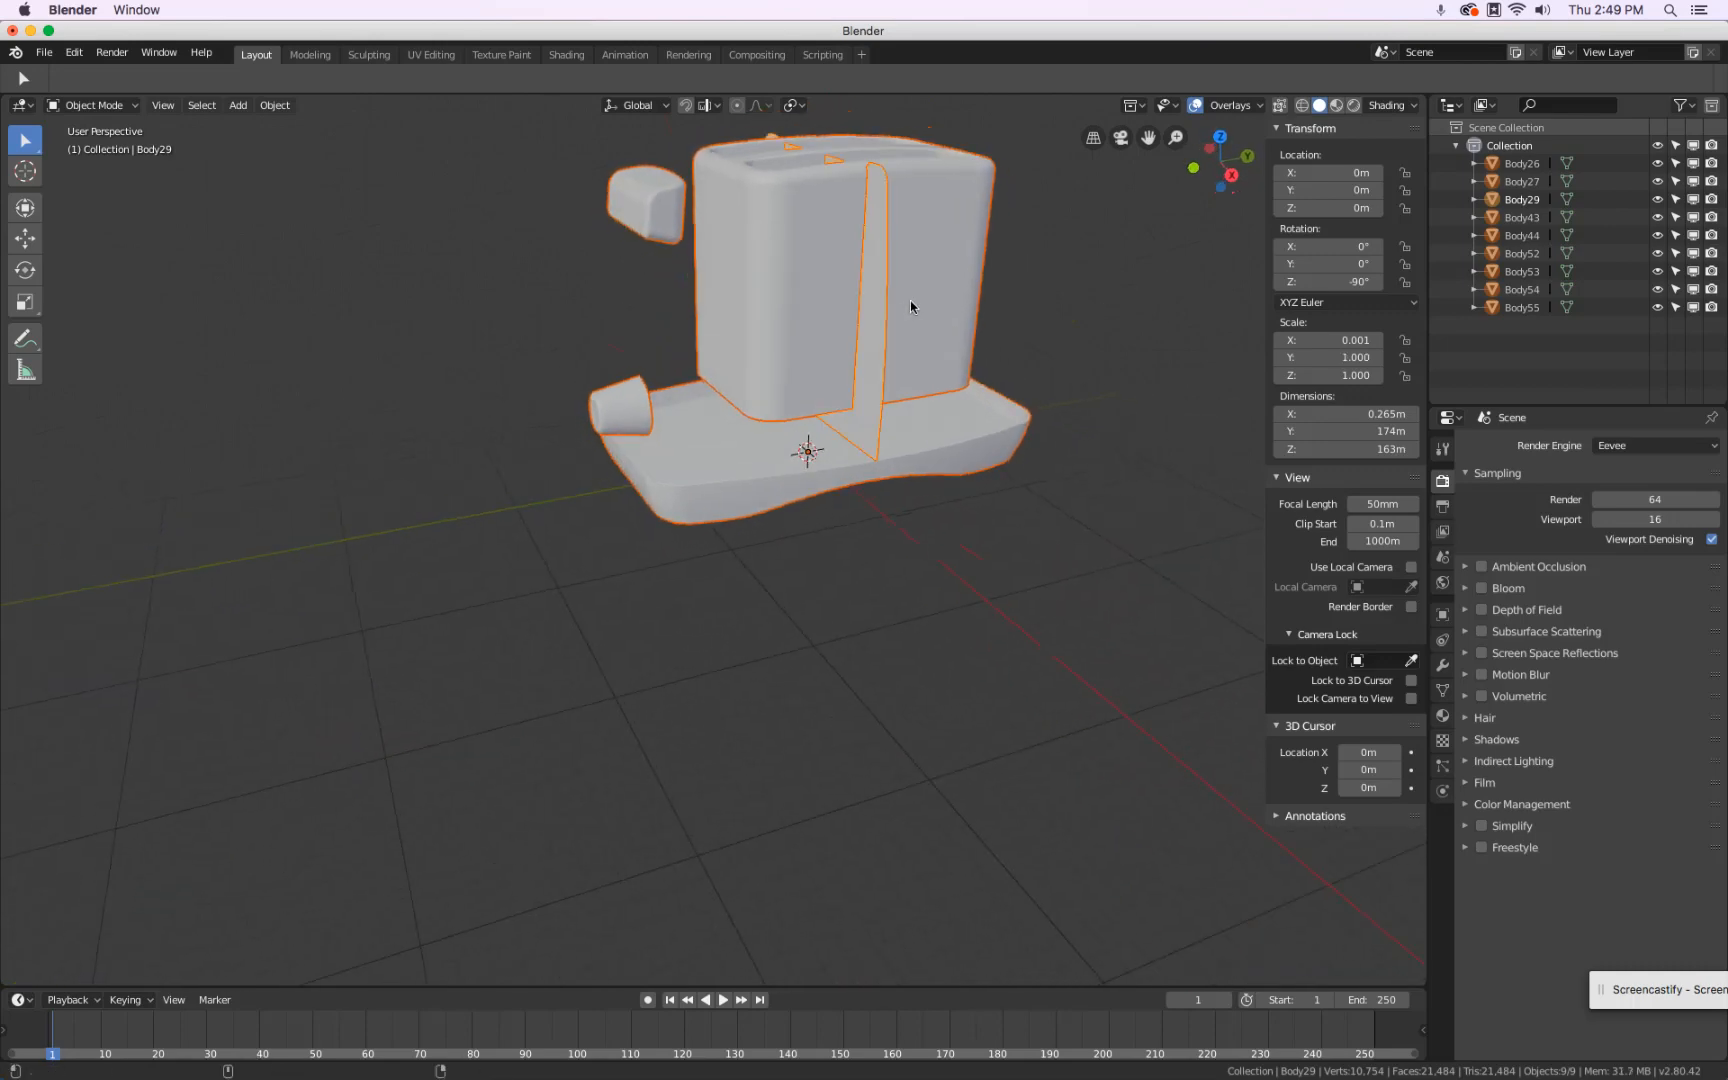
key(super+z)
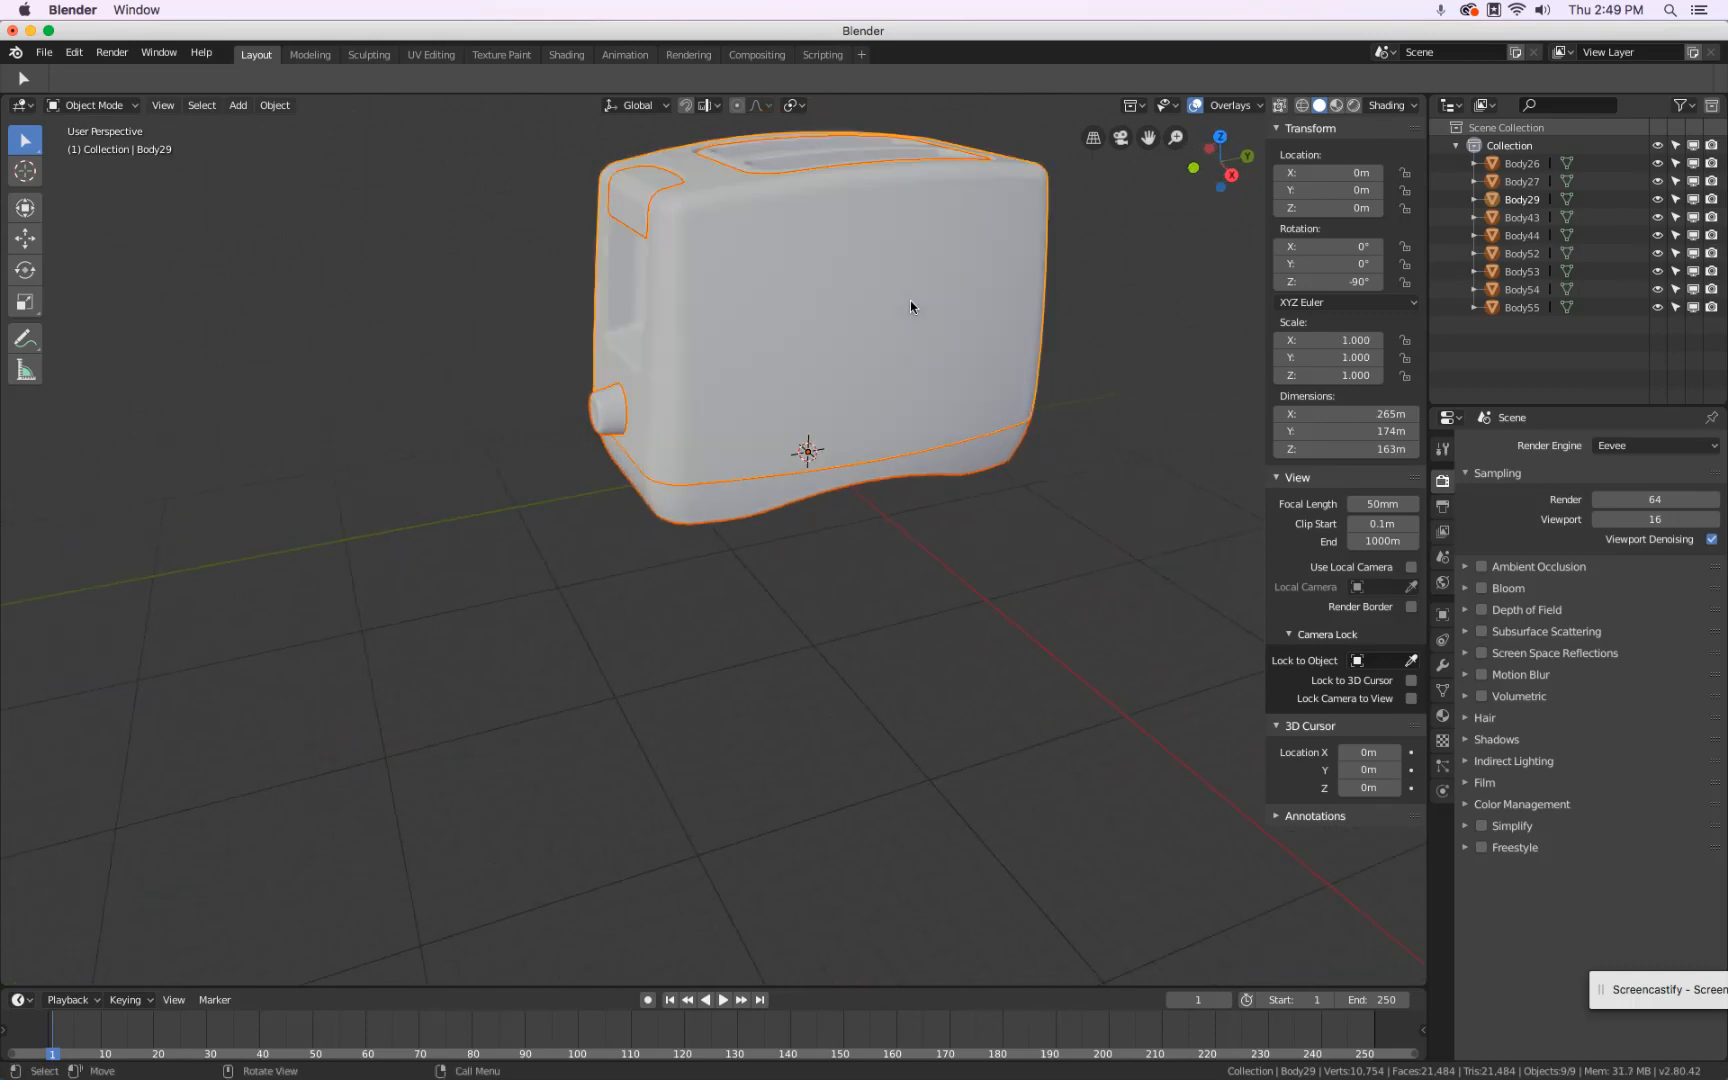
Set the X, Y and Z scale of all selected toaster parts together to 0.001.
middle_drag(662, 304, 582, 288)
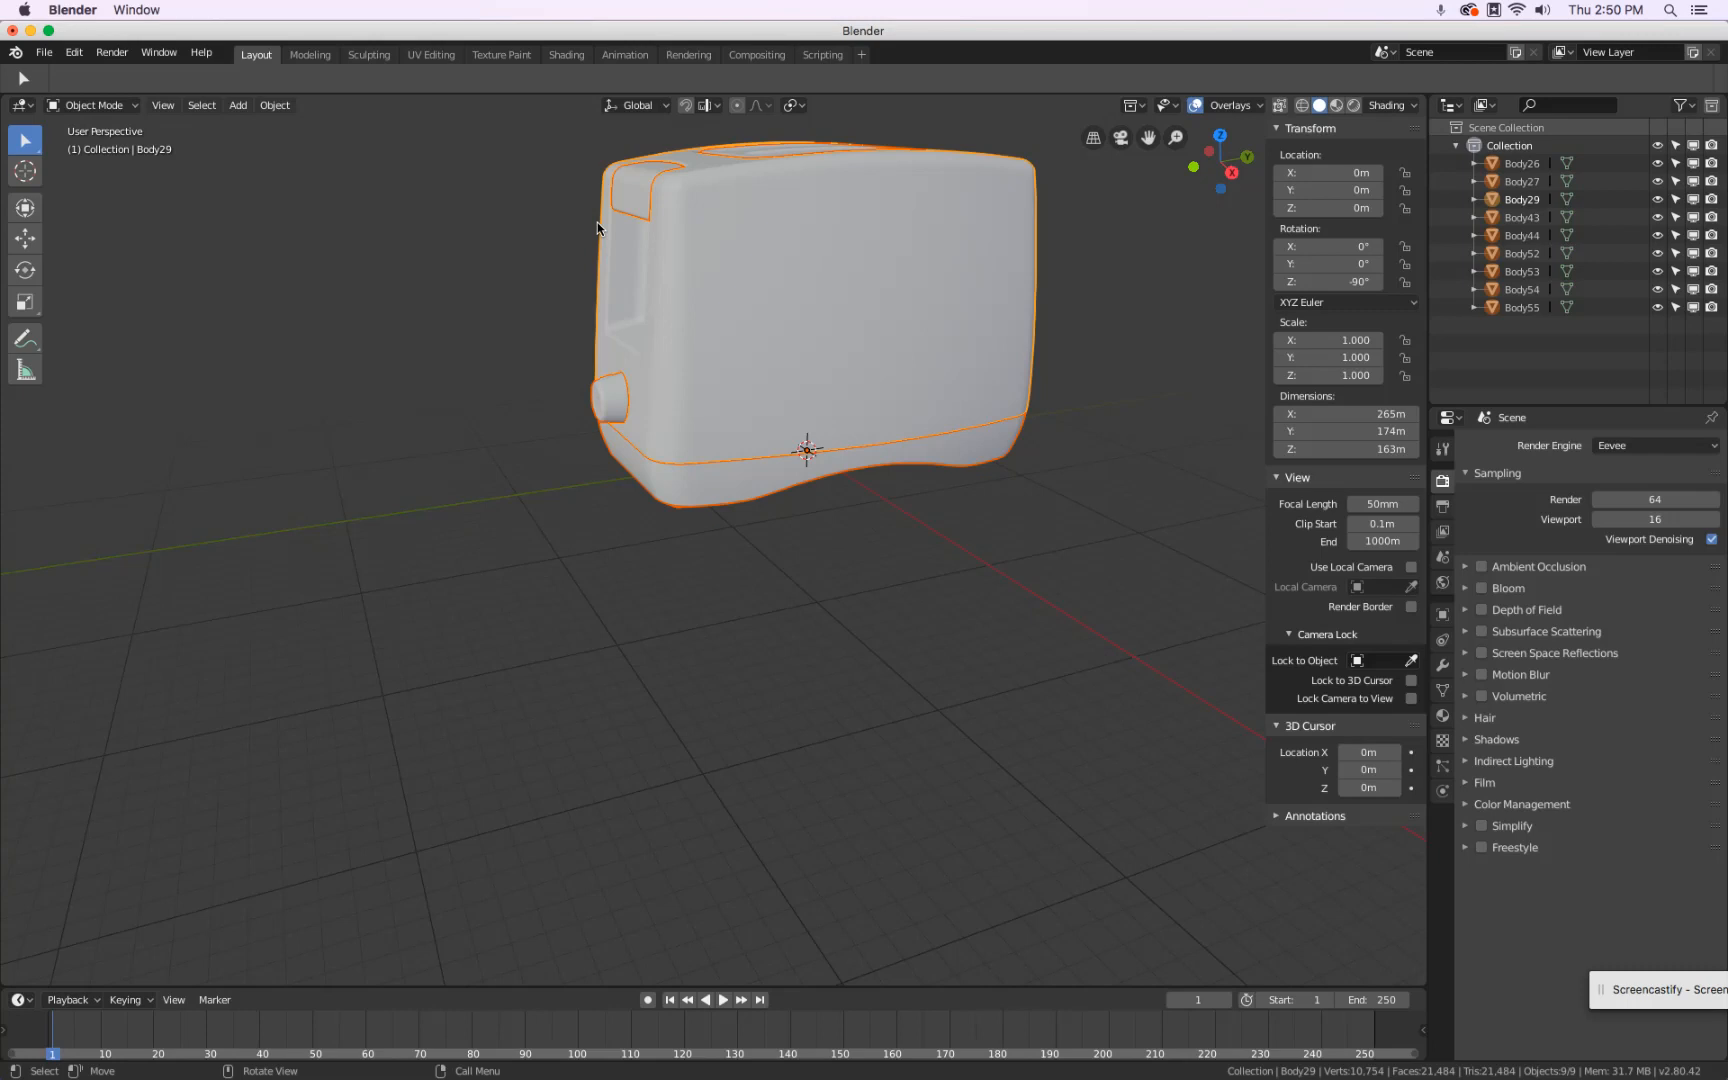
key(alt)
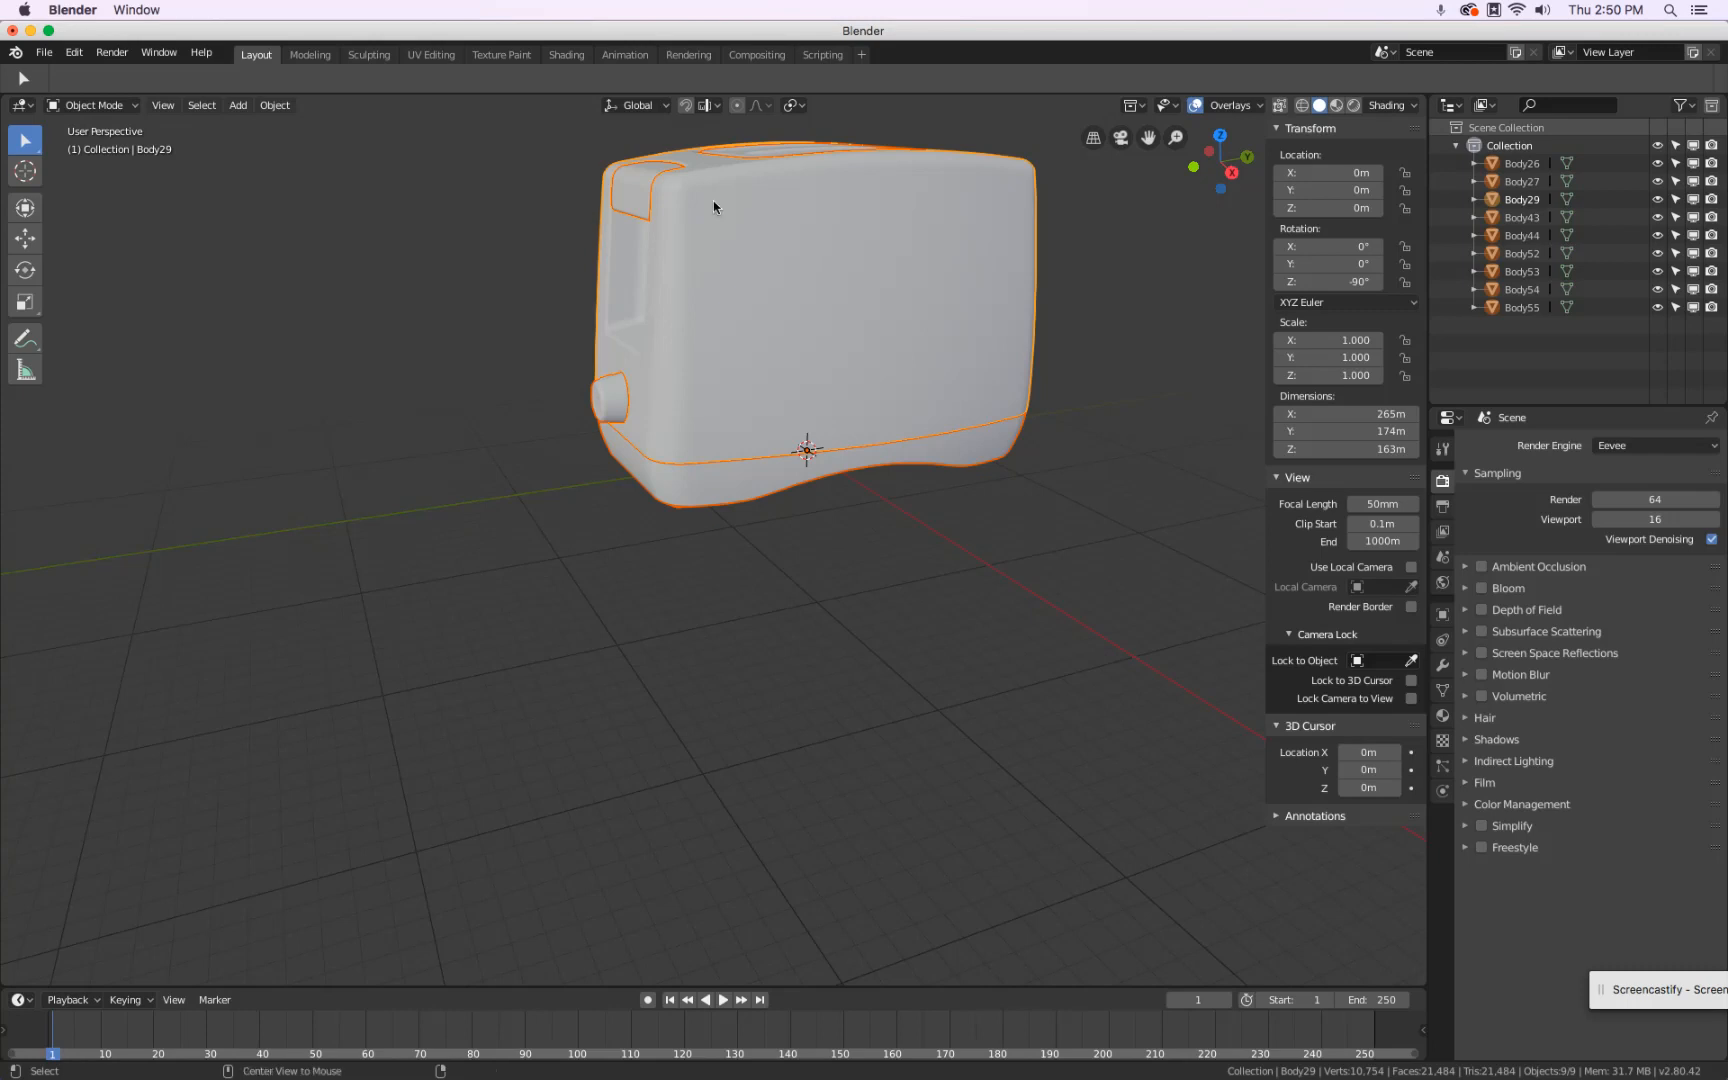
click(1316, 341)
text(0)
key(Return)
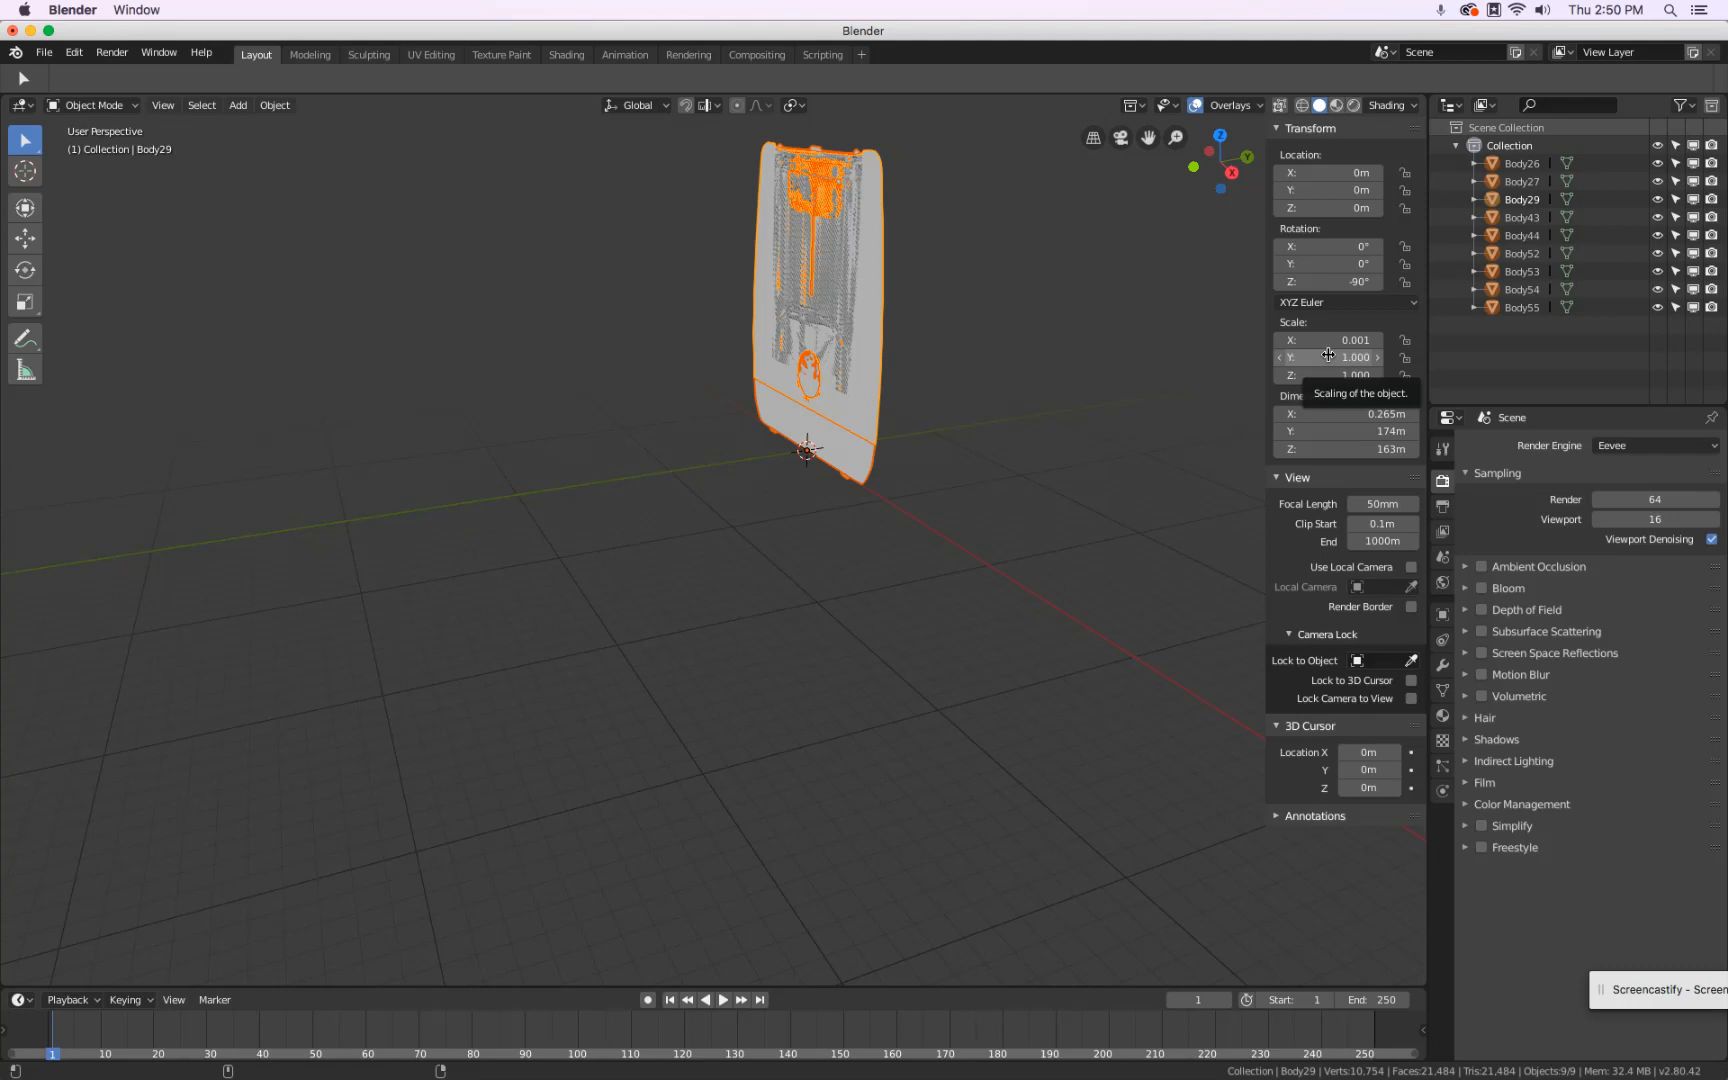
click(1327, 355)
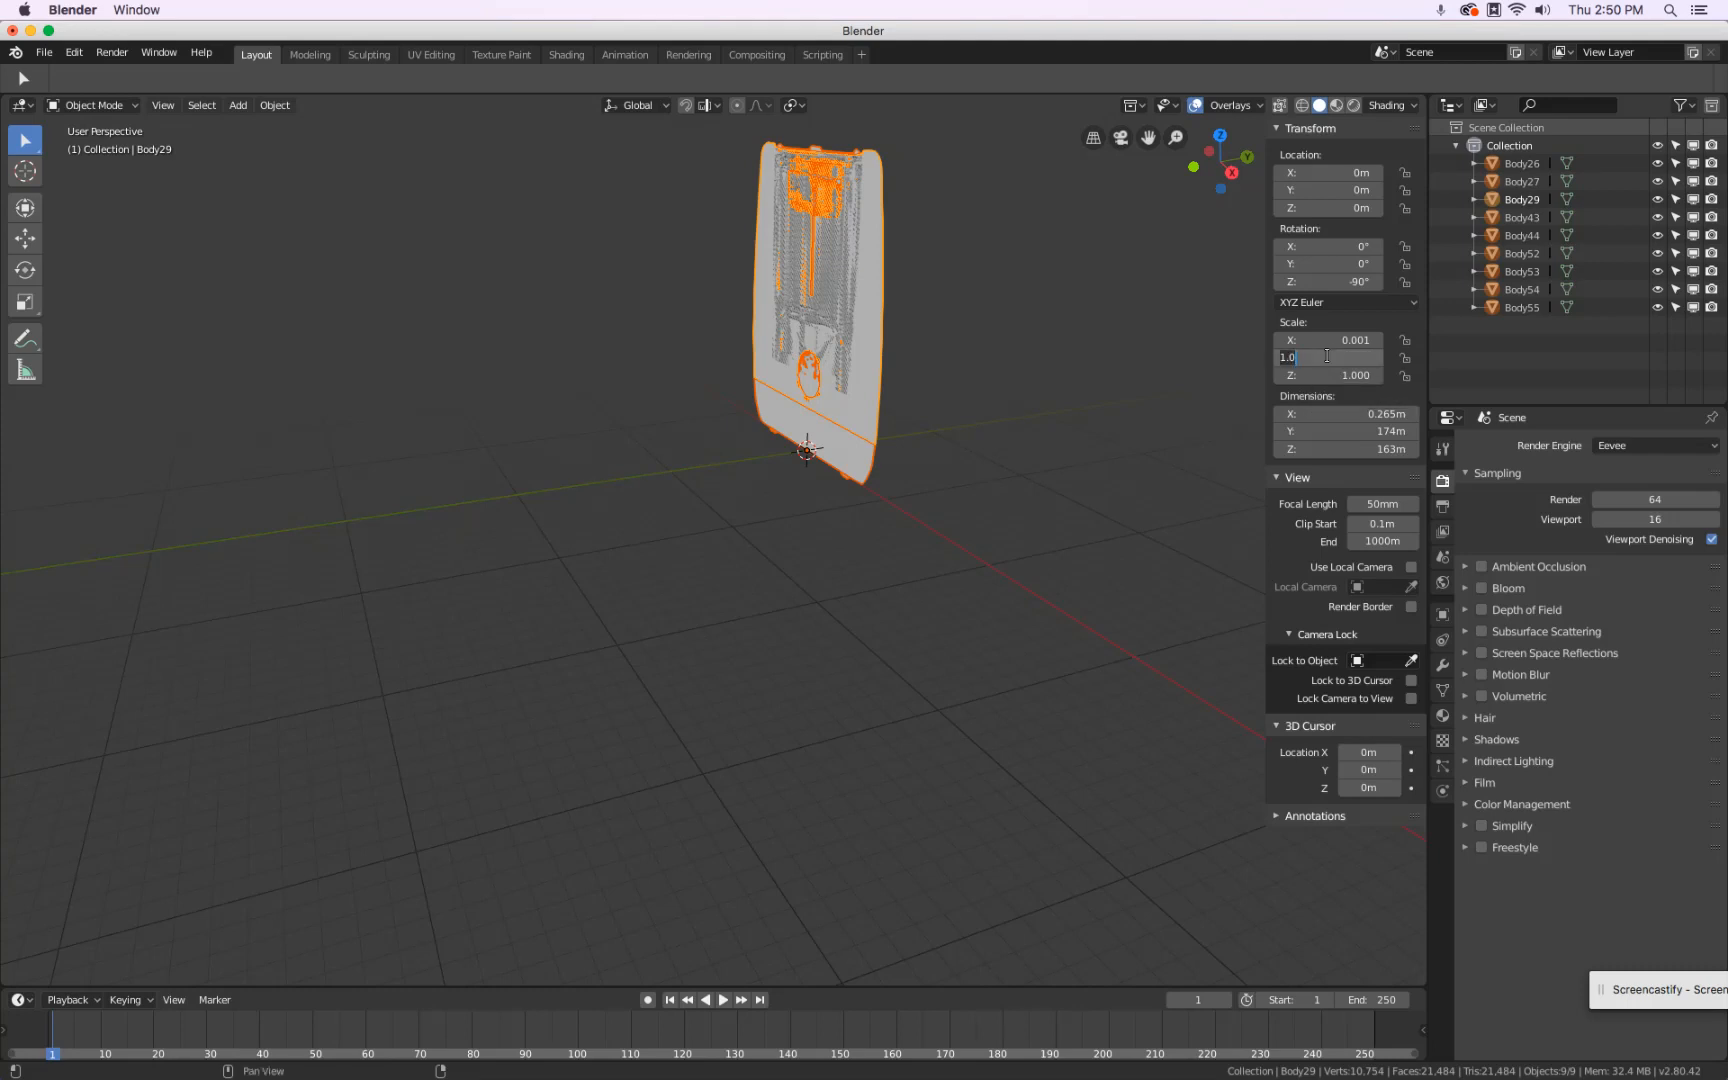
text(0.001)
key(Return)
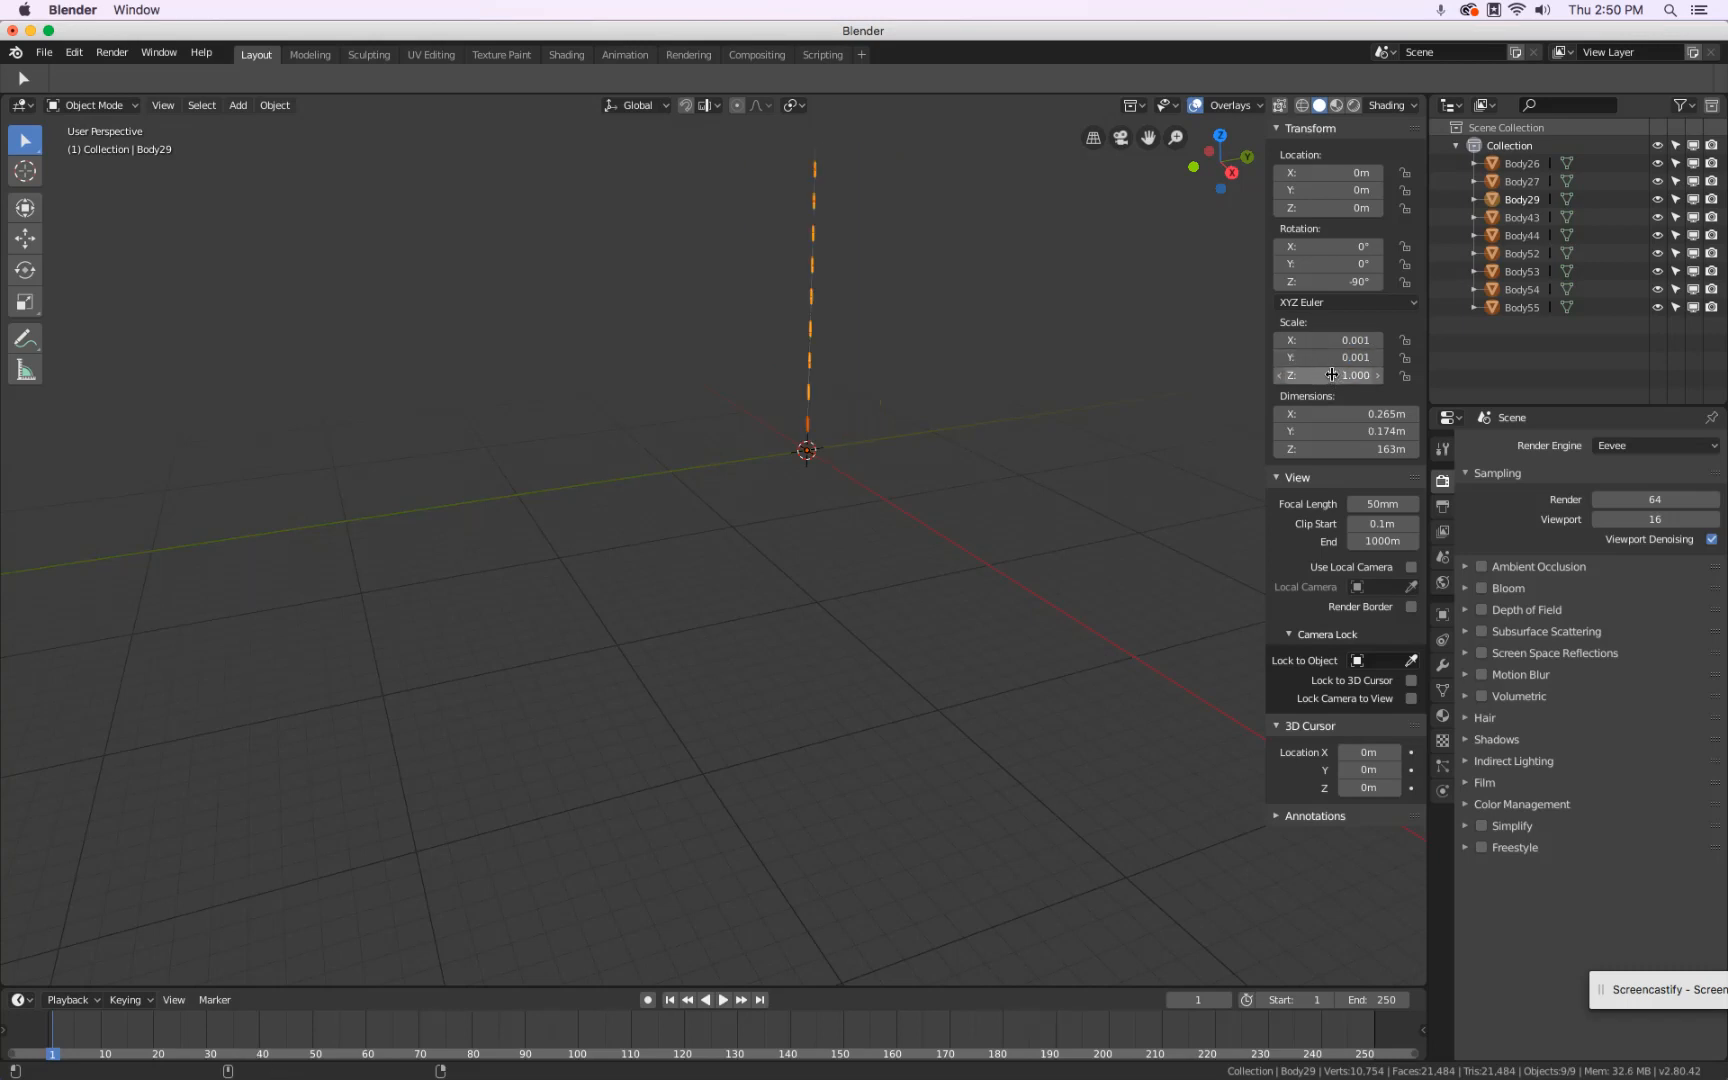
click(1330, 375)
text(0.001)
key(Return)
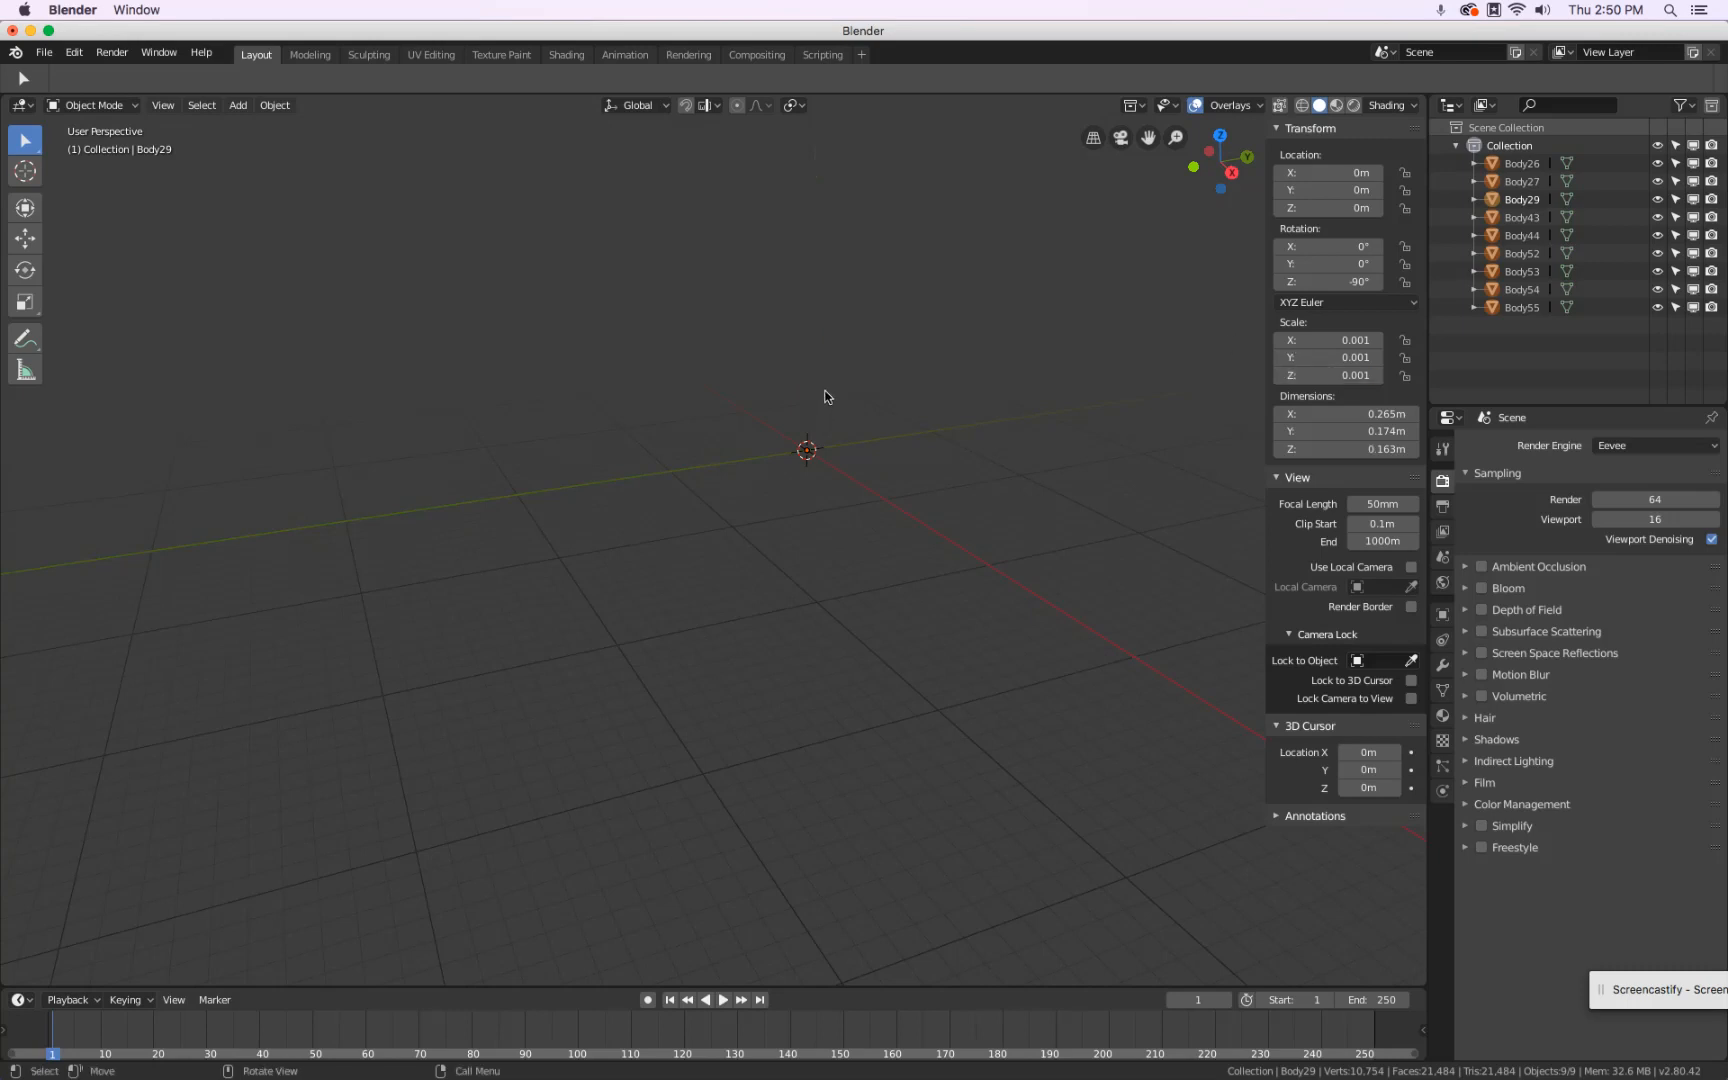
Frame the selected toaster parts so the scaled-down model fills the viewport.
scroll(738, 394, up, 8)
click(163, 105)
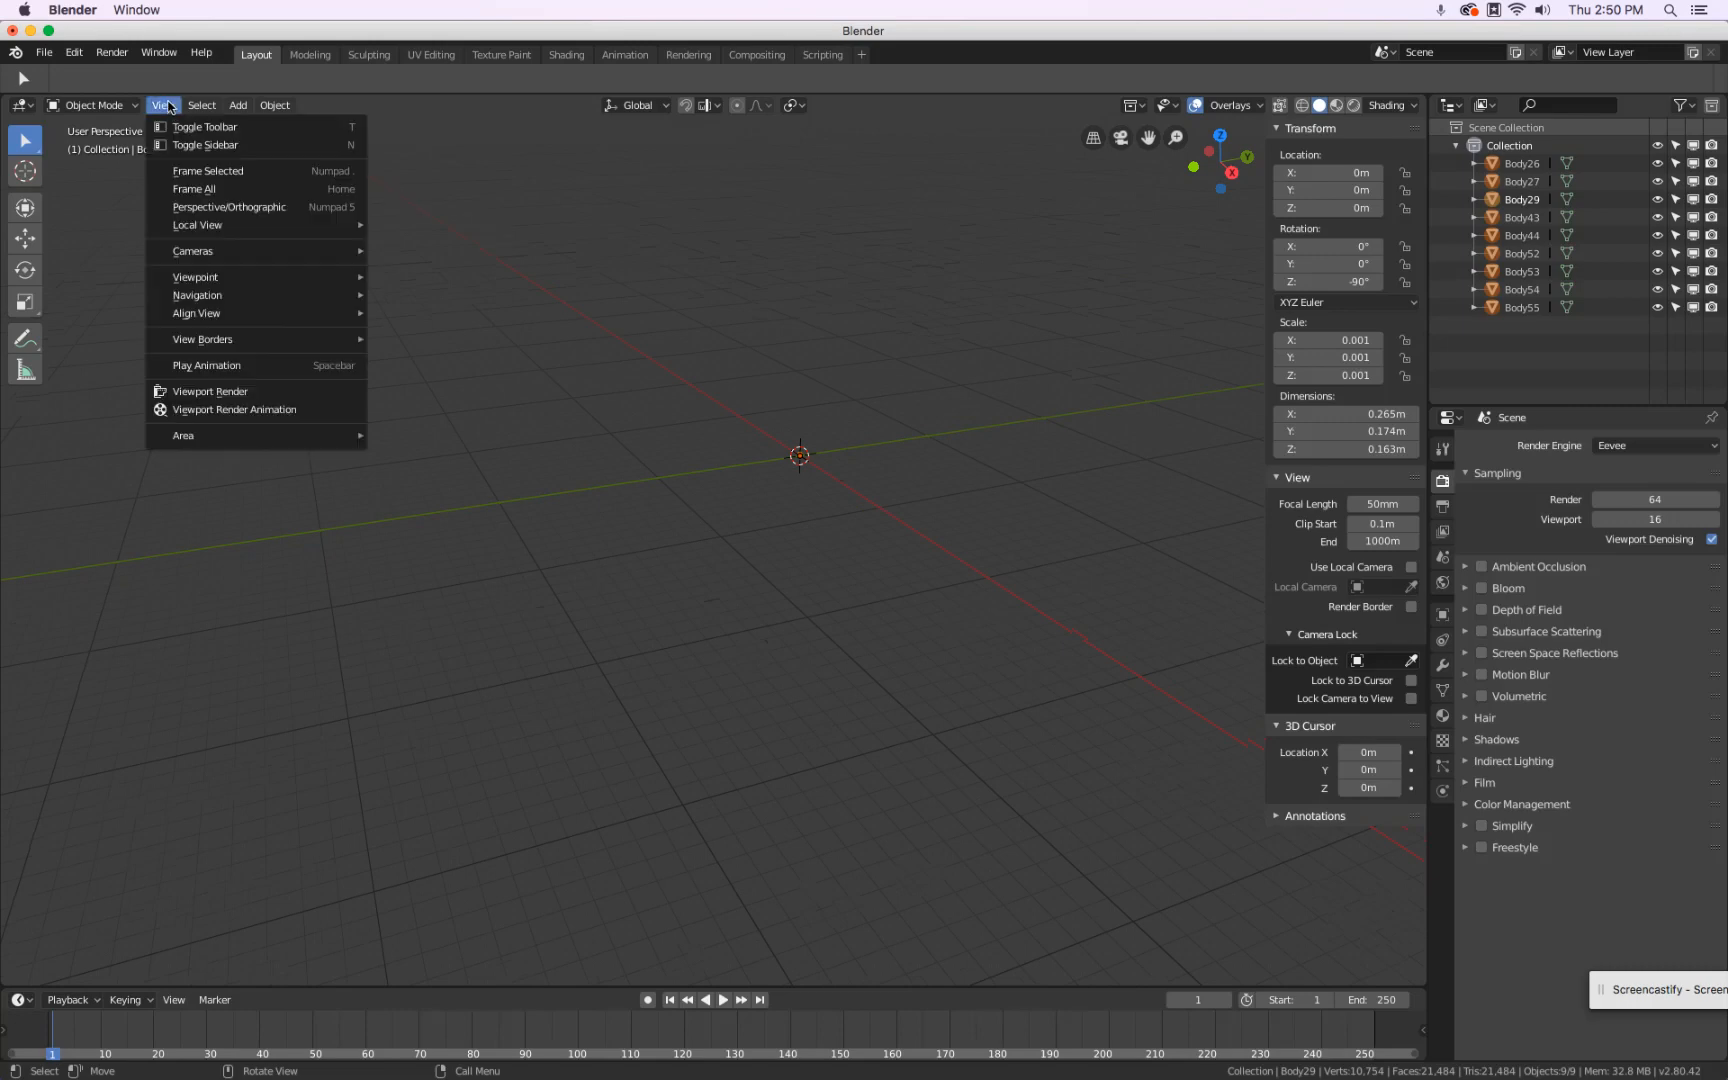
click(245, 172)
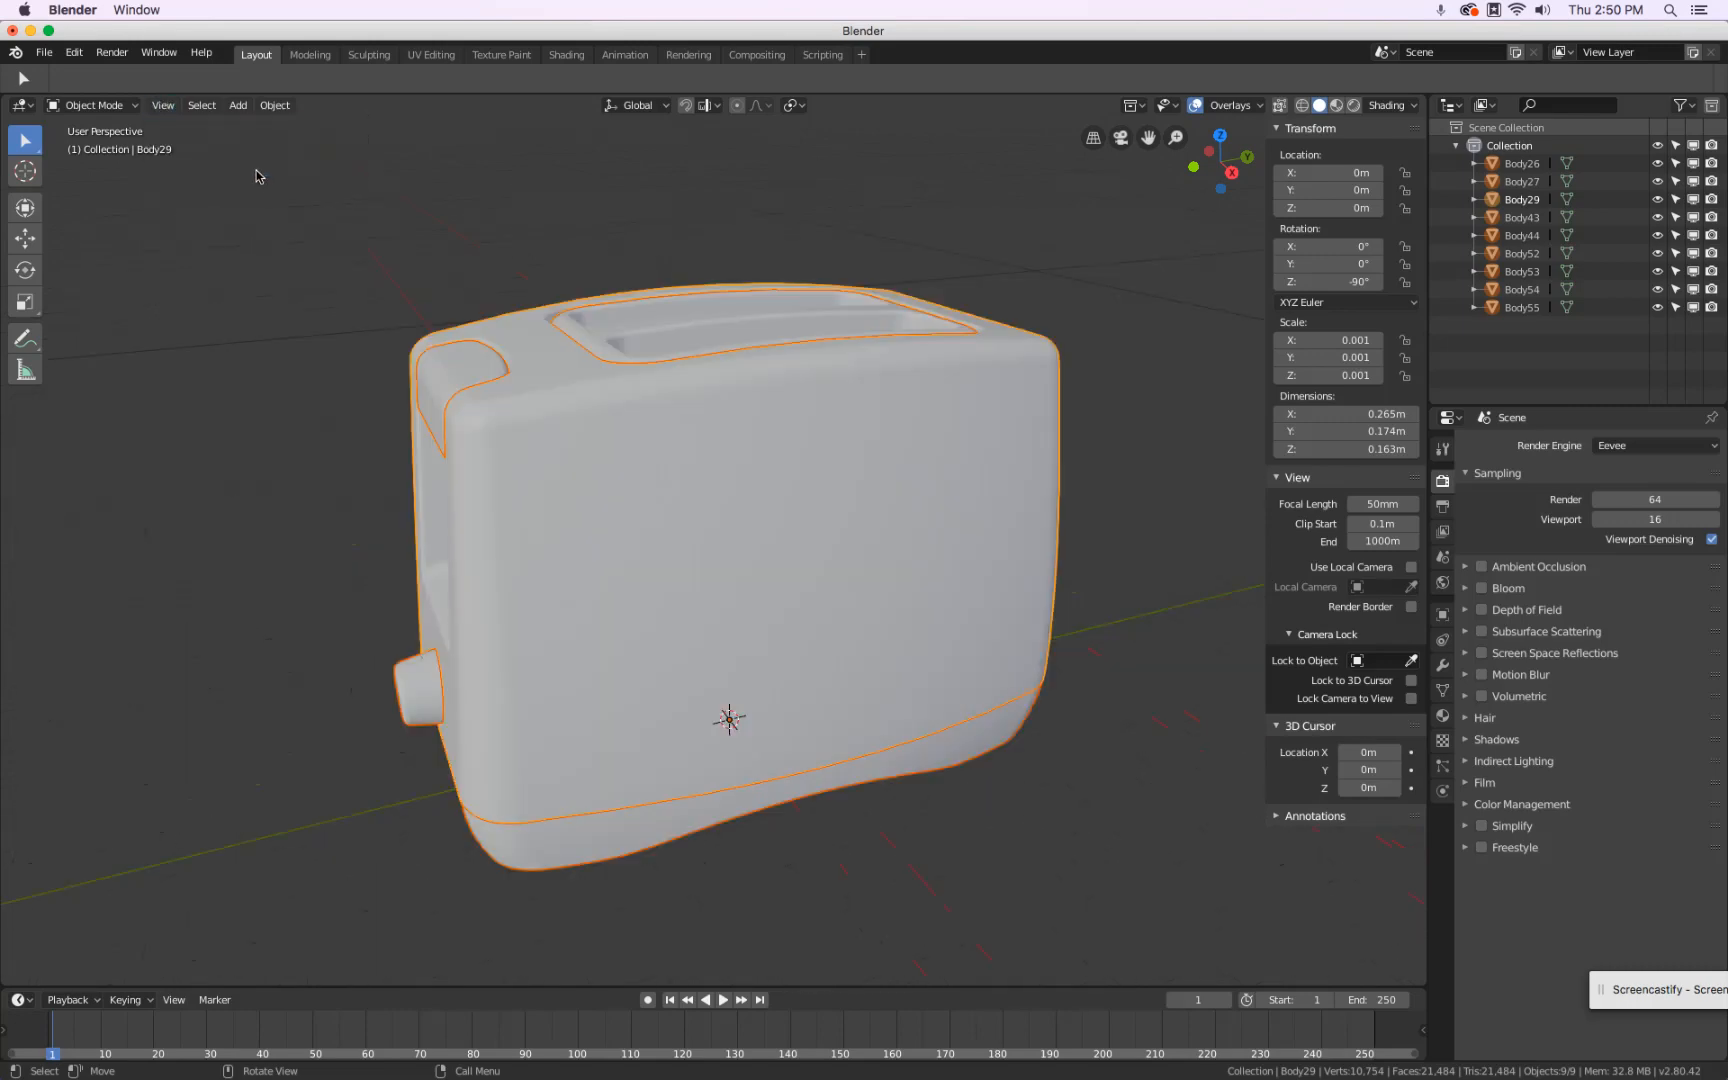
Orbit around the scaled toaster and zoom in and out to inspect it from several sides.
middle_drag(366, 752, 309, 679)
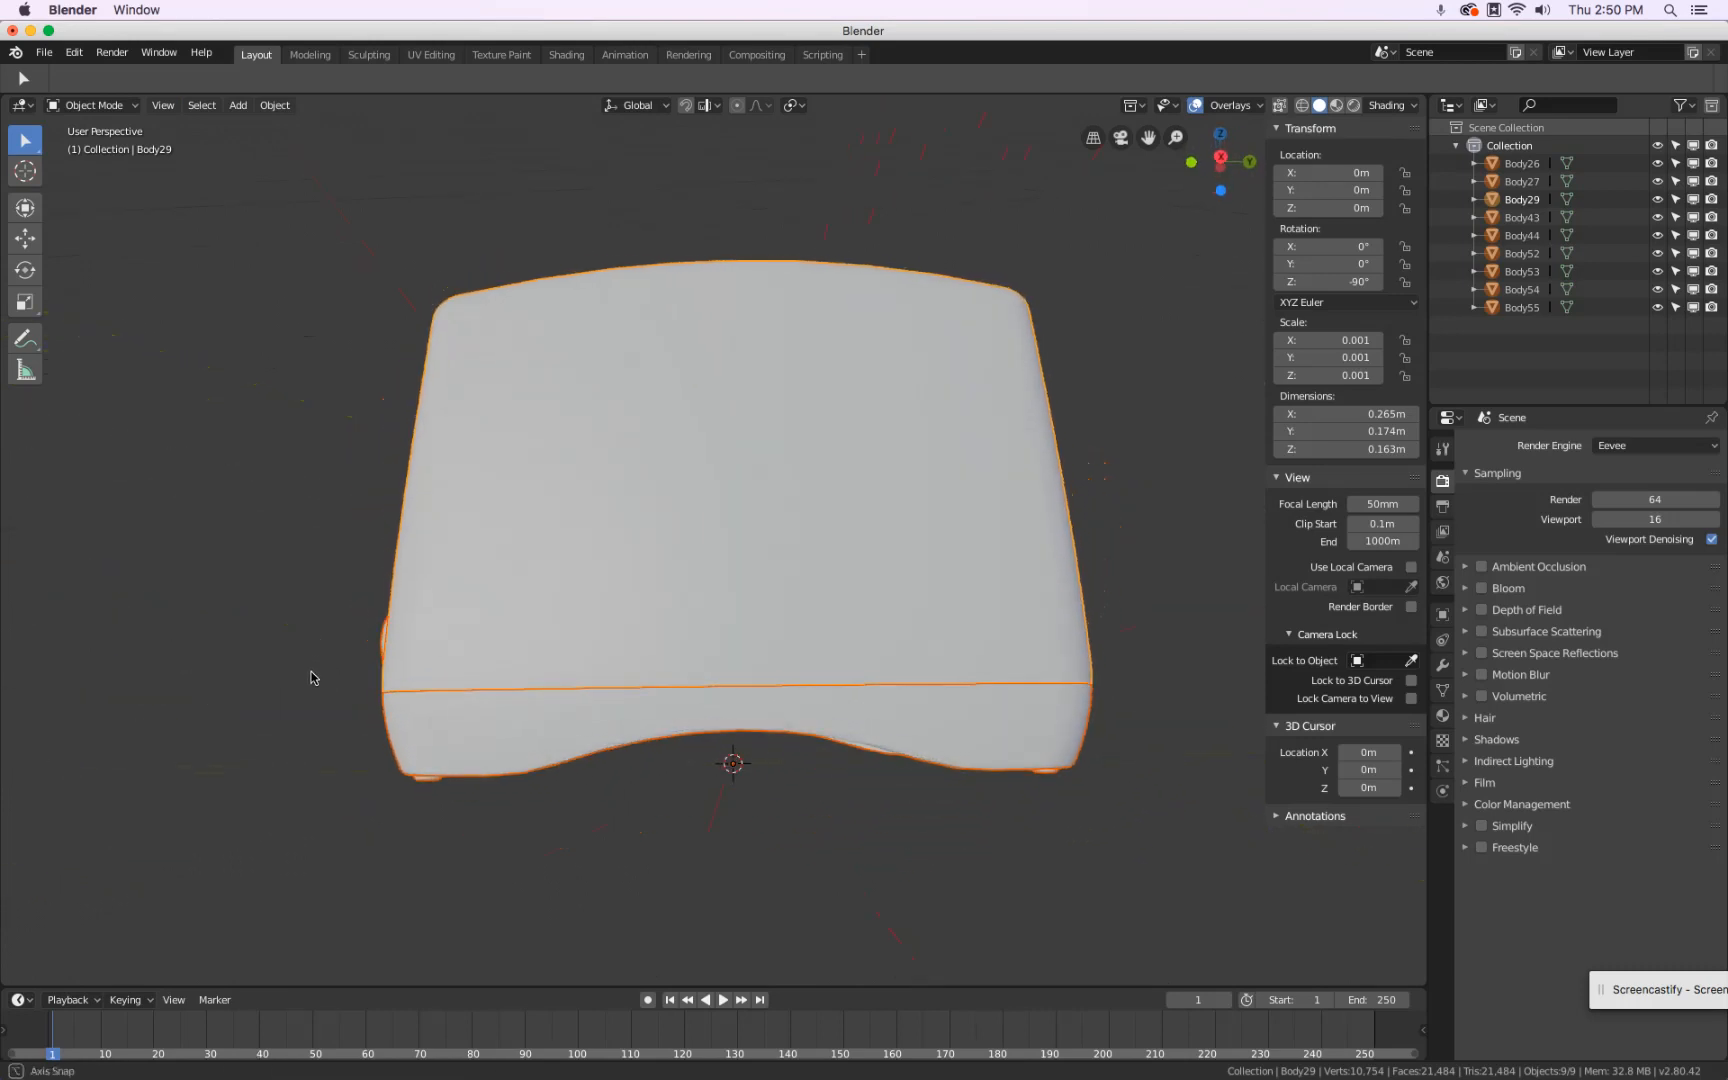
middle_drag(1180, 247, 815, 405)
middle_drag(1153, 425, 1110, 408)
scroll(1110, 408, up, 5)
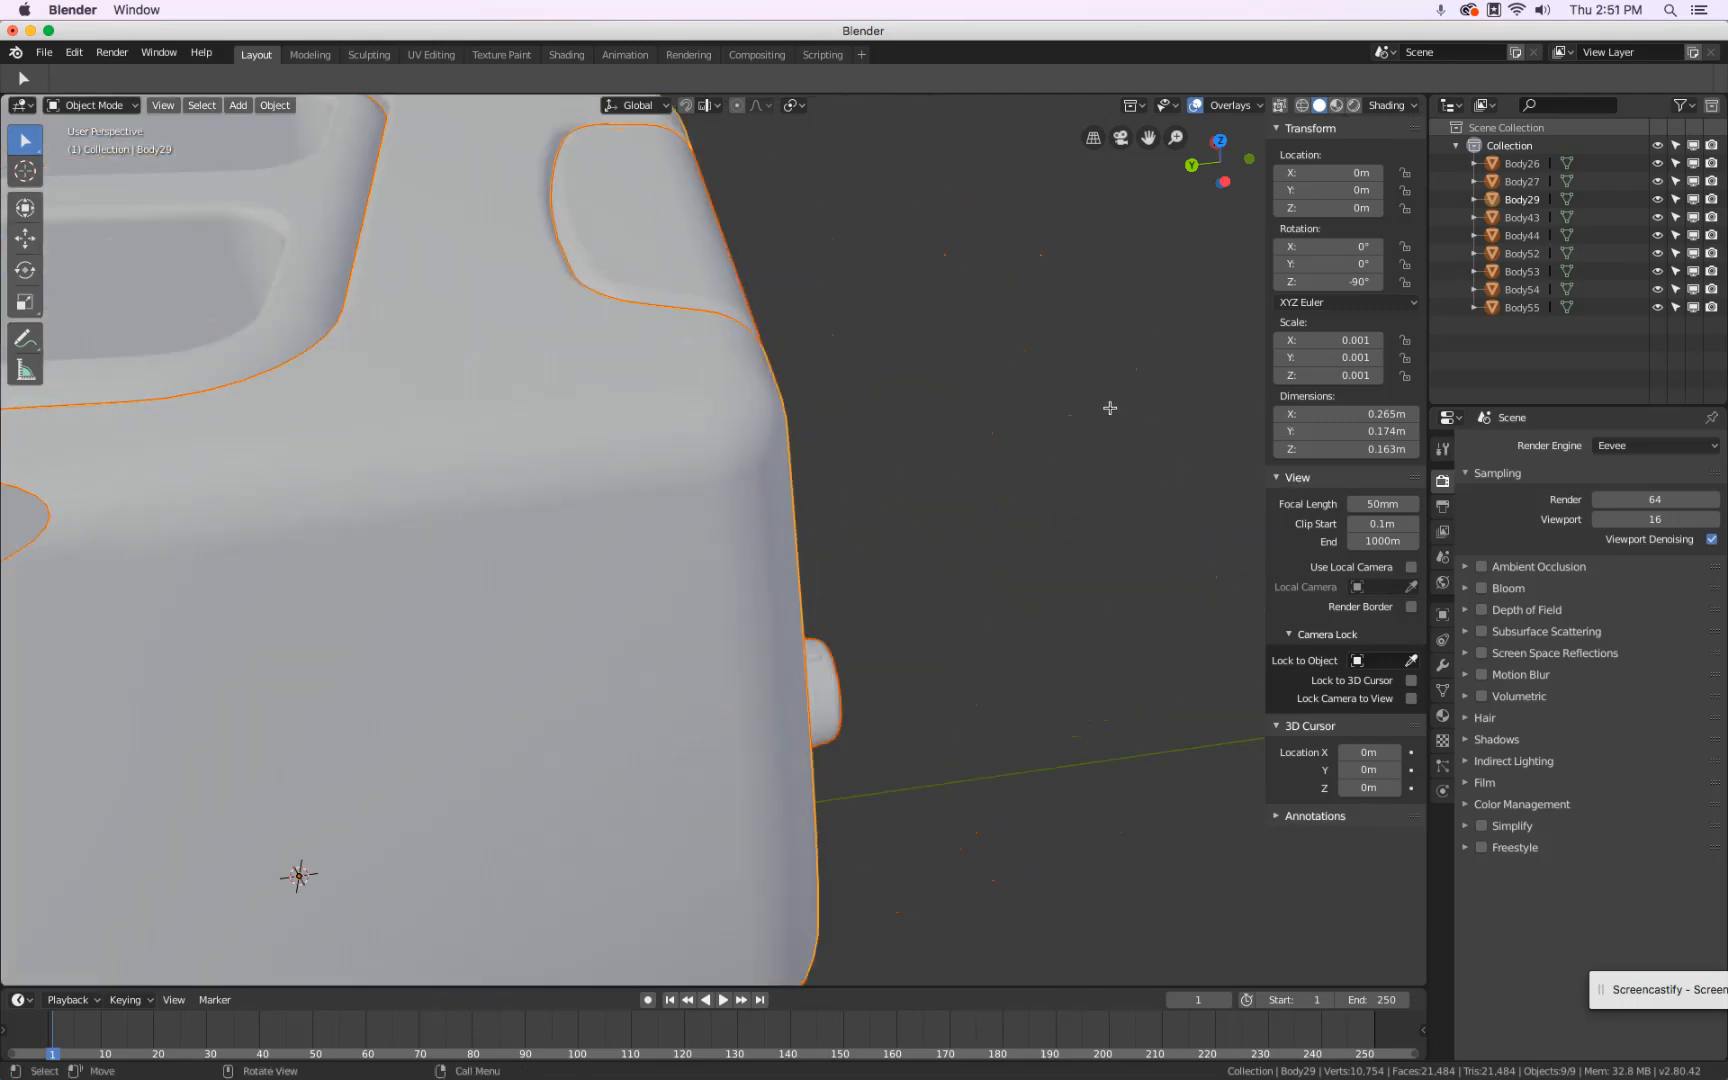
scroll(1110, 408, down, 5)
scroll(1110, 408, up, 5)
scroll(1110, 408, down, 5)
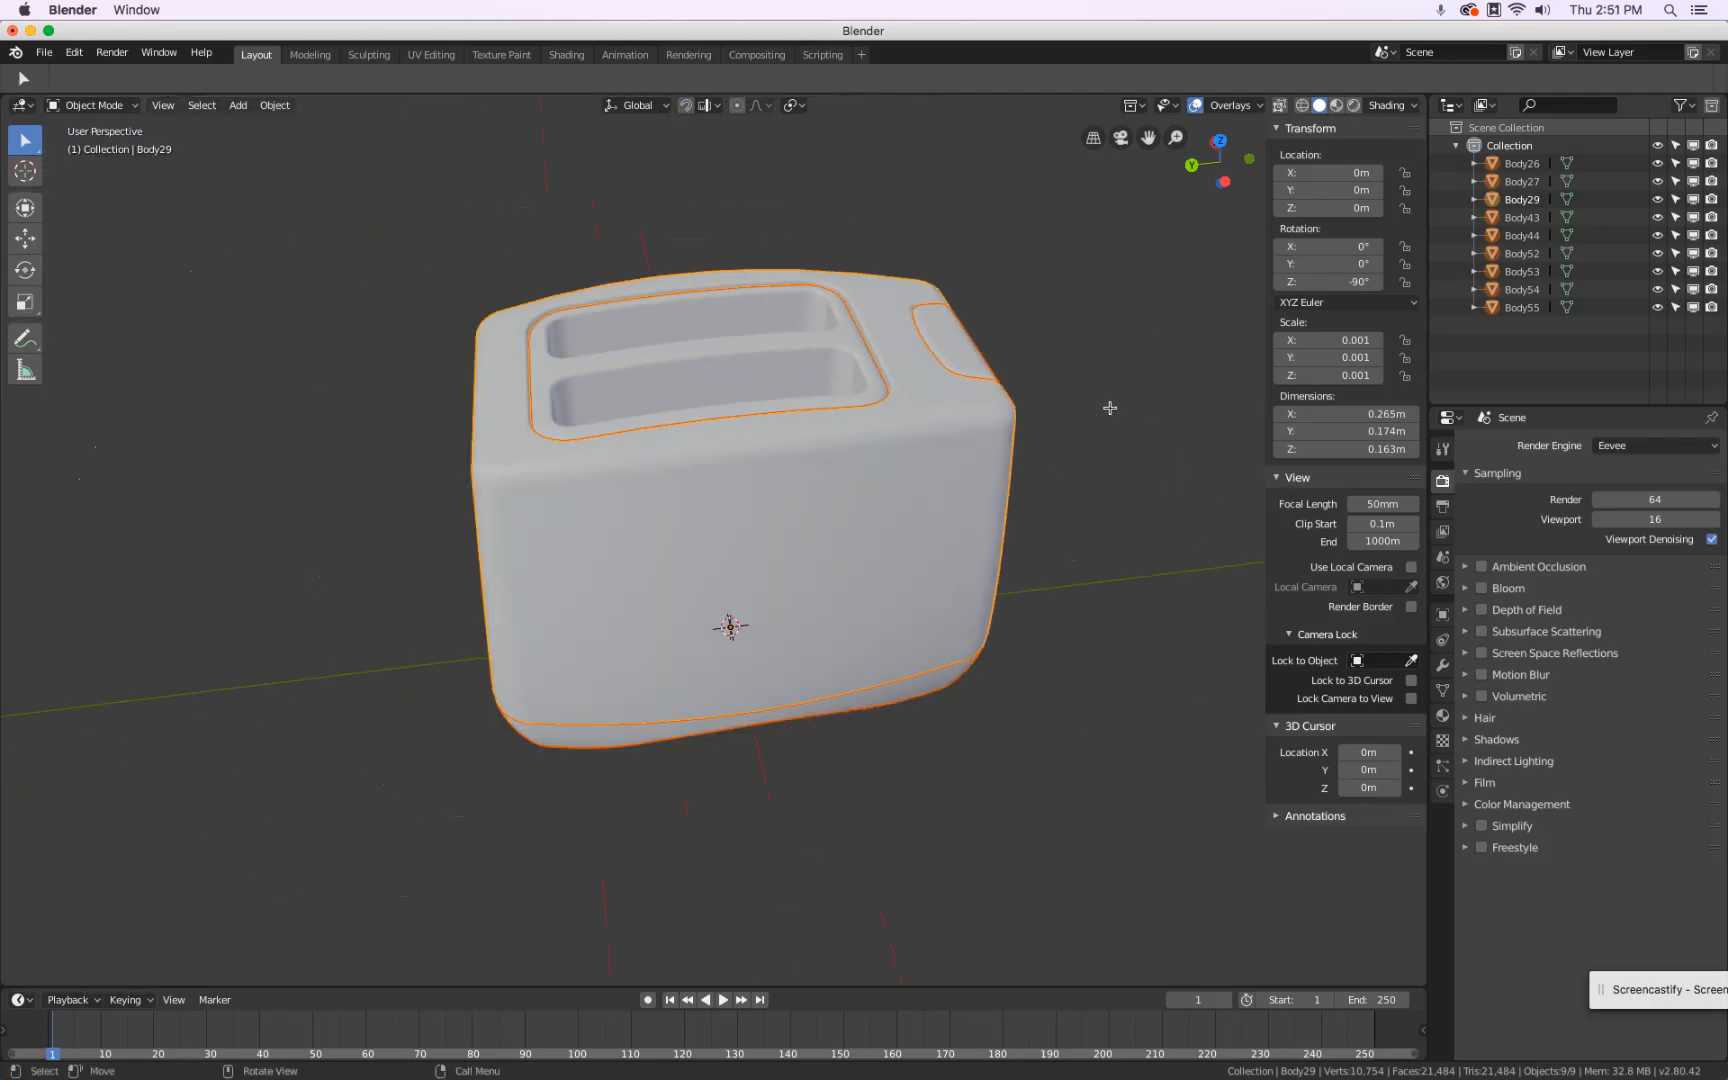
Examine the toaster in axis-aligned orthographic views, including front and right, and return to an angled perspective view.
key(KP_5)
drag(1193, 164, 1221, 188)
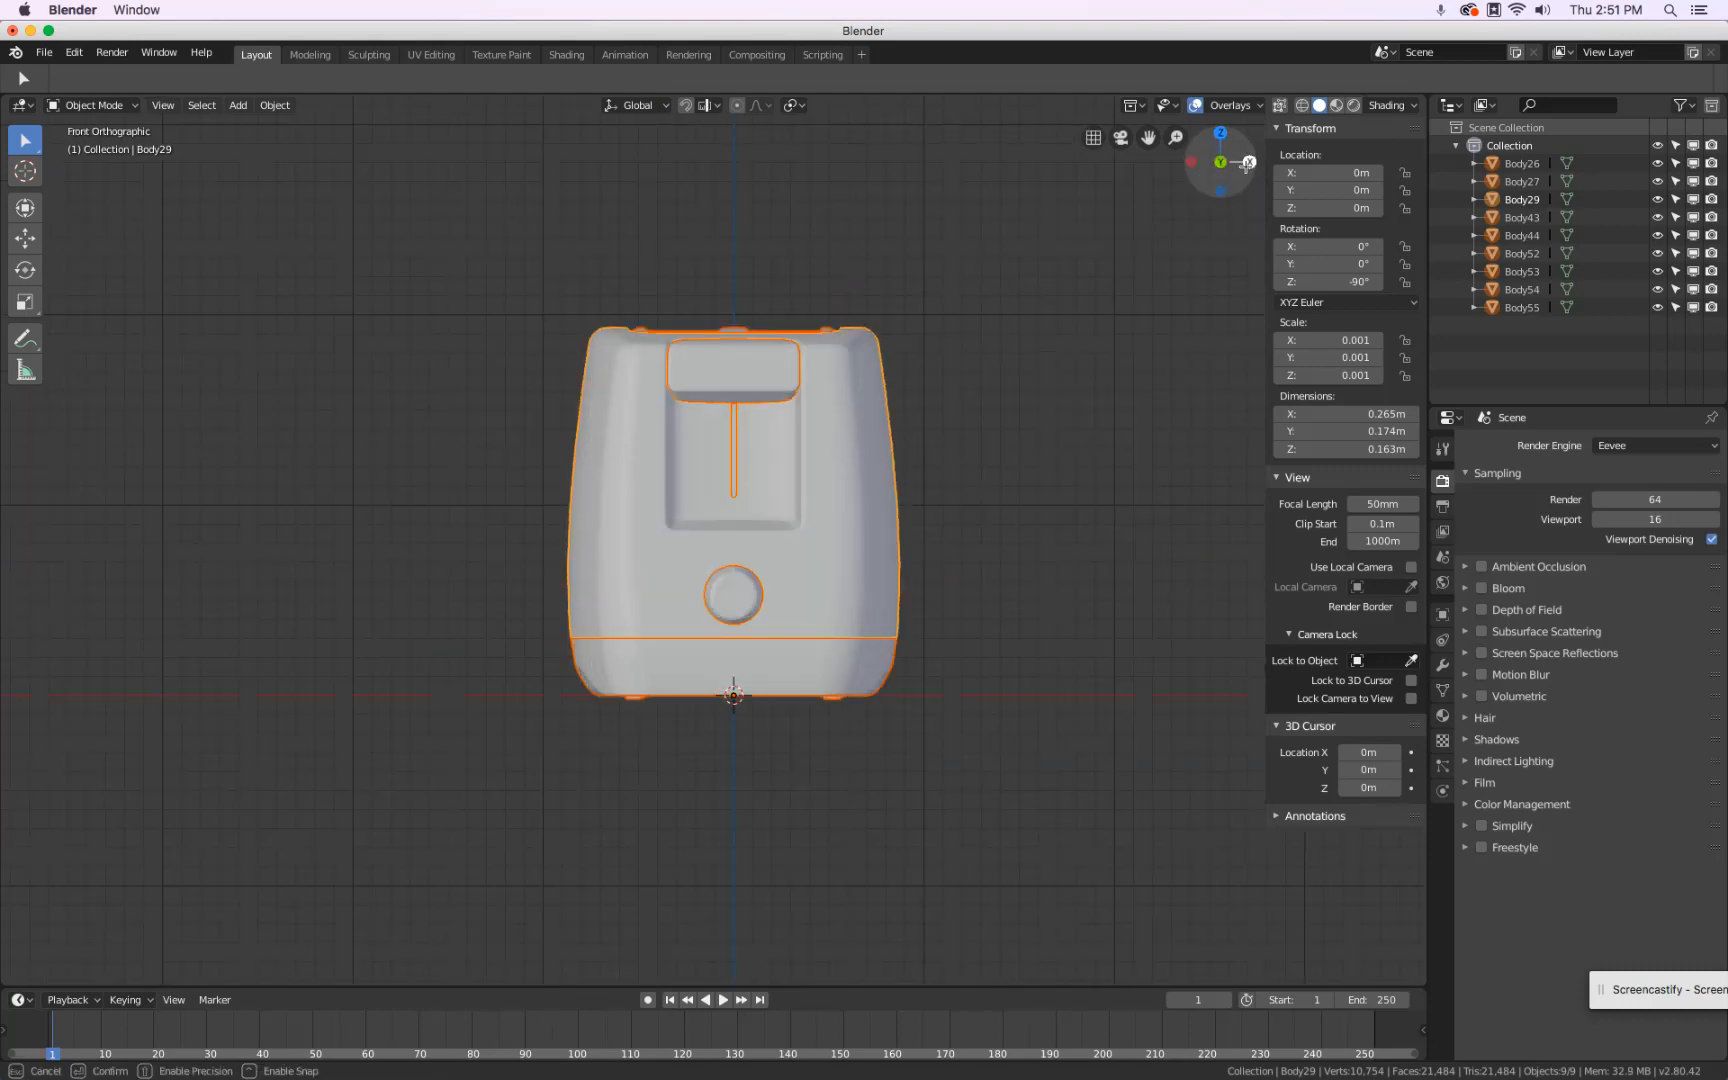
click(1249, 161)
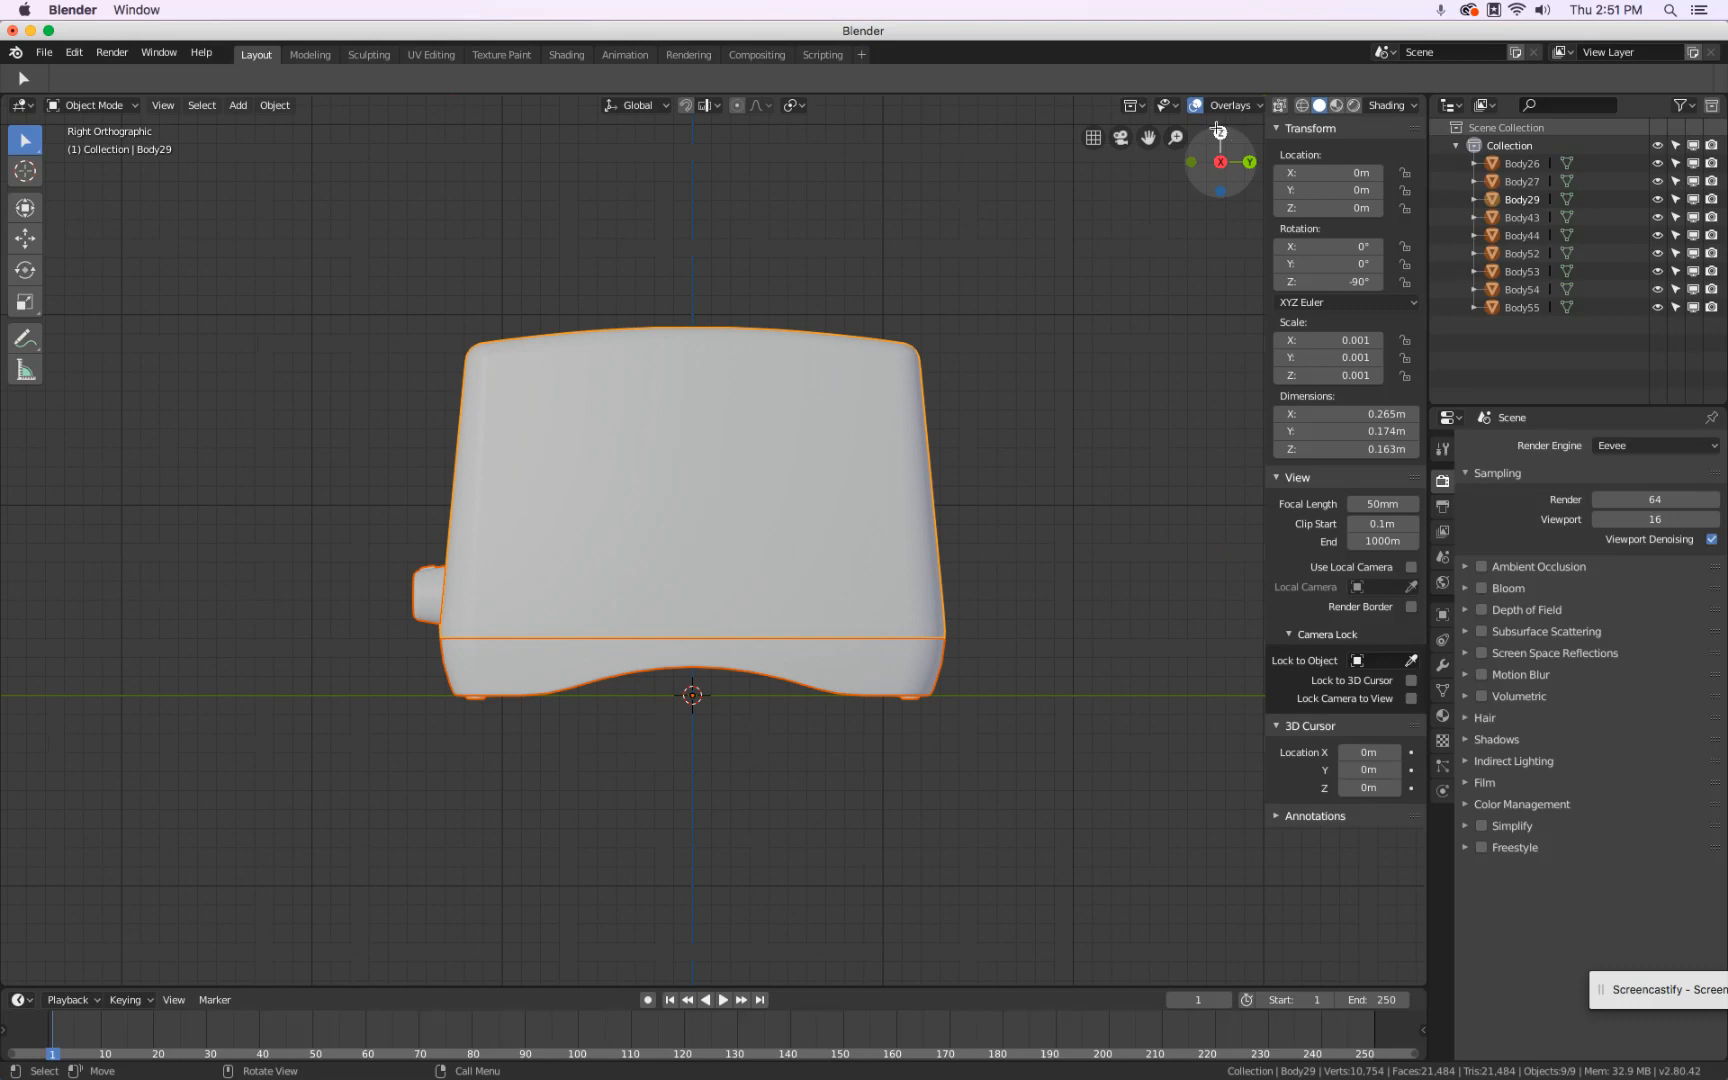
click(1219, 160)
click(1217, 160)
click(1192, 161)
click(1220, 161)
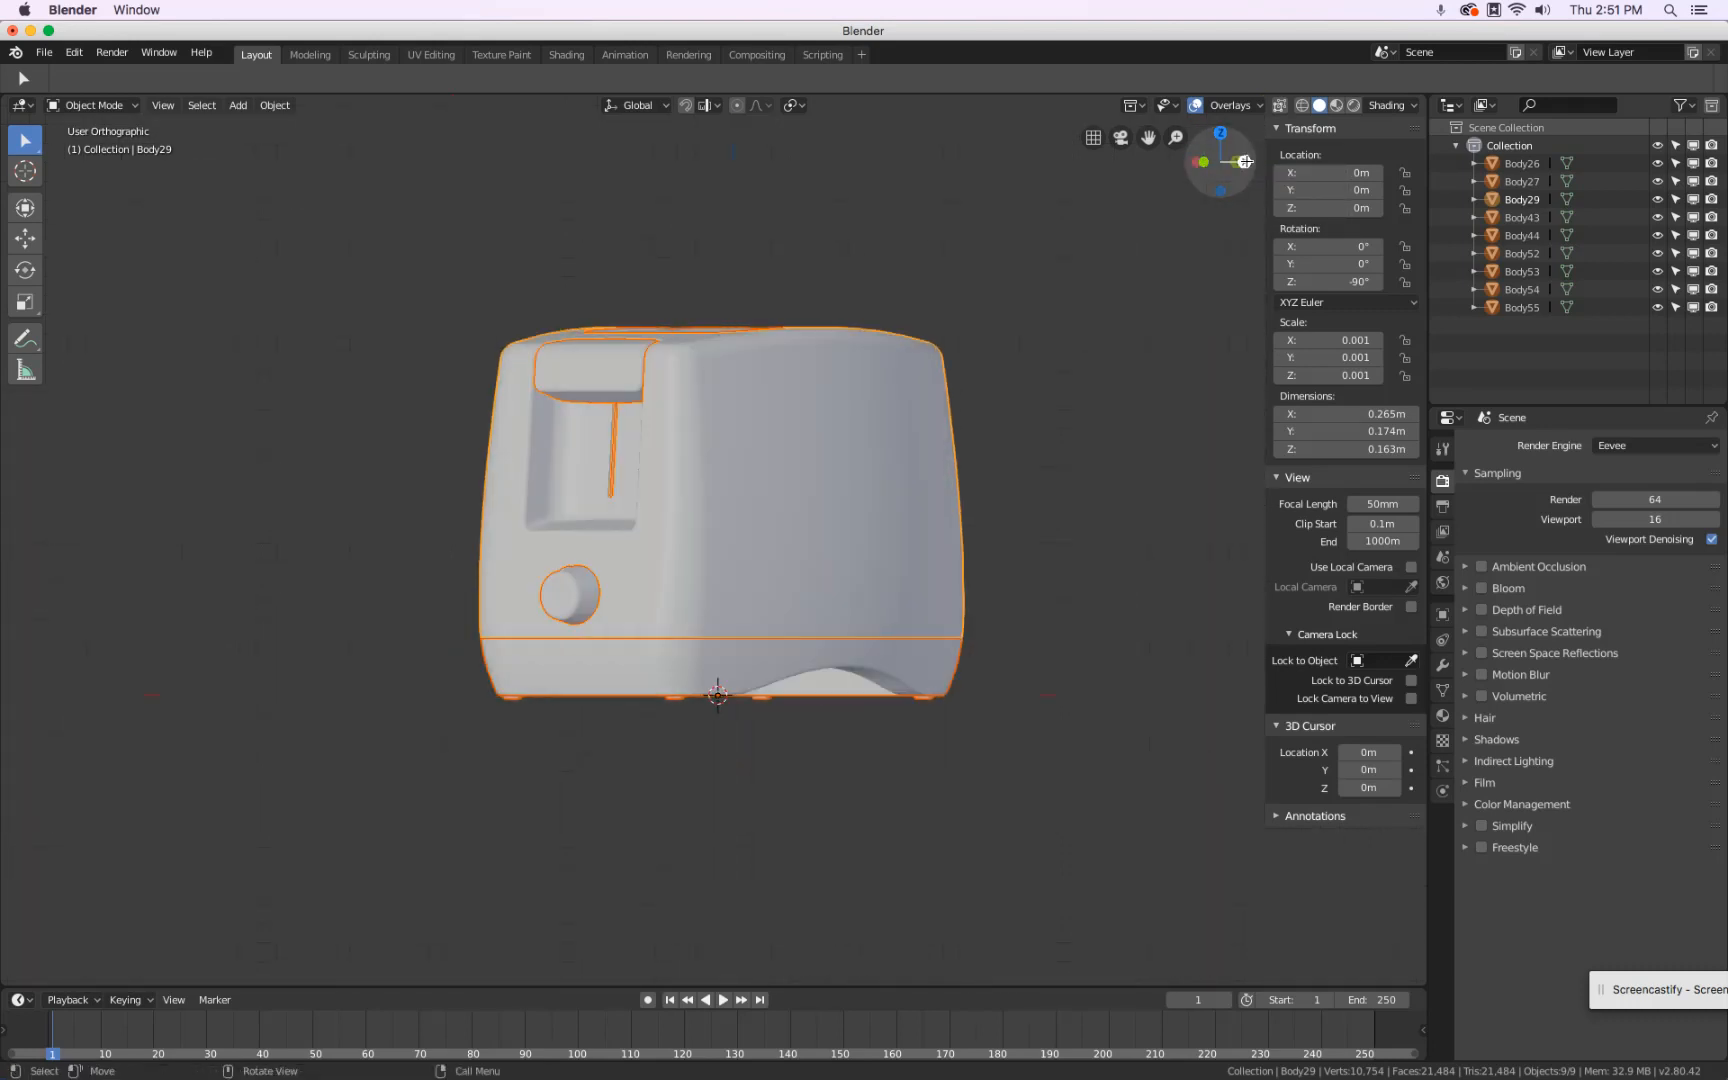
middle_drag(702, 272, 805, 379)
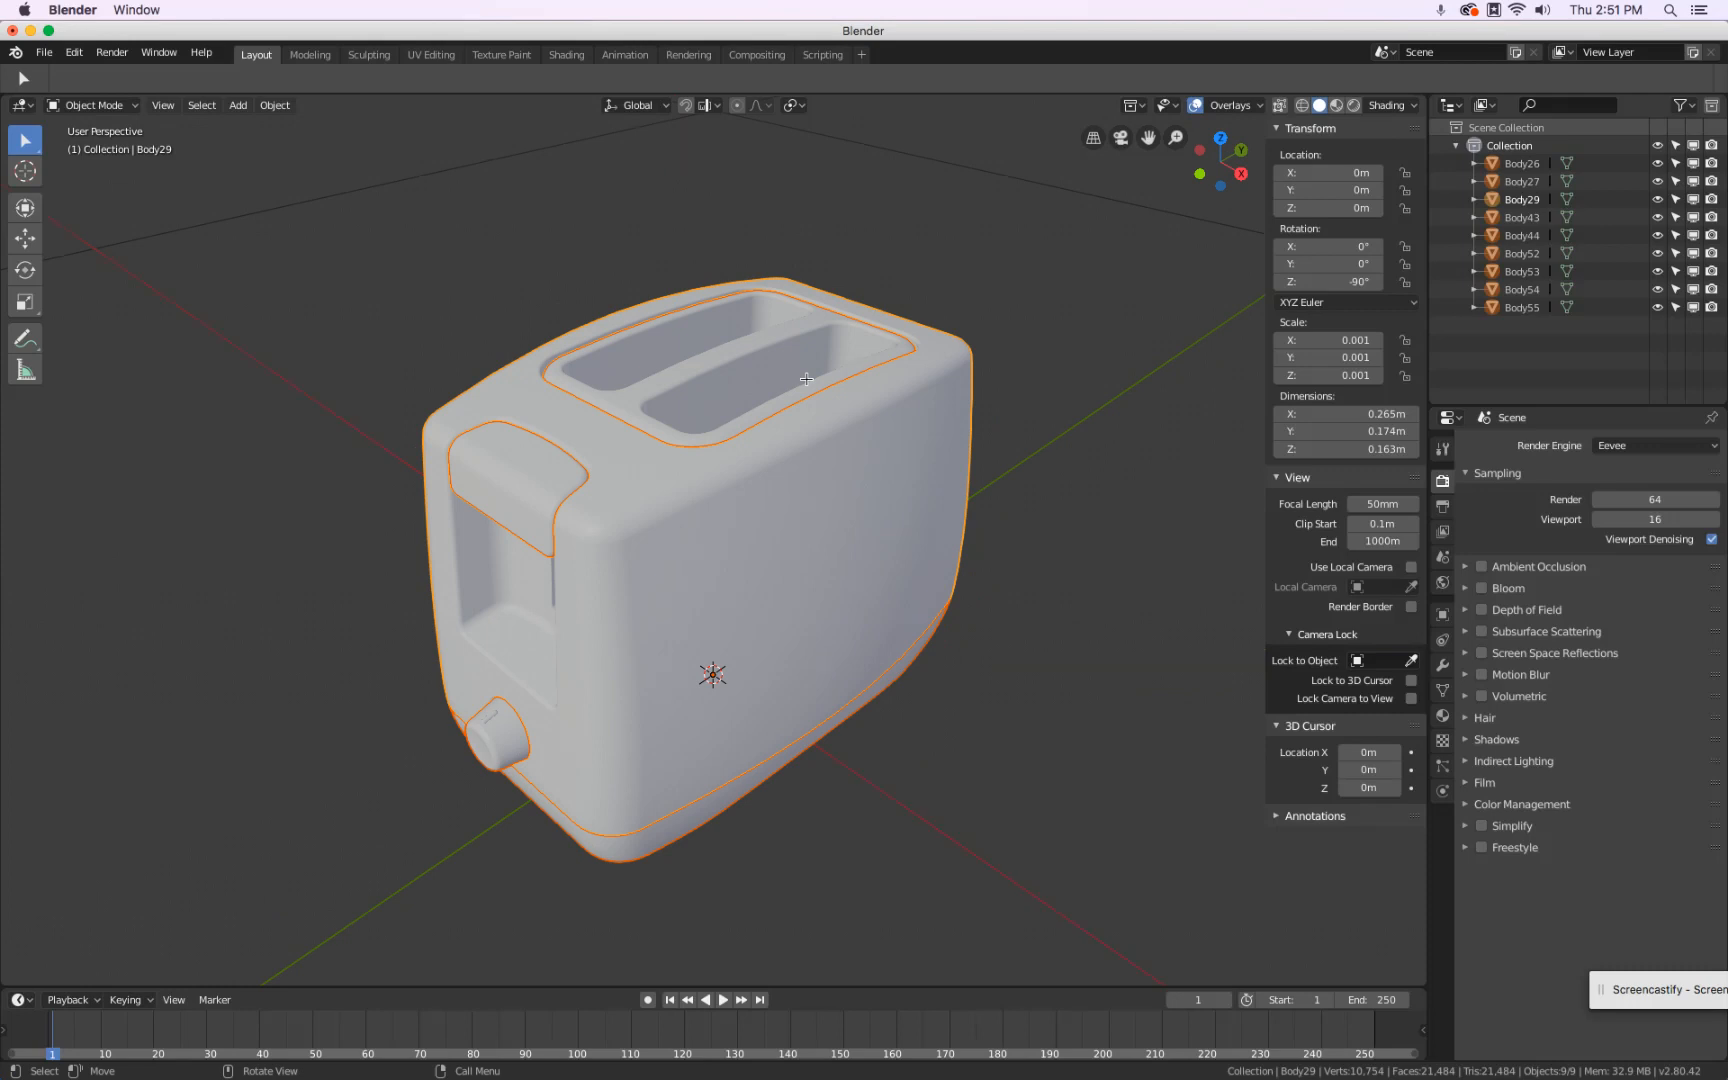
Compare the toaster in perspective and orthographic projection, ending in perspective with a slight pan and zoom.
click(1093, 138)
click(1093, 138)
click(1093, 138)
click(1093, 138)
drag(1148, 139, 1177, 139)
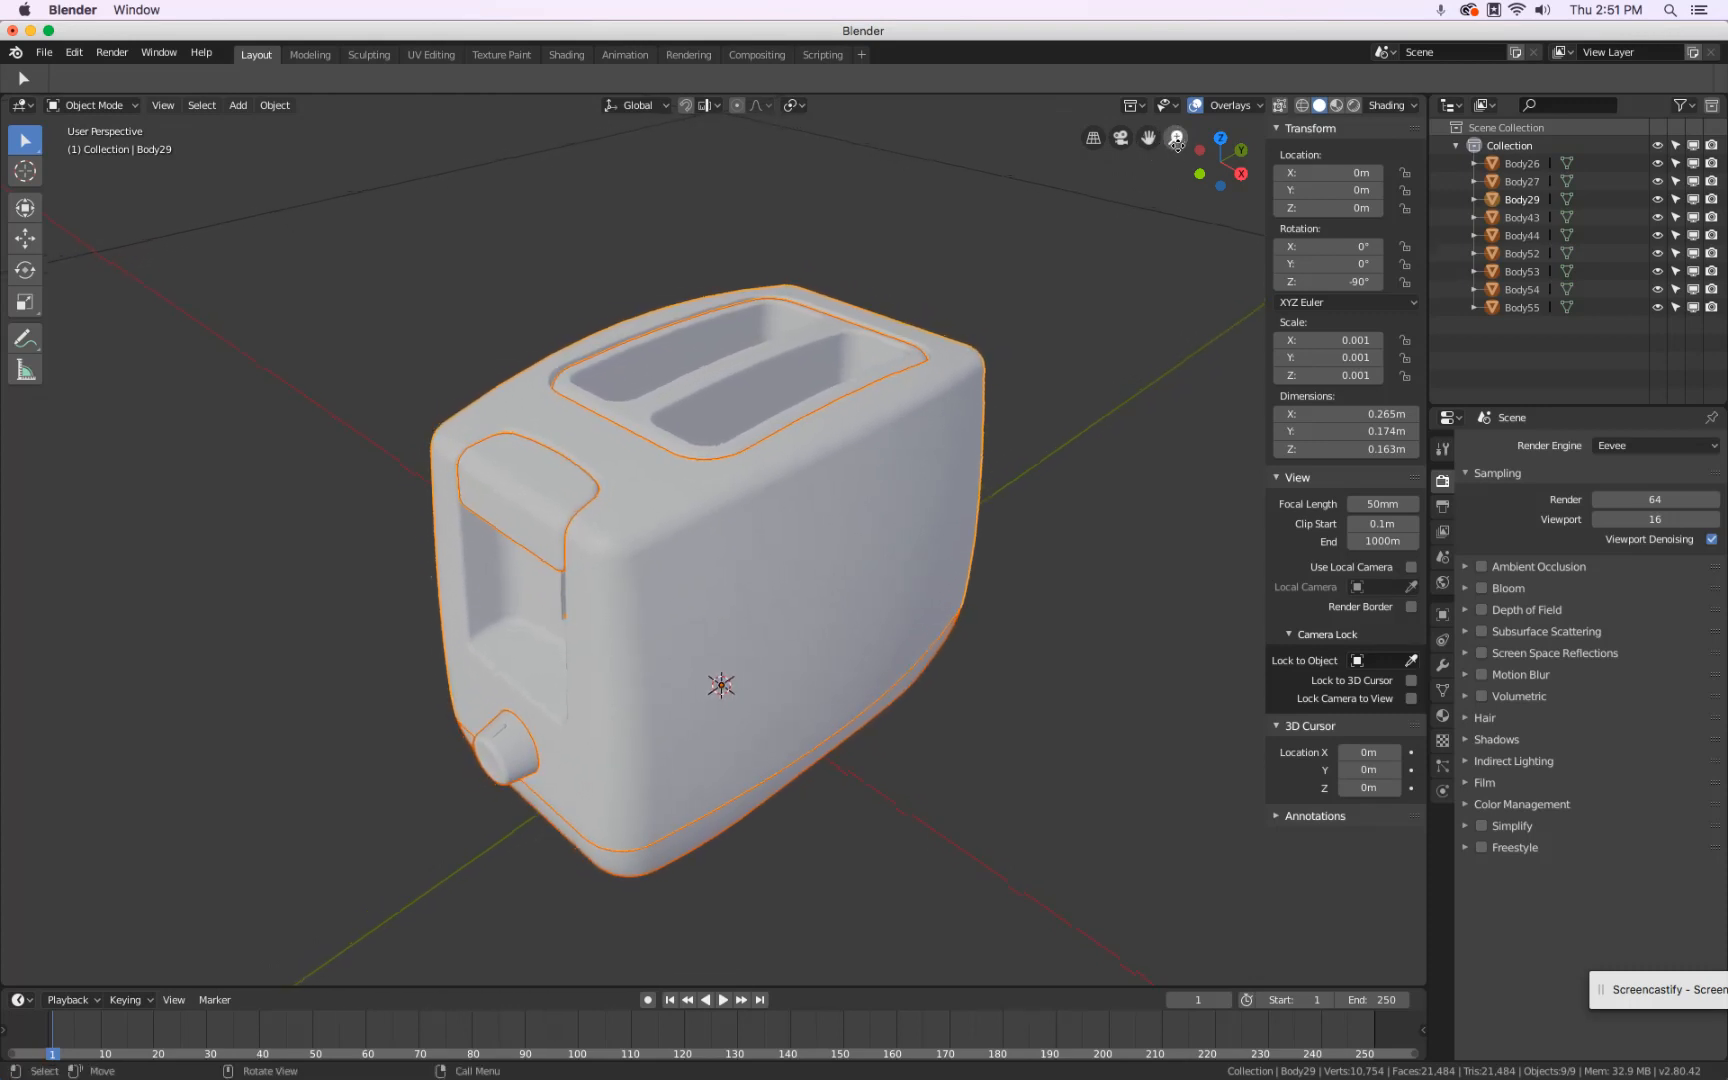
Orbit the view left around the toaster and back to look at its lever end from both sides.
click(163, 105)
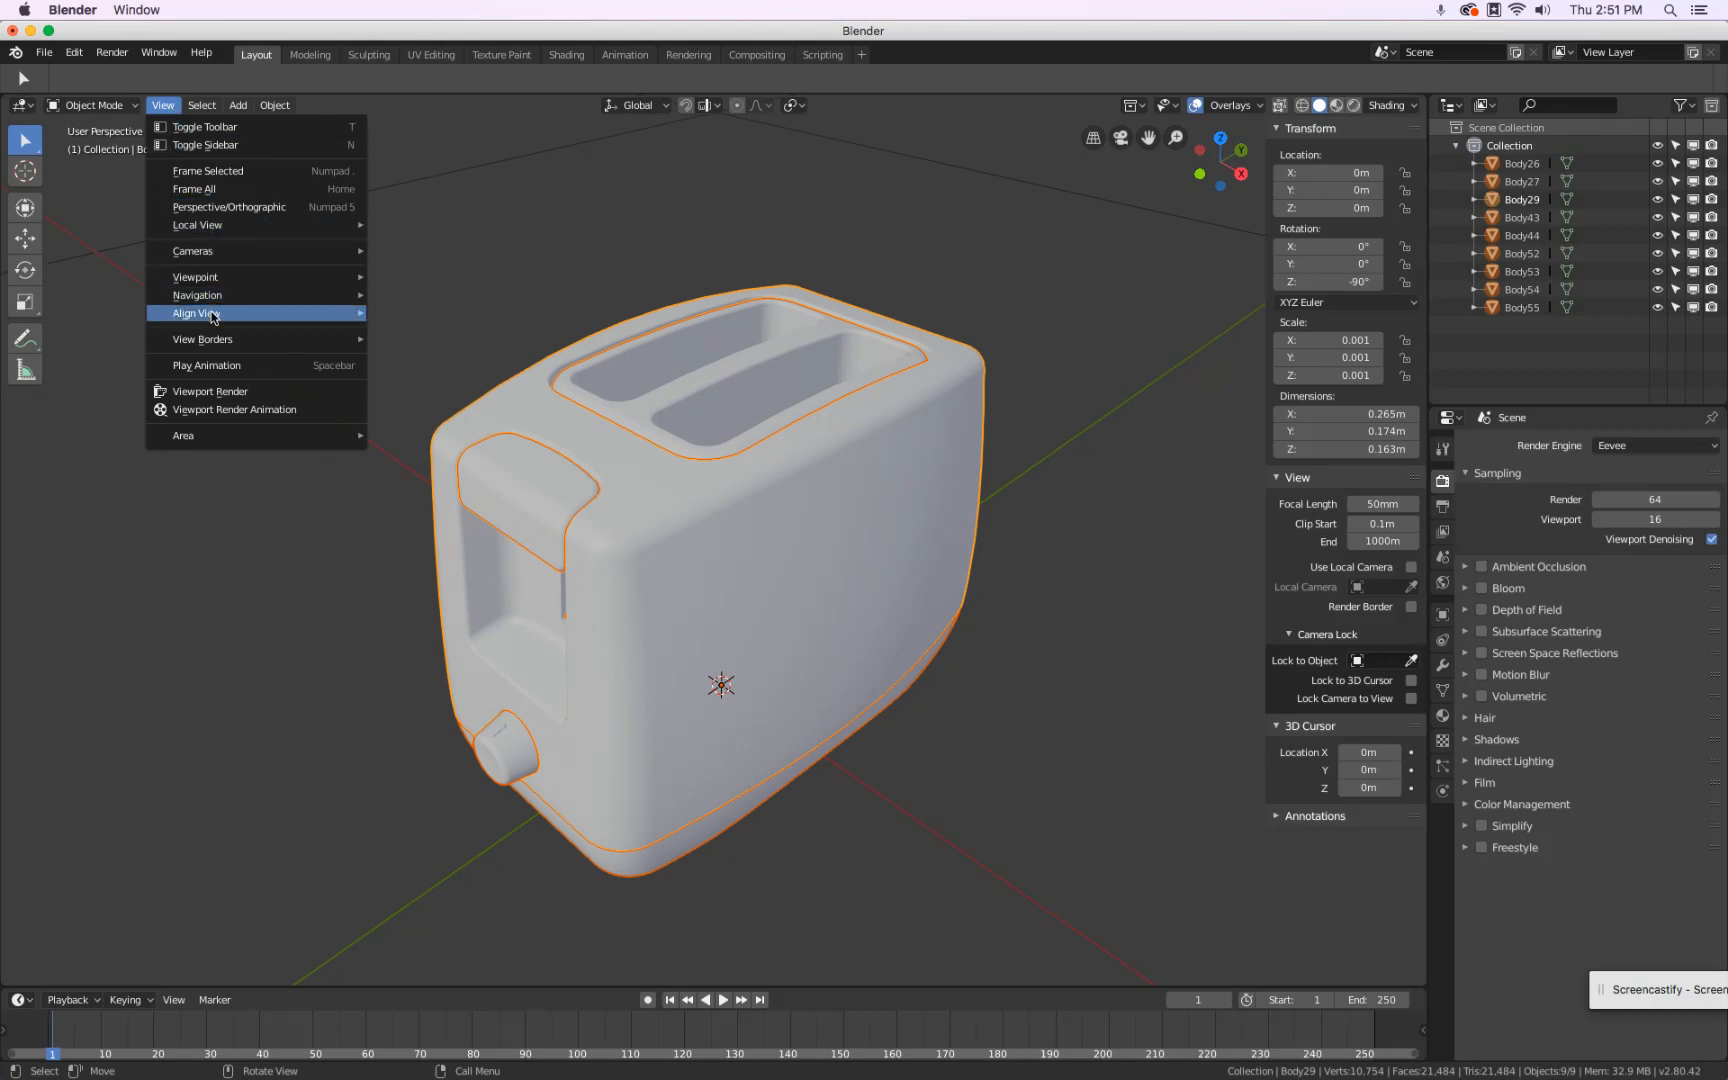
mouse_move(213, 296)
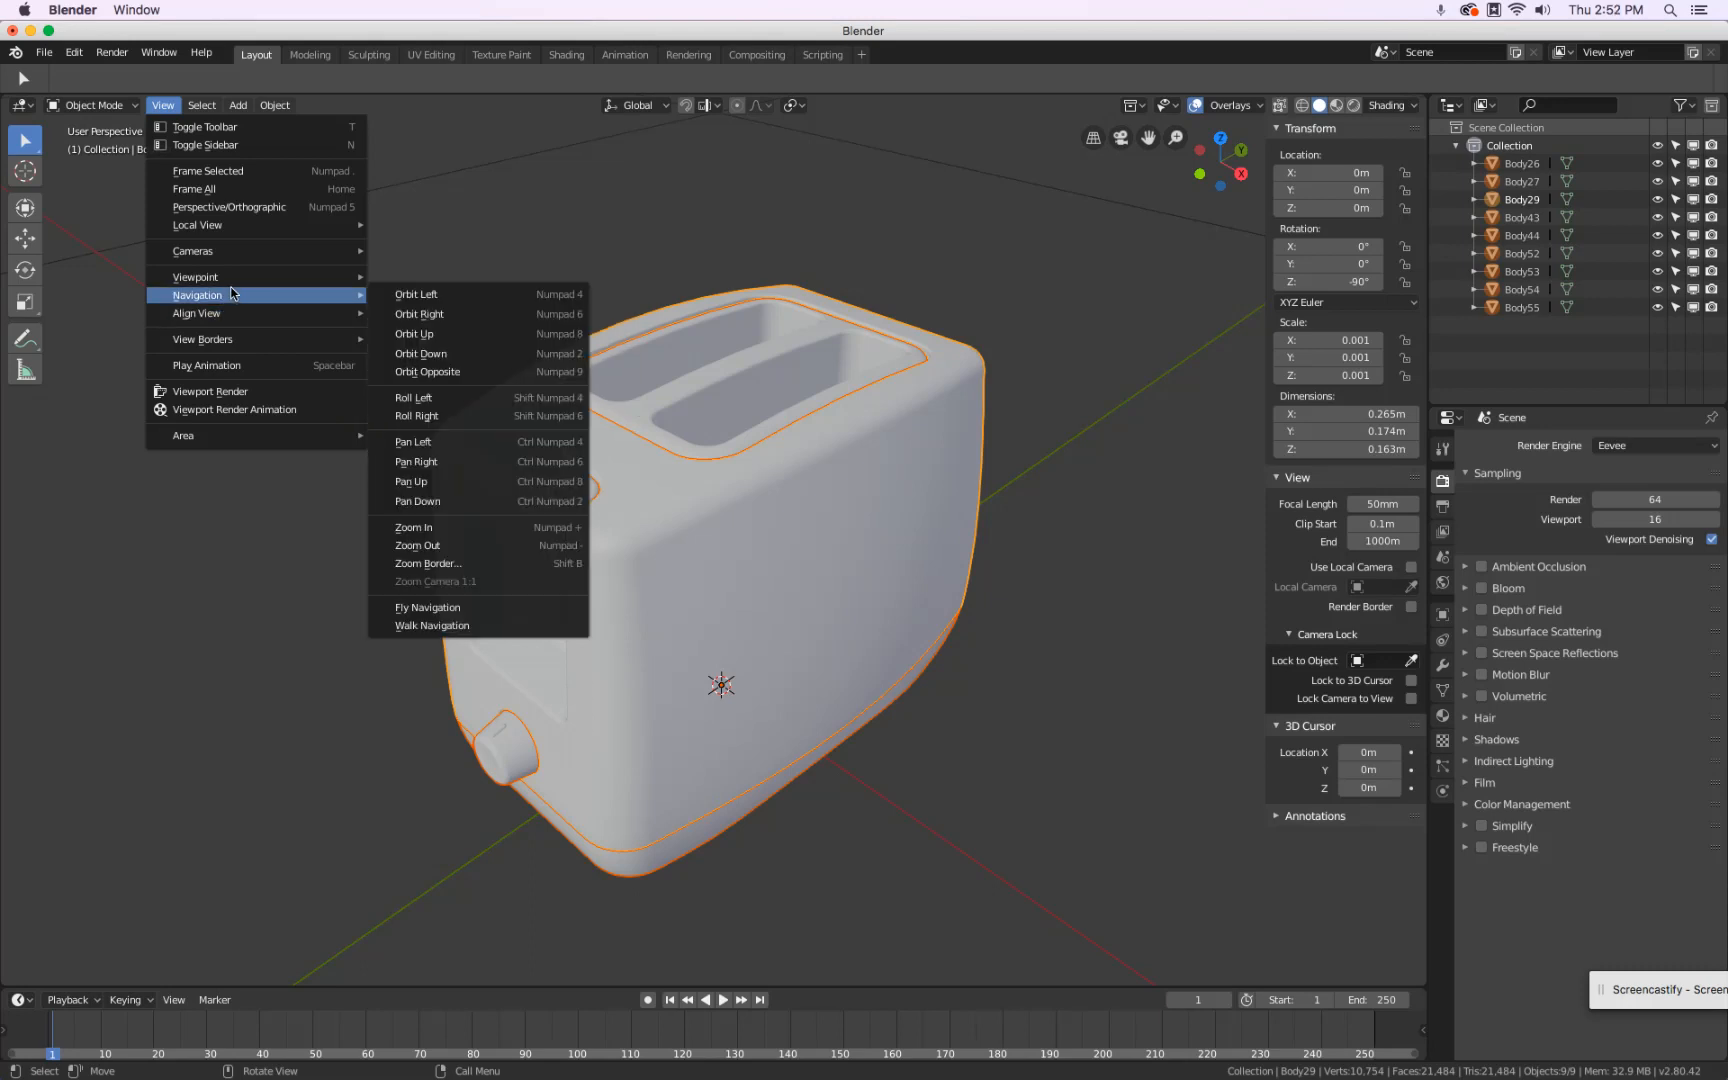
click(427, 296)
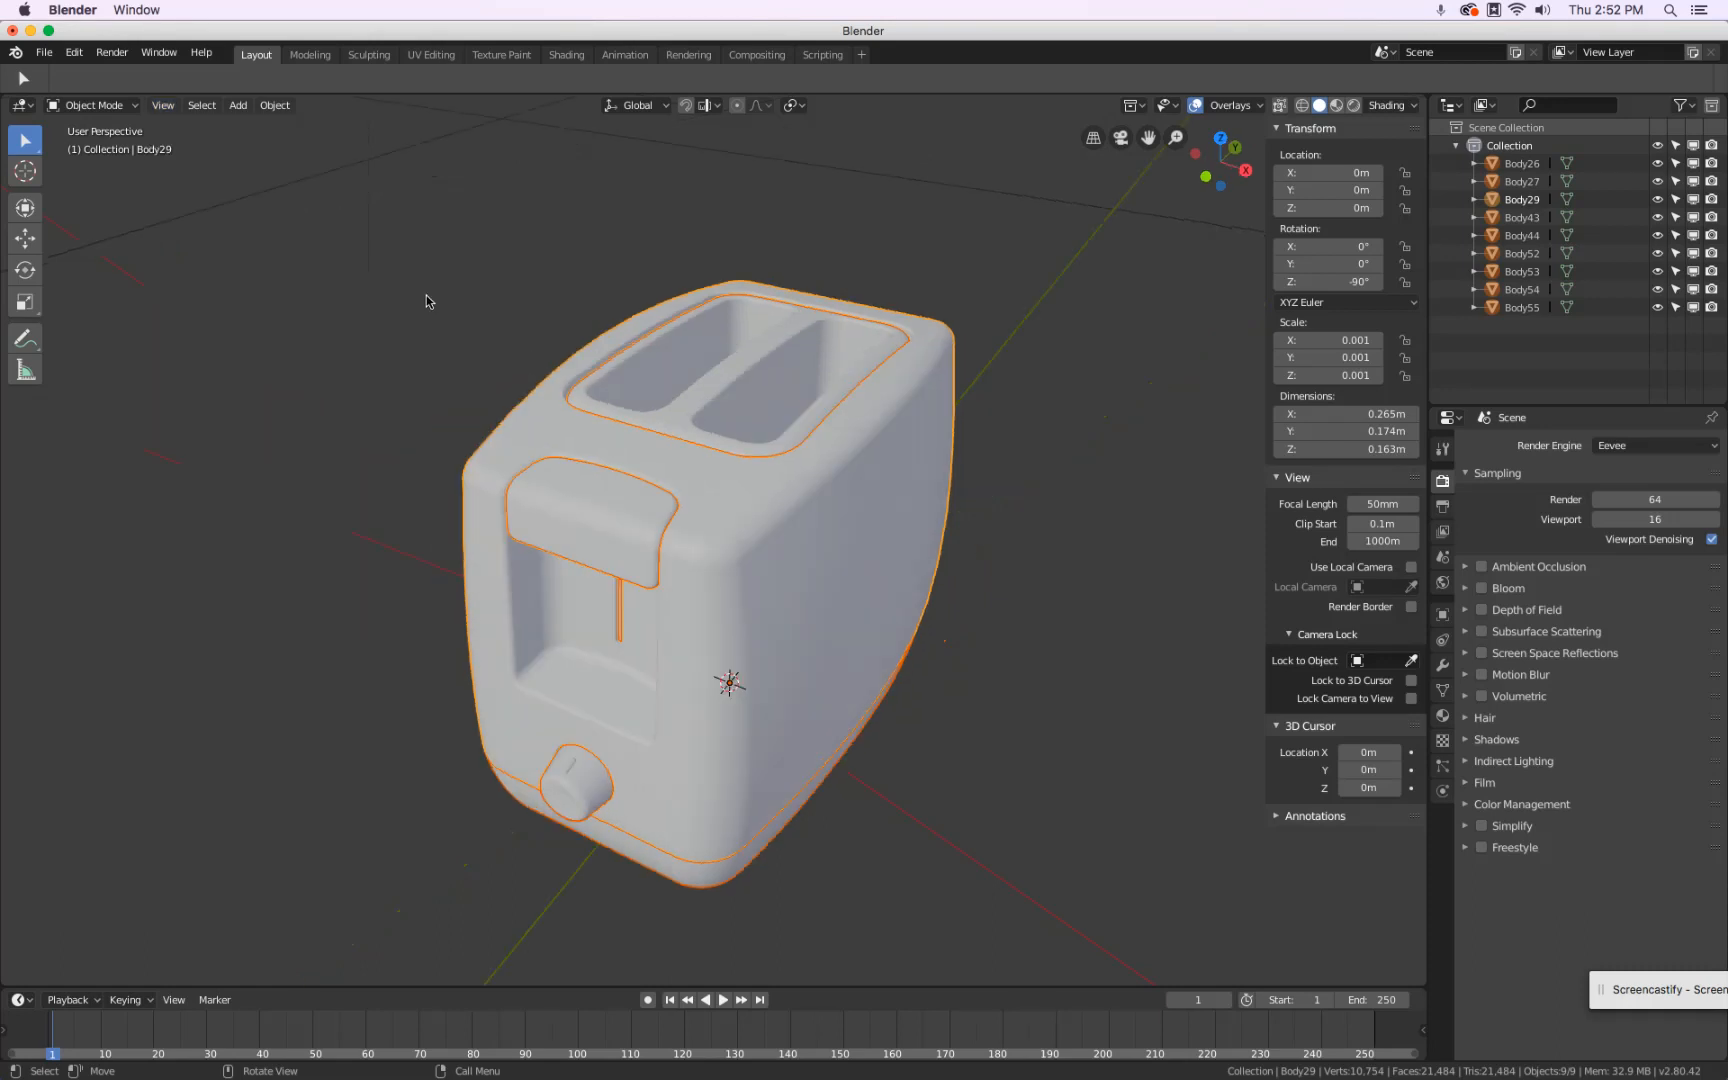
scroll(427, 296, left, 10)
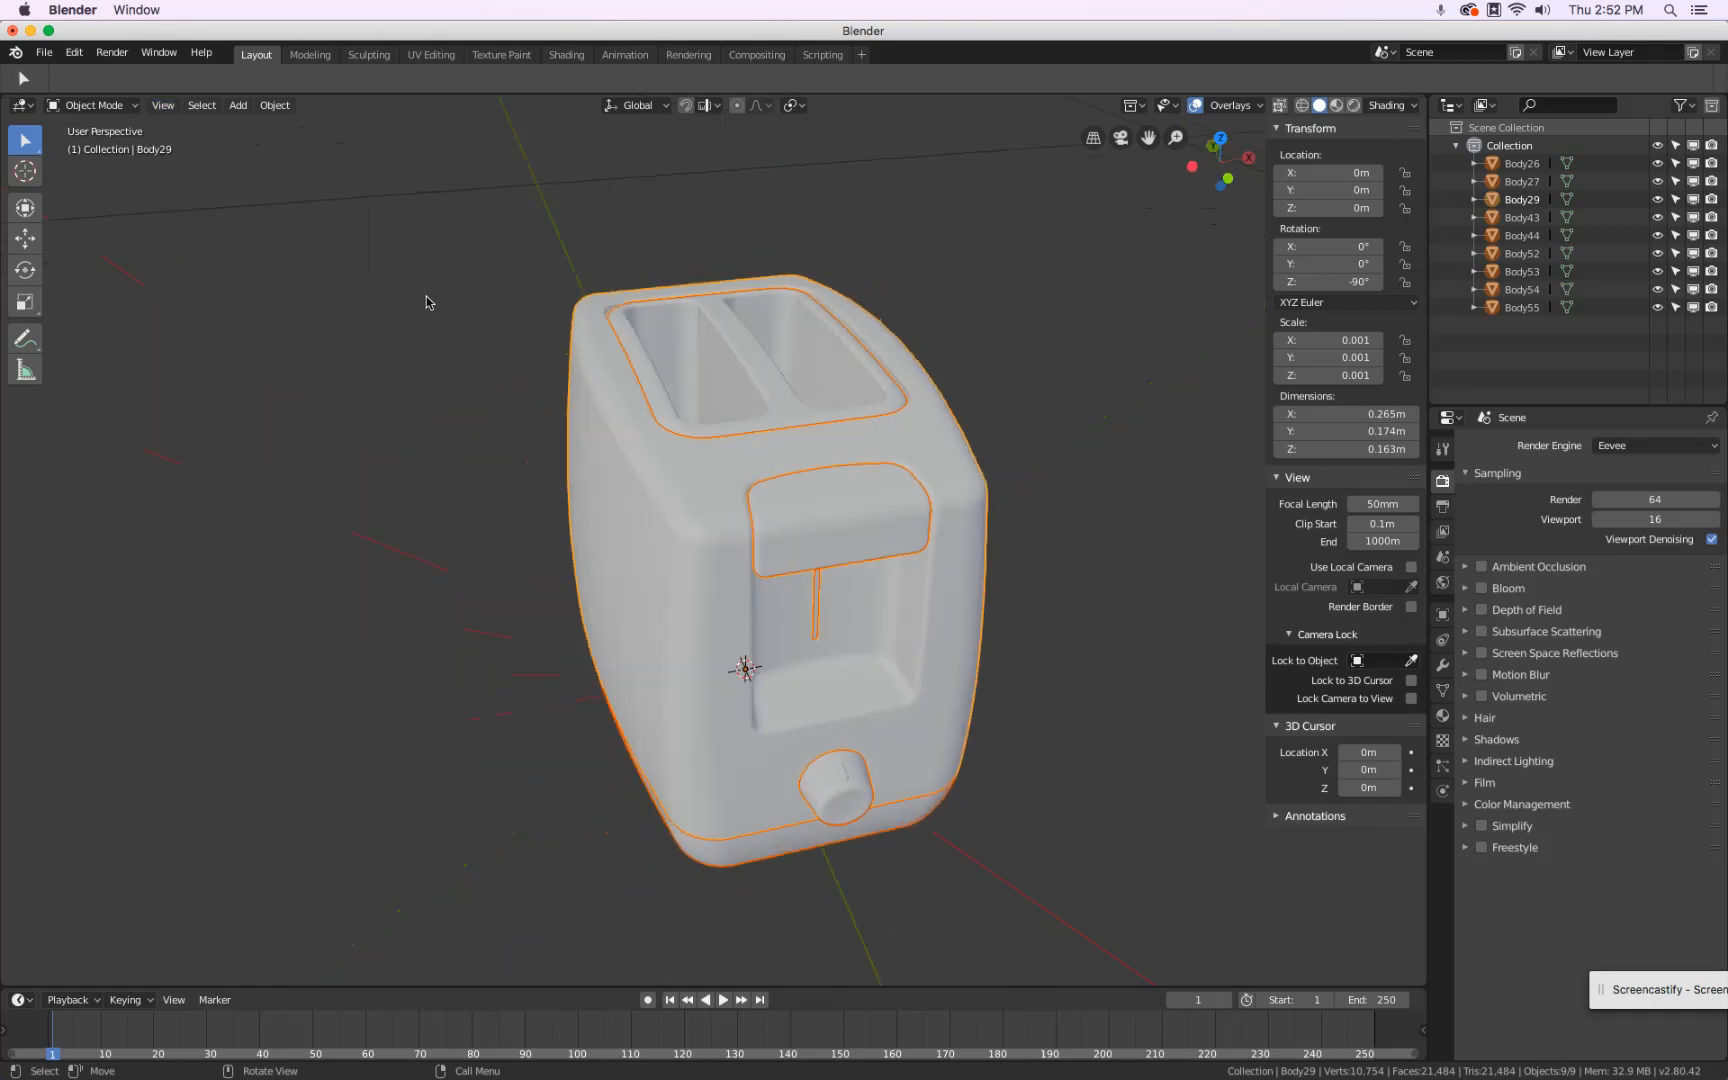
scroll(427, 296, right, 5)
scroll(427, 296, right, 10)
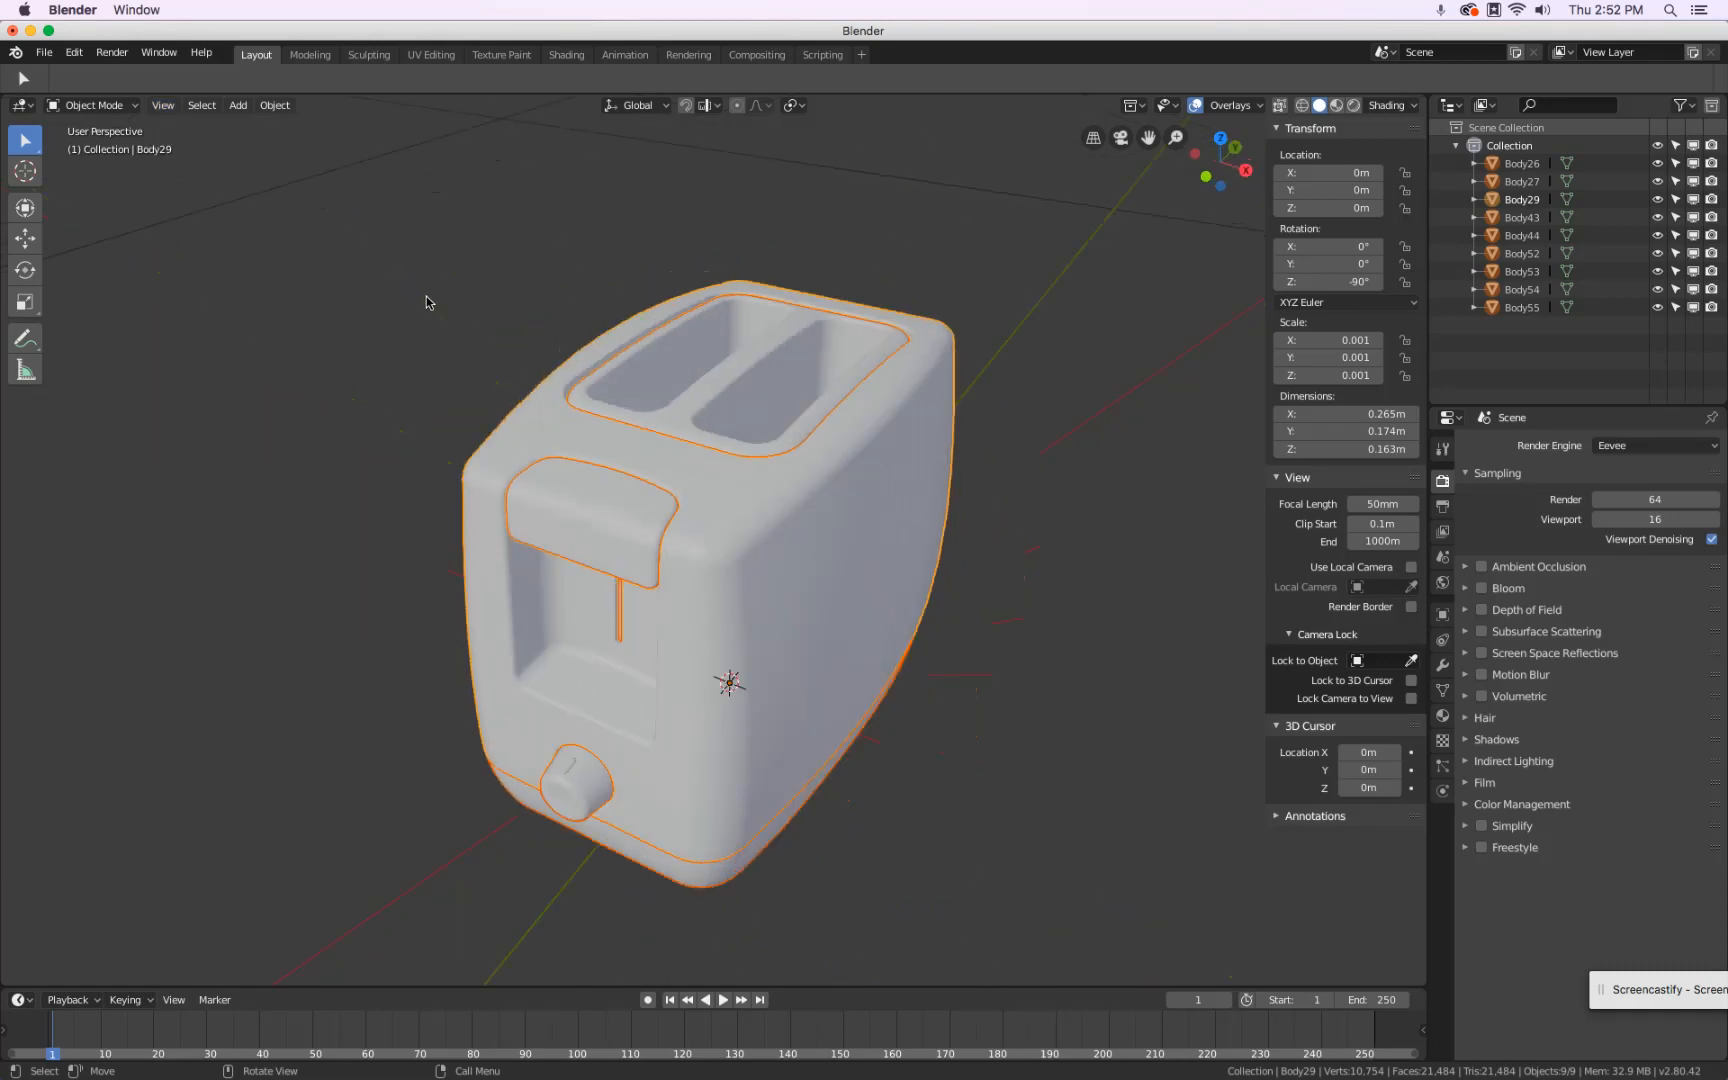
Tilt the view until it looks straight down on the toaster's slots and back to an angled view.
scroll(427, 296, up, 10)
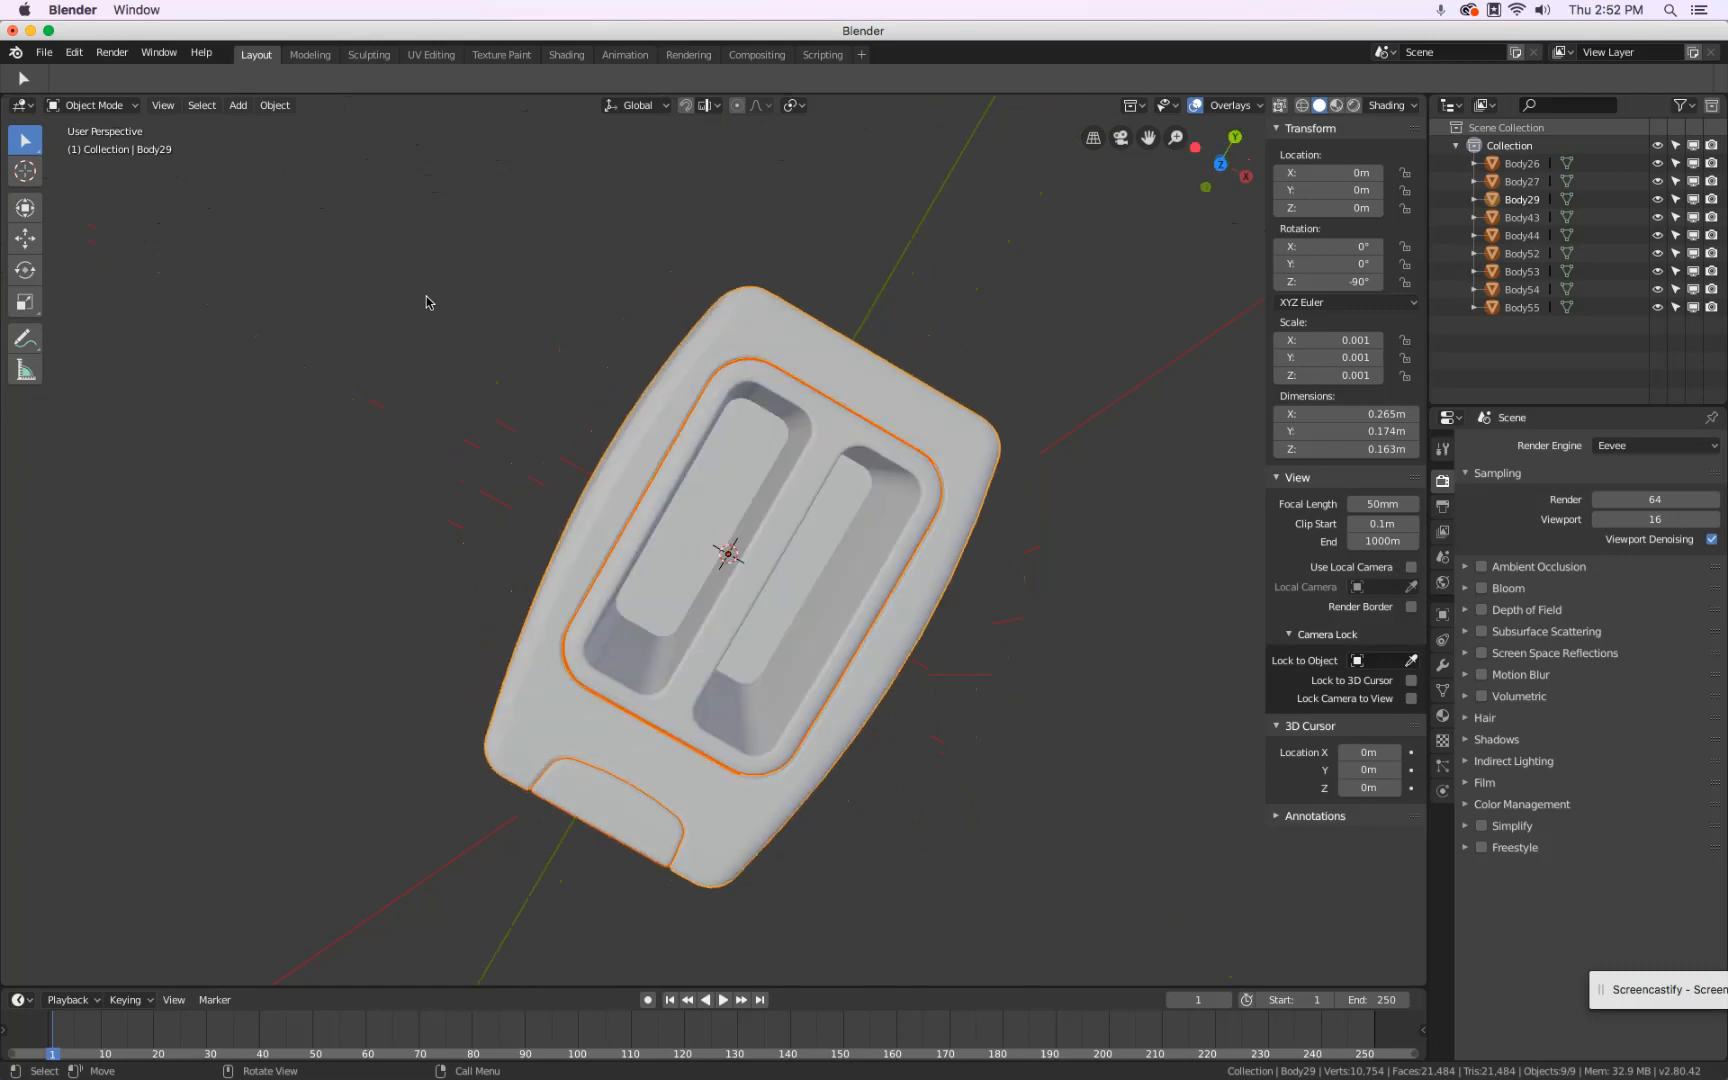
key(KP_2)
key(KP_2)
key(KP_2)
key(KP_2)
key(KP_2)
key(KP_8)
key(KP_8)
key(KP_8)
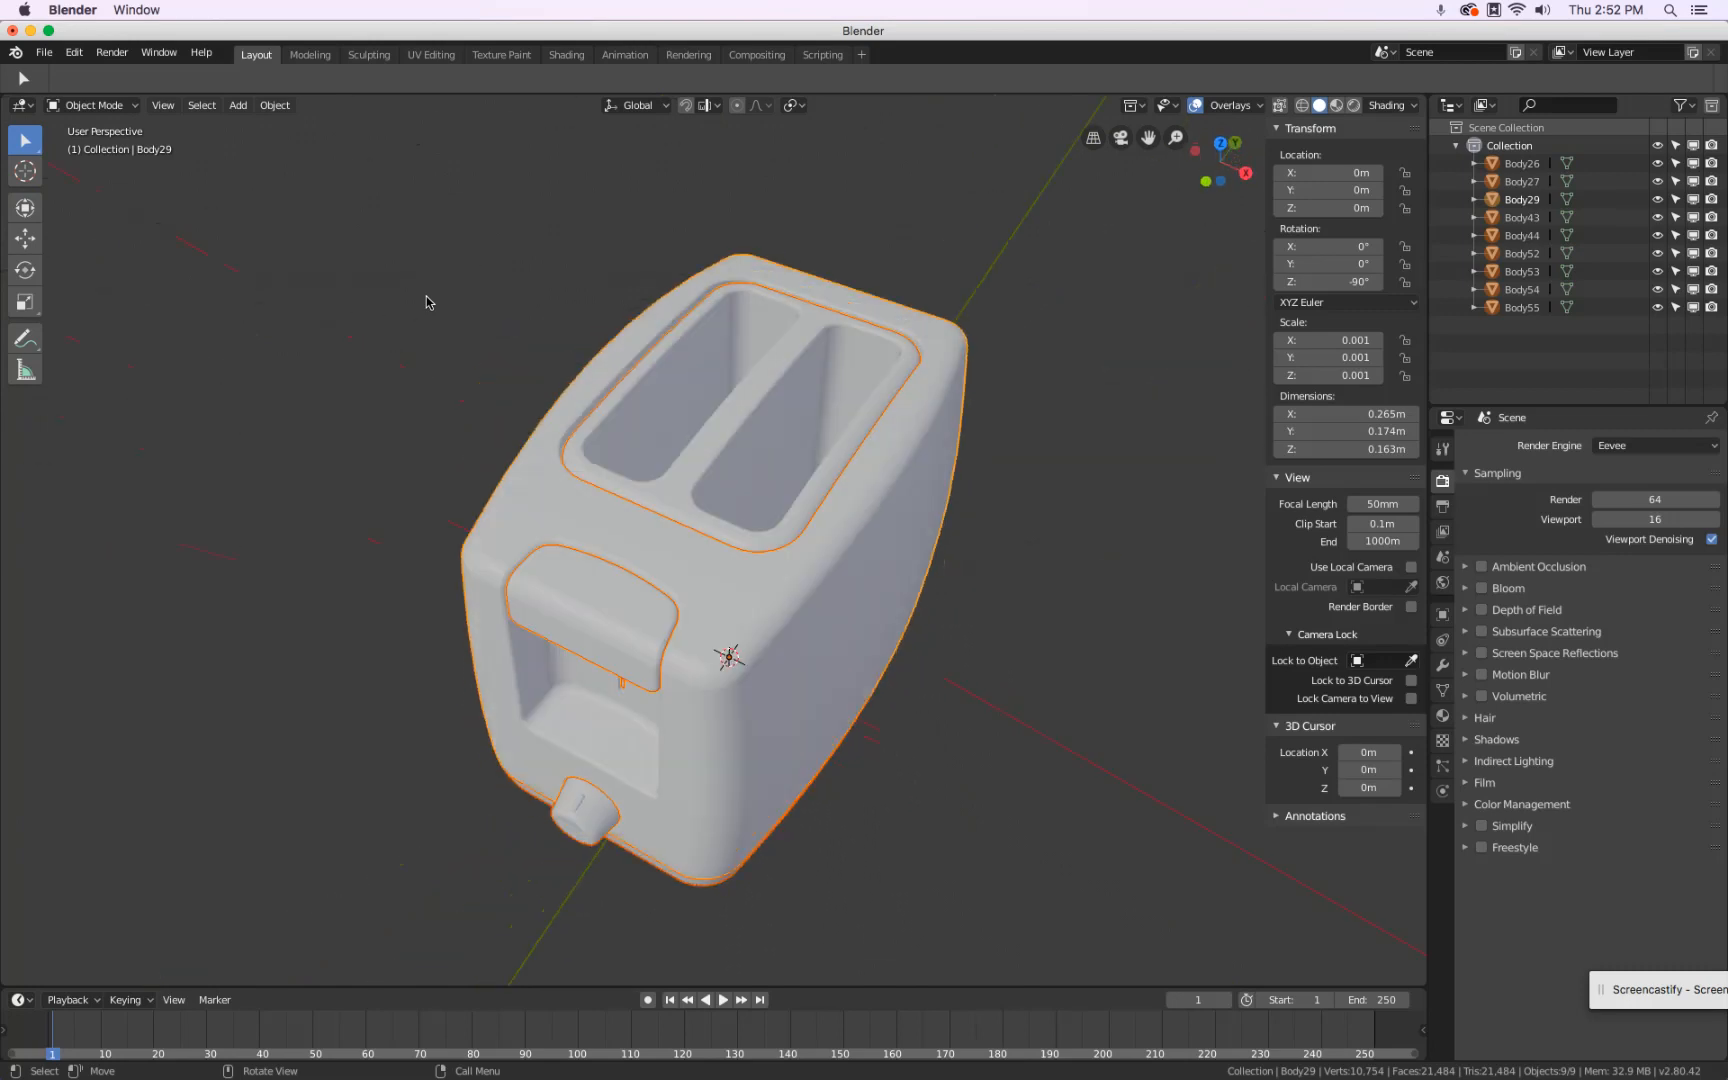
key(KP_2)
click(163, 105)
Try to move the toaster along the X axis with the combined Transform tool's gizmo.
click(24, 210)
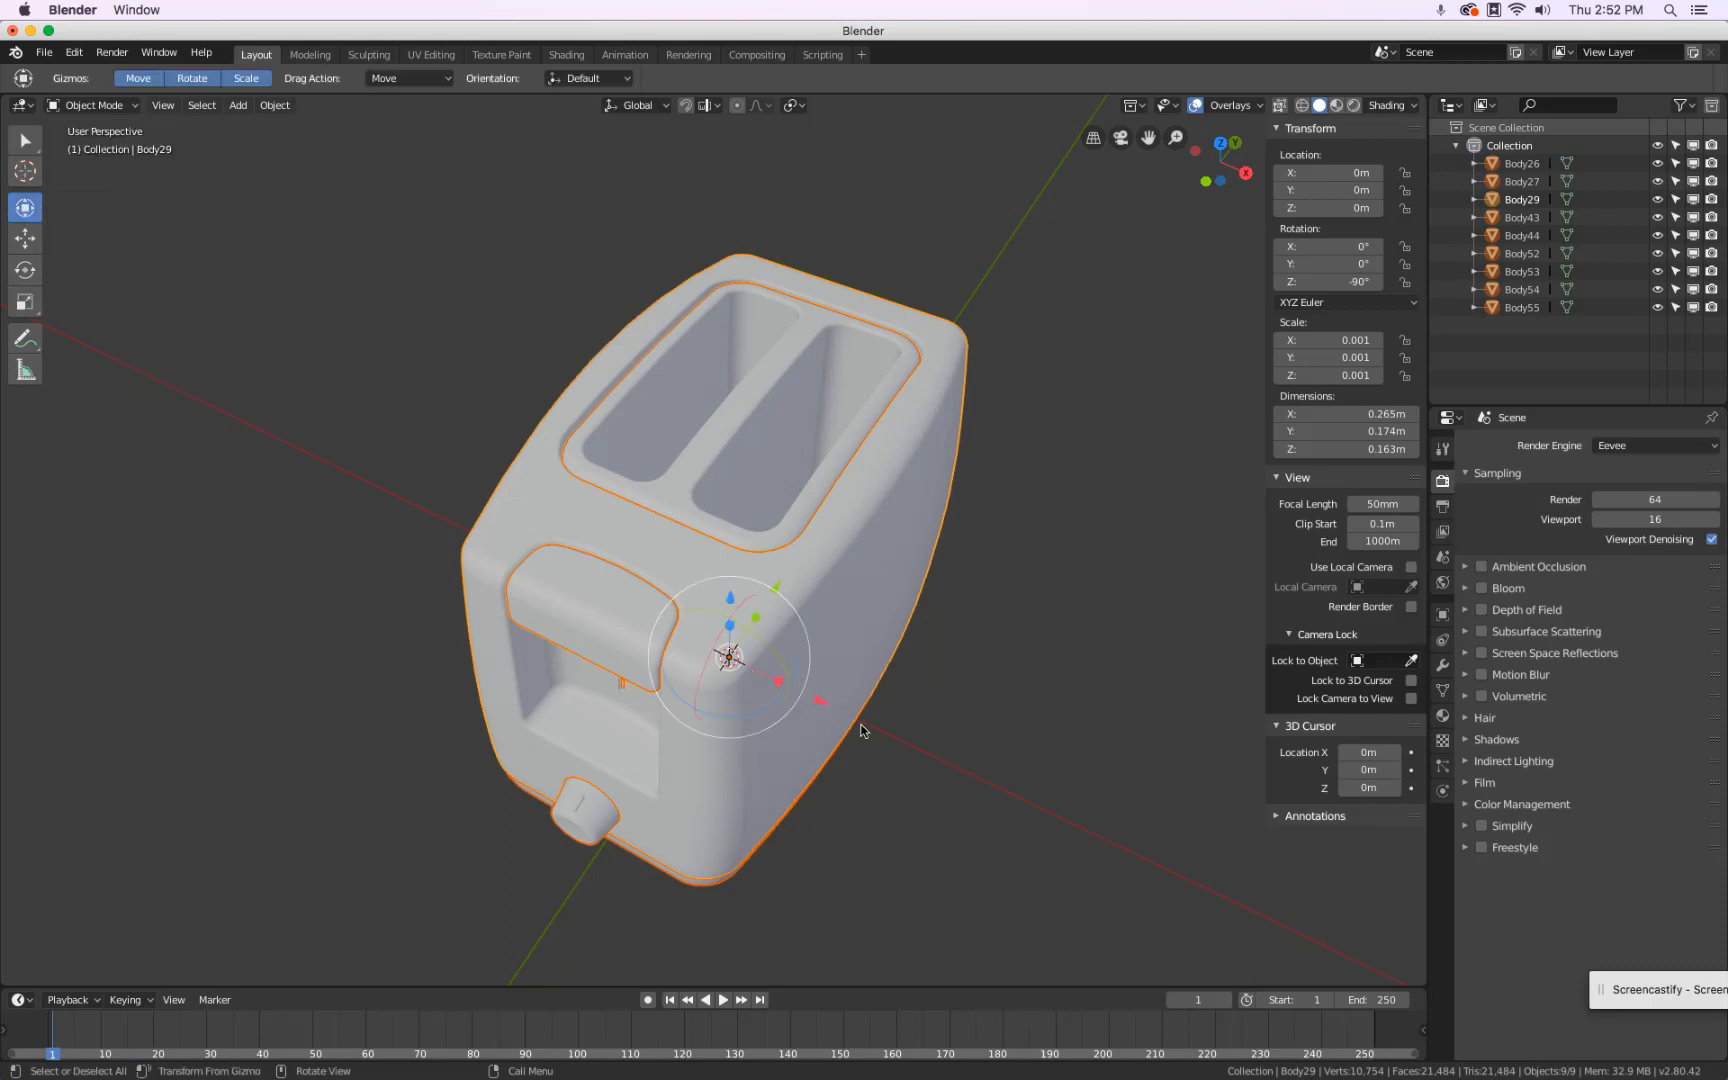
drag(820, 702, 823, 699)
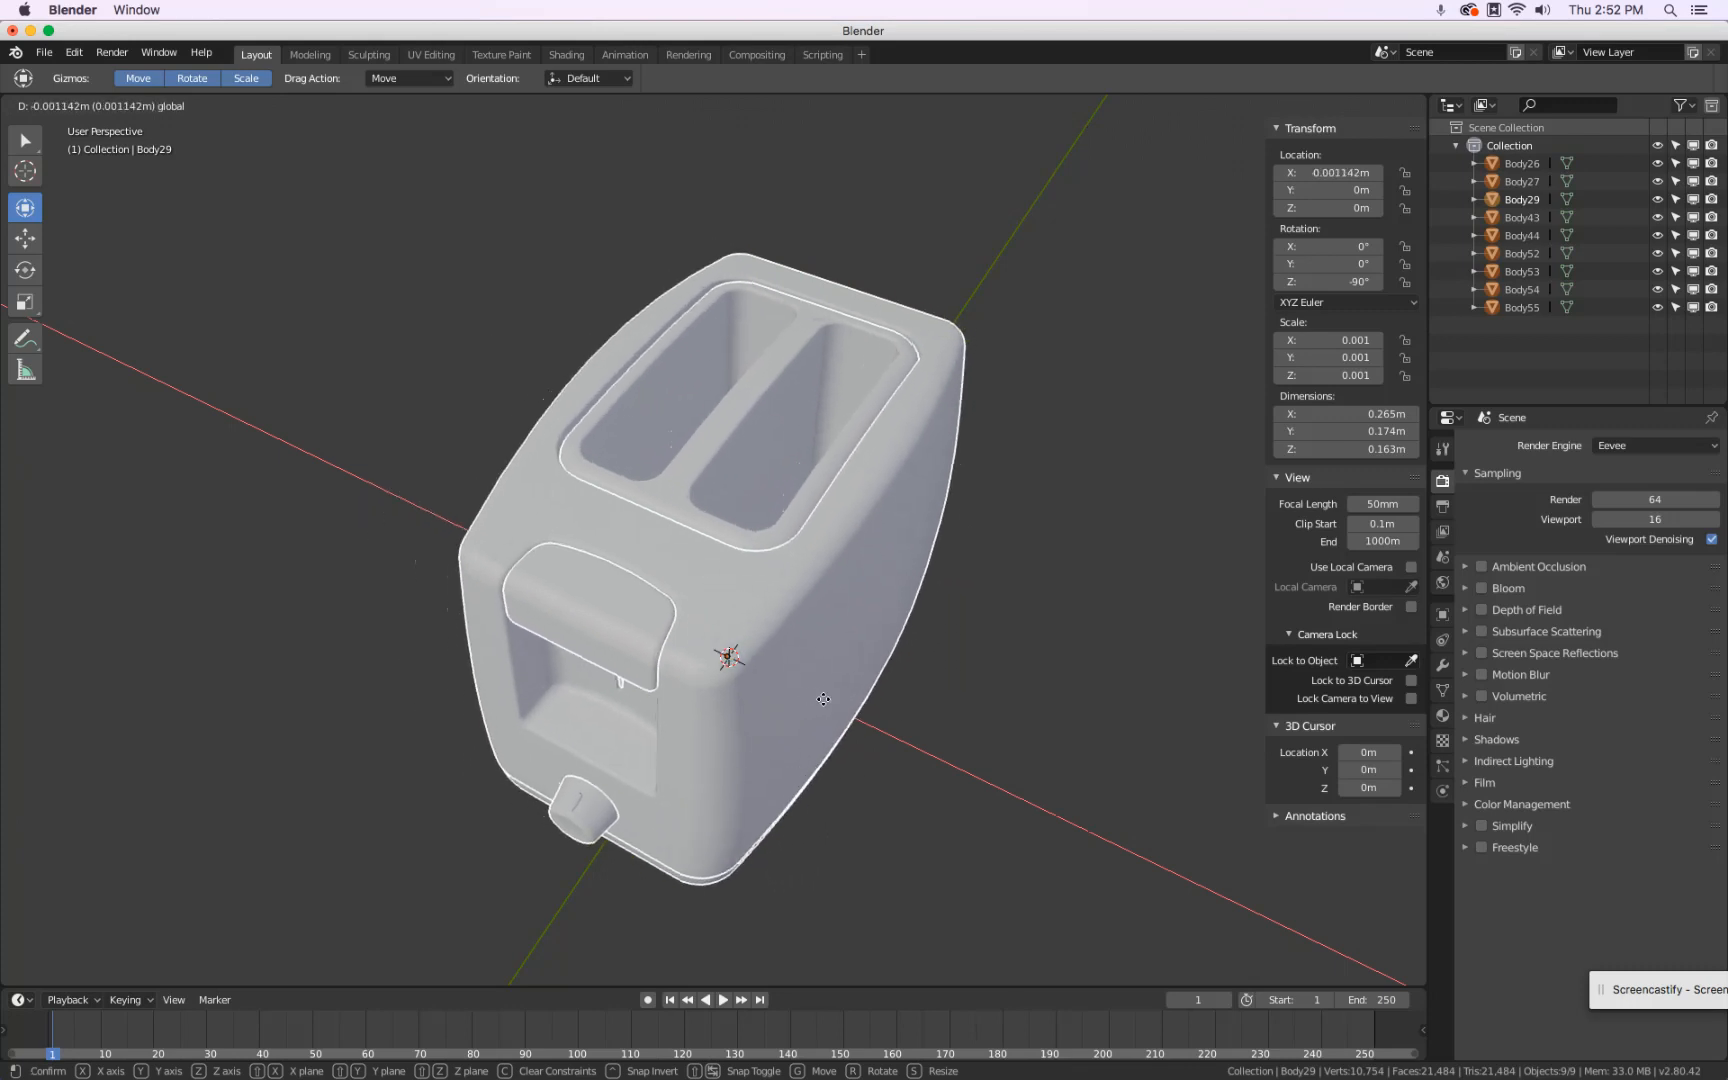
key(Escape)
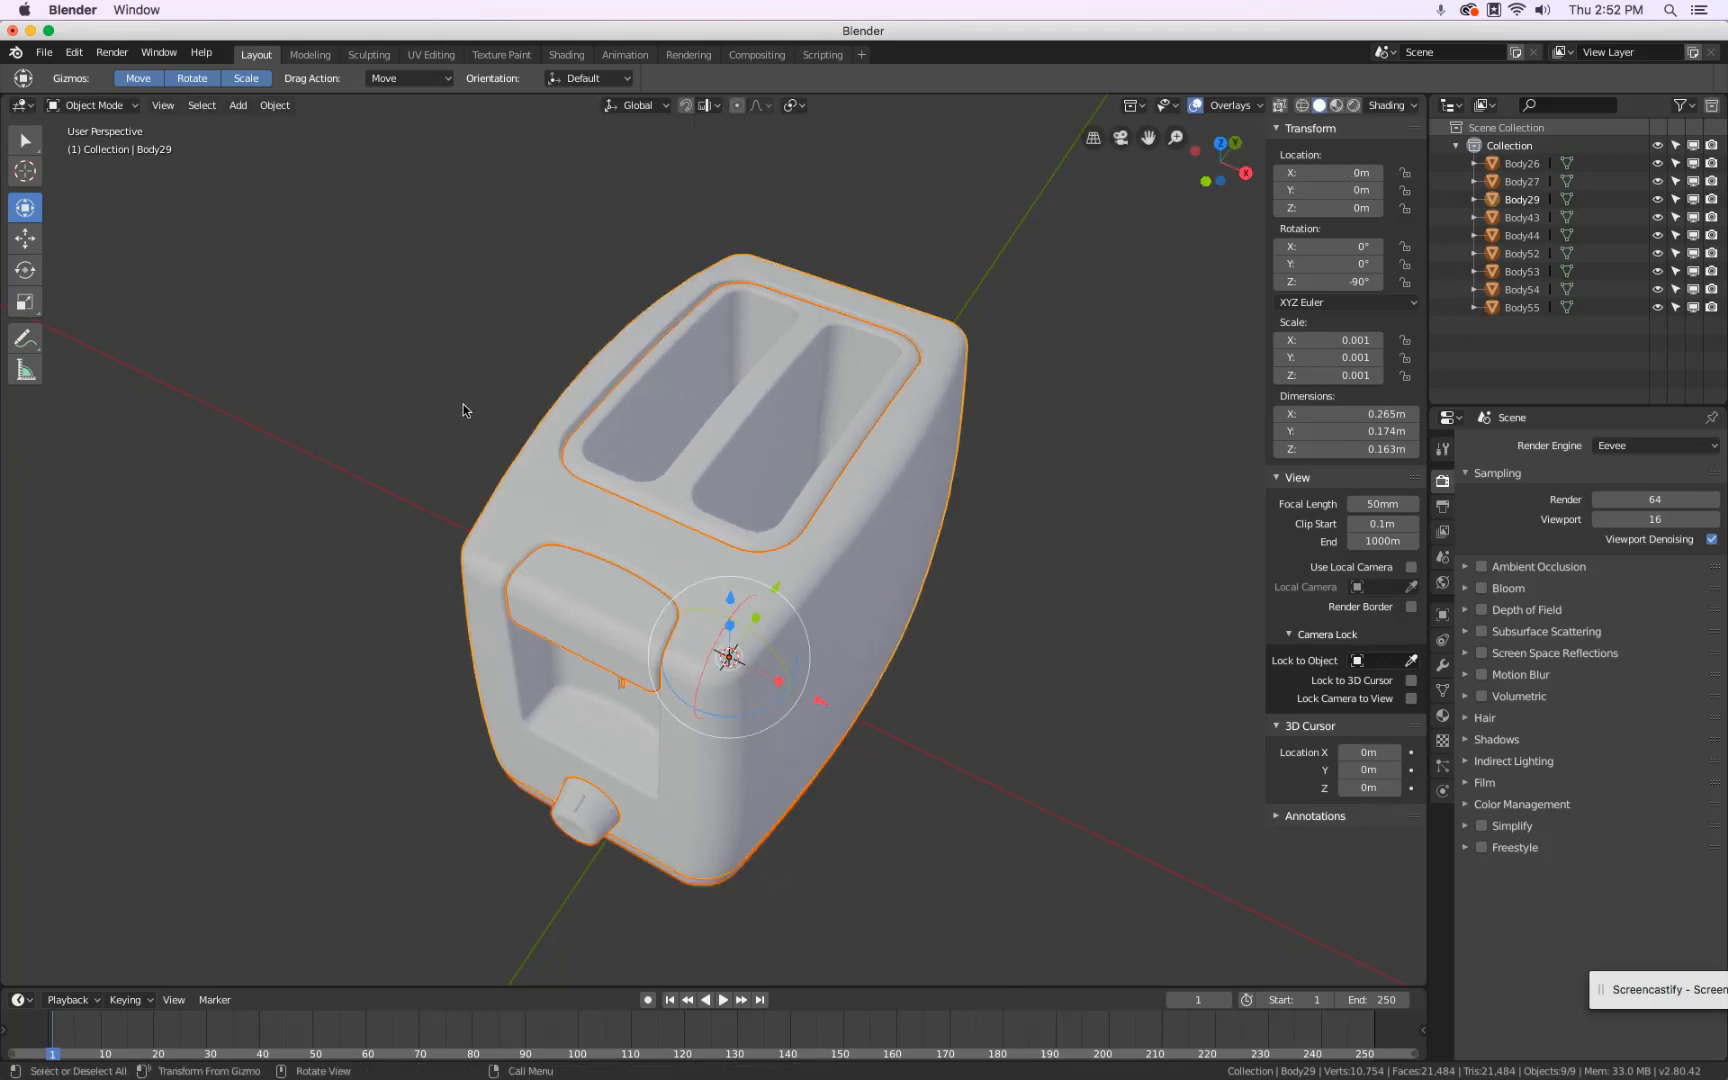
Show the Move and Scale tool gizmos on the toaster, leaving the Move tool active.
click(25, 238)
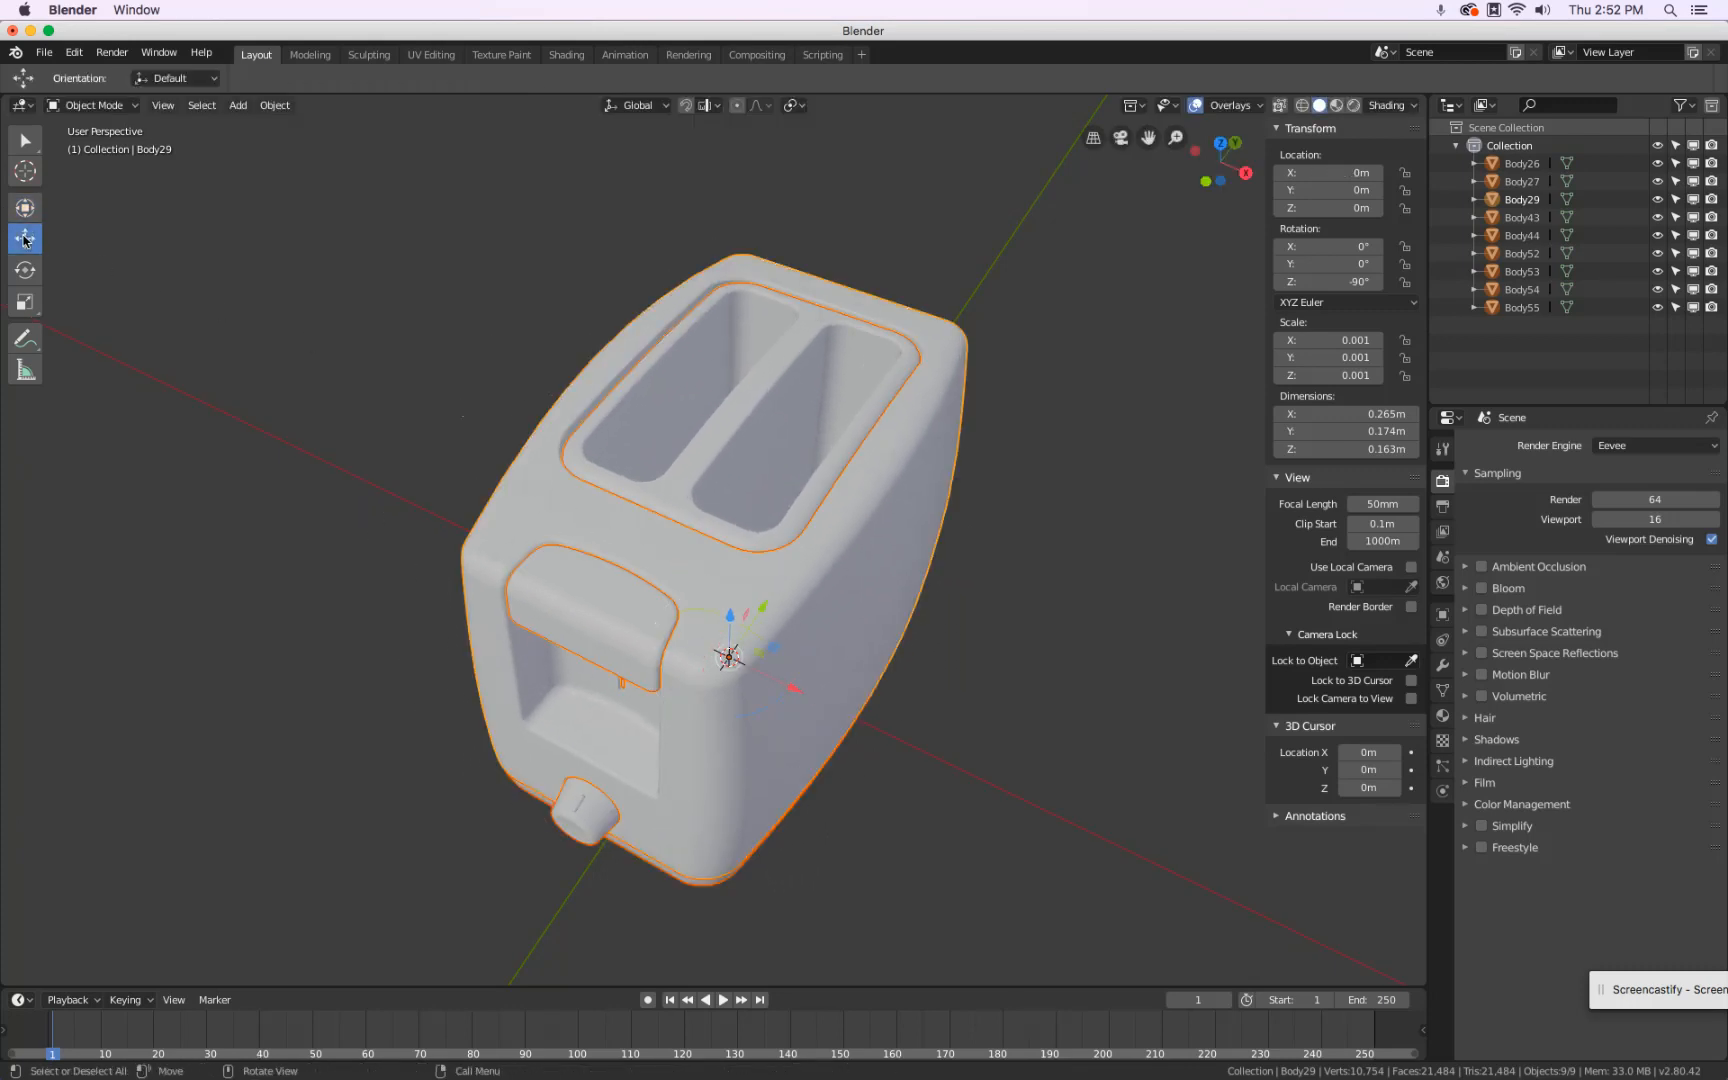
click(26, 302)
click(27, 238)
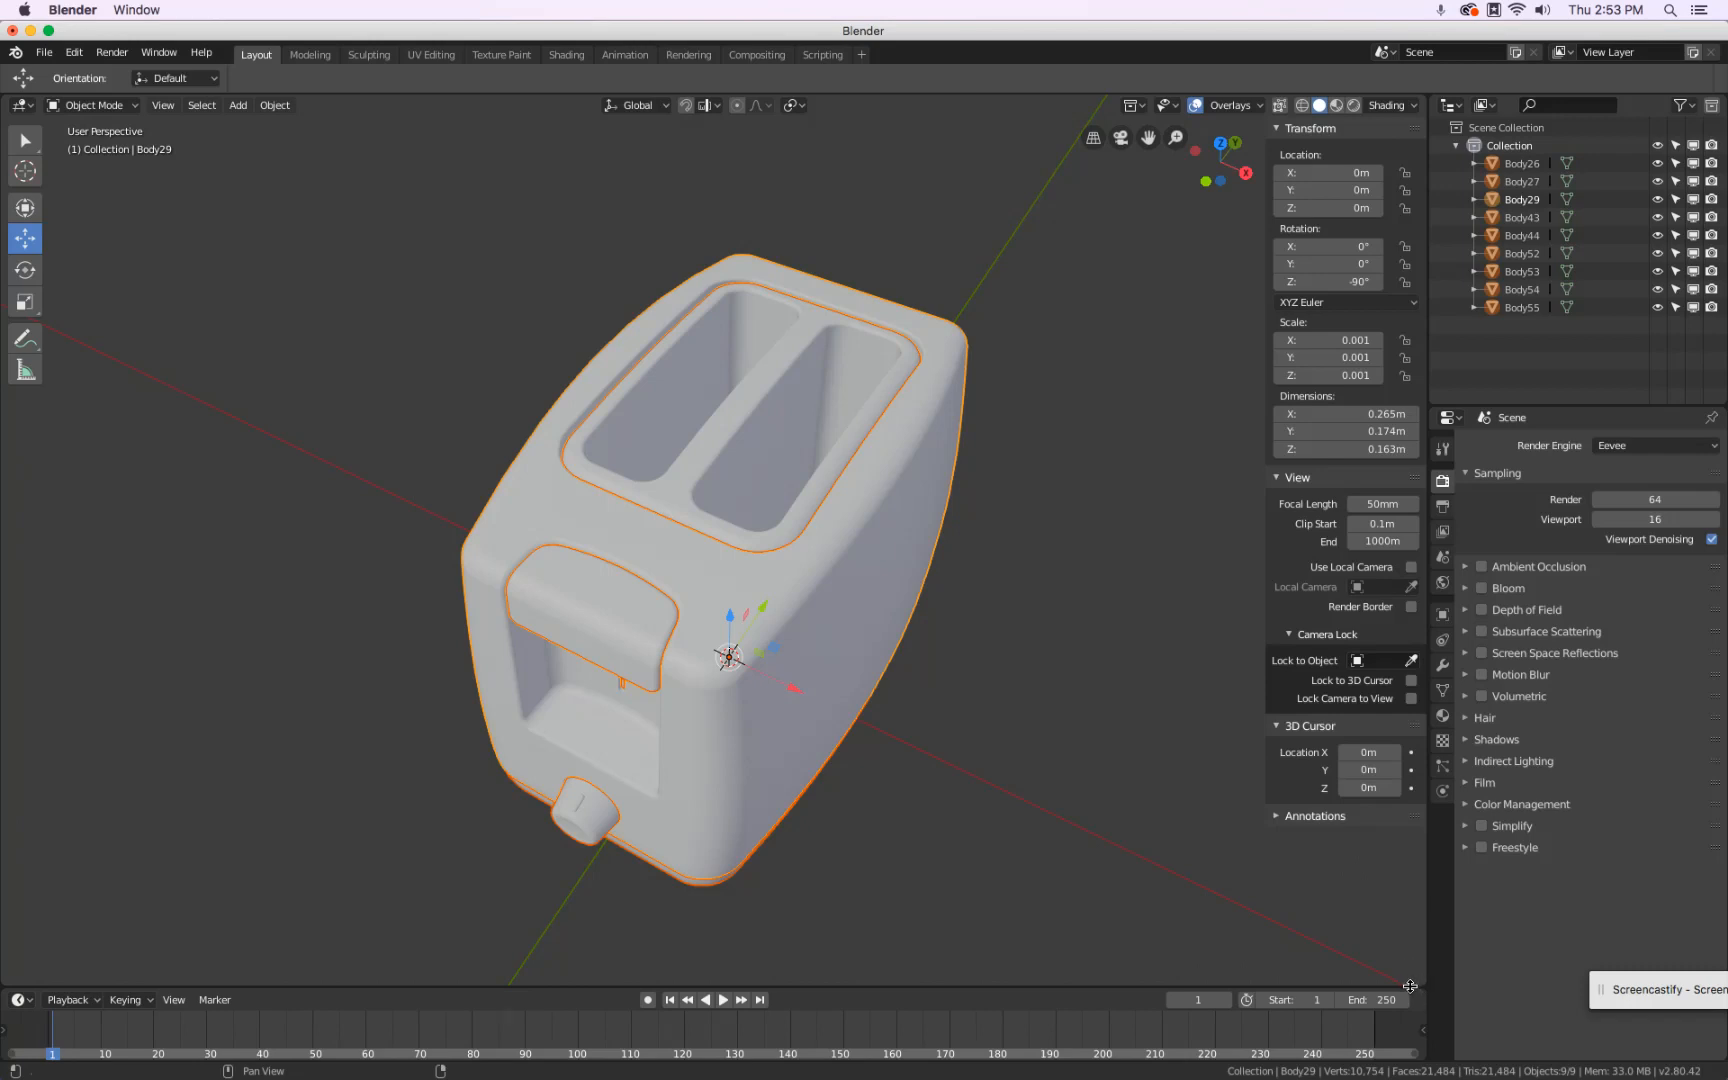
Remove the timeline area by joining the 3D viewport over it, and decline the incoming phone call.
drag(1408, 986, 1408, 941)
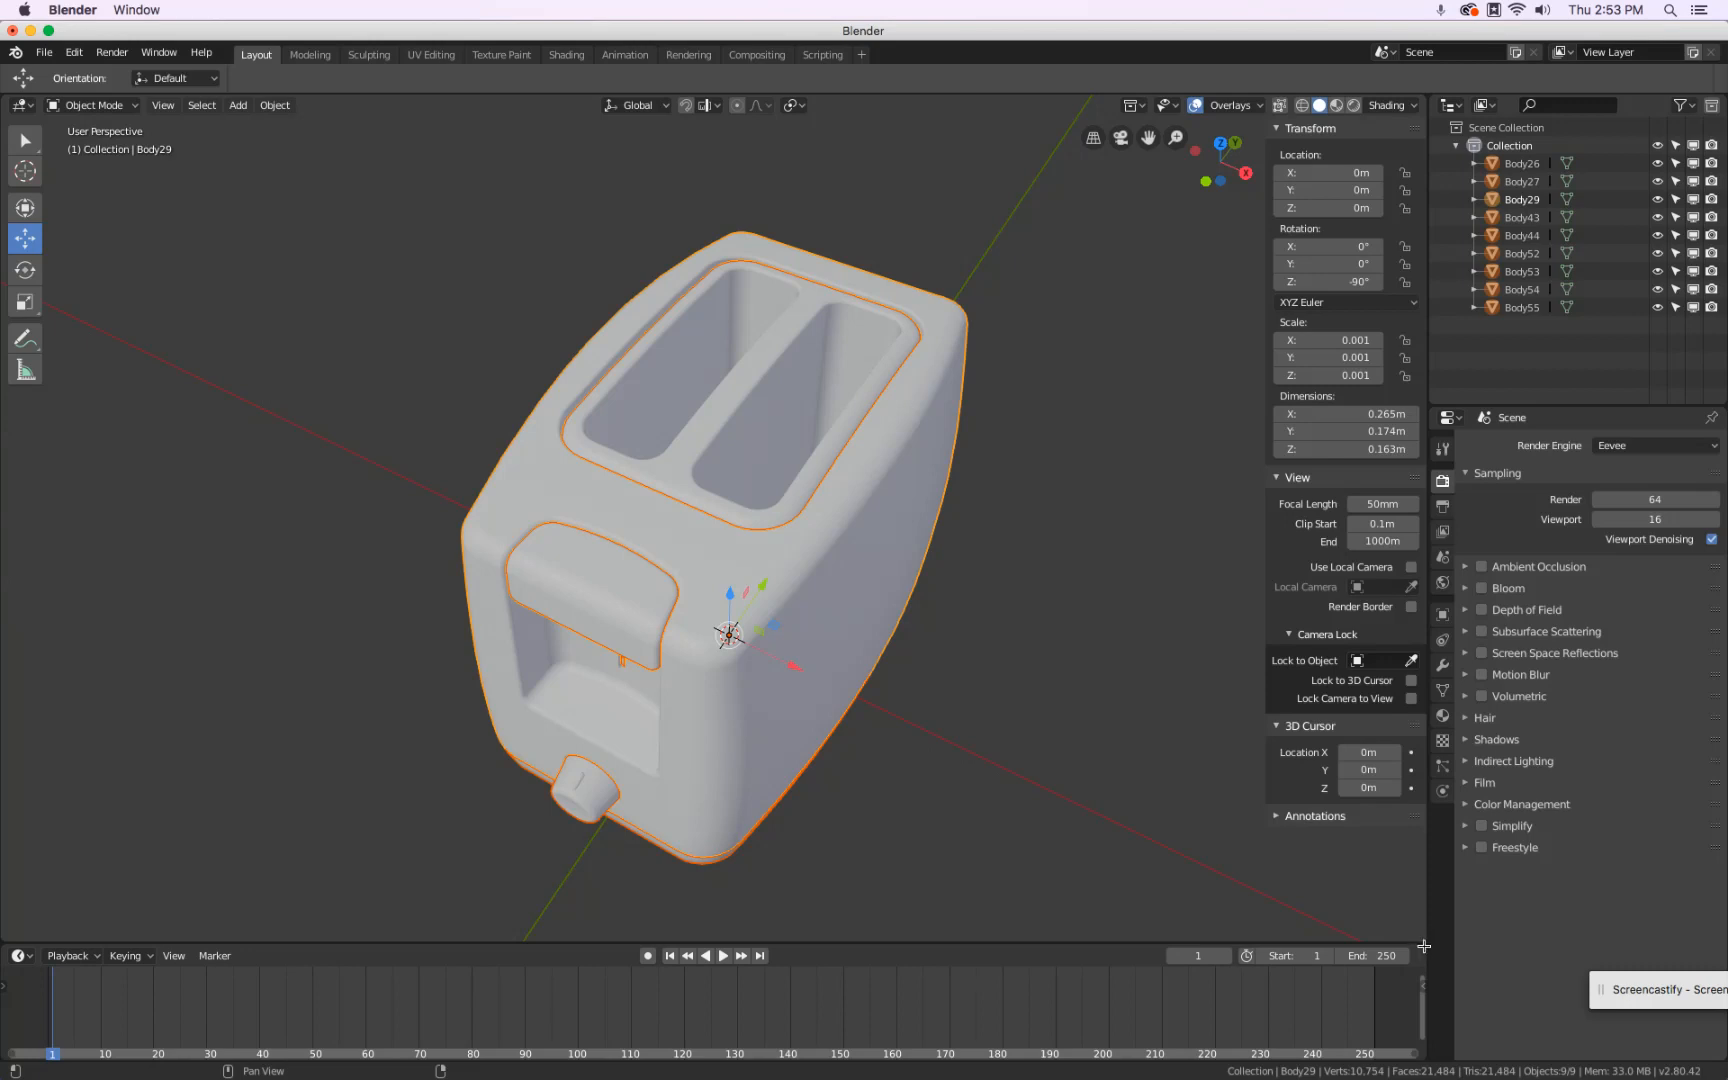
drag(1424, 946, 1267, 875)
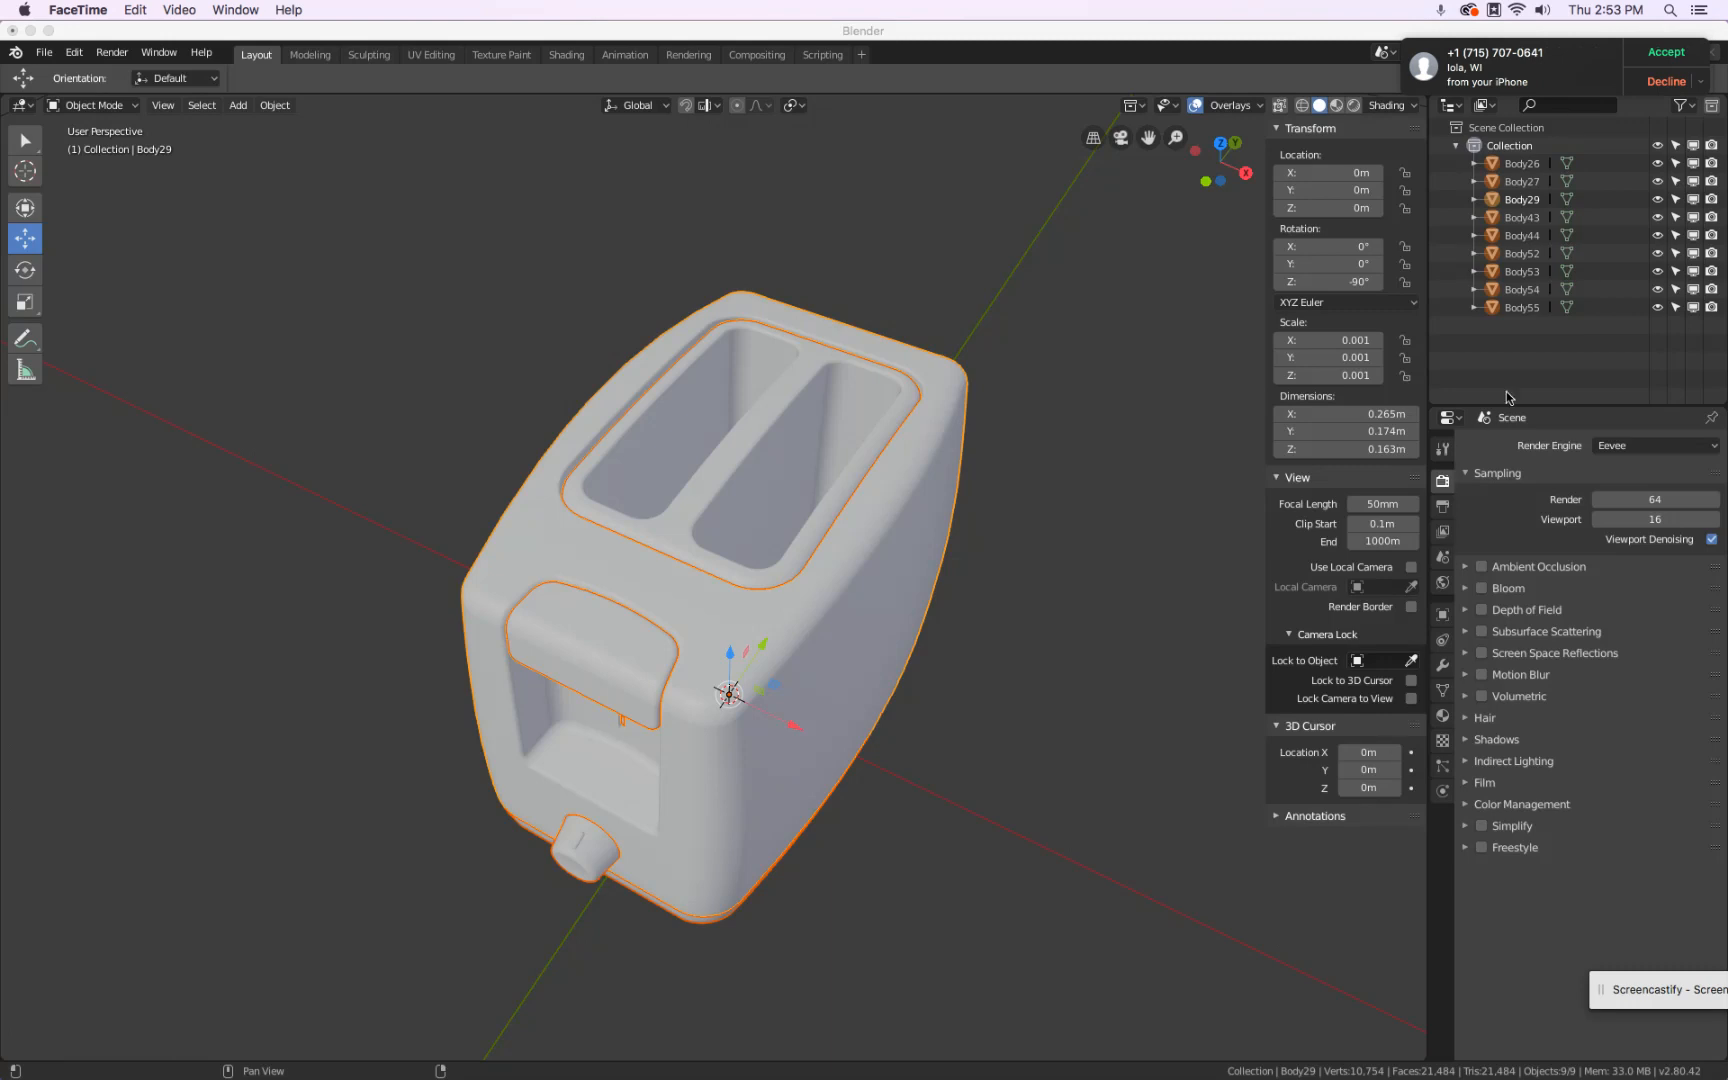
click(1665, 82)
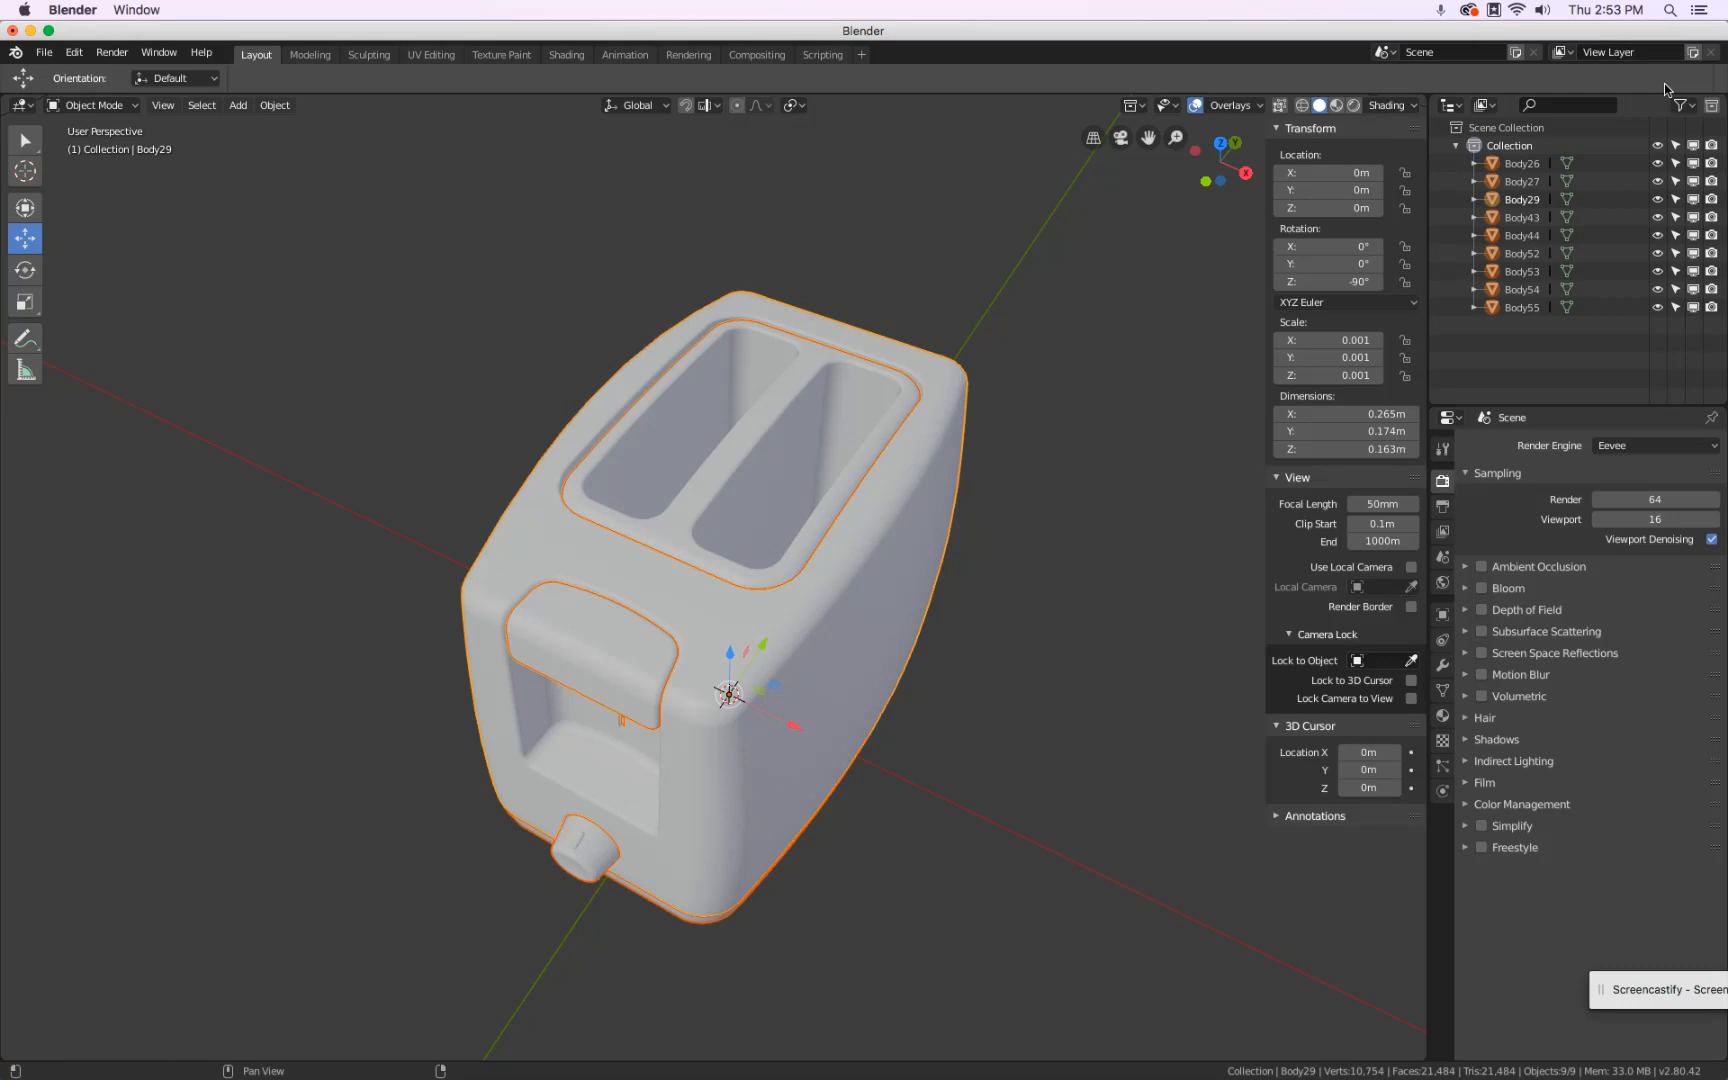
Hide the sidebar, turn the view to the toaster's front and long side, and show the sidebar again.
key(n)
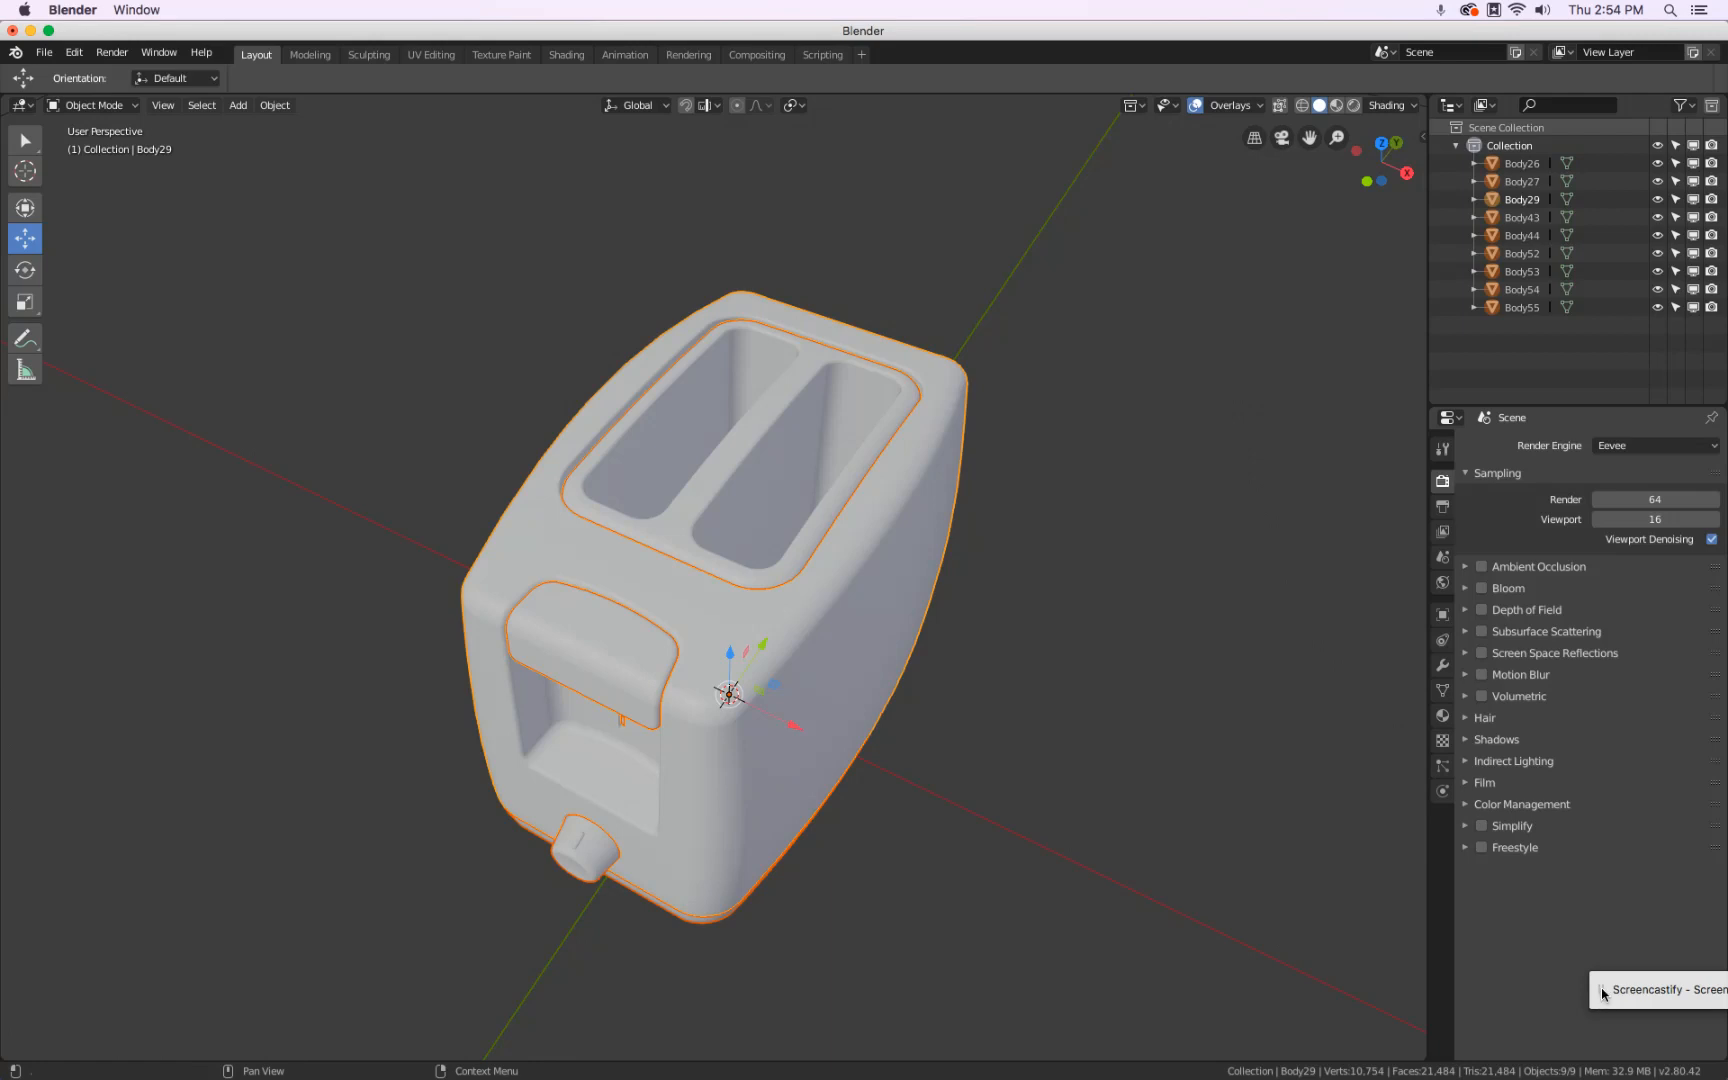
middle_drag(1184, 842, 1130, 731)
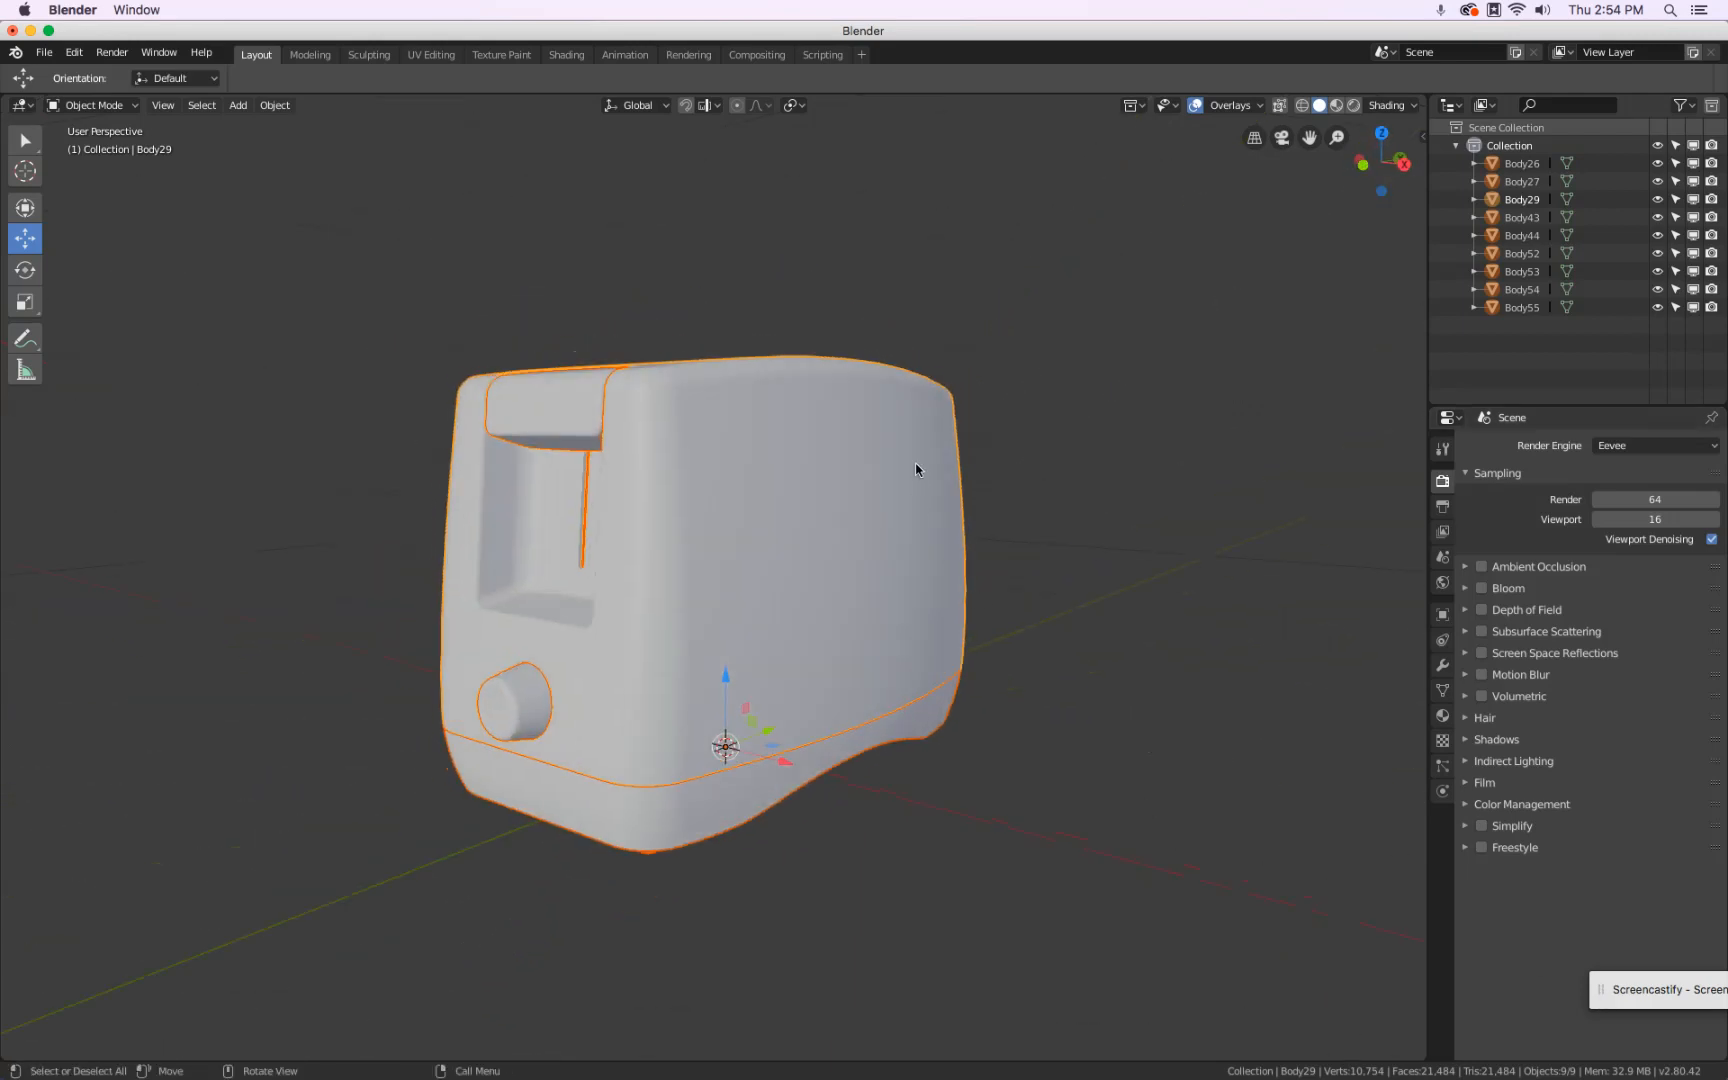
key(n)
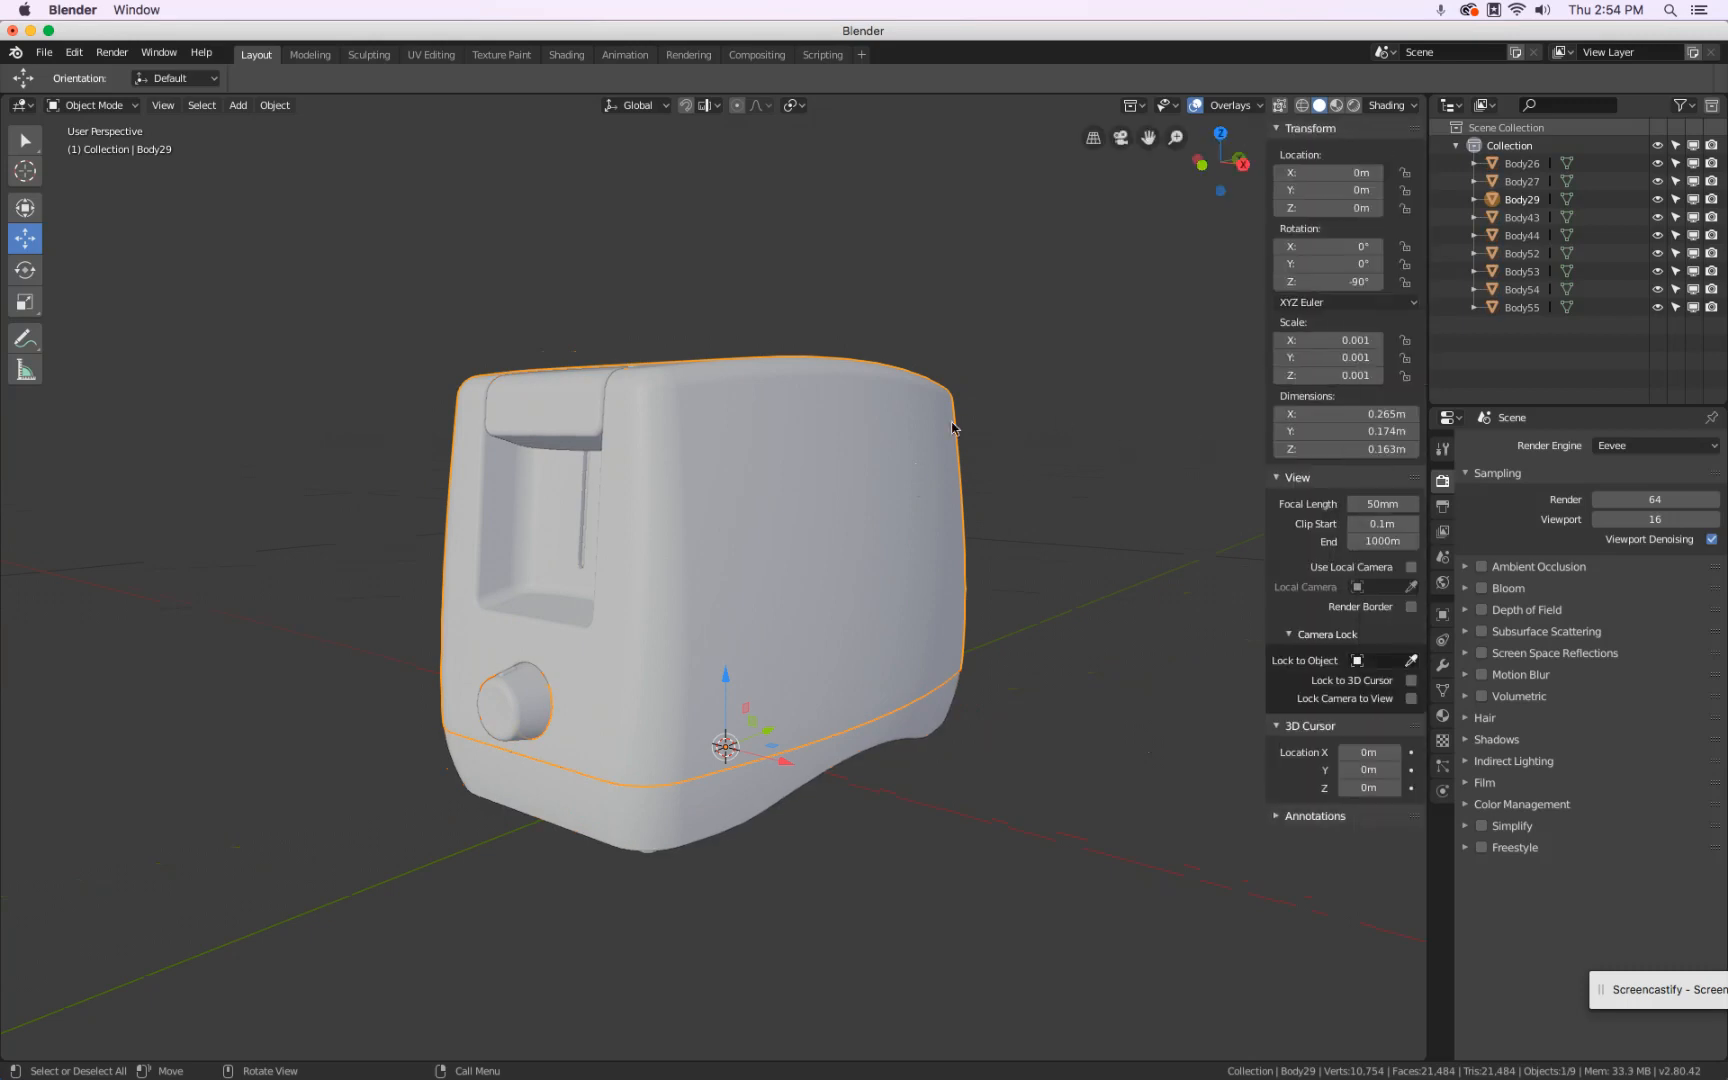
Inspect the transform values with the toaster's base, its main body and all parts selected in turn, ending with the selection cleared.
click(691, 801)
click(621, 745)
key(a)
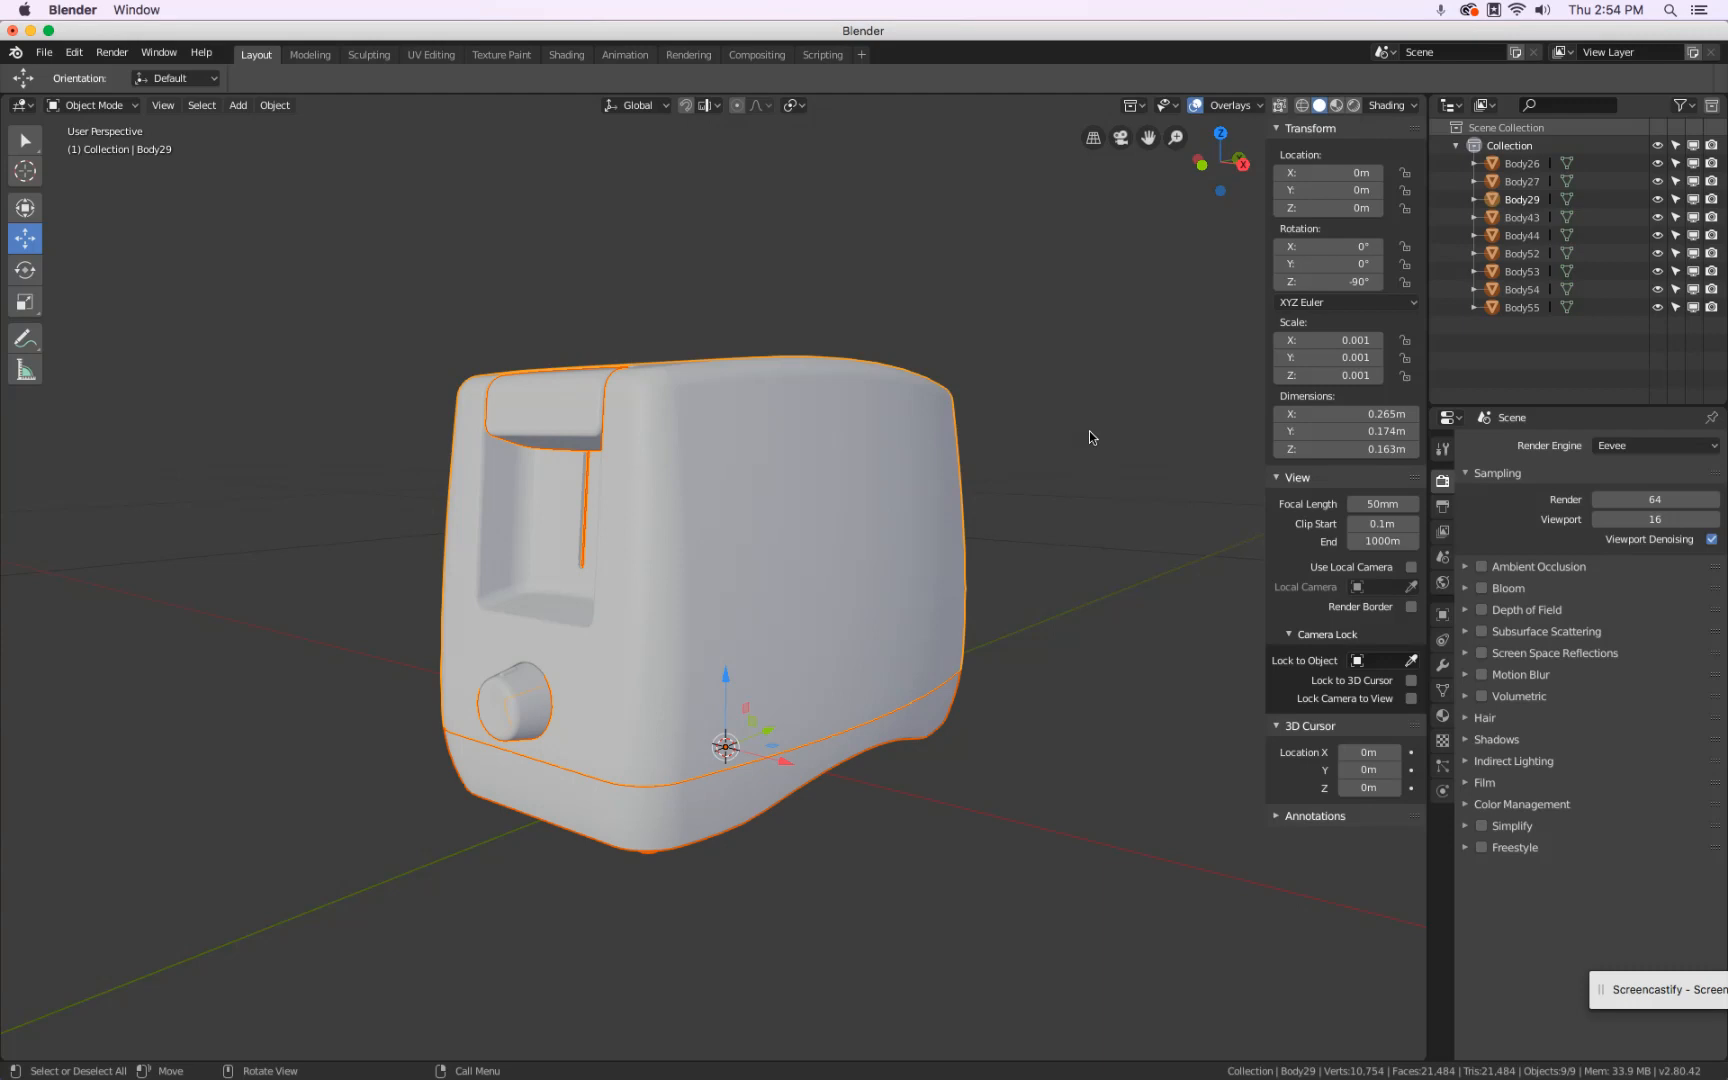
click(940, 440)
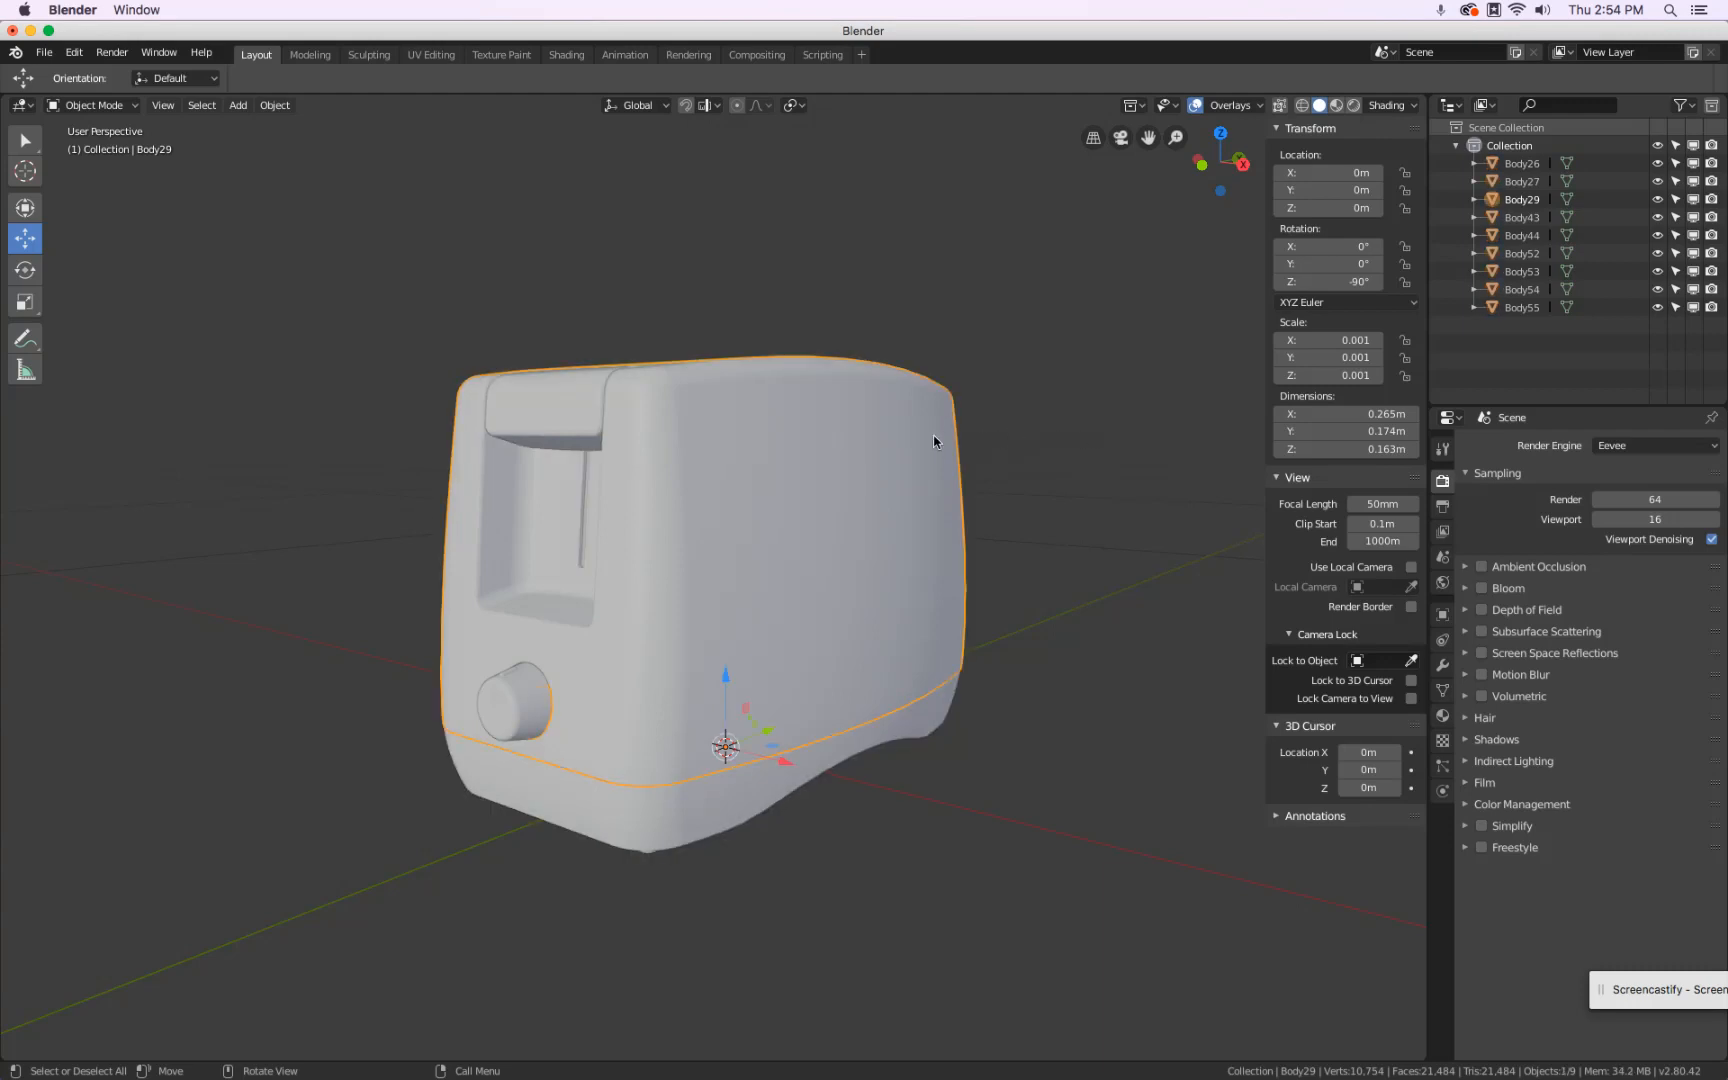
click(955, 439)
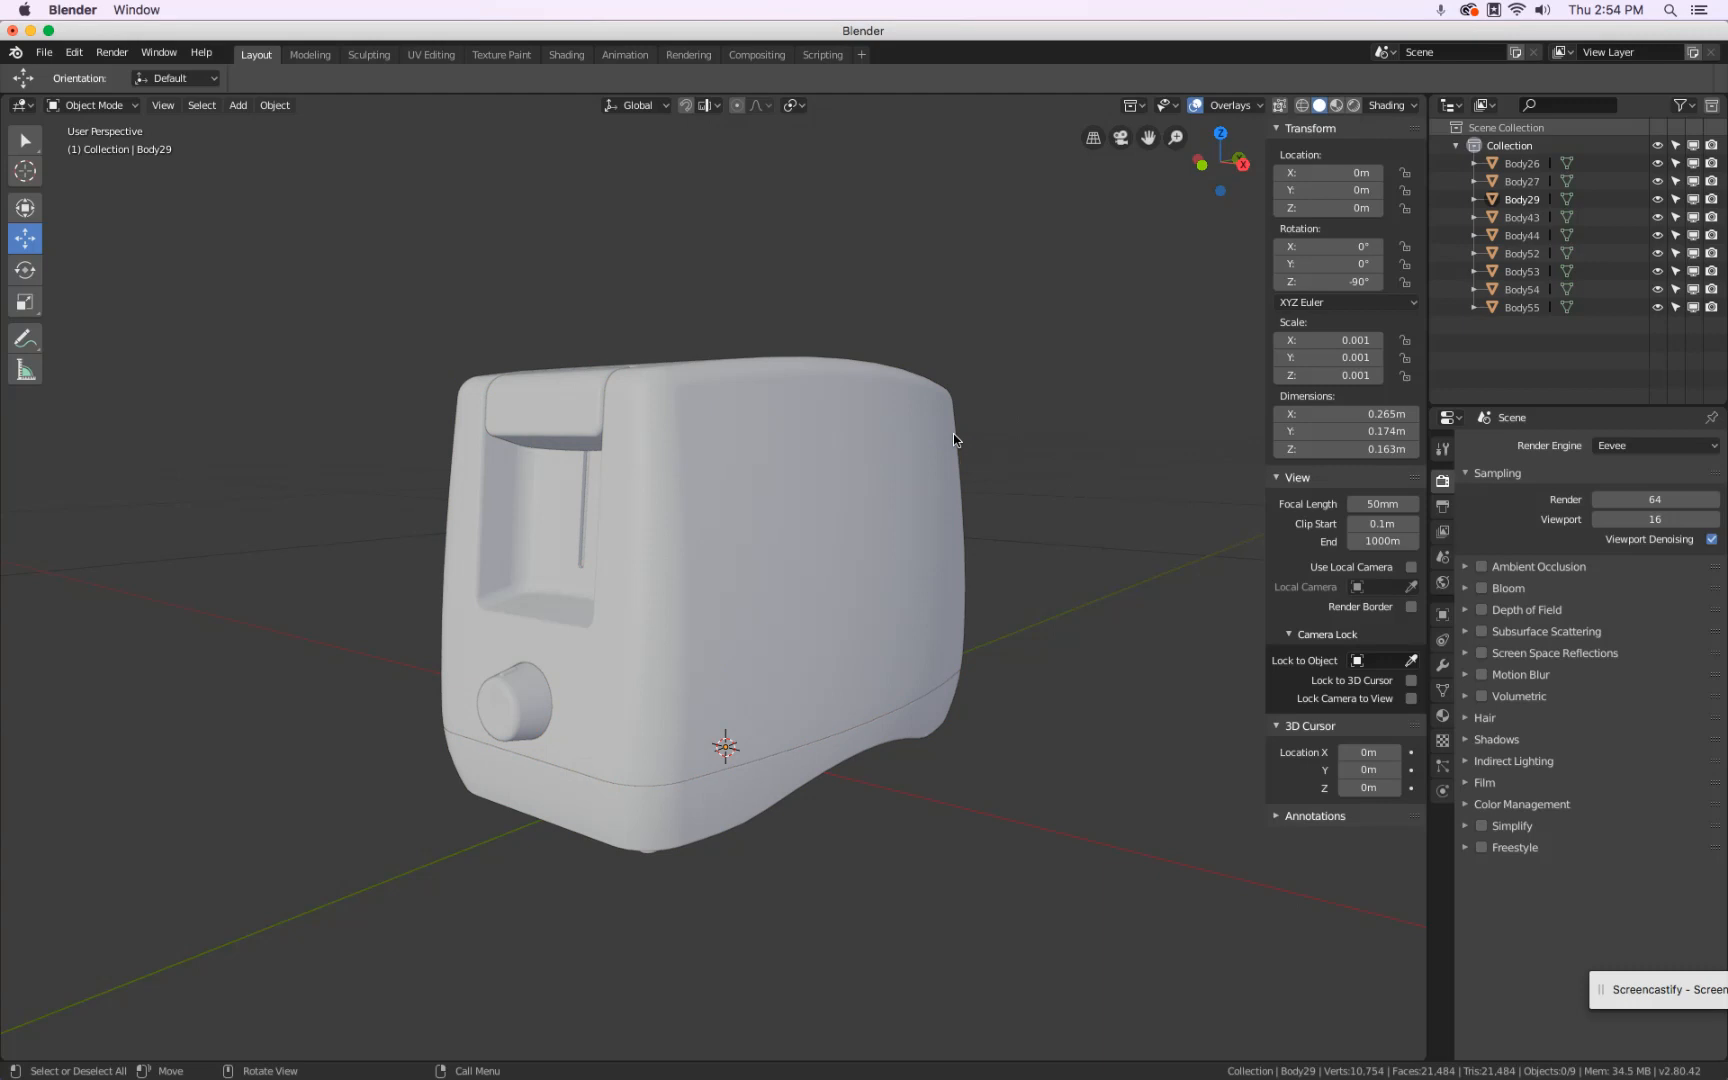
Select all toaster parts and apply their rotation and scale.
key(a)
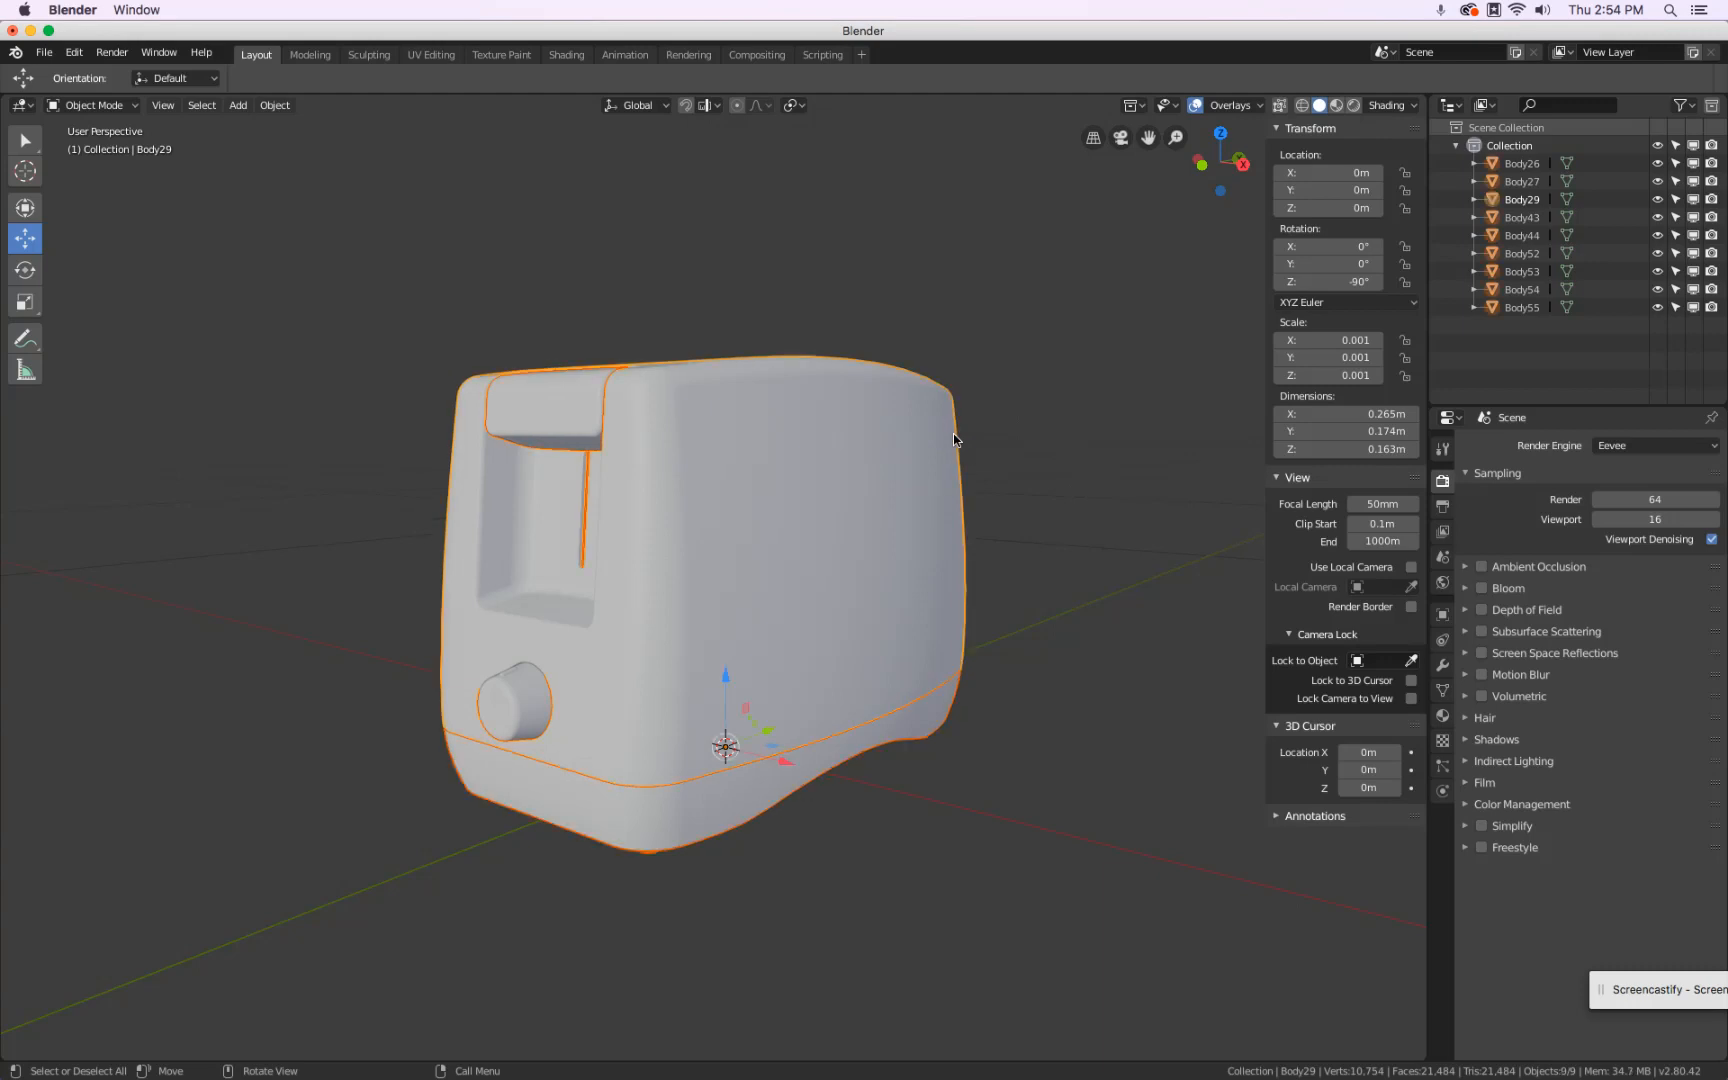
click(275, 106)
mouse_move(287, 199)
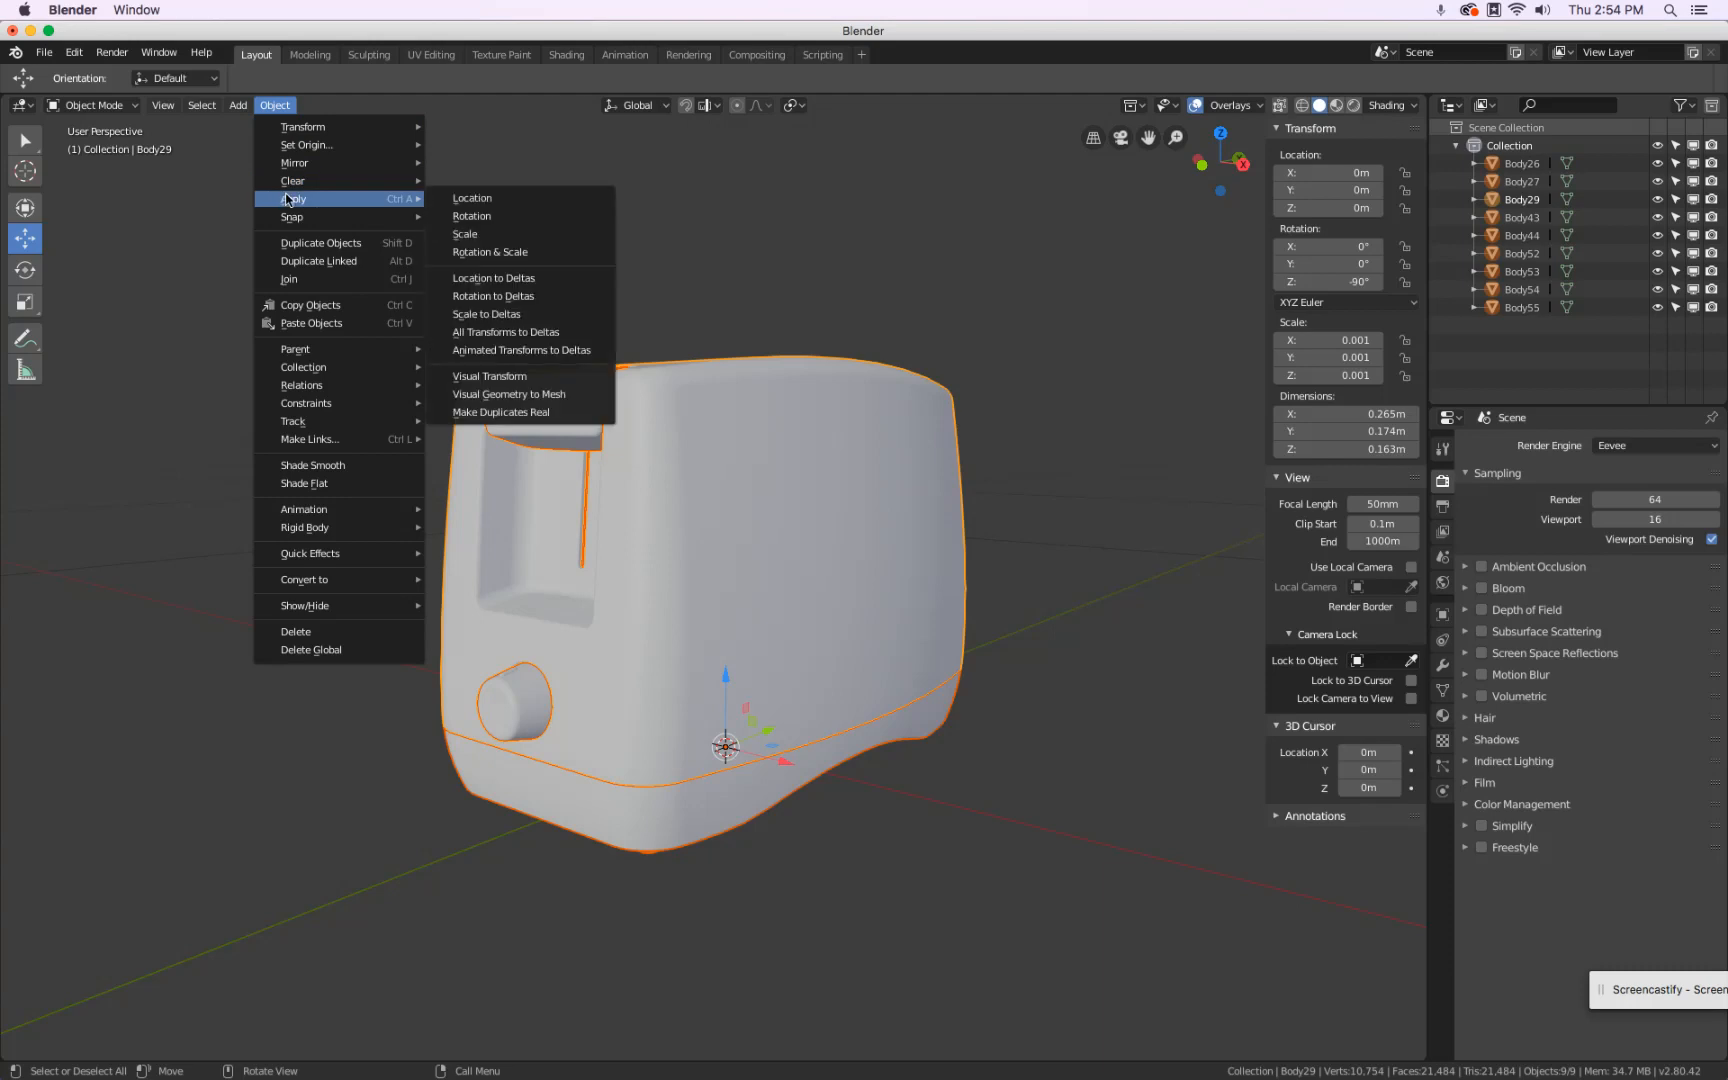
click(546, 254)
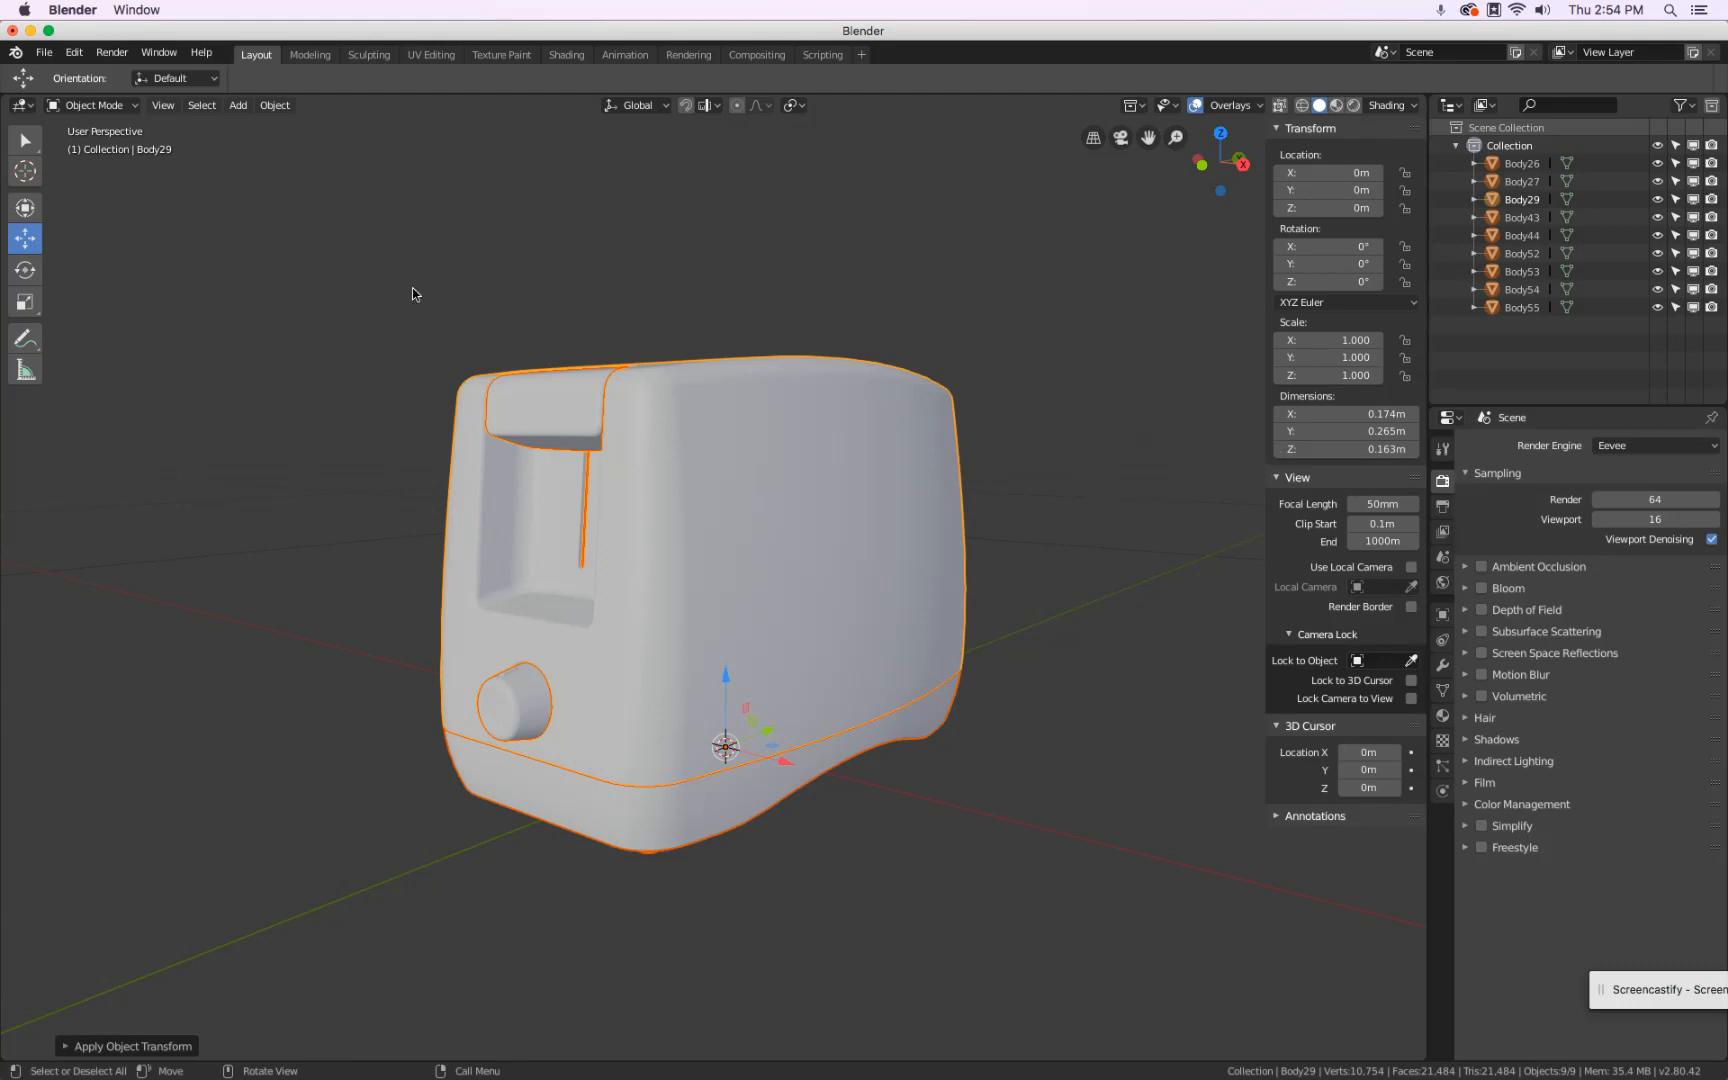
Save the scene as "Toaster KitchenAid Raw.blend" in the Toaster folder on the Desktop.
click(44, 52)
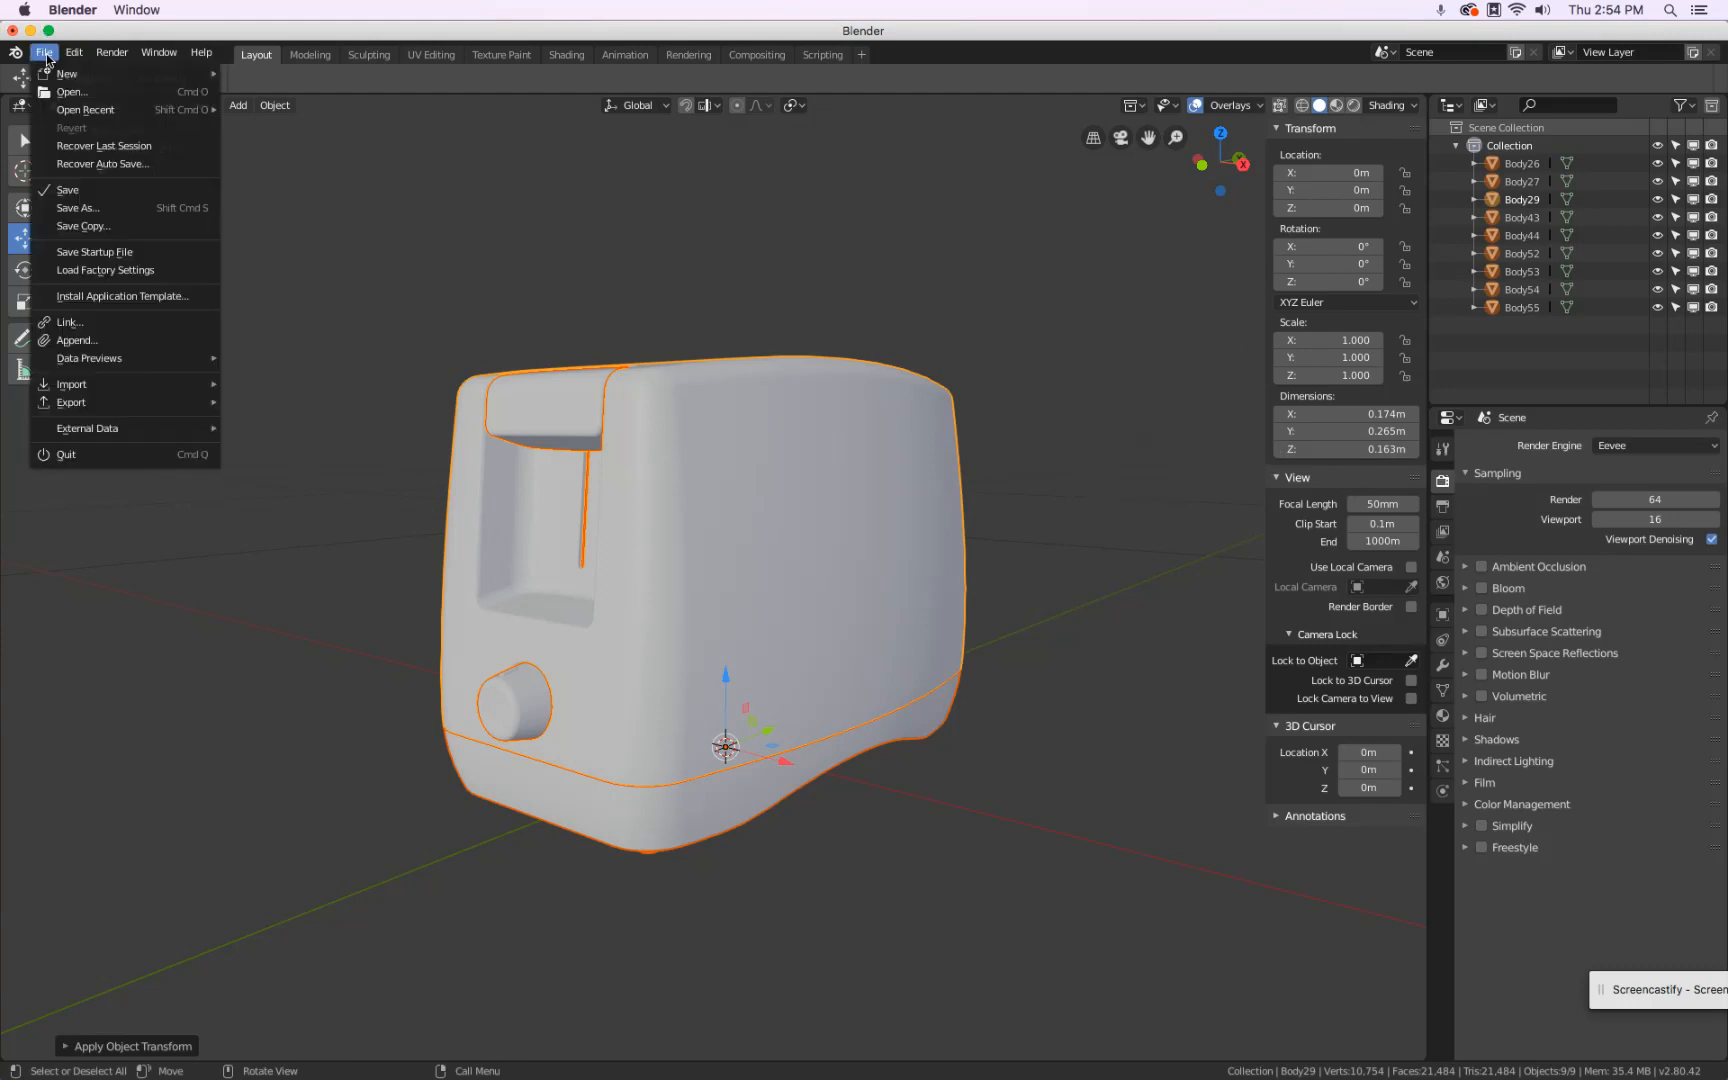
click(107, 207)
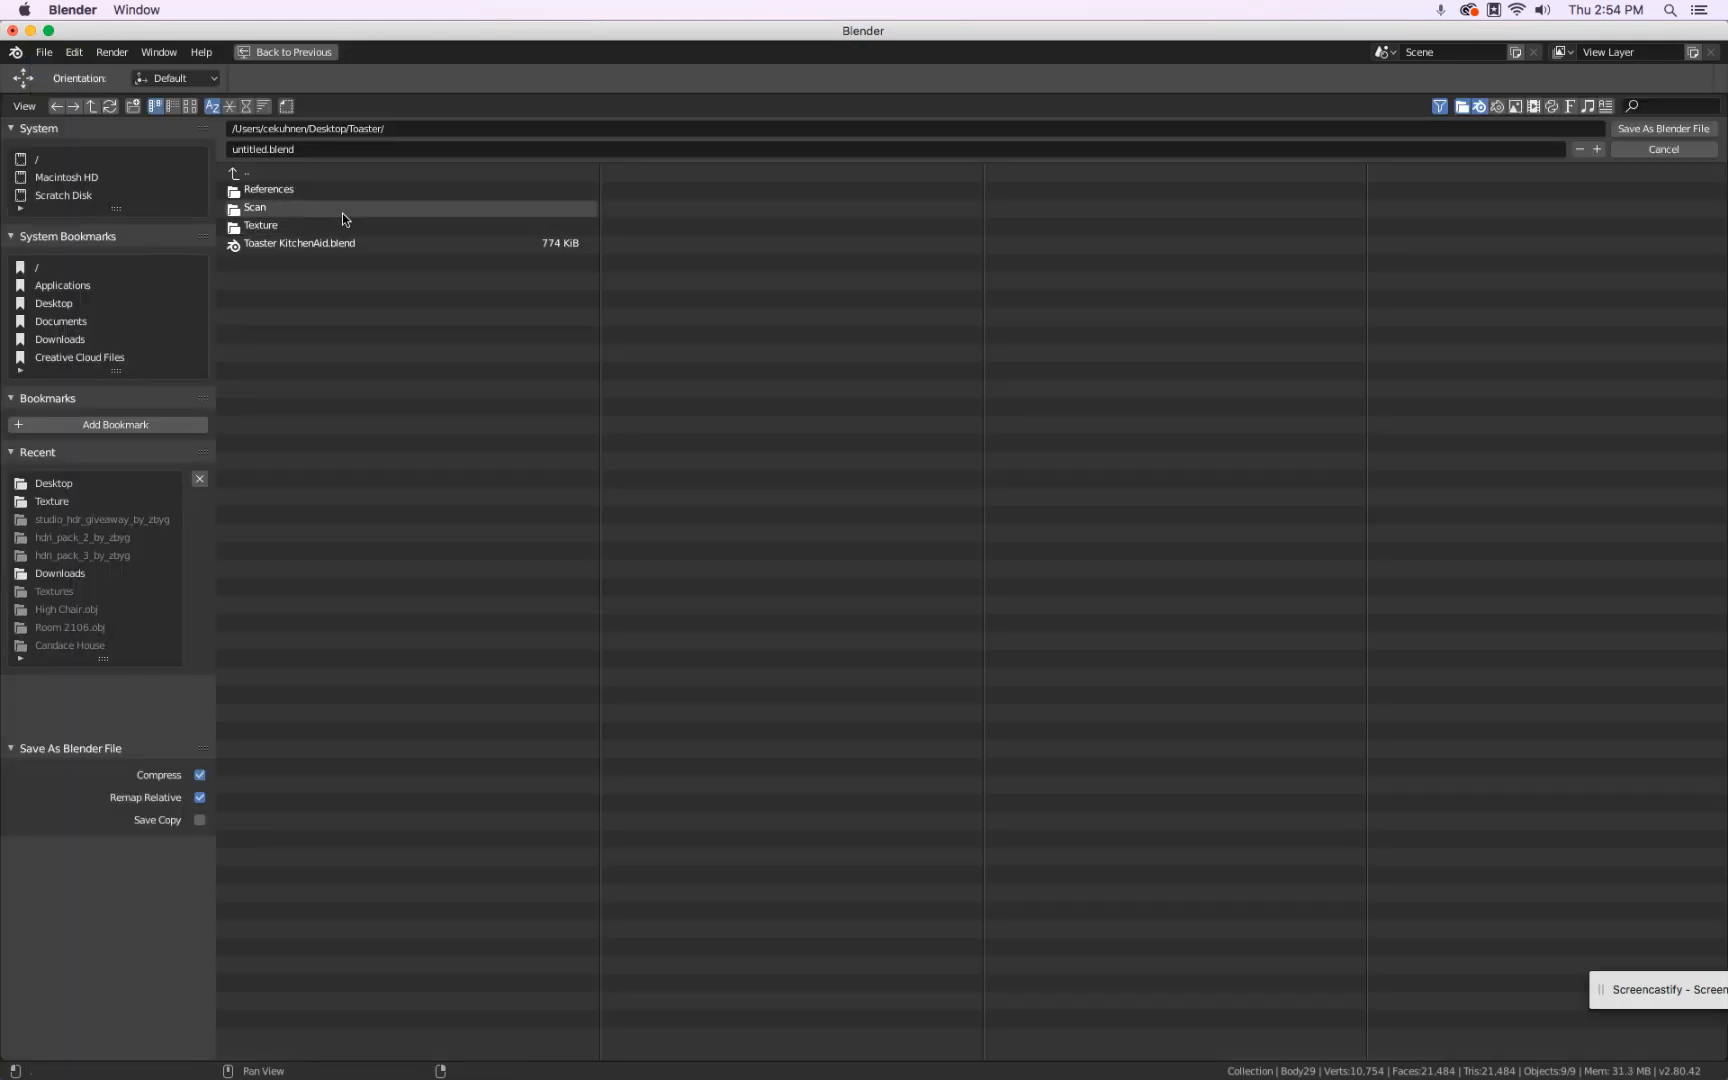
click(337, 149)
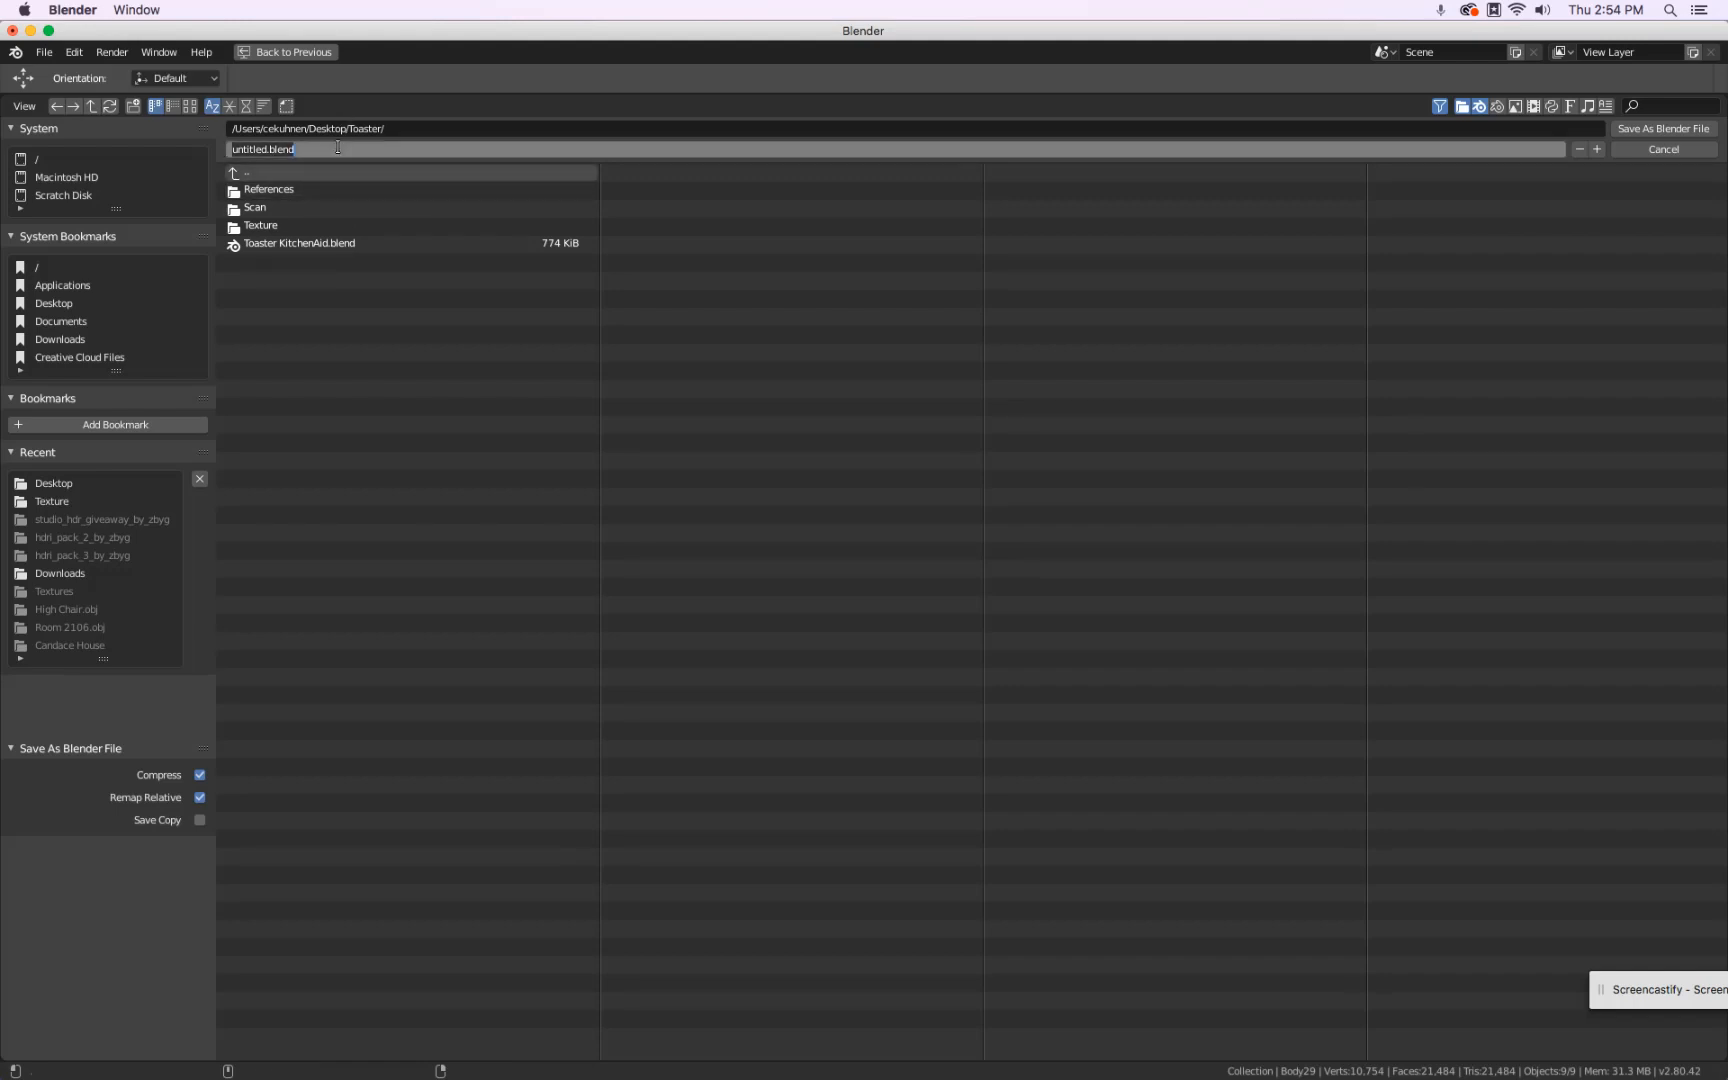
text(TRo)
text(ster)
text( KitchenAid Raw)
key(Return)
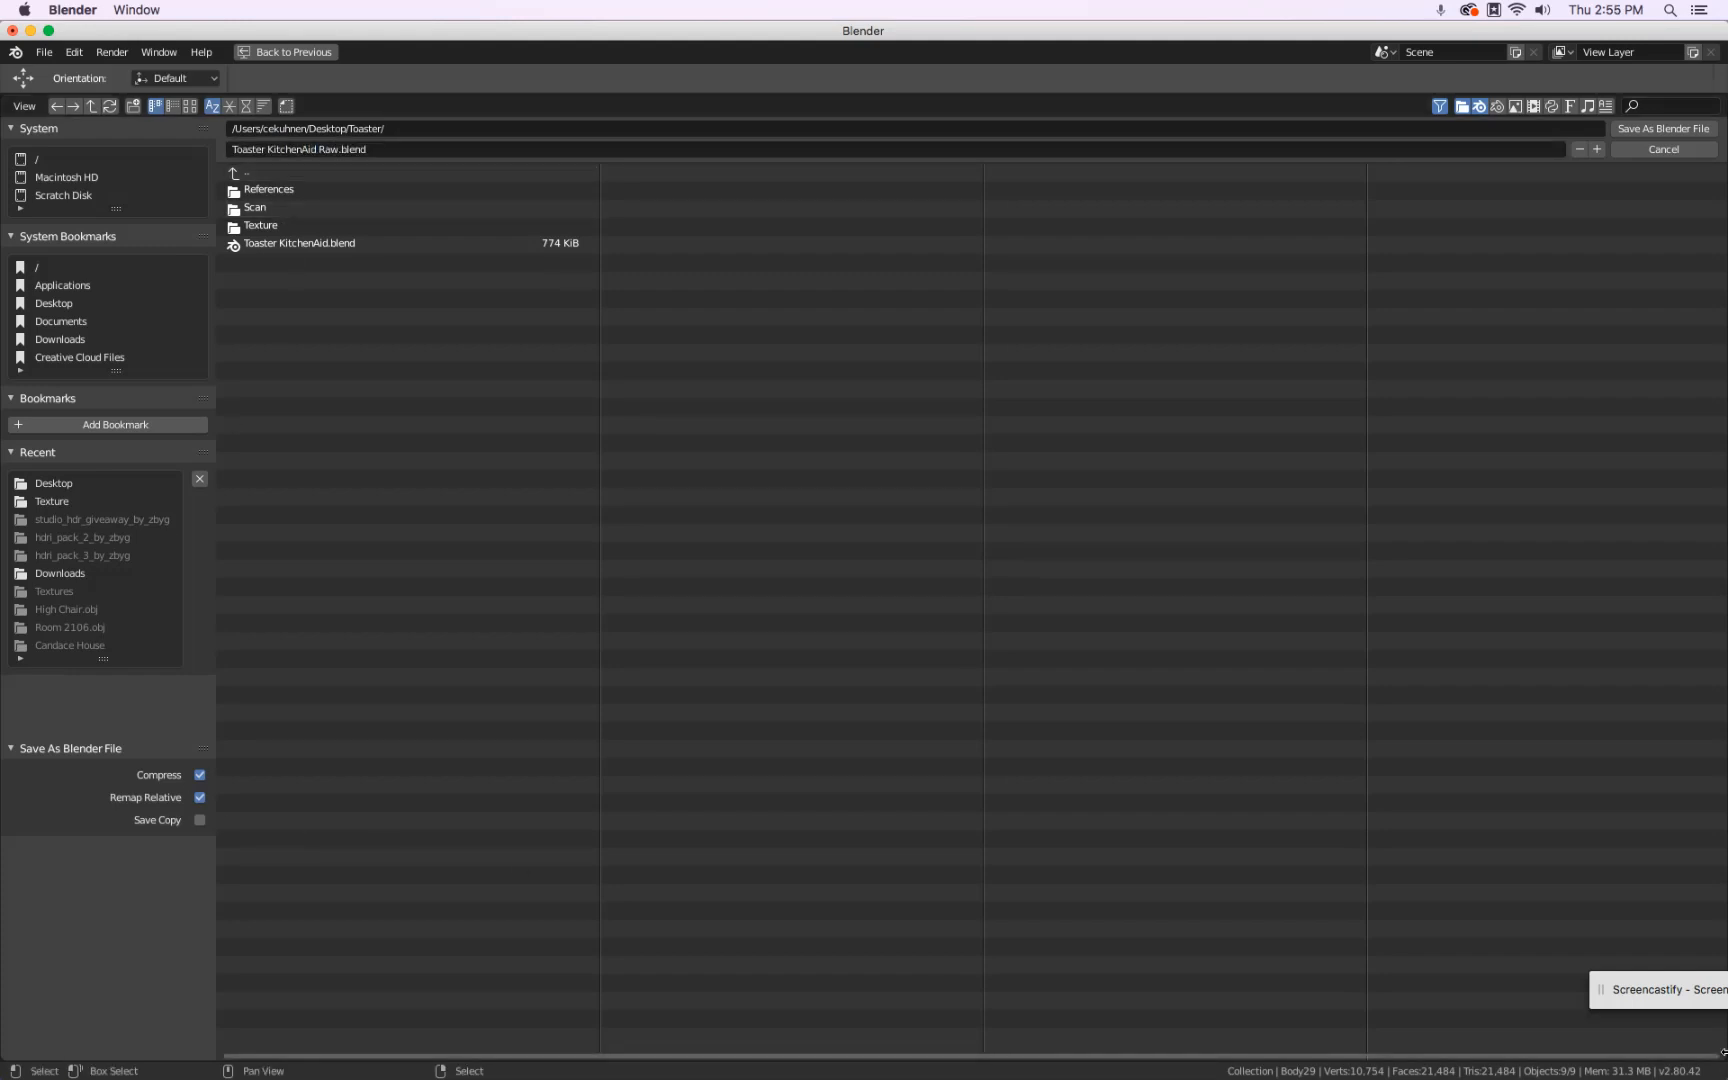
click(1665, 122)
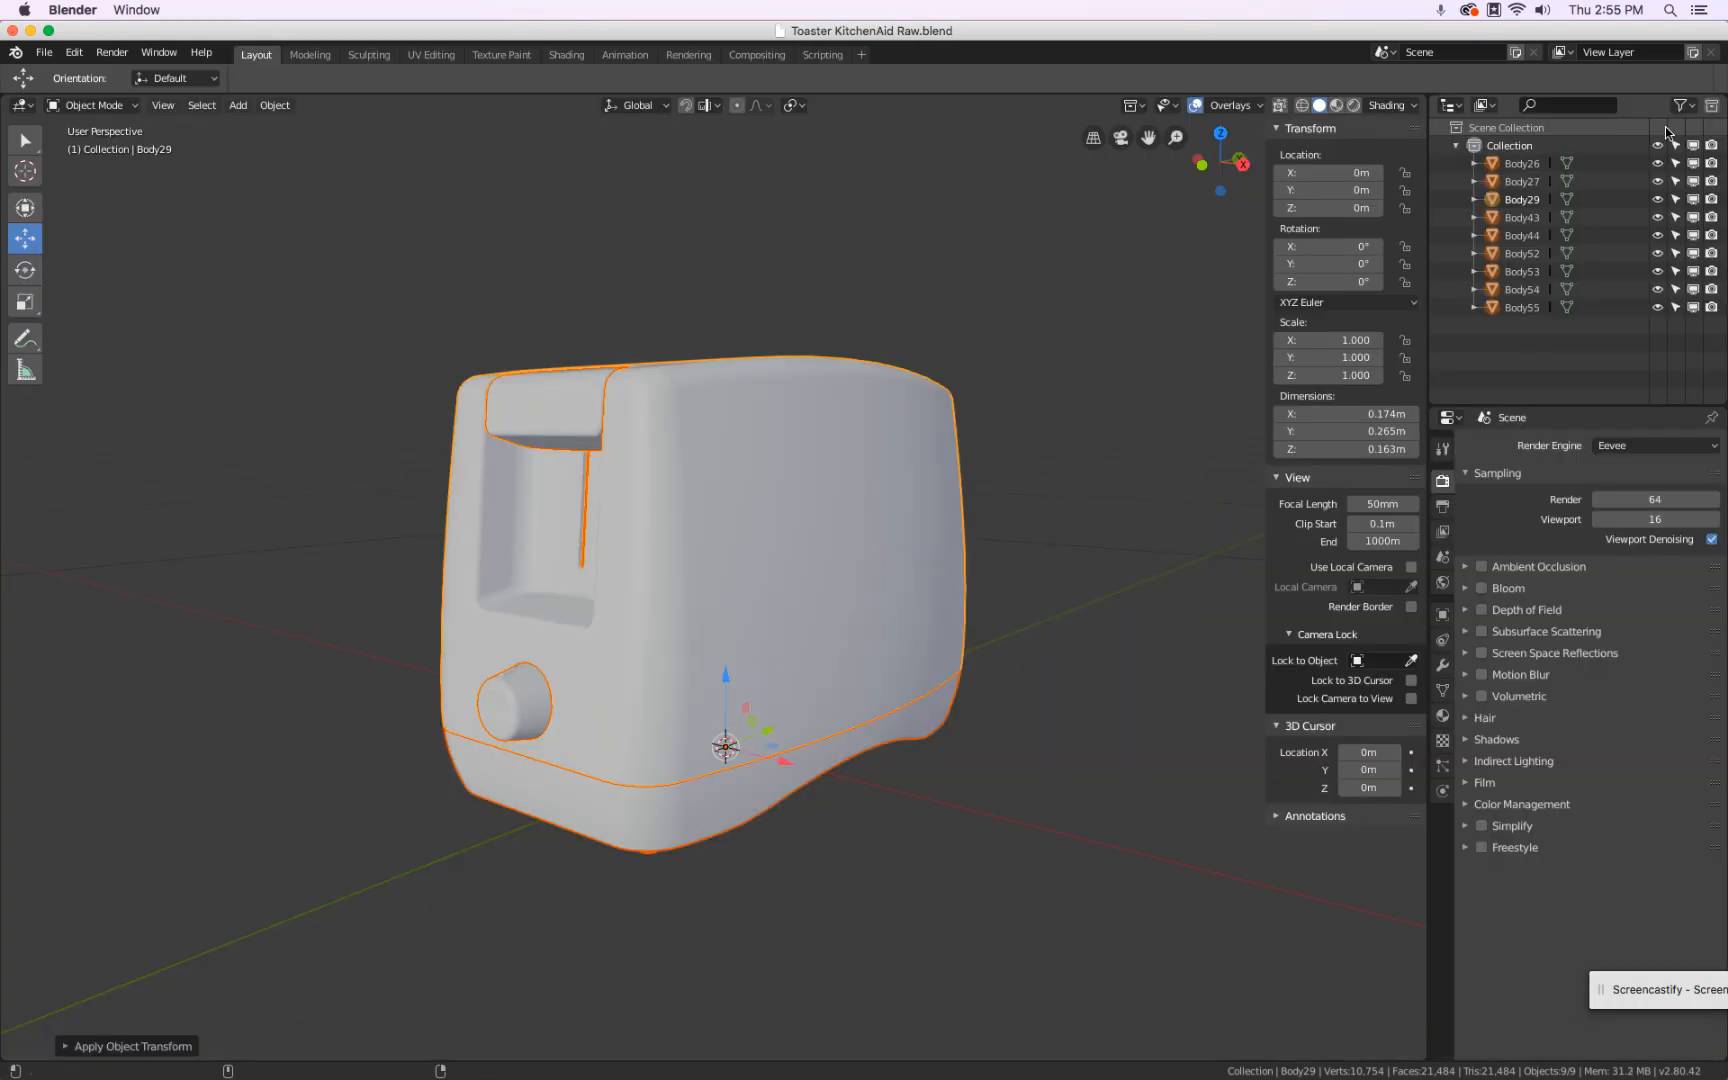